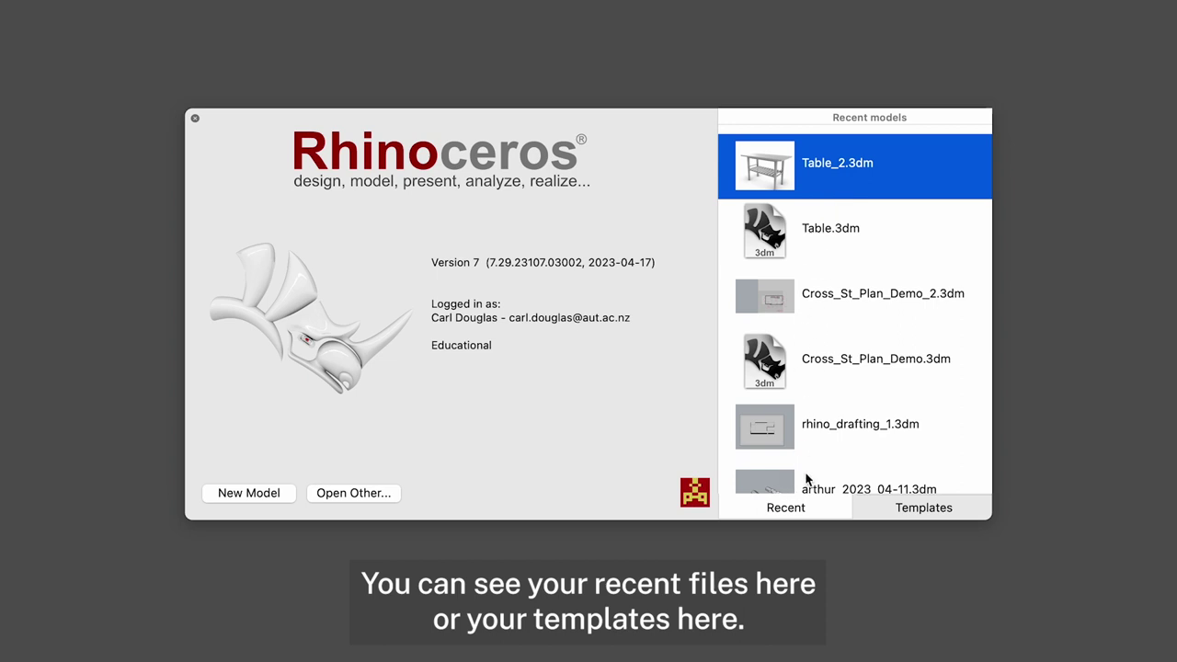
# Create a new model from the Large Objects - Millimeters template.
pyautogui.click(908, 515)
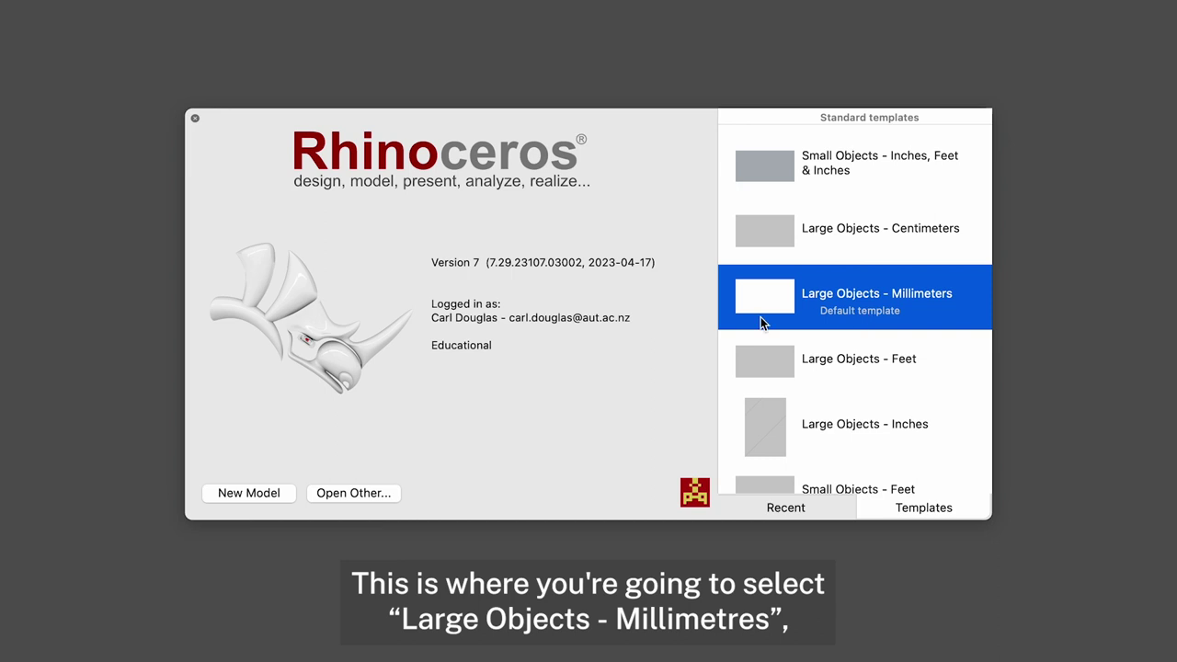
pyautogui.click(266, 493)
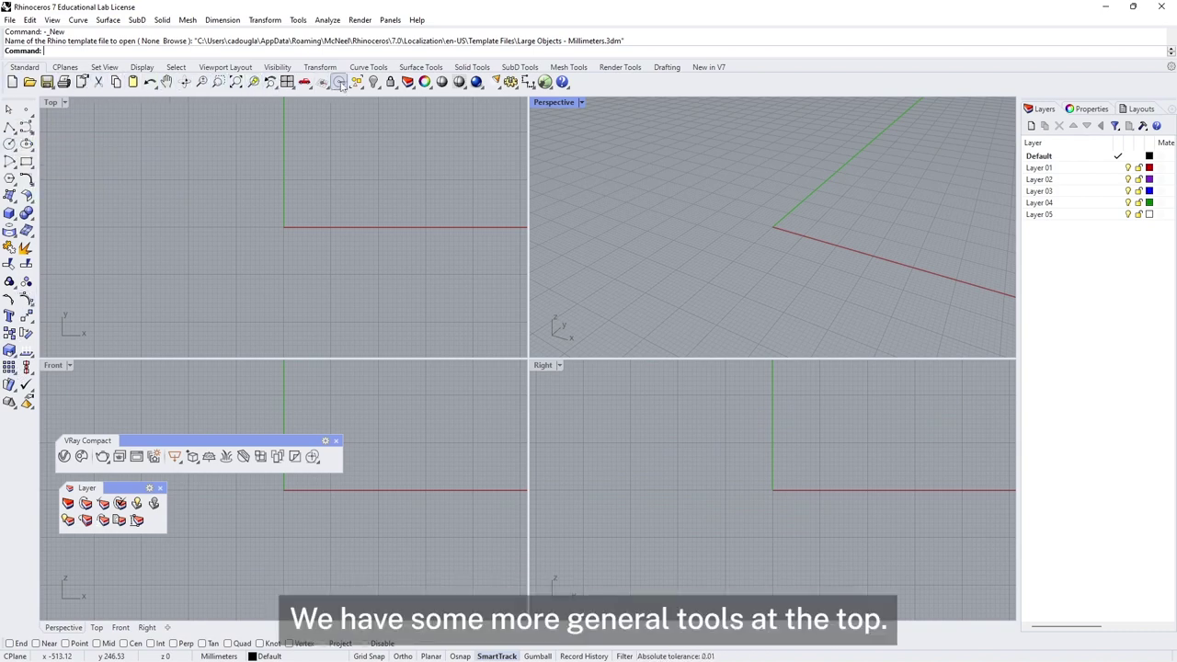
pyautogui.click(667, 67)
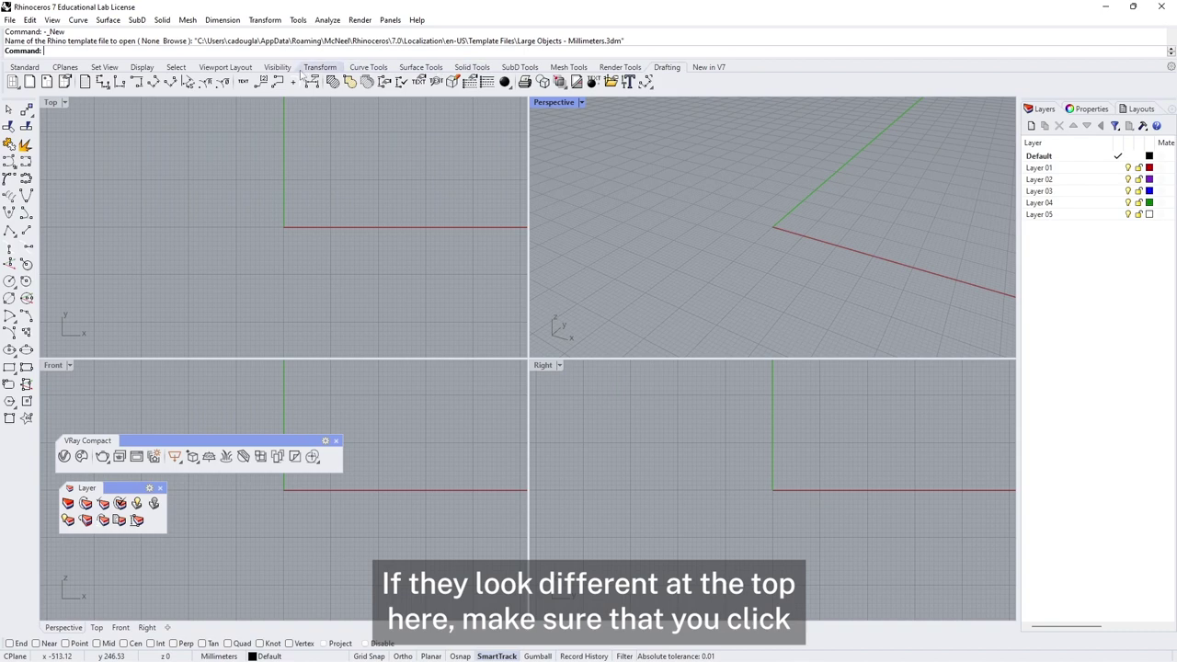
pyautogui.click(26, 68)
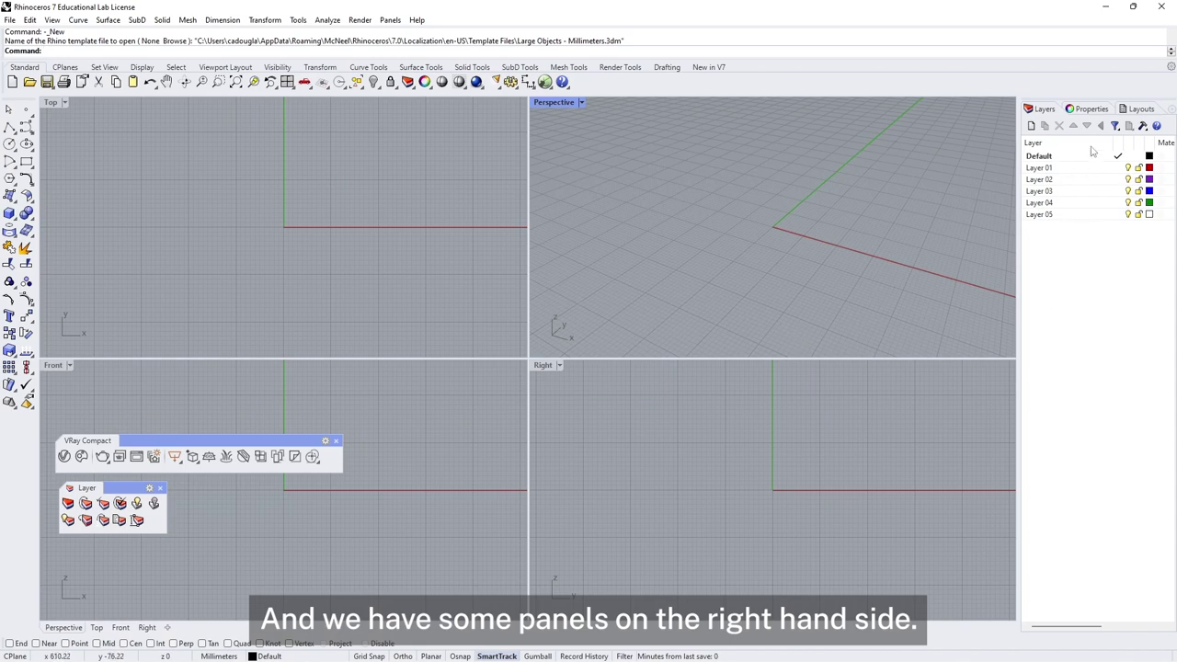
pyautogui.click(1171, 109)
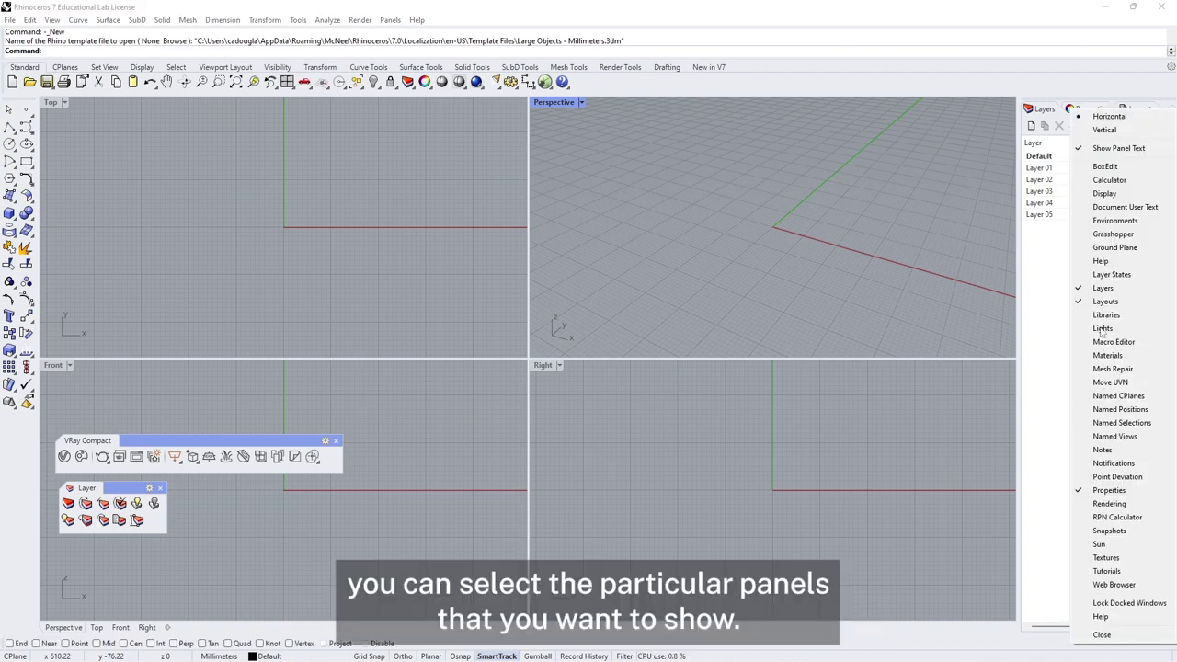
pyautogui.click(1048, 288)
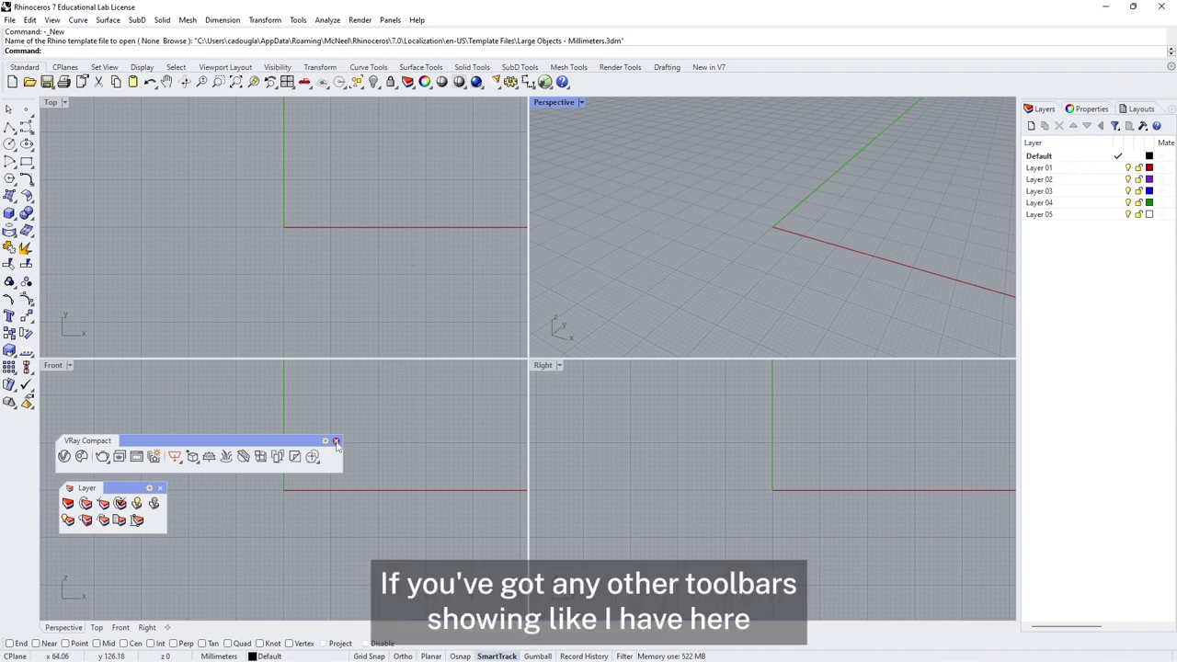
# Close the floating VRay Compact and Layer toolbars.
pyautogui.moveTo(293, 442); pyautogui.dragTo(305, 388)
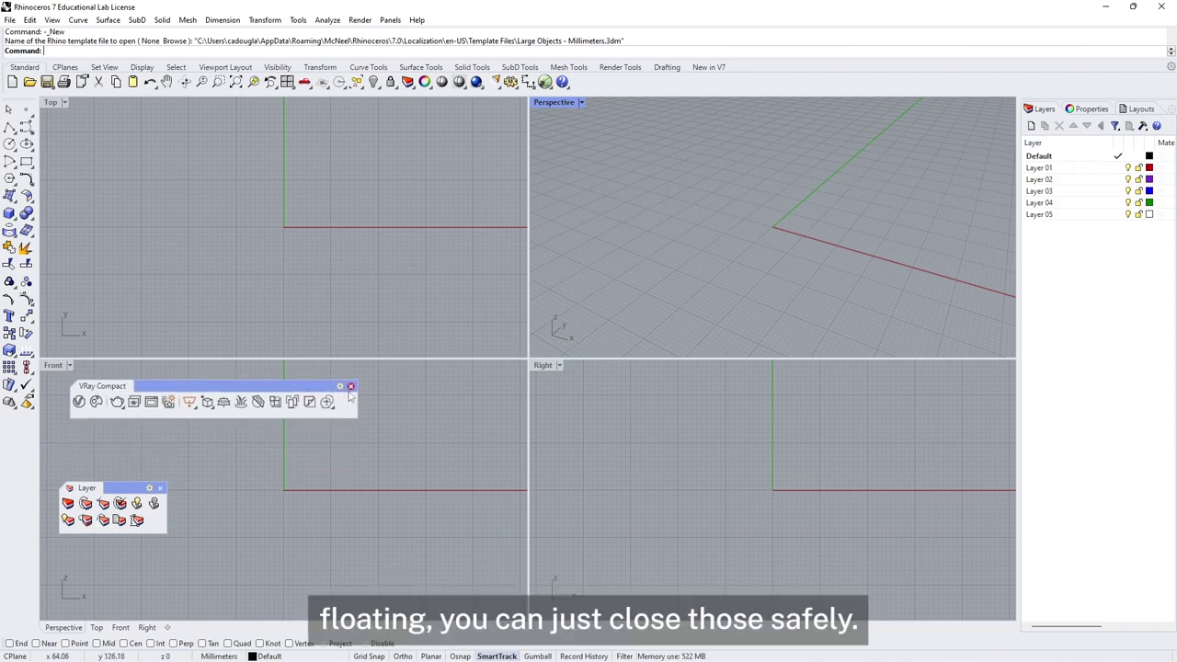
pyautogui.click(351, 387)
pyautogui.click(161, 488)
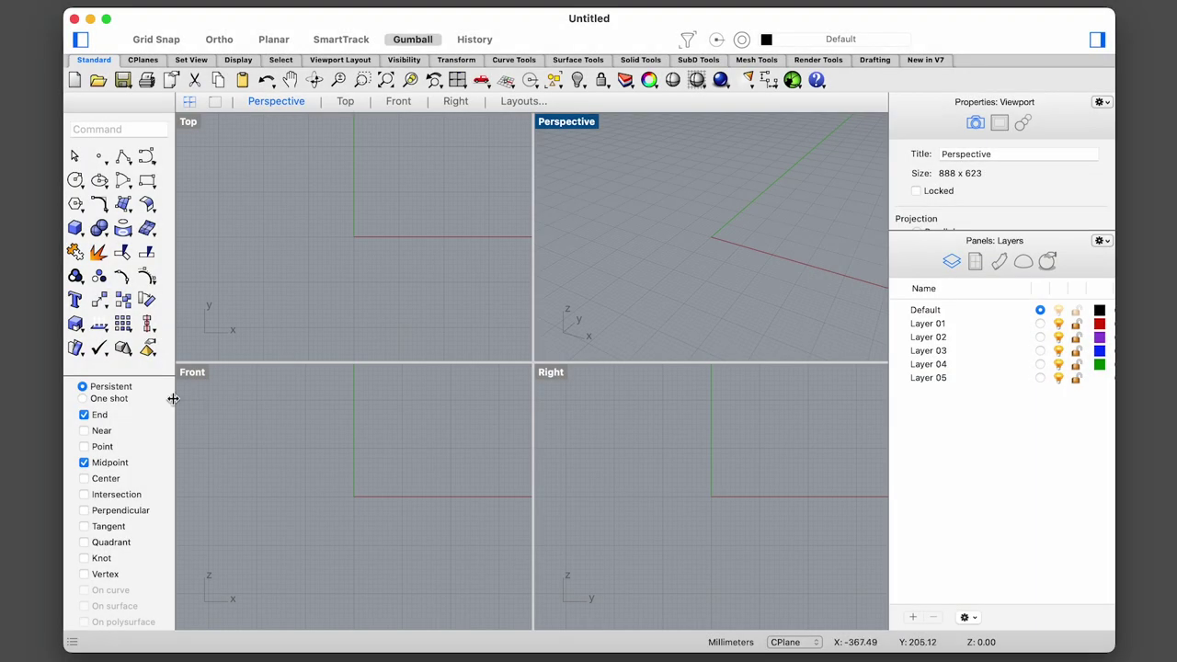
# In the Mac version's window, narrow the tool sidebar and adjust the divider between the Properties and Layers panels.
pyautogui.moveTo(173, 397); pyautogui.dragTo(156, 399)
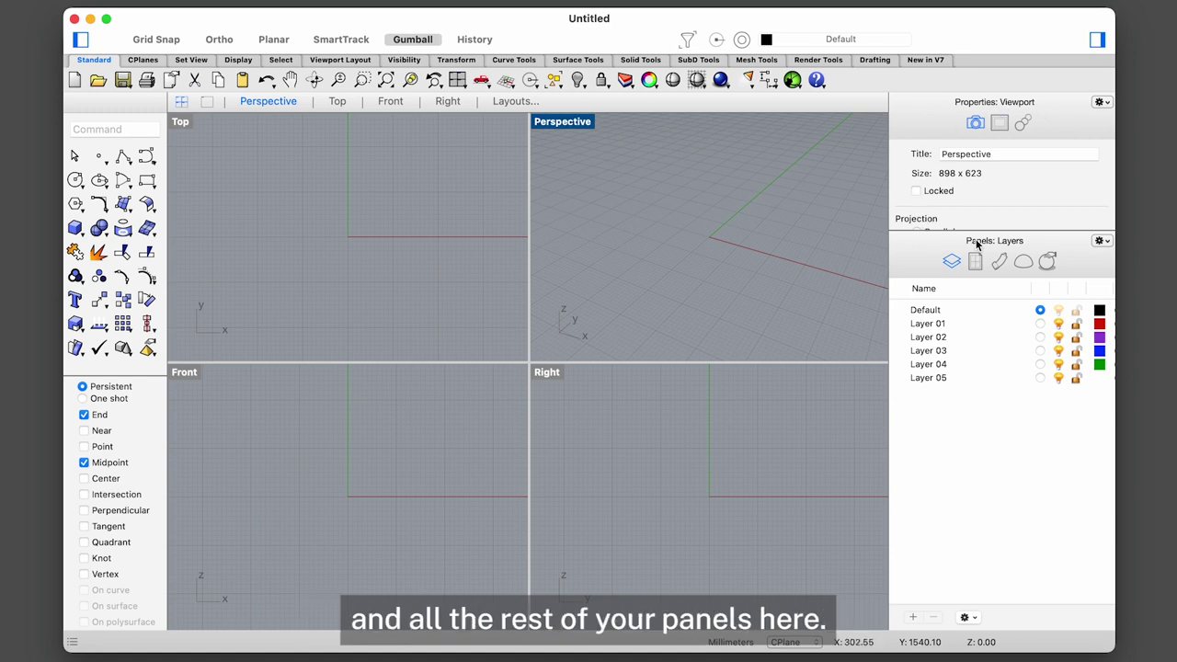
pyautogui.click(1103, 241)
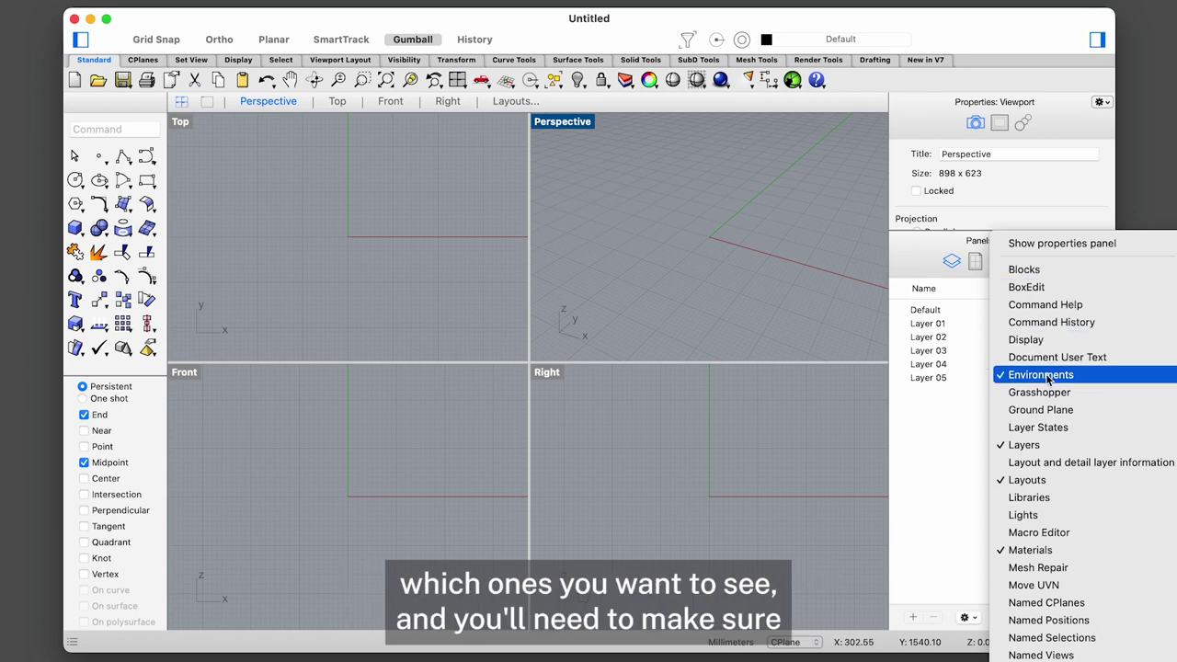
pyautogui.click(942, 489)
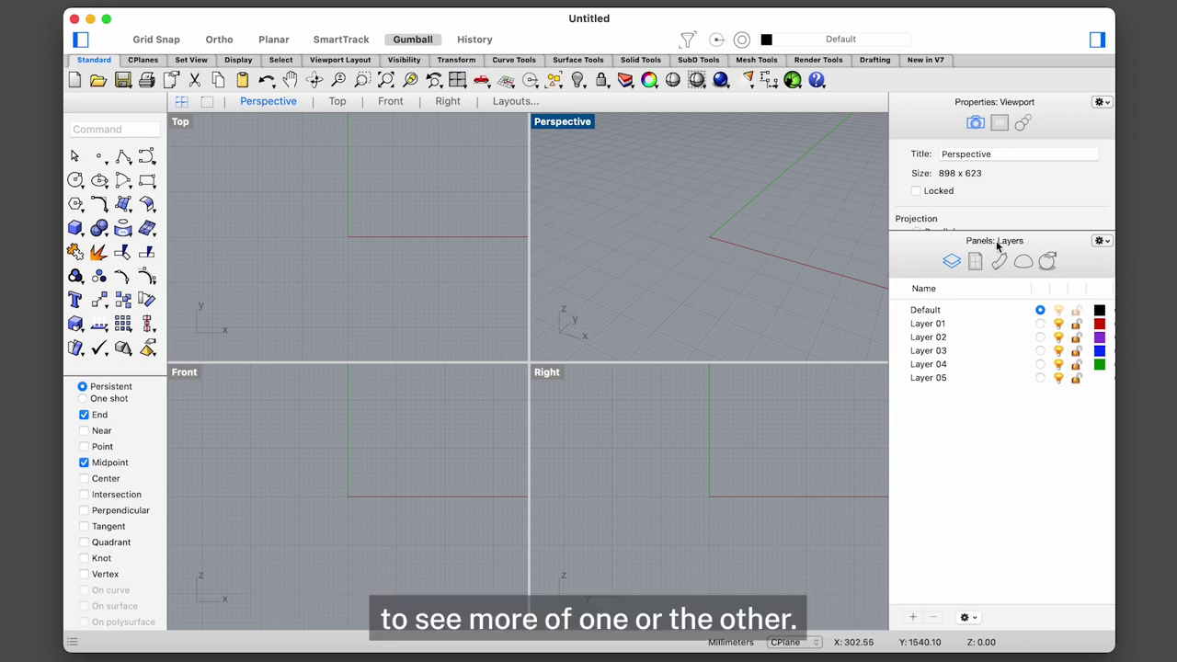
pyautogui.moveTo(995, 232)
pyautogui.mouseDown()
pyautogui.moveTo(993, 321)
pyautogui.moveTo(990, 219)
pyautogui.mouseUp()
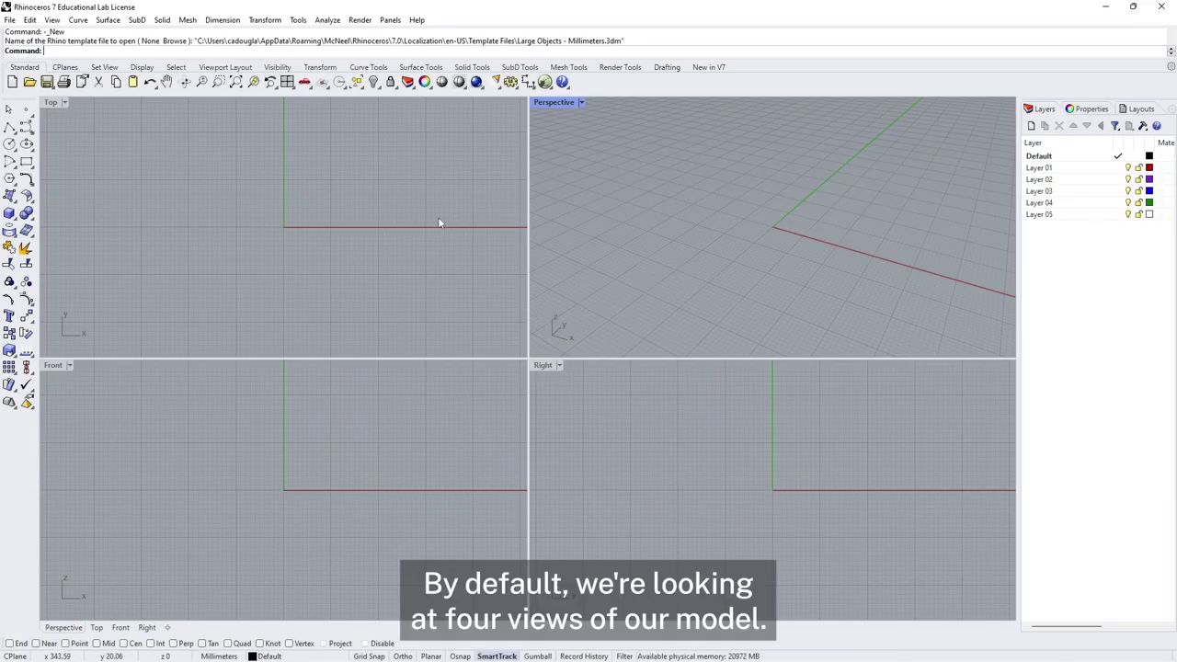
# Create a long, low box with the Box command in the Perspective view, with its base on the ground grid across the origin.
pyautogui.moveTo(781, 256); pyautogui.dragTo(833, 229, button='right')
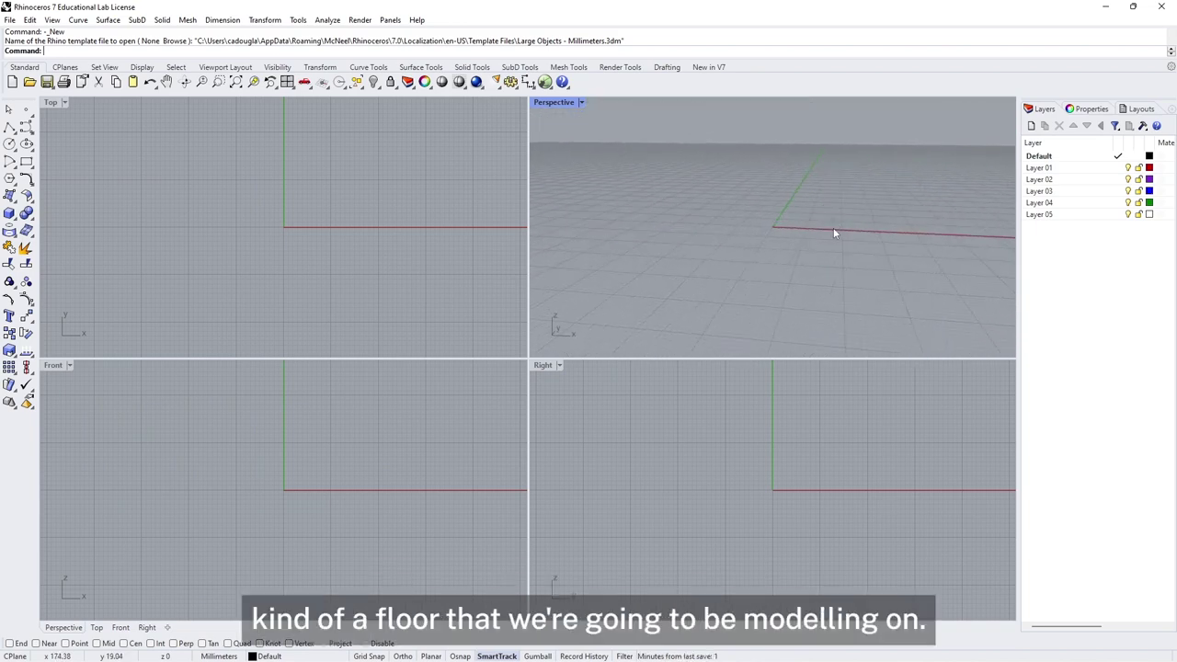
pyautogui.scroll(-3, 807, 229)
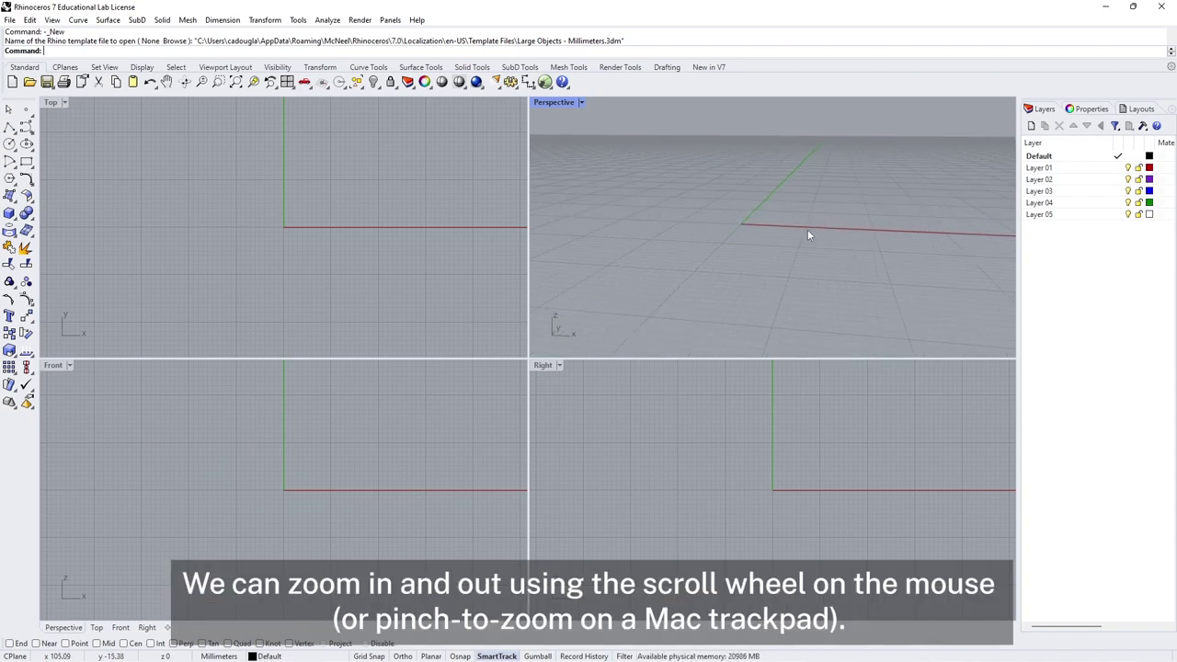
pyautogui.scroll(3, 811, 235)
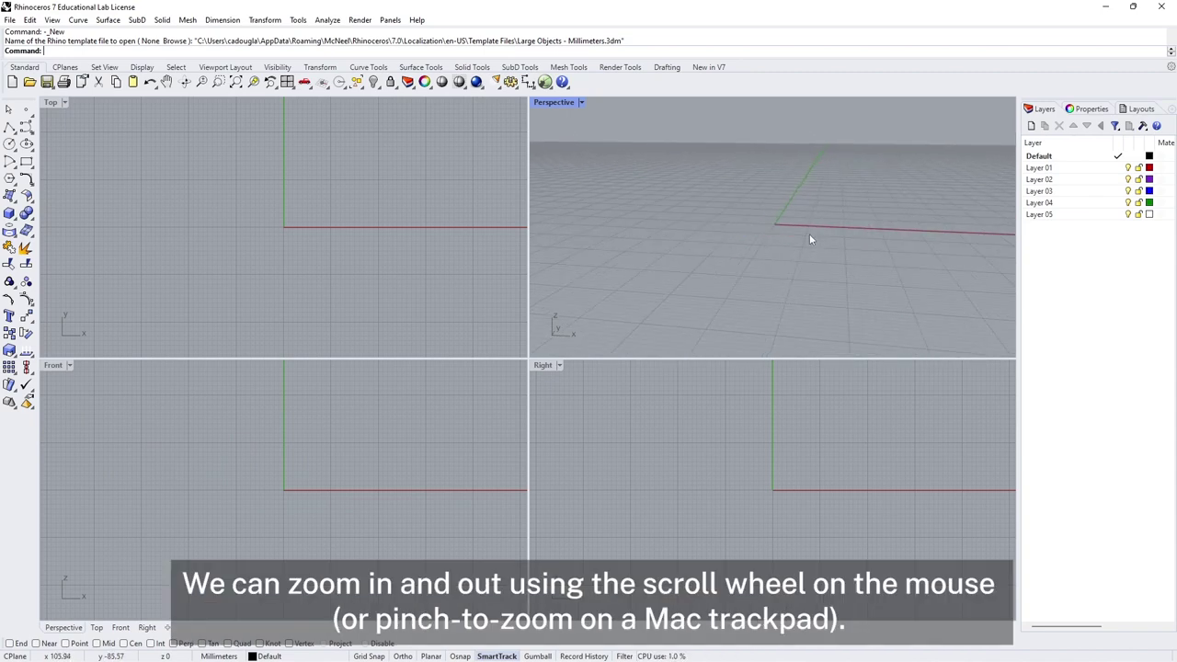
pyautogui.moveTo(827, 230); pyautogui.dragTo(723, 202, button='right')
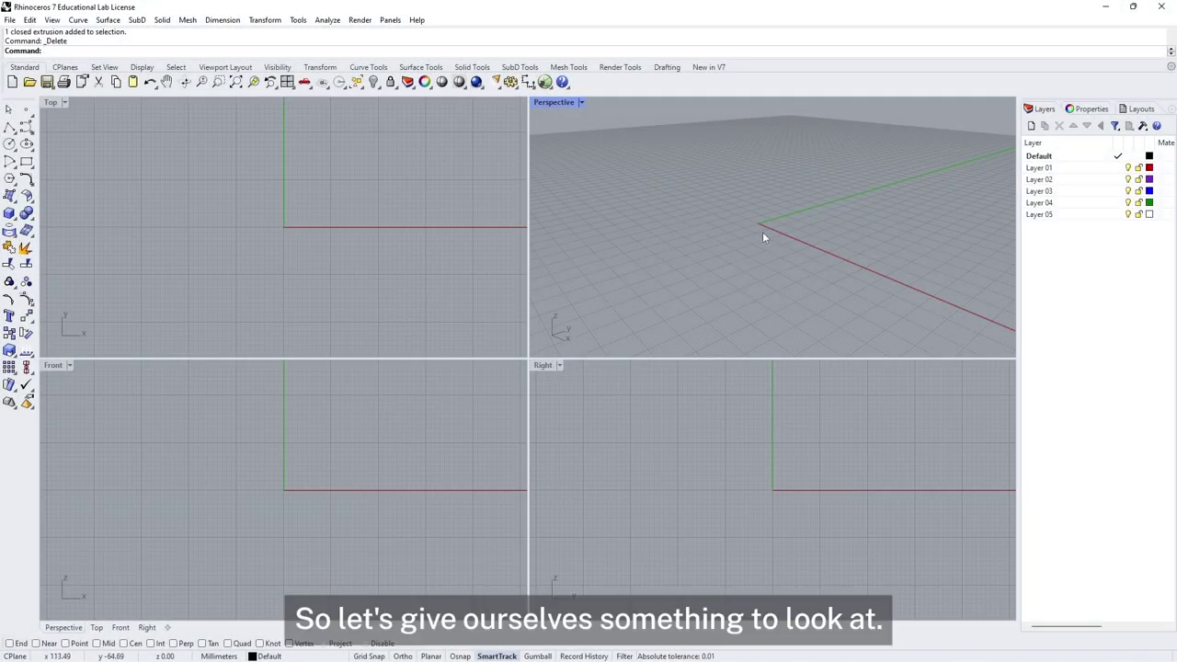
pyautogui.click(9, 214)
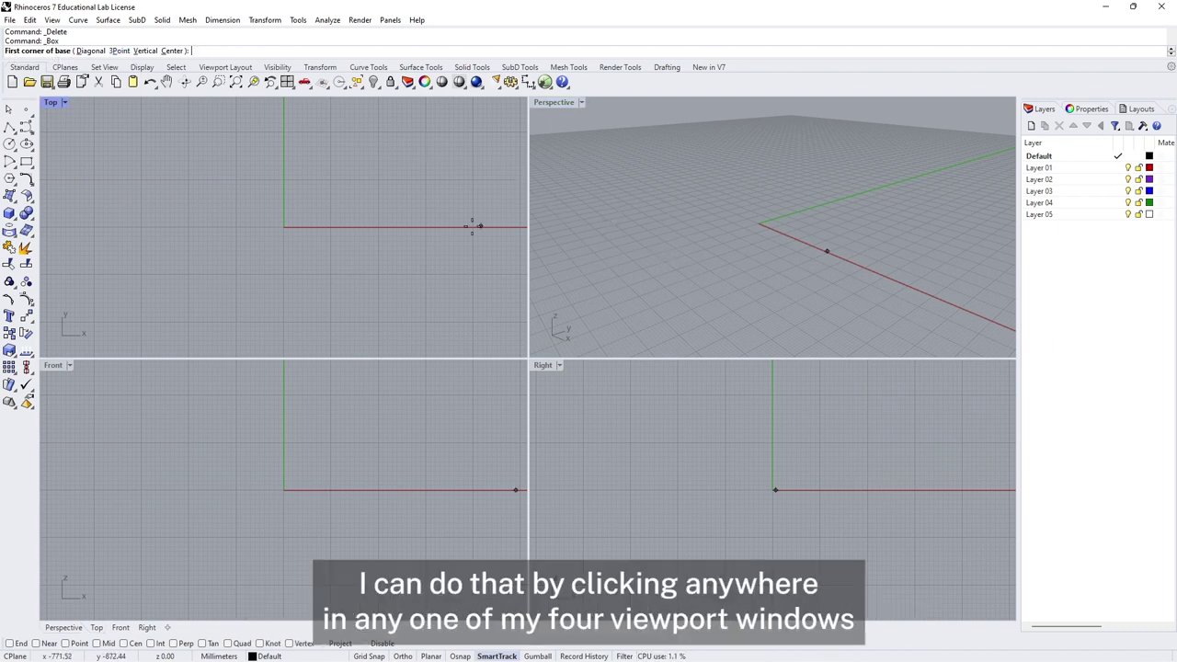
pyautogui.click(681, 285)
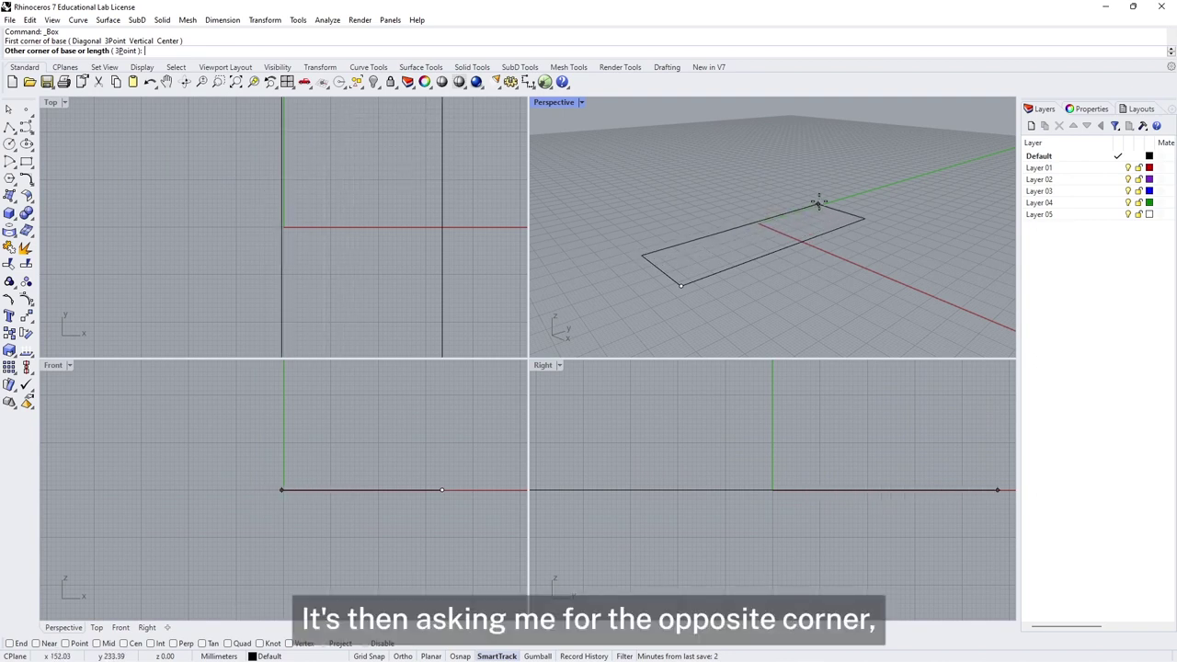
pyautogui.click(874, 177)
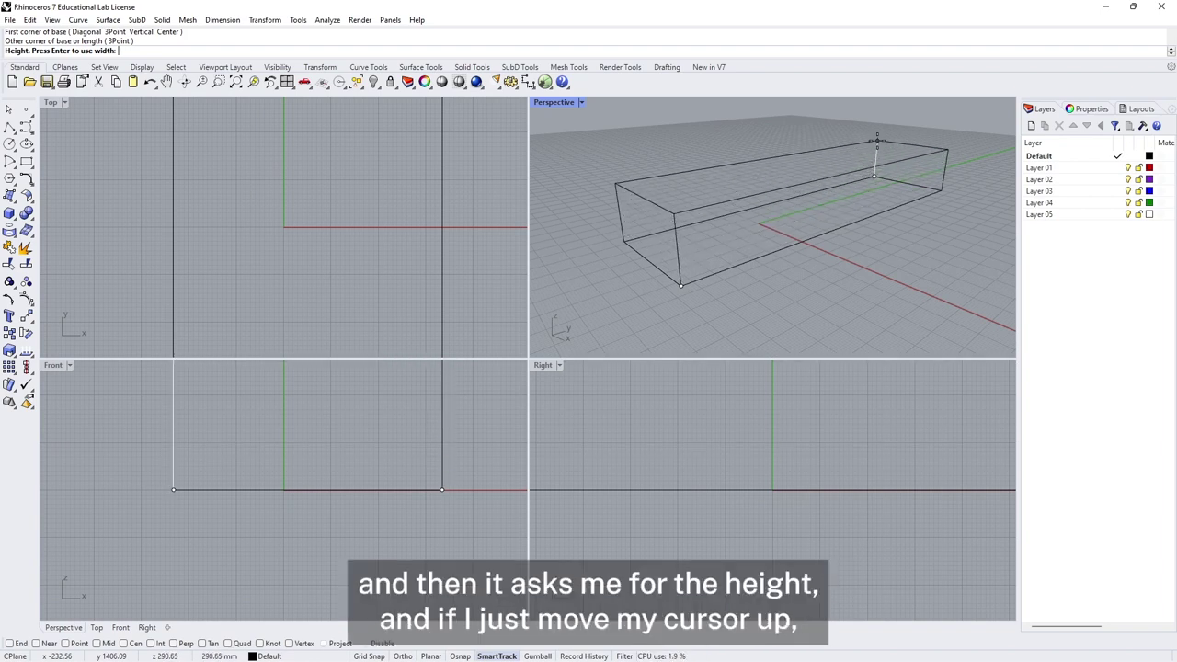
pyautogui.click(944, 140)
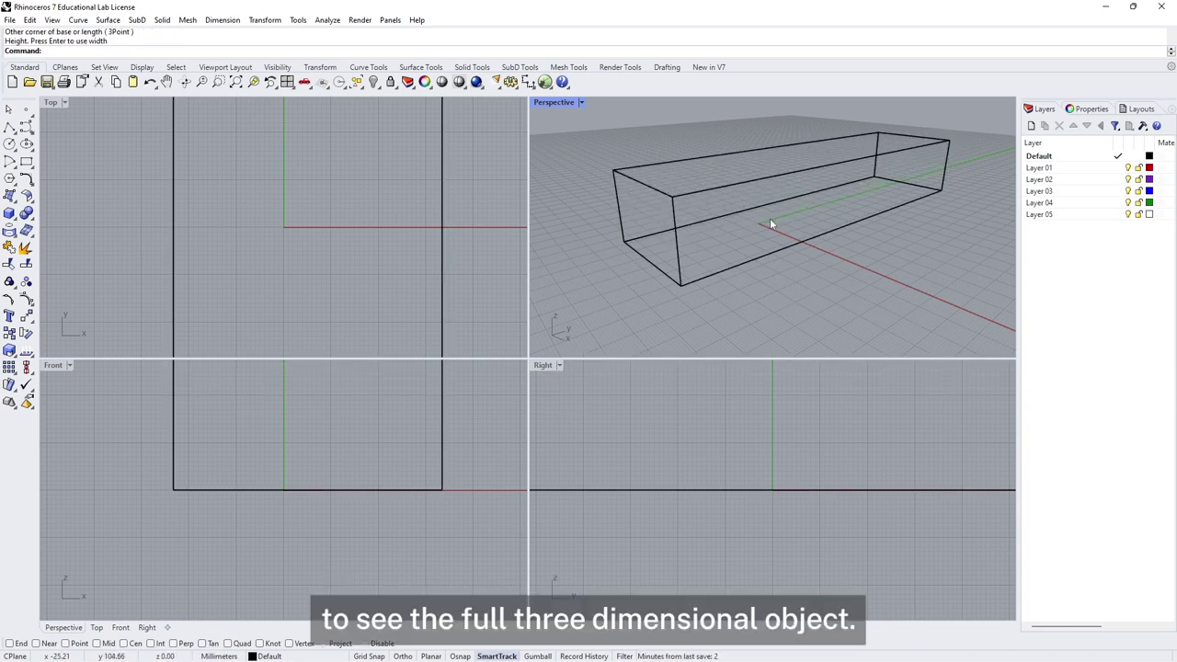
# Create a second, taller and shorter box standing on the grid just in front of the first box's end.
pyautogui.moveTo(754, 226); pyautogui.dragTo(697, 246, button='right')
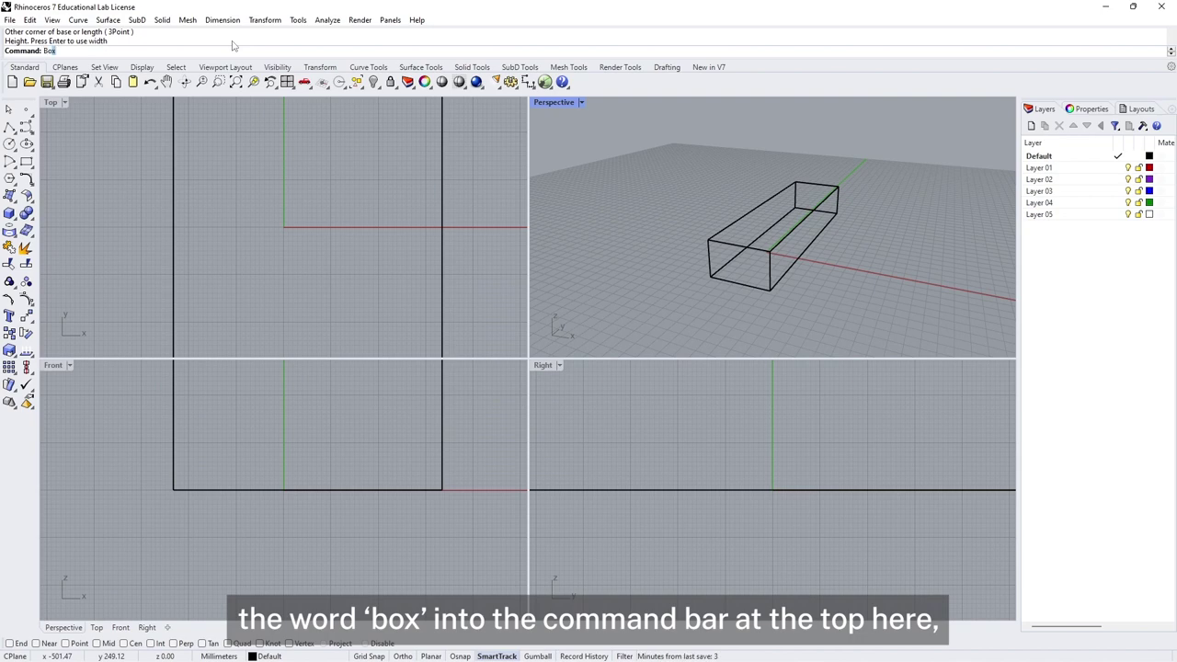
pyautogui.press('Return')
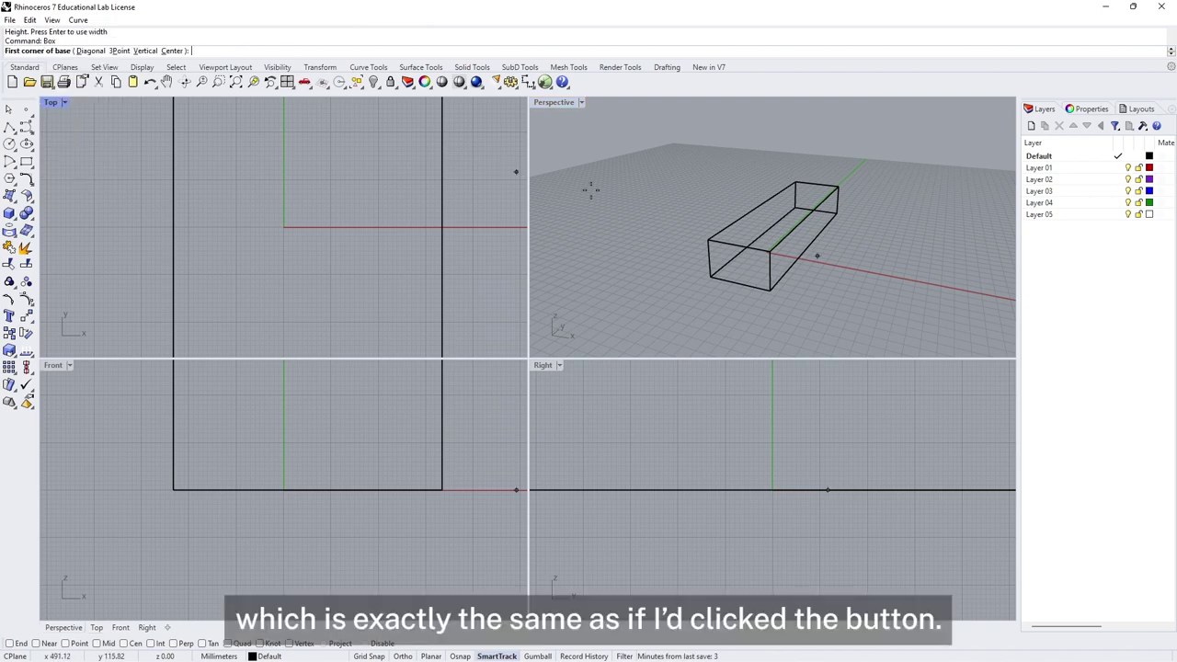
pyautogui.click(645, 277)
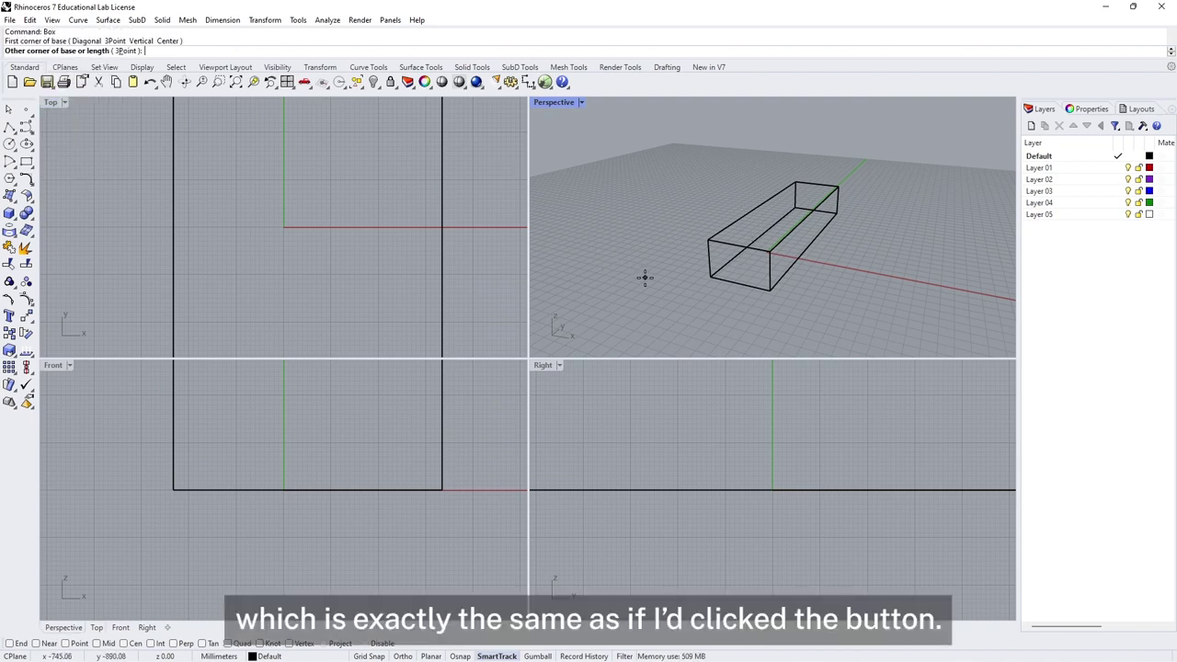
pyautogui.click(751, 338)
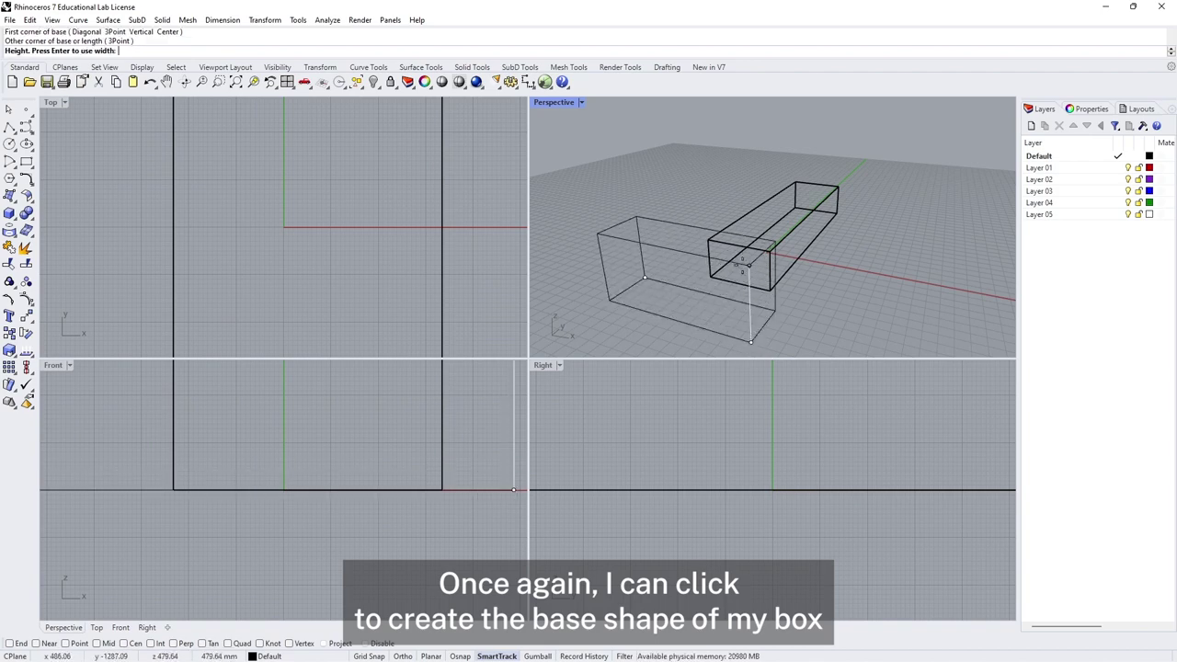
pyautogui.click(708, 190)
# Select the long, low box and zoom to the extents of the scene, first in Perspective and finally in all viewports.
pyautogui.moveTo(862, 249); pyautogui.dragTo(761, 296, button='right')
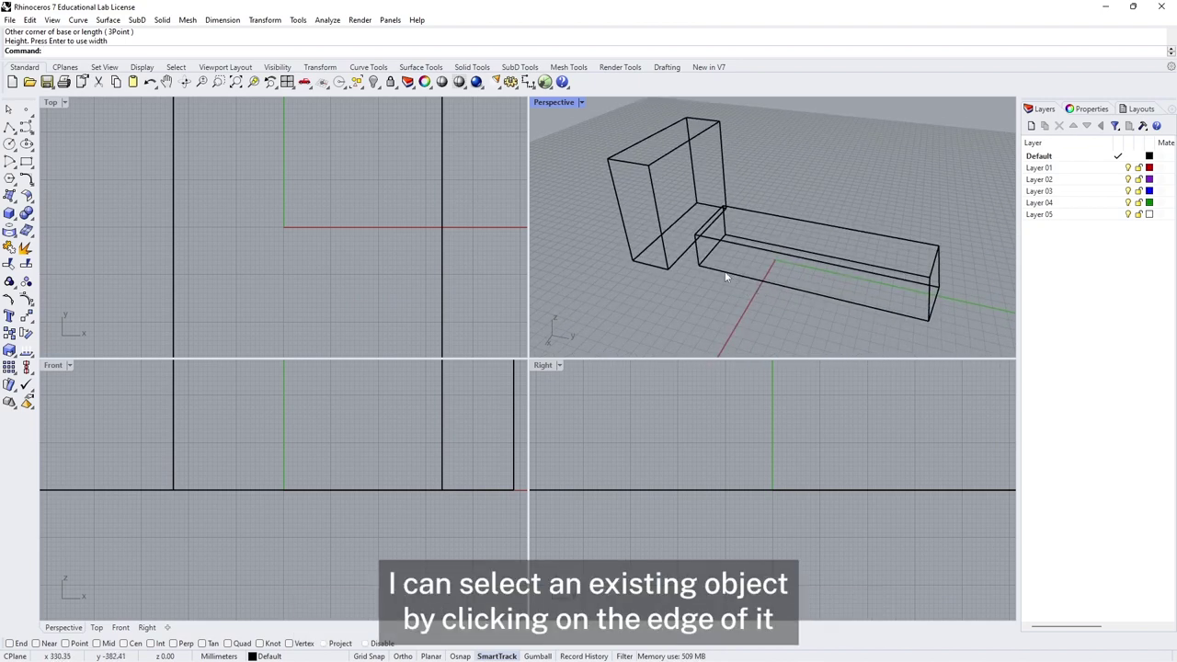
pyautogui.click(733, 273)
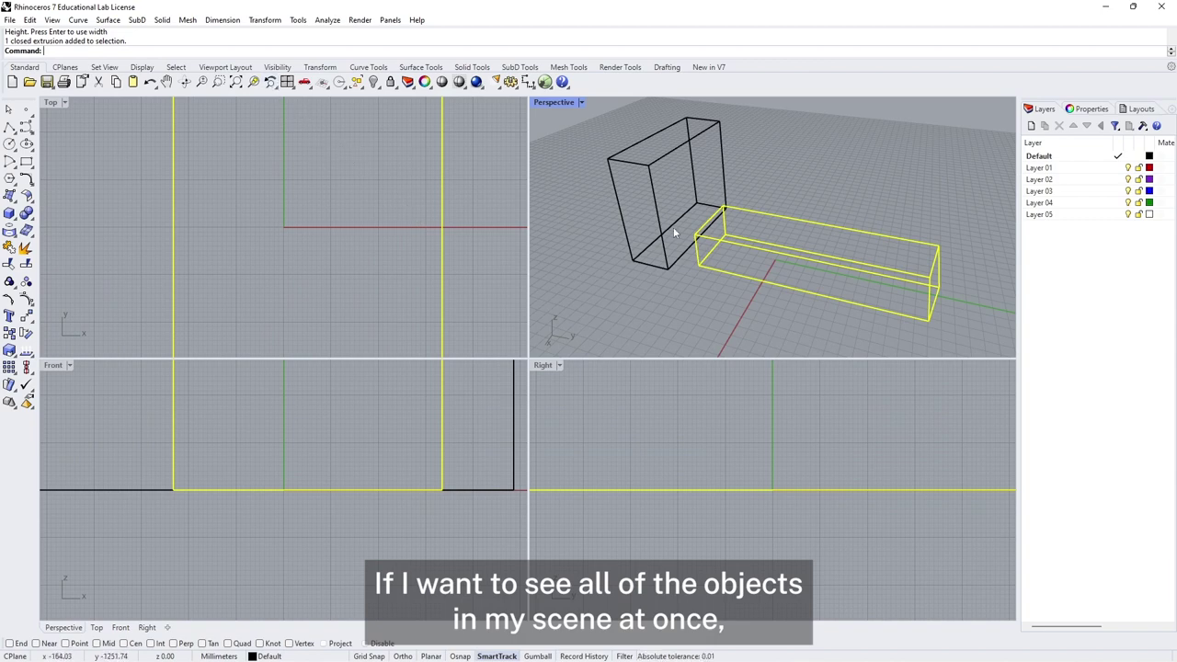
pyautogui.click(236, 82)
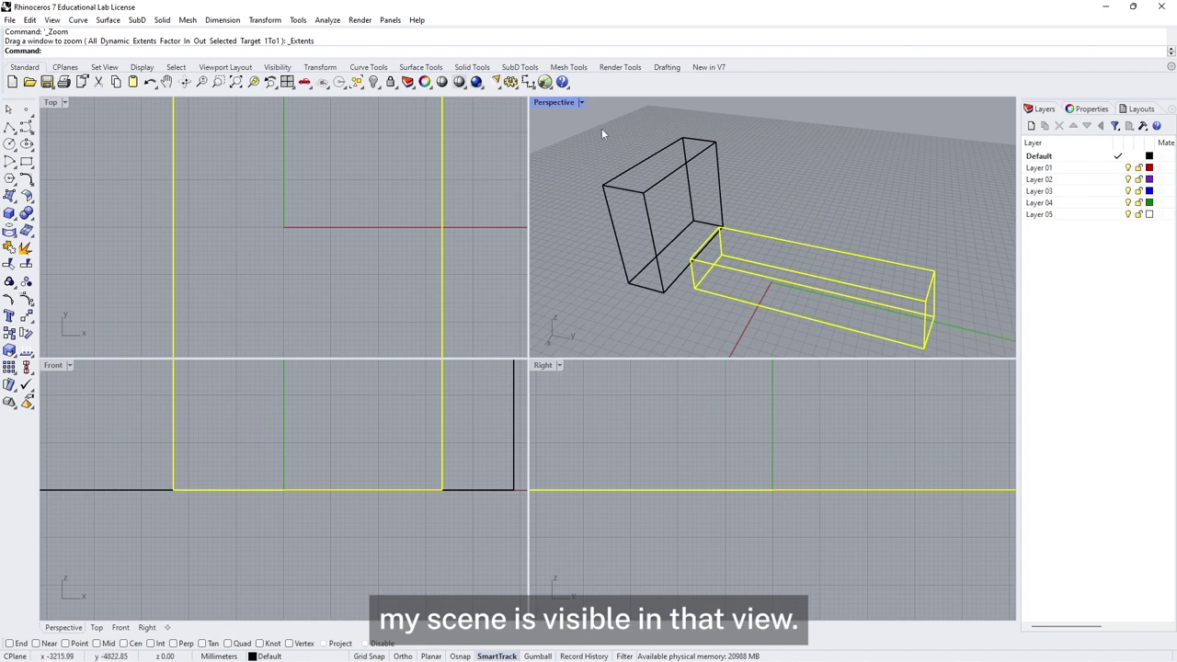
pyautogui.rightClick(236, 82)
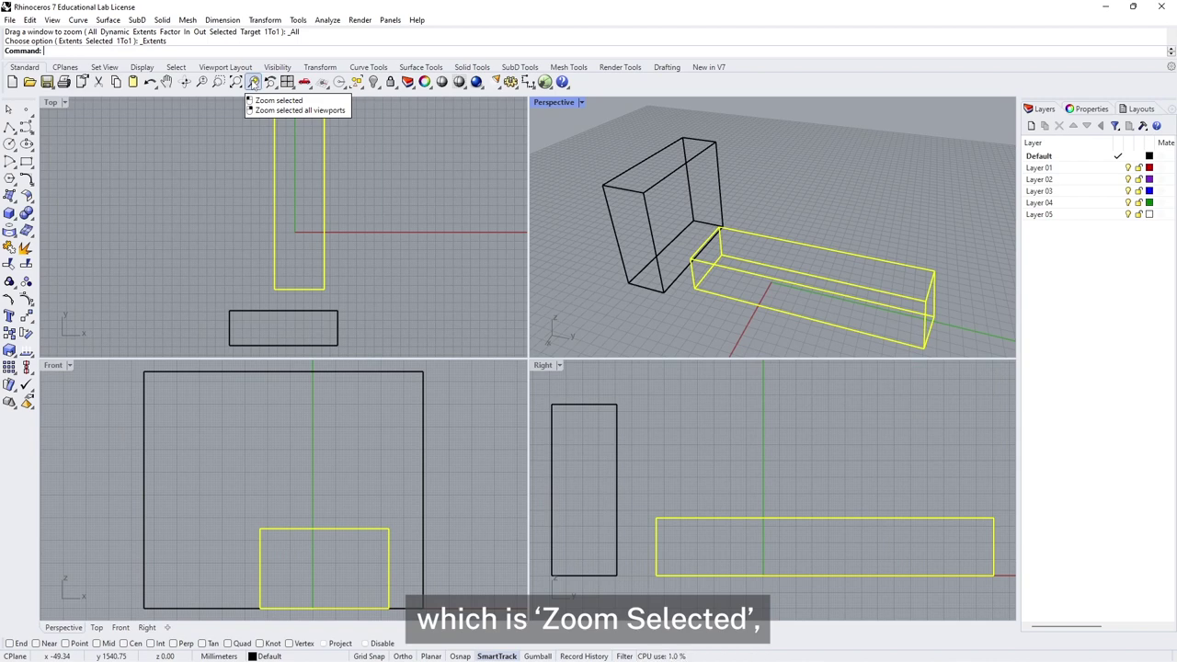
# Zoom all viewports to the selected long box and inspect it in Perspective by orbiting around it.
pyautogui.click(254, 83)
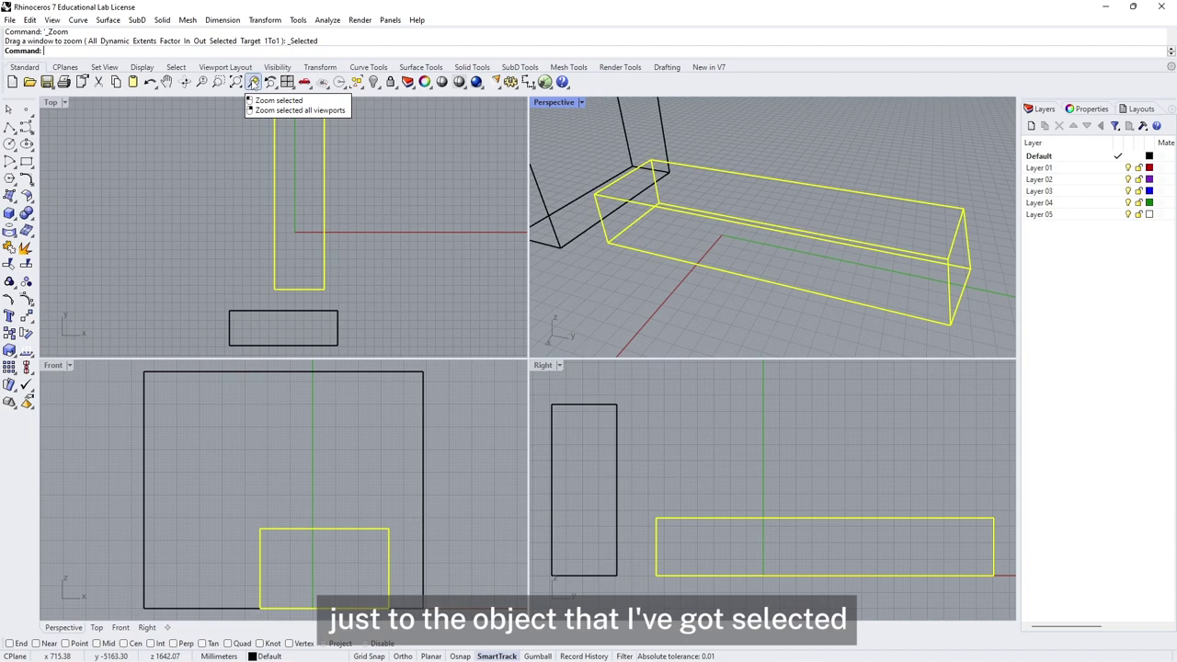
pyautogui.rightClick(254, 83)
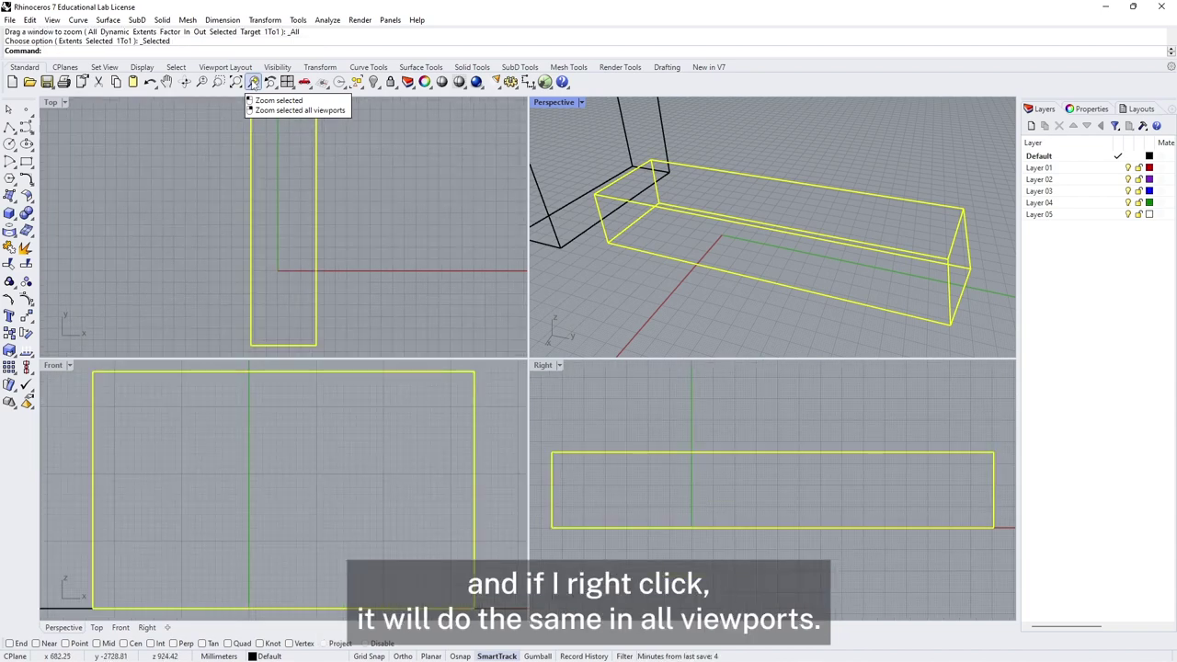
pyautogui.moveTo(880, 188); pyautogui.dragTo(760, 218, button='right')
pyautogui.scroll(-6, 763, 230)
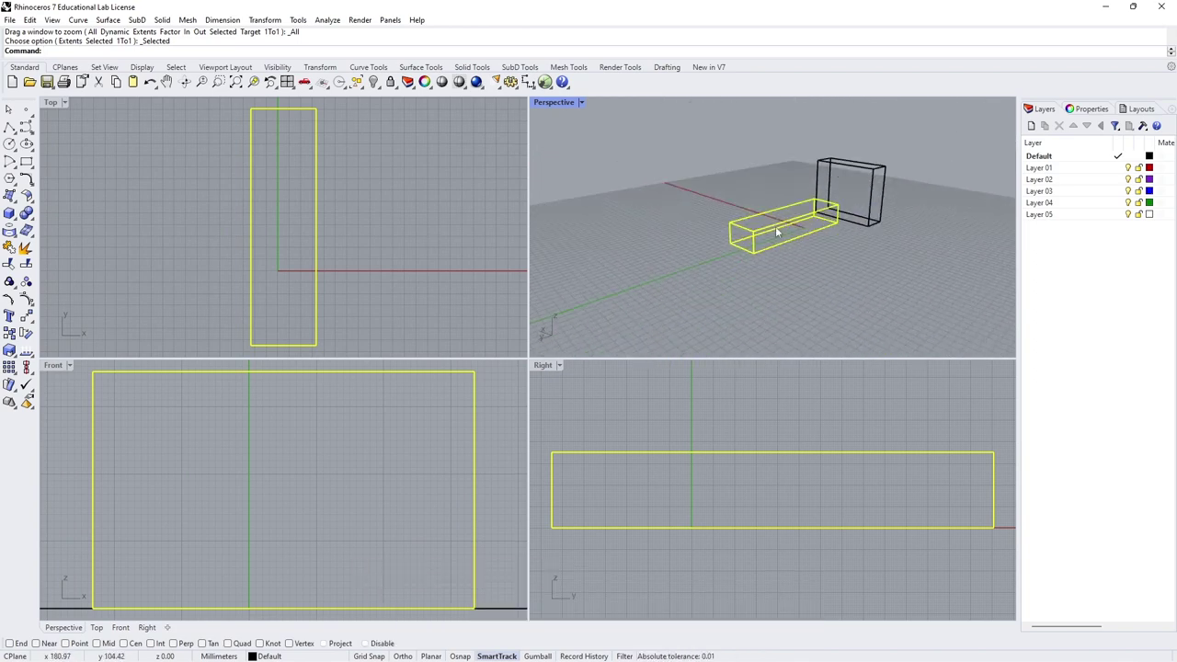
pyautogui.scroll(5, 828, 230)
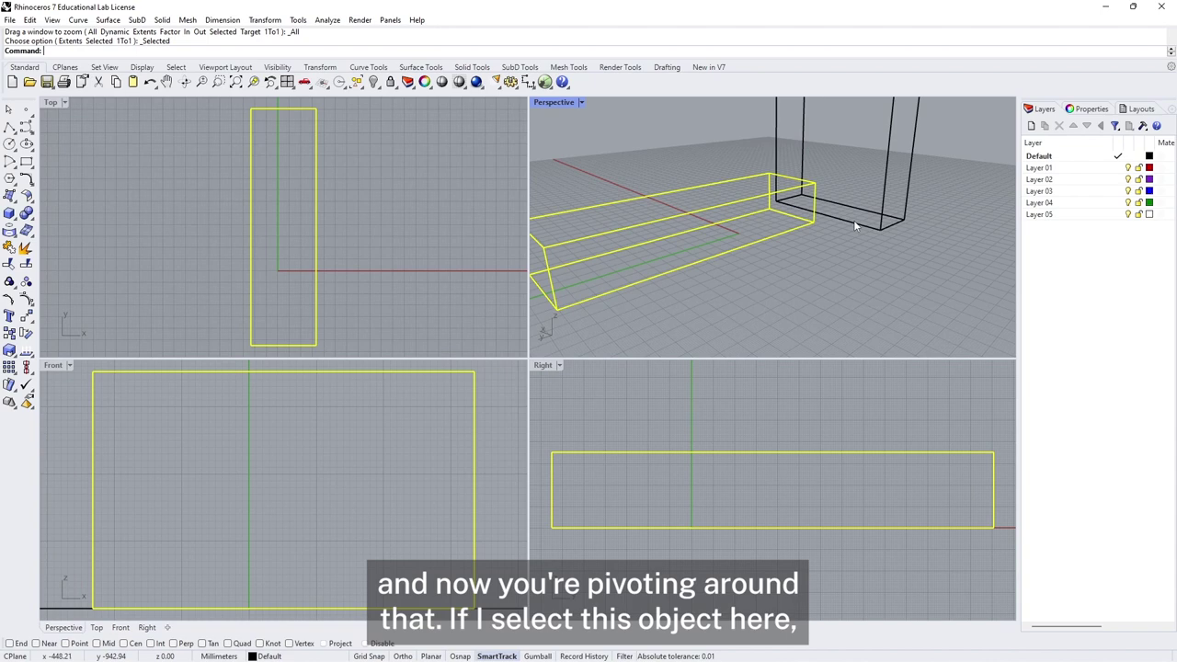
# Select the tall upright box, zoom the Perspective view to it and orbit around it.
pyautogui.click(853, 220)
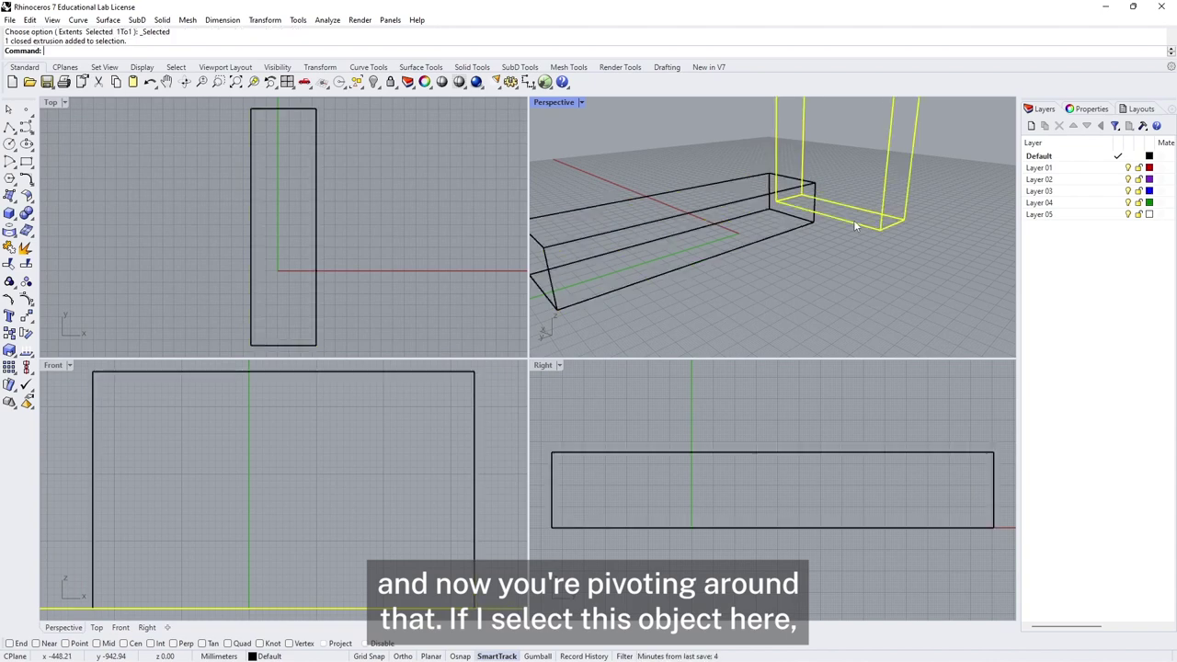
pyautogui.click(252, 83)
pyautogui.moveTo(914, 228); pyautogui.dragTo(751, 235, button='right')
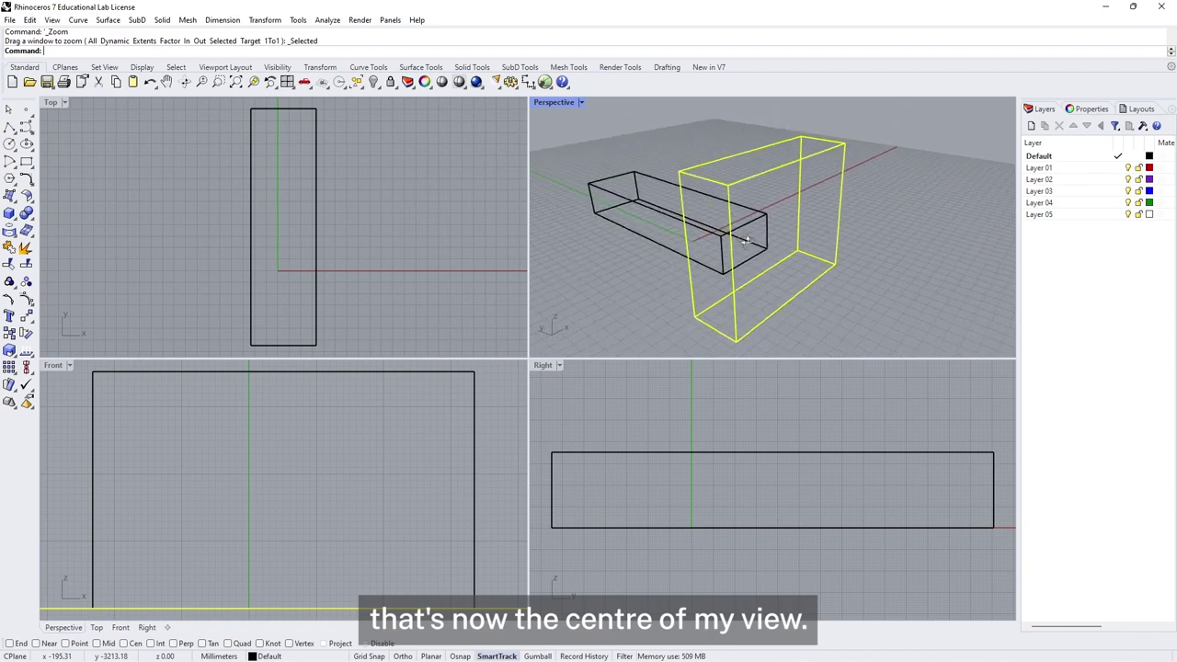
pyautogui.moveTo(665, 263); pyautogui.dragTo(820, 272, button='right')
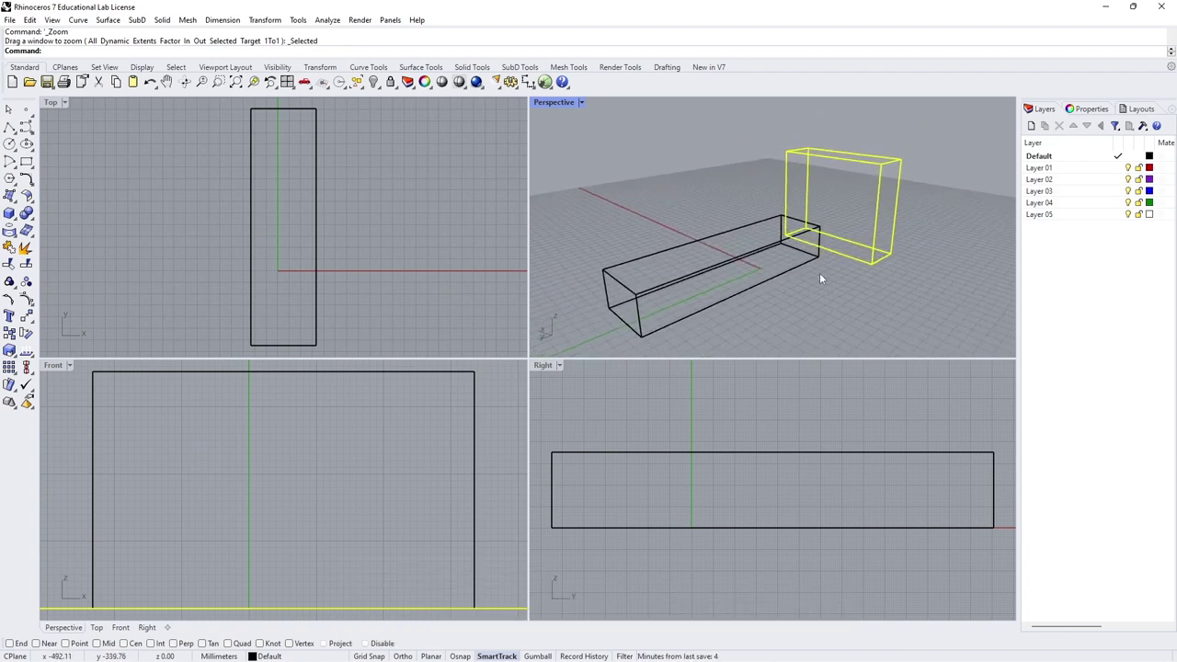
# Set the Perspective viewport's display mode to Shaded and orbit around the two boxes.
pyautogui.rightClick(556, 106)
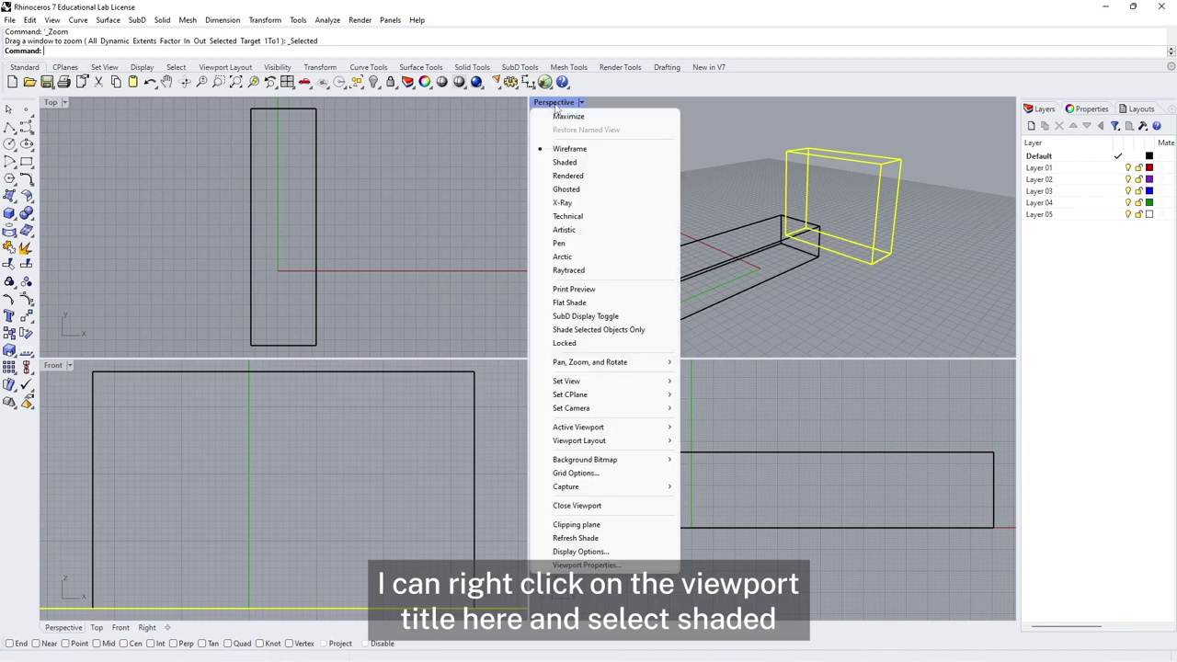
pyautogui.click(576, 163)
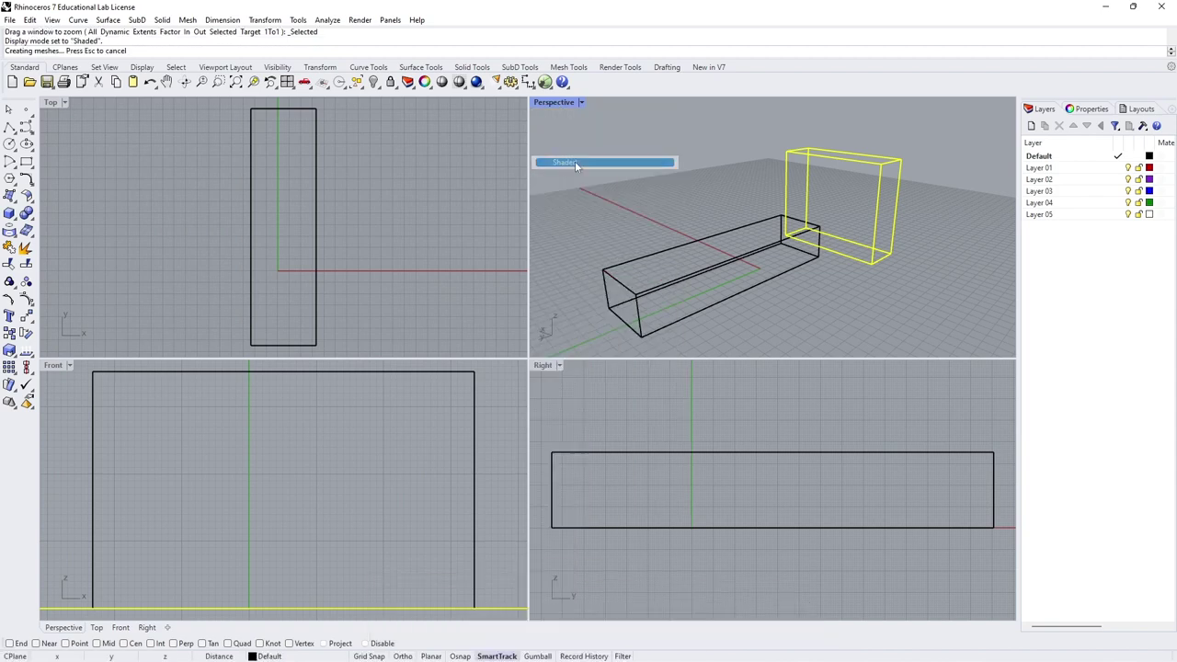
pyautogui.moveTo(928, 248); pyautogui.dragTo(736, 212, button='right')
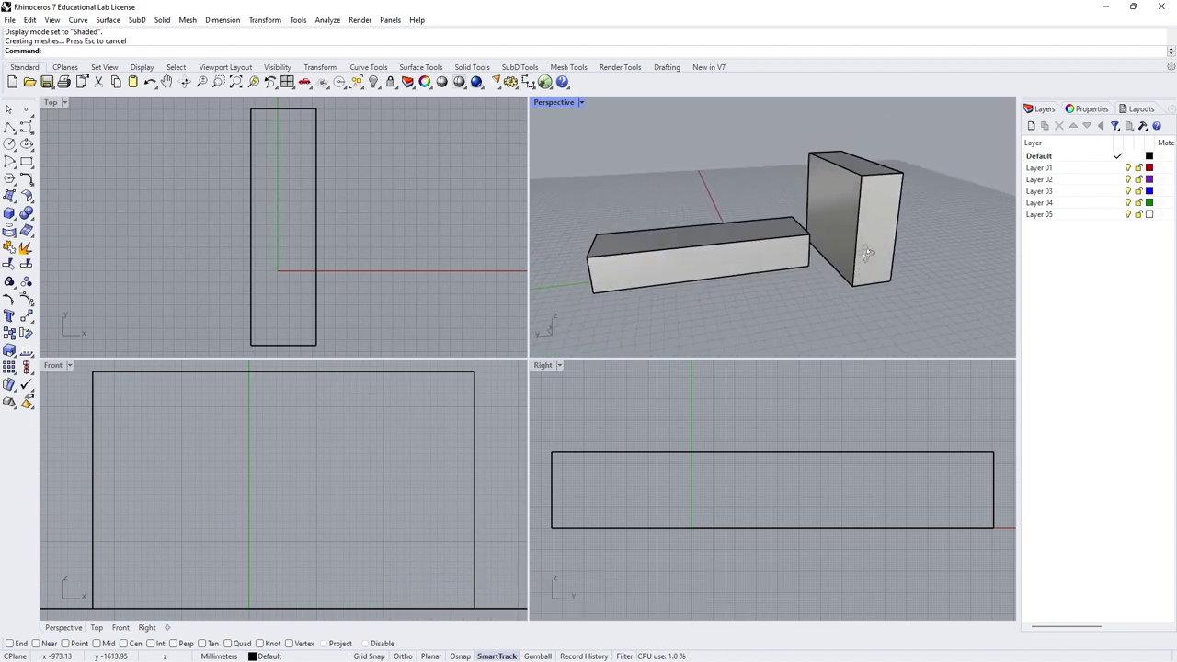
# Switch the Perspective viewport's display mode to Ghosted and orbit around the two boxes.
pyautogui.rightClick(552, 104)
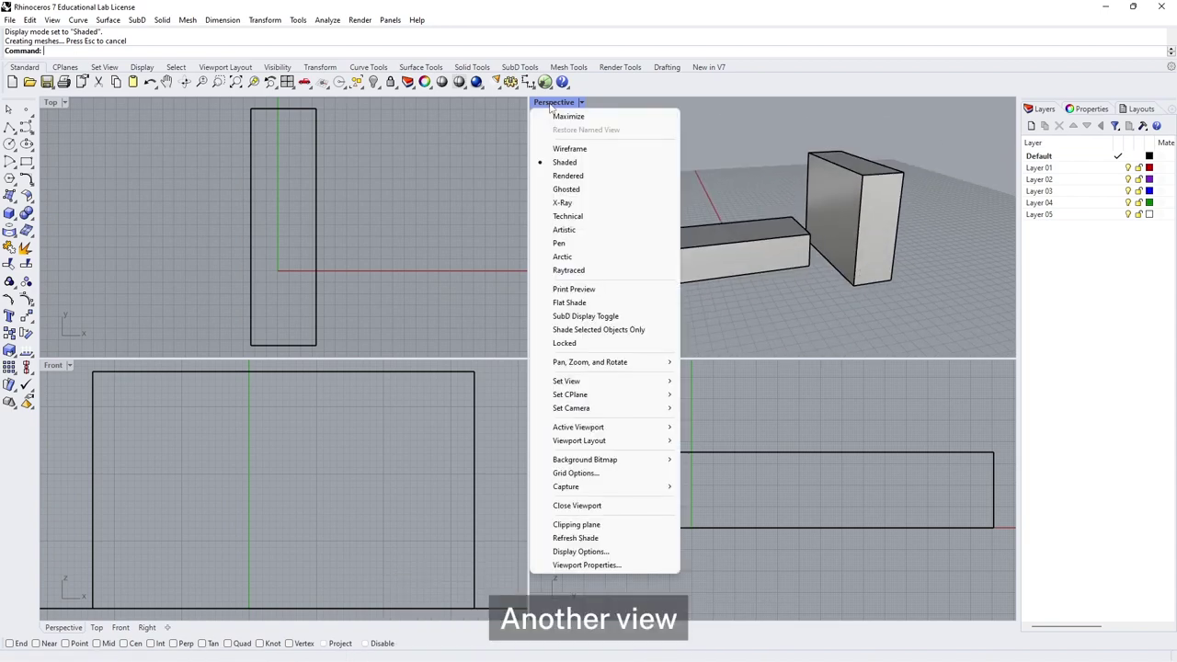
pyautogui.click(592, 190)
pyautogui.moveTo(929, 230); pyautogui.dragTo(800, 208, button='right')
# Maximize the Perspective viewport, view the boxes from another angle, and restore the four-viewport layout, doing this twice.
pyautogui.click(567, 103)
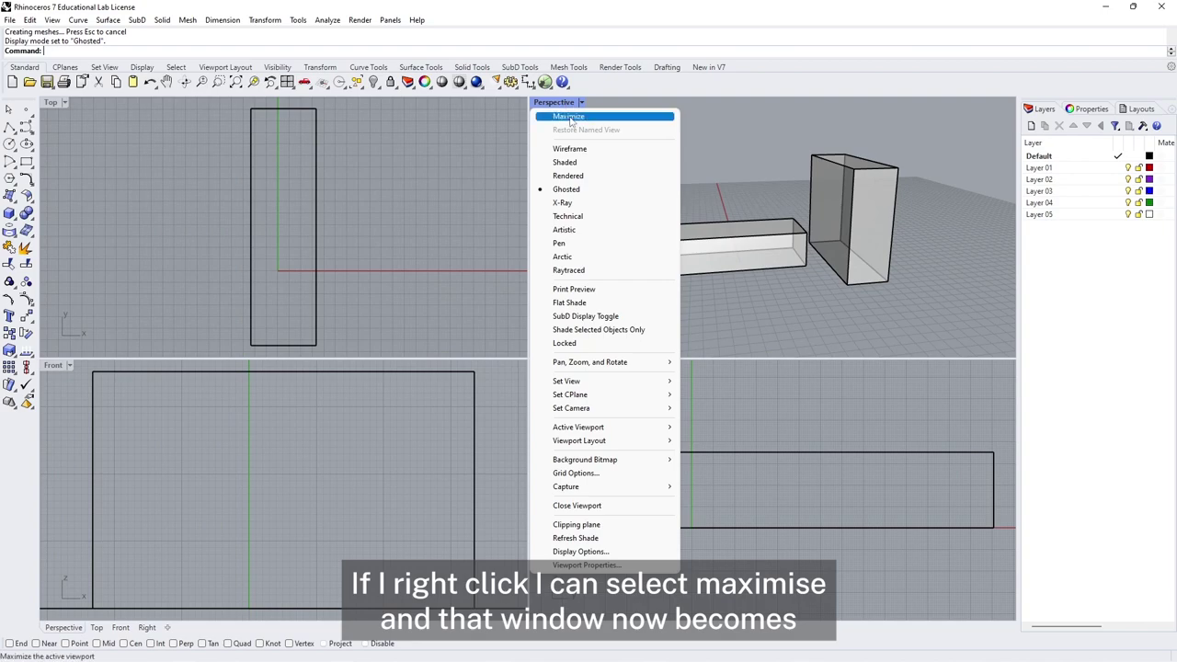
pyautogui.click(570, 117)
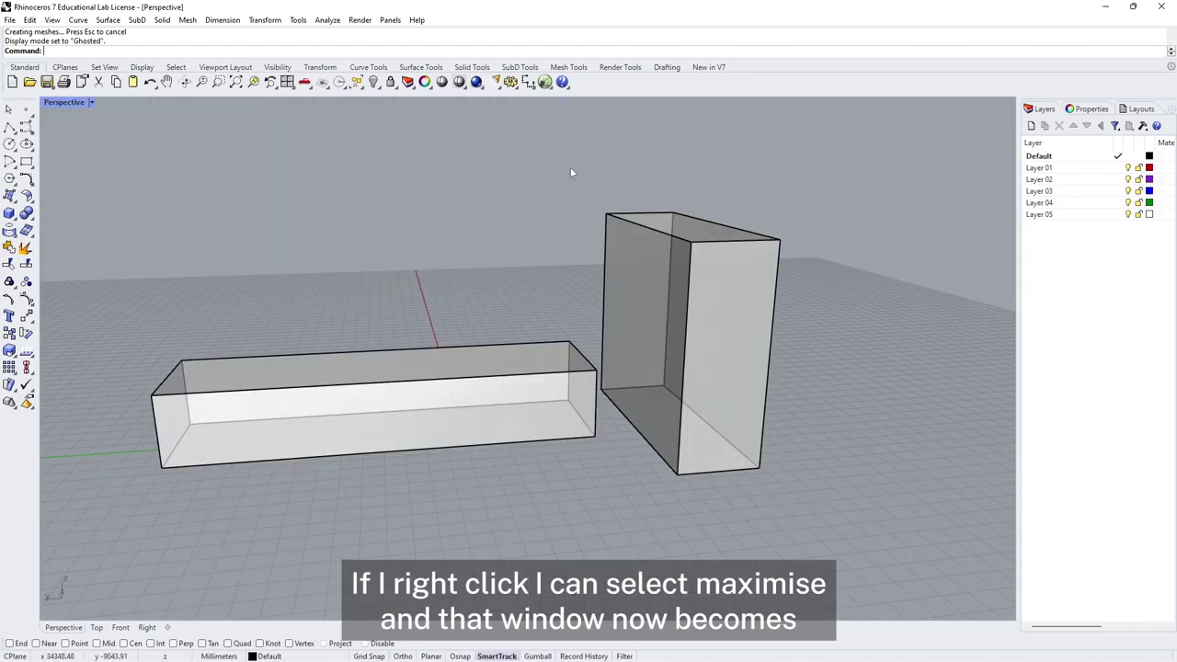
pyautogui.moveTo(263, 224); pyautogui.dragTo(379, 235, button='right')
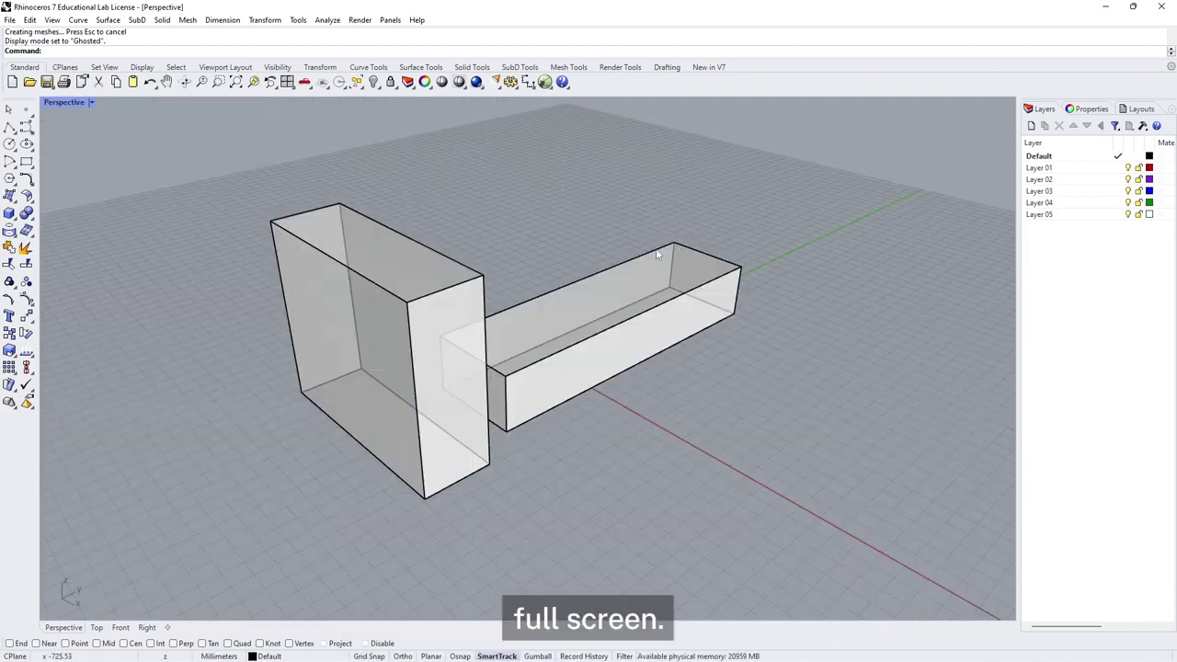
pyautogui.rightClick(63, 103)
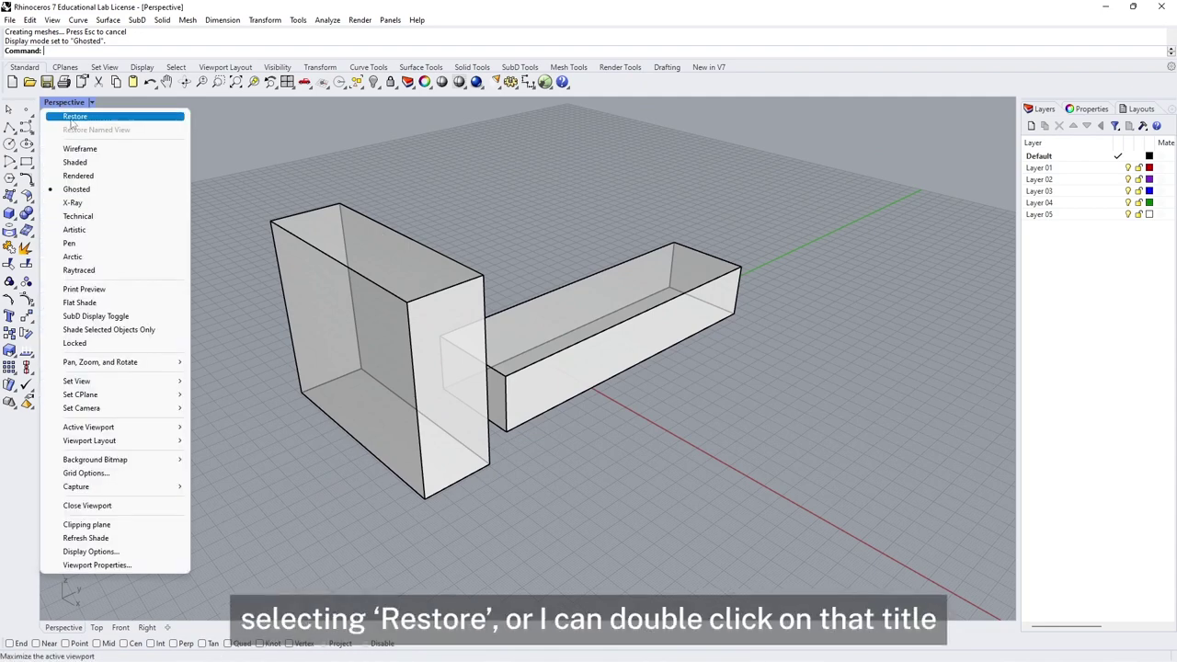
pyautogui.click(77, 116)
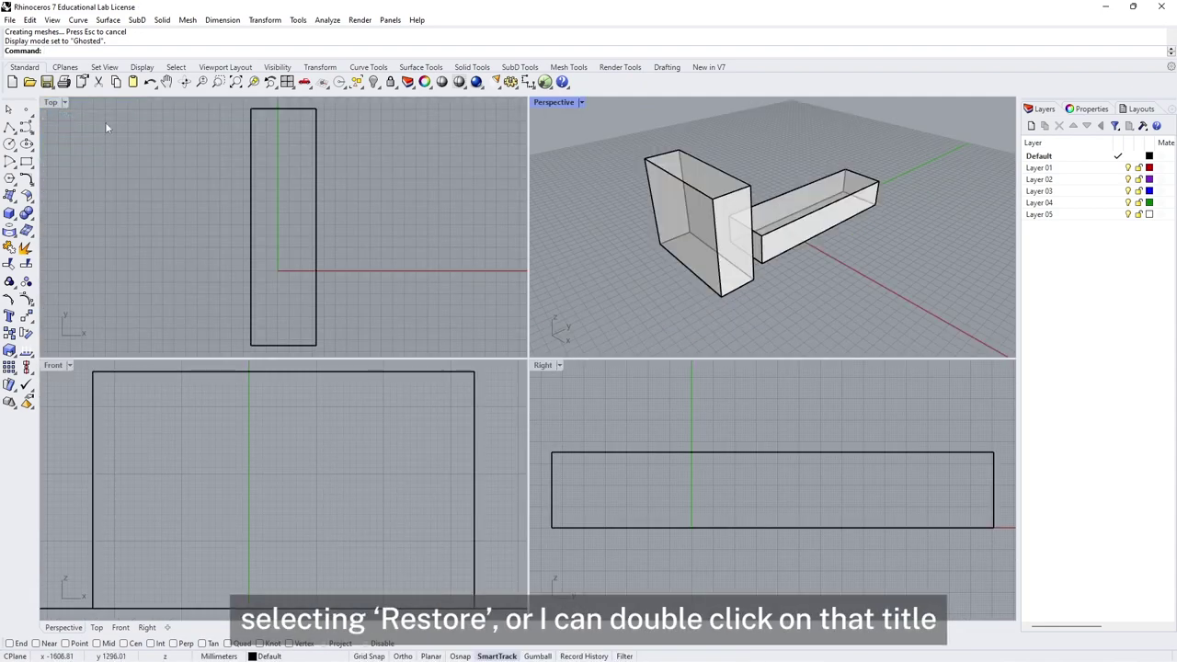
pyautogui.doubleClick(557, 103)
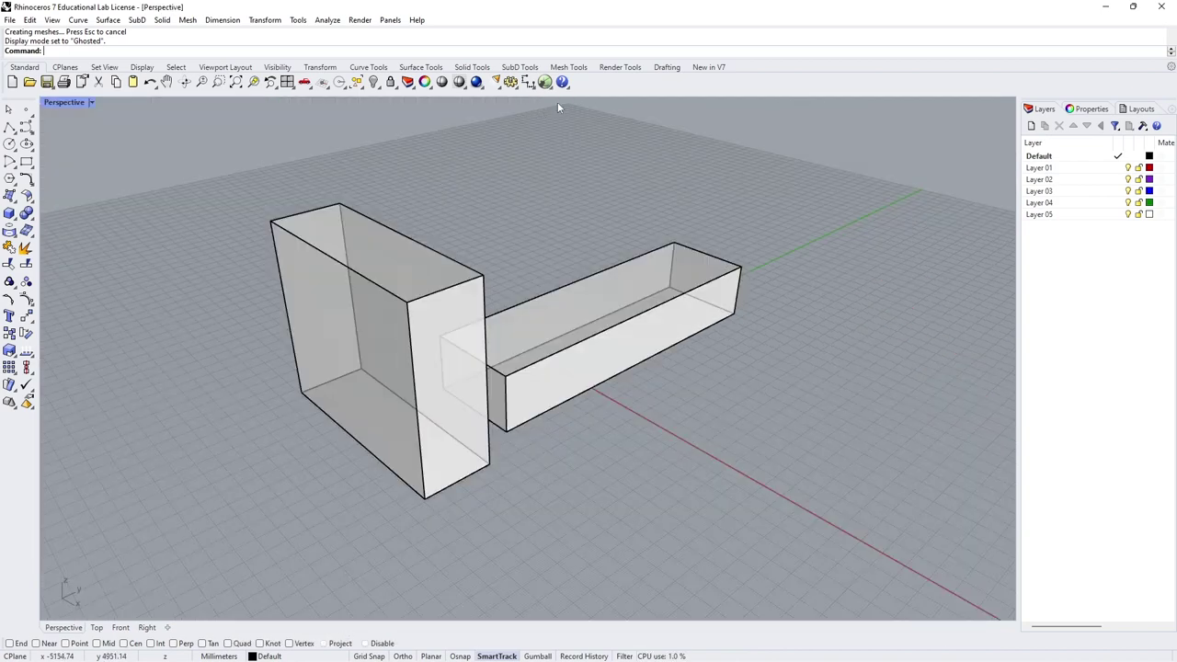
pyautogui.doubleClick(71, 106)
# Delete the long, low box, selecting it in the Perspective viewport.
pyautogui.moveTo(875, 272); pyautogui.dragTo(775, 256, button='right')
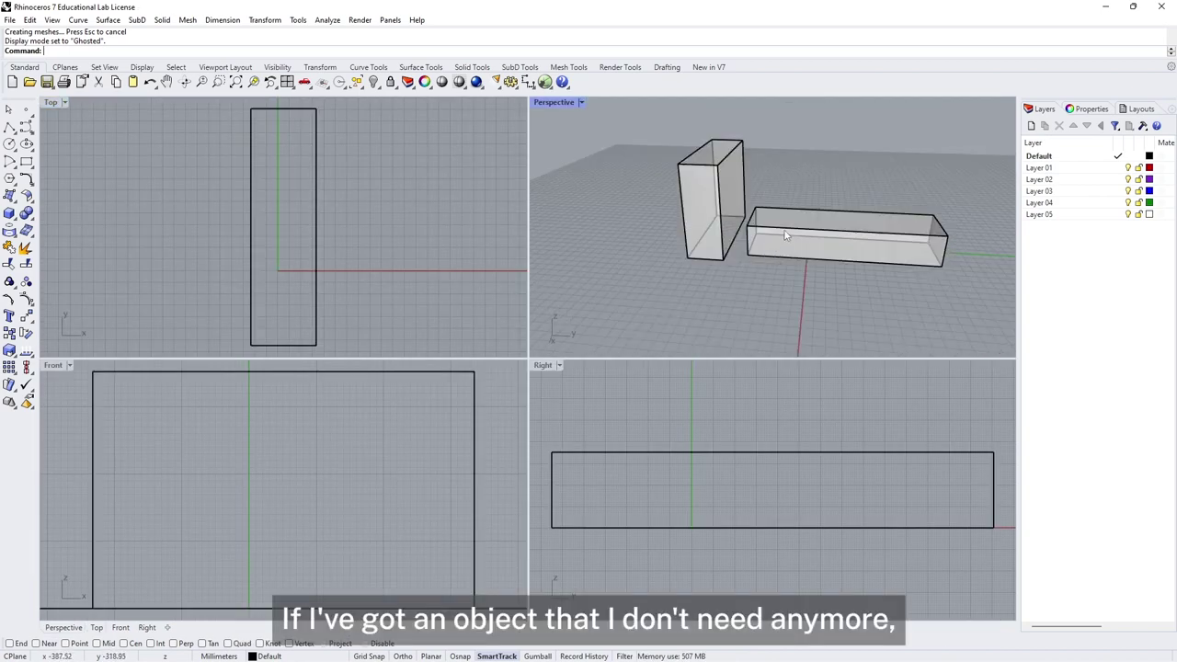
pyautogui.click(786, 233)
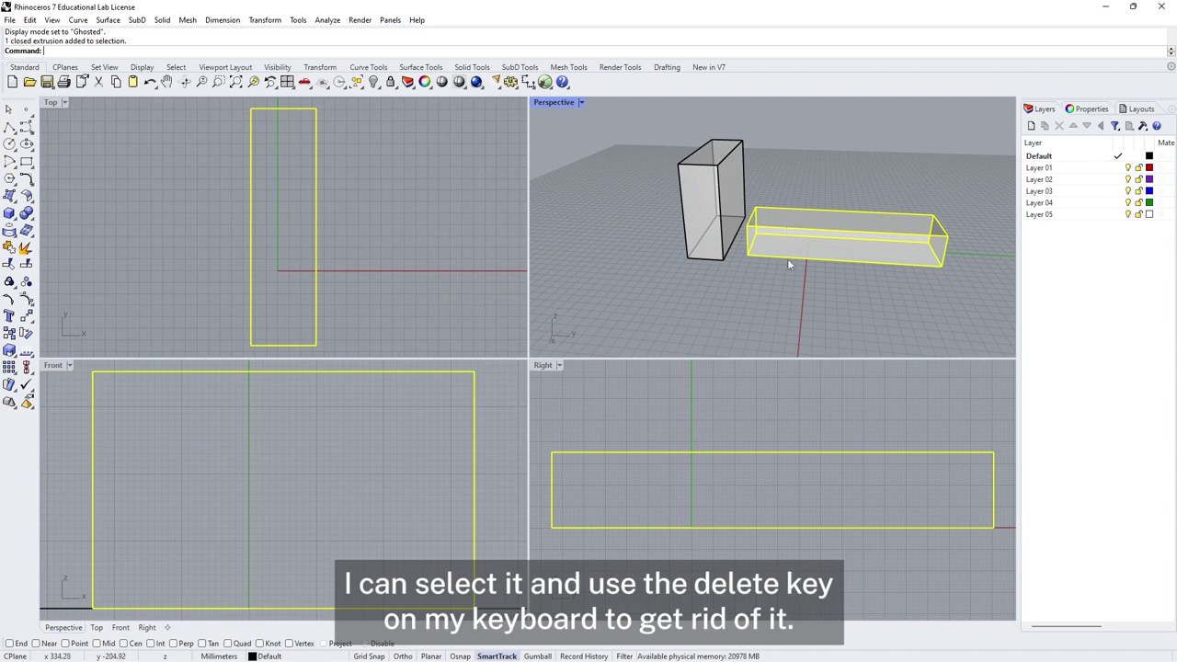
pyautogui.press('Delete')
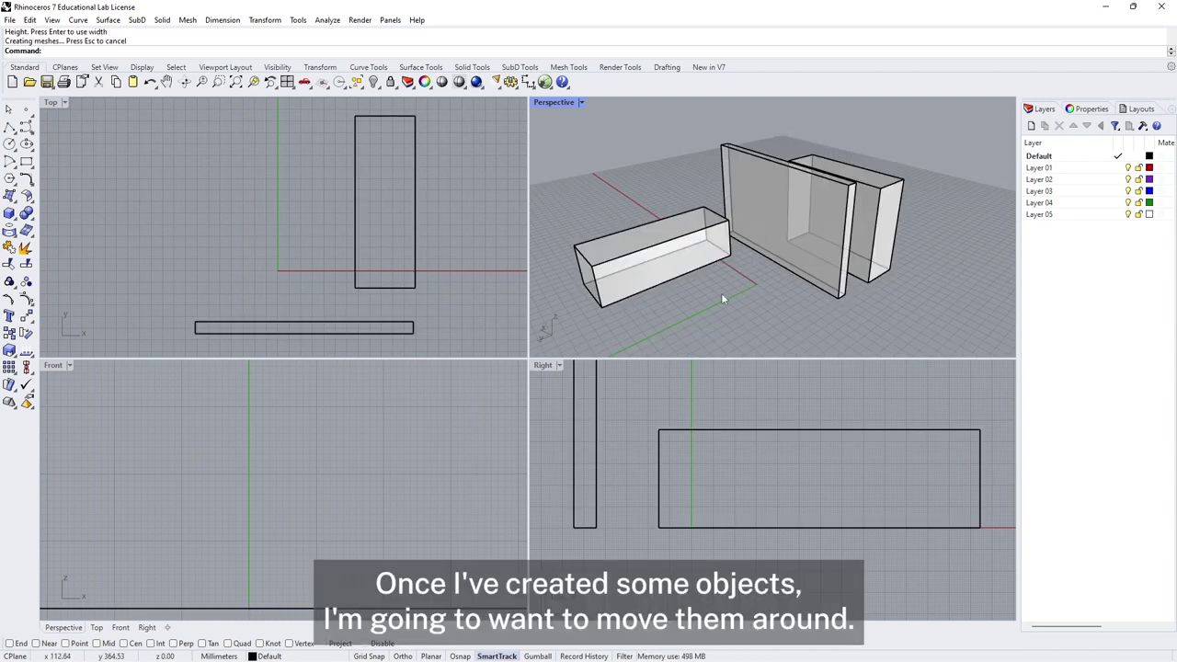
# Move the selected thick upright box horizontally away from the thin panel and raise it vertically with the Gumball.
pyautogui.moveTo(722, 299); pyautogui.dragTo(848, 293, button='right')
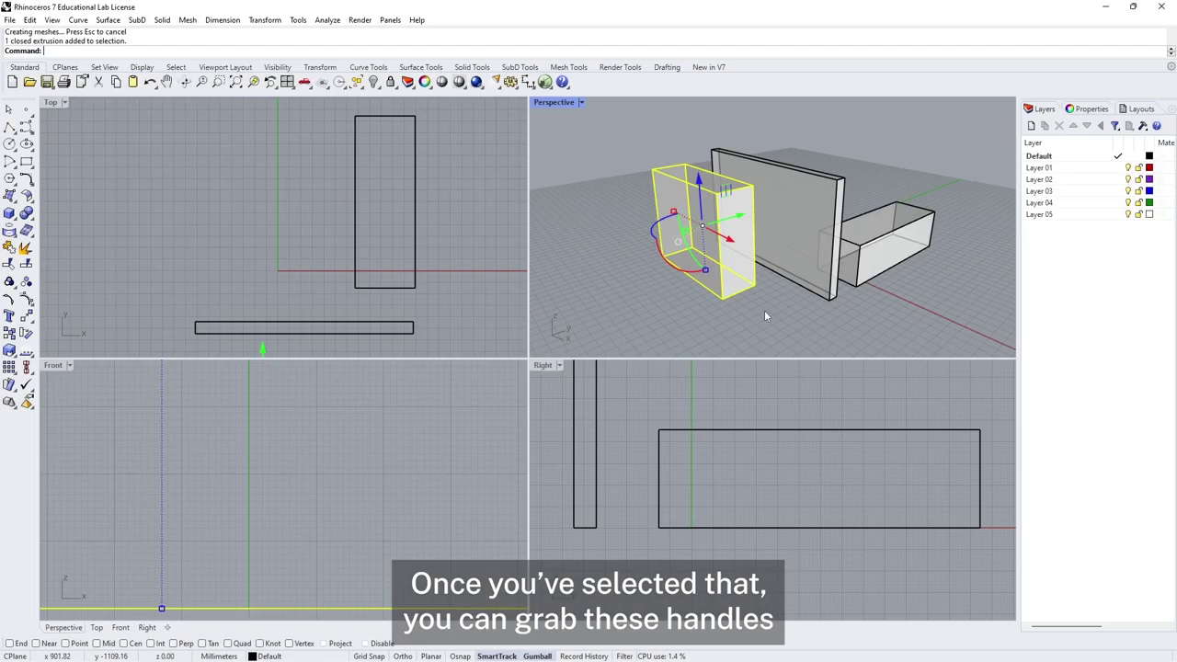
pyautogui.moveTo(764, 310); pyautogui.dragTo(736, 319, button='right')
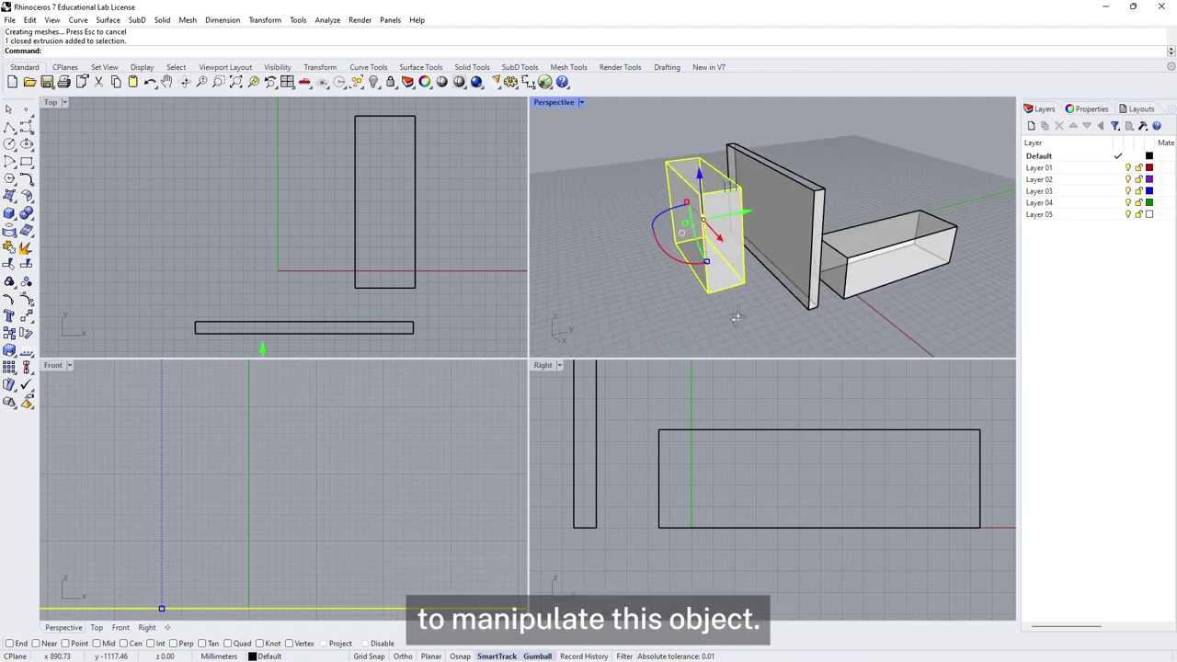
pyautogui.moveTo(747, 215); pyautogui.dragTo(729, 237)
pyautogui.moveTo(669, 247); pyautogui.dragTo(669, 150)
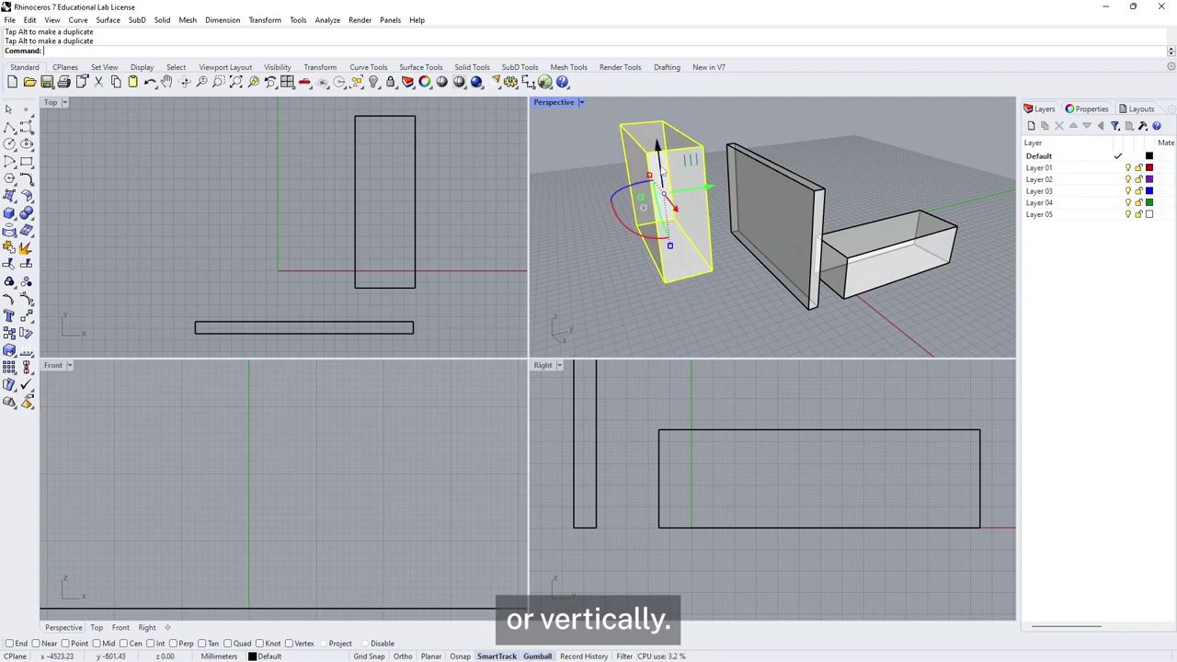
# Scale the raised upright box wider and taller with the Gumball, and rotate it about its vertical axis.
pyautogui.moveTo(618, 258); pyautogui.dragTo(809, 278, button='right')
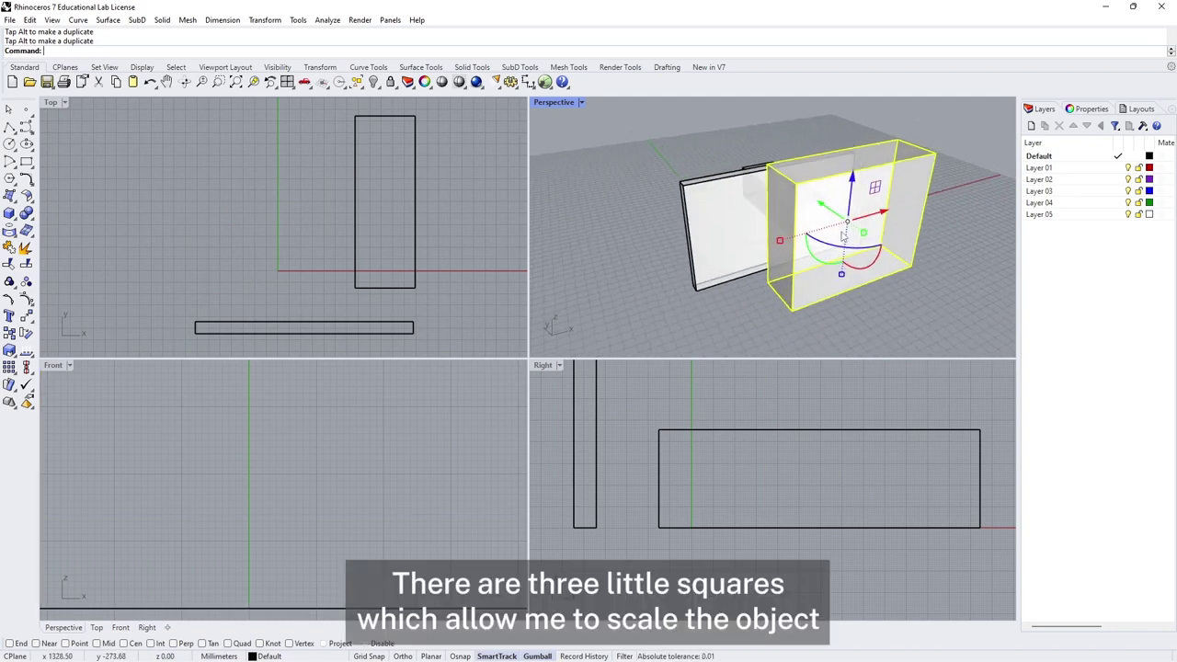
pyautogui.moveTo(780, 242); pyautogui.dragTo(673, 266)
pyautogui.moveTo(841, 274); pyautogui.dragTo(857, 299)
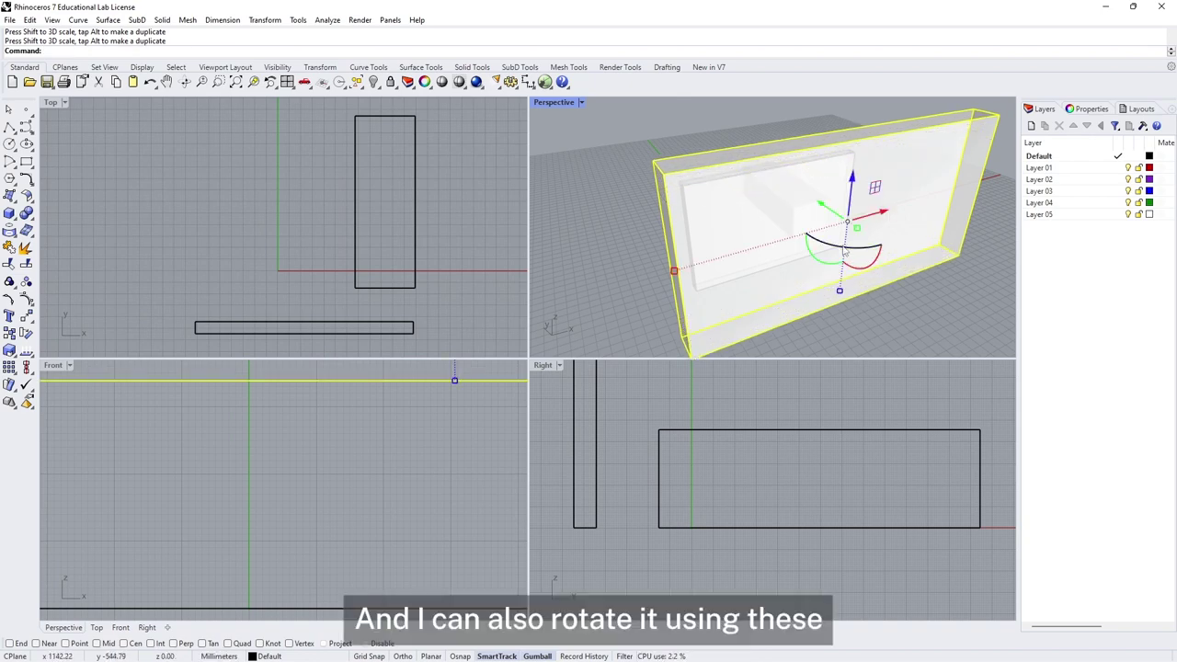
pyautogui.moveTo(860, 259); pyautogui.dragTo(655, 200, button='right')
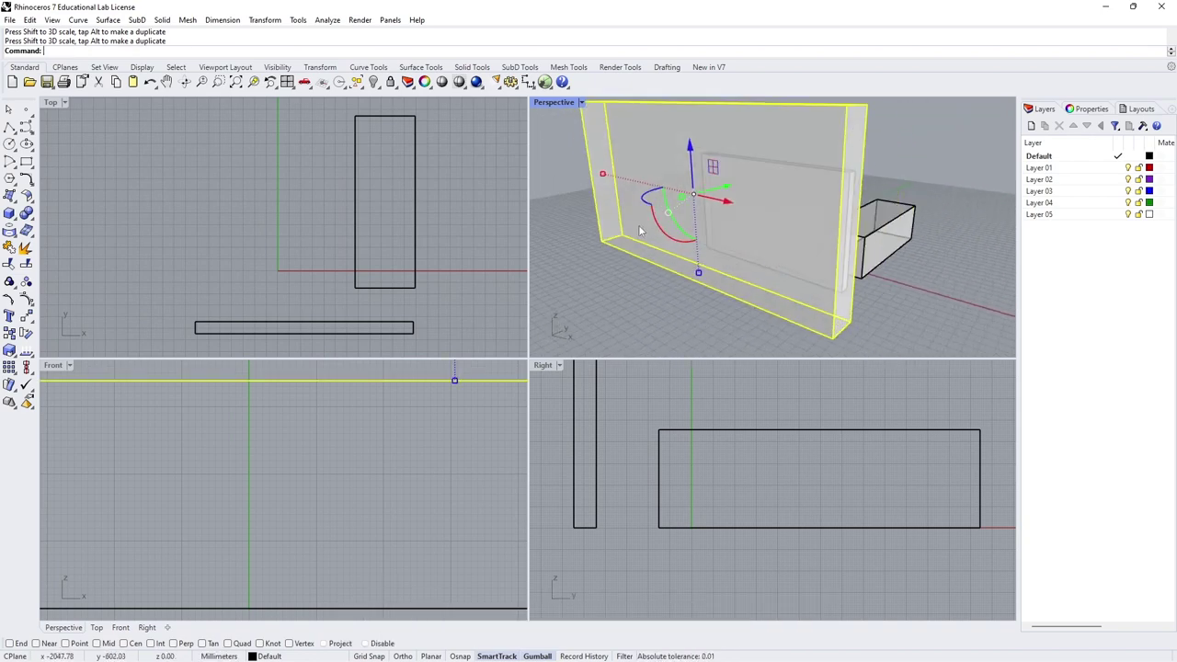
pyautogui.moveTo(649, 197); pyautogui.dragTo(690, 210)
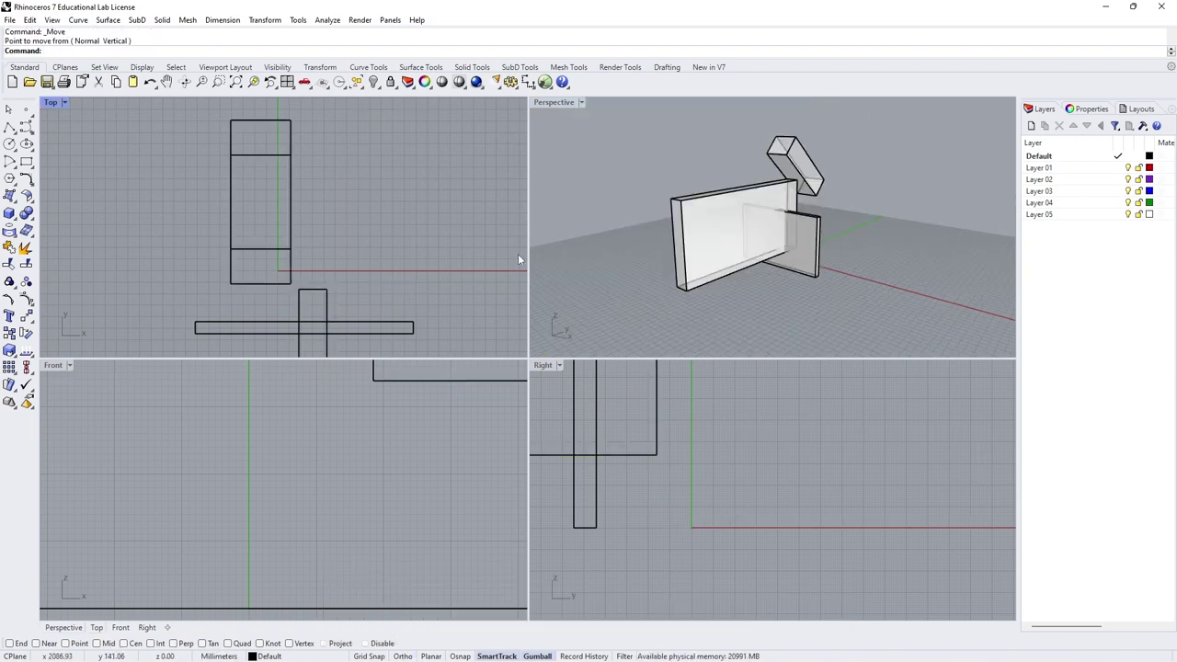
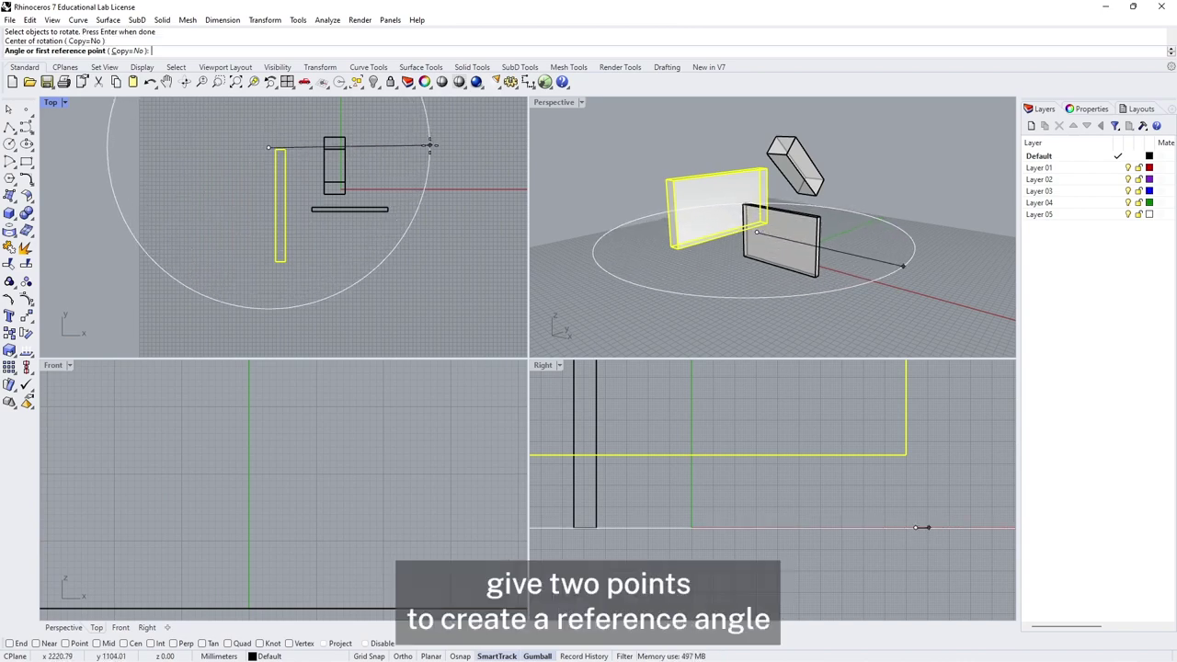
# Rotate the large upright box 90 degrees clockwise in the Top view, using two orthogonal reference points around the picked centre.
pyautogui.click(434, 148)
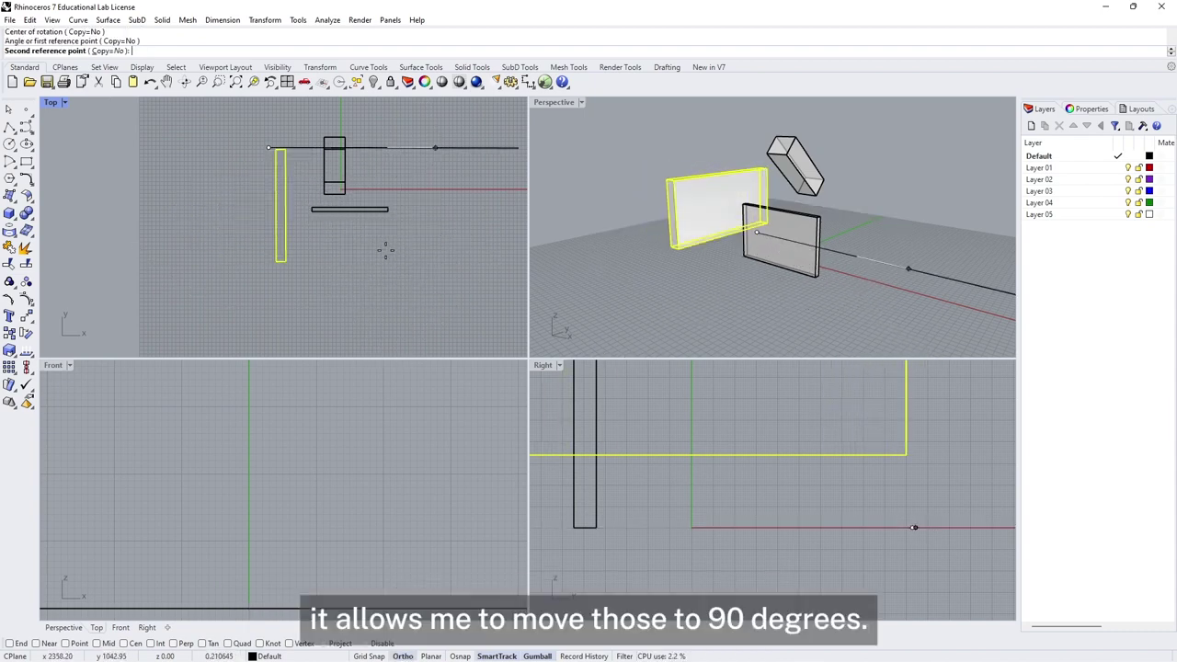
pyautogui.press('shift')
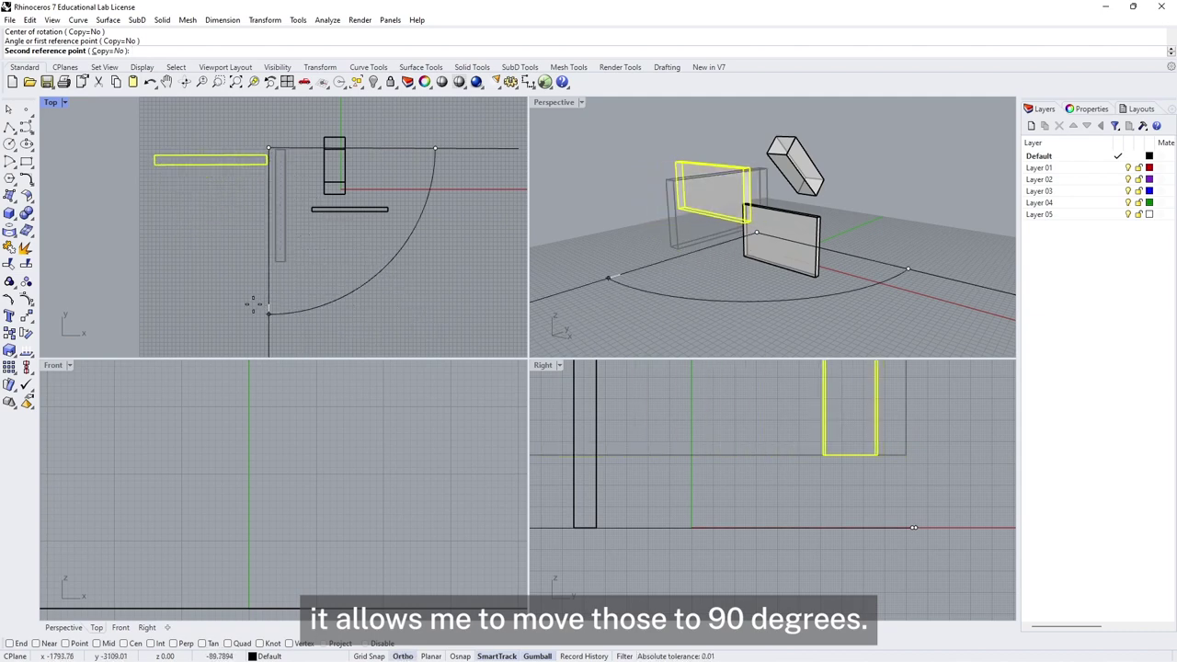
pyautogui.press('Escape')
pyautogui.press('Escape')
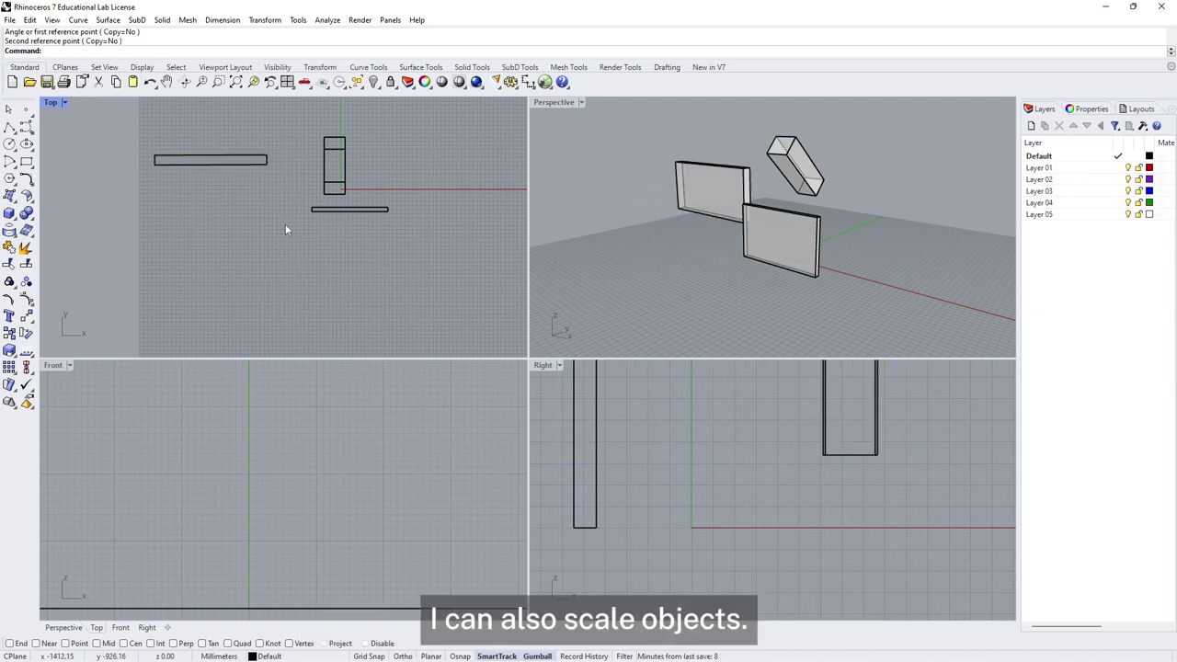
# Scale the rotated large box up to about 1.9 times its size, from a base point just below it in the Top view.
pyautogui.click(245, 162)
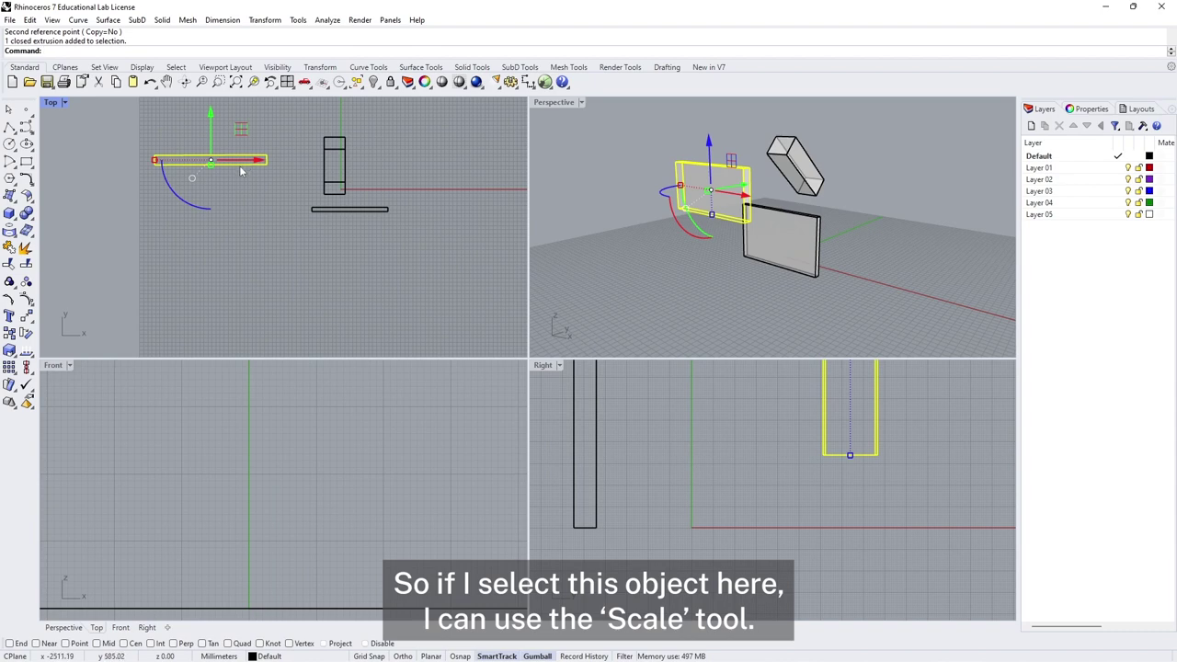
pyautogui.click(8, 351)
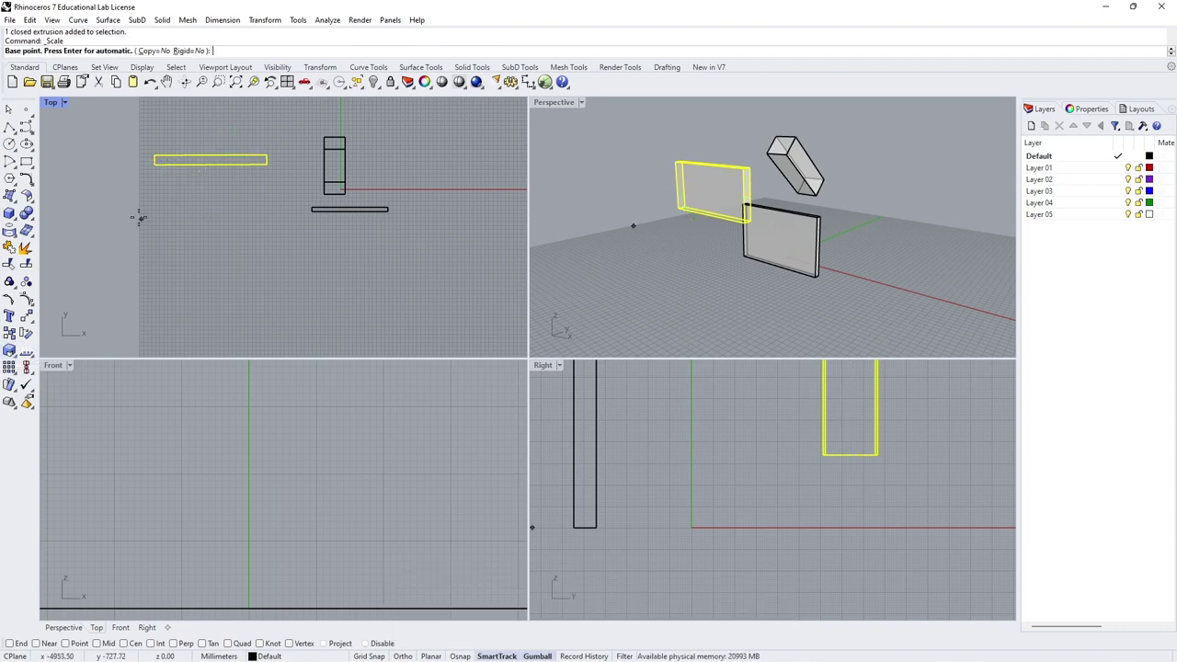
pyautogui.click(210, 173)
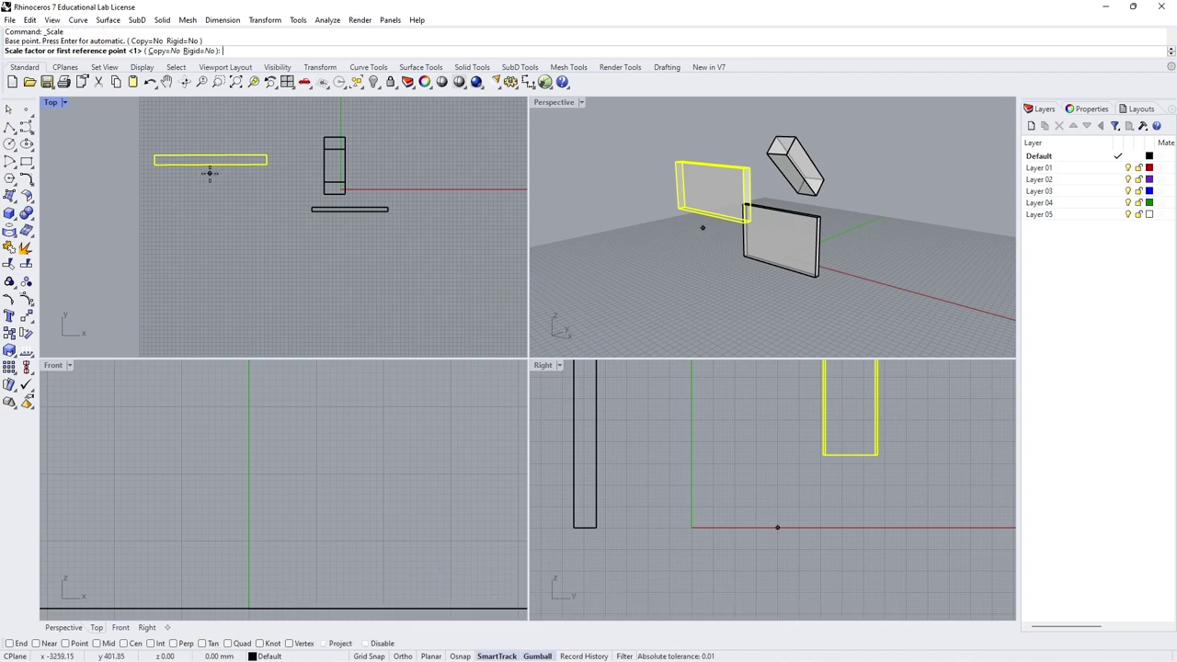
pyautogui.click(286, 242)
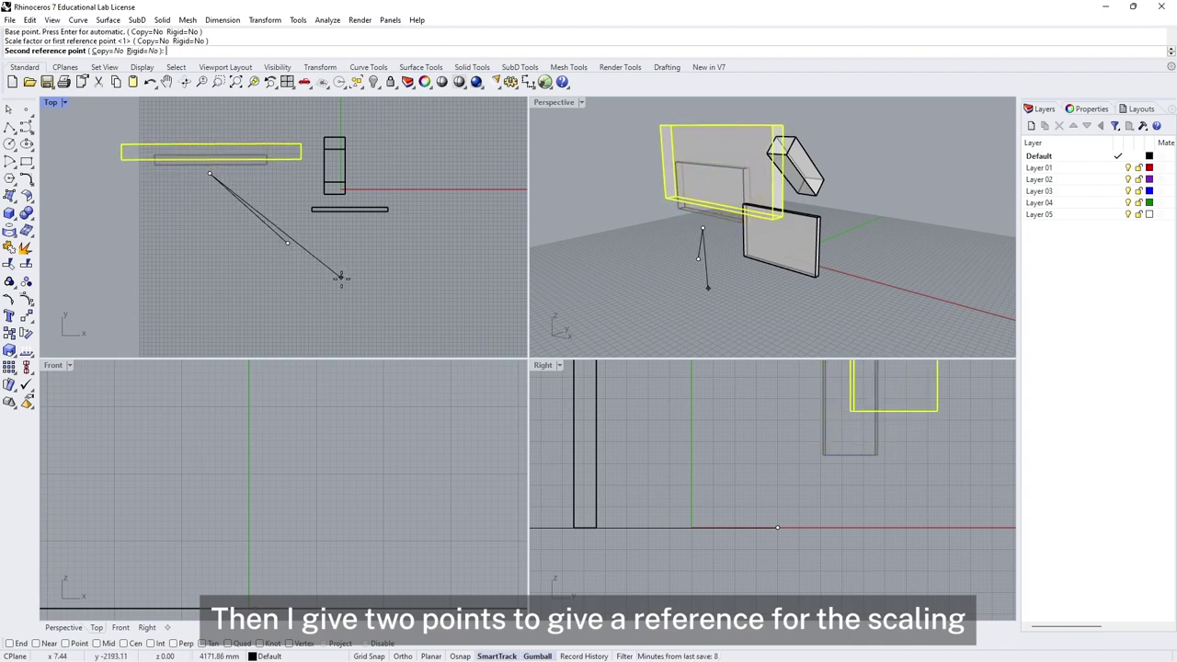
pyautogui.click(371, 290)
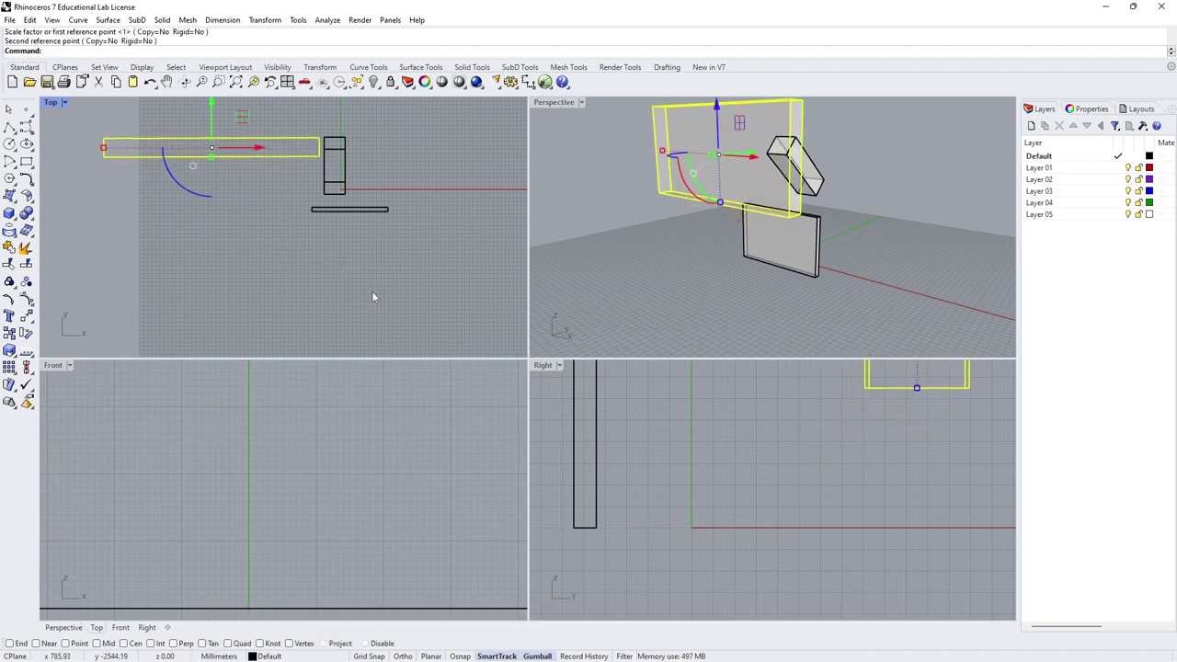
# Copy the enlarged box twice in the Top view, placing each duplicate further down and to the right of the original.
pyautogui.click(9, 334)
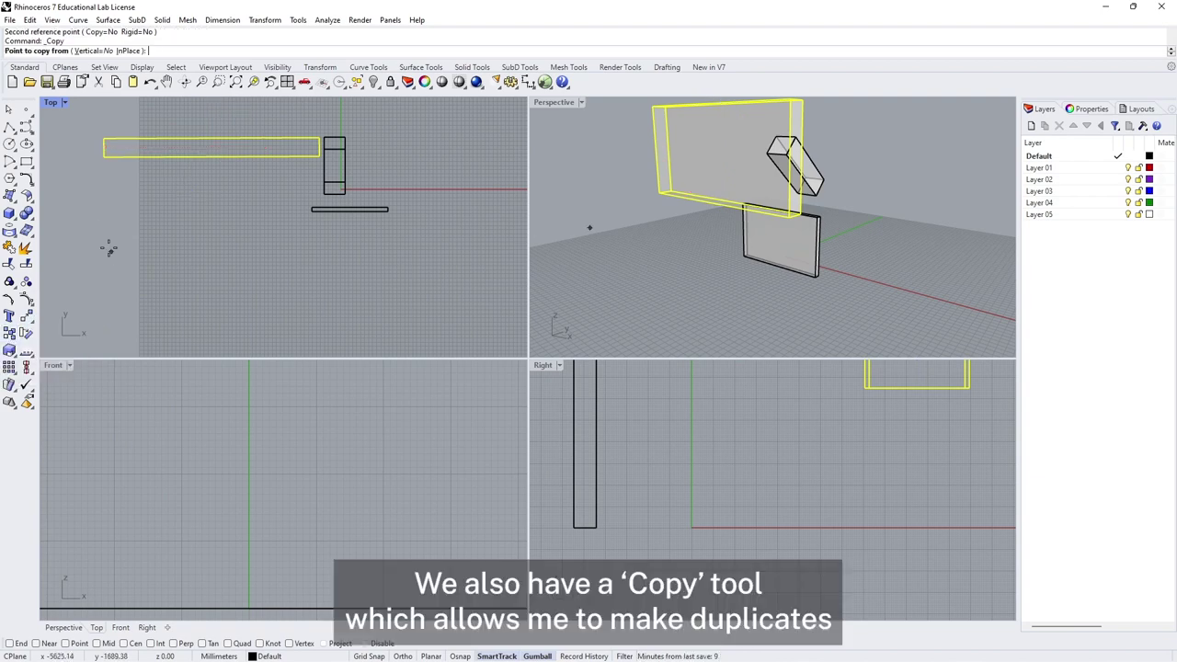
pyautogui.click(86, 184)
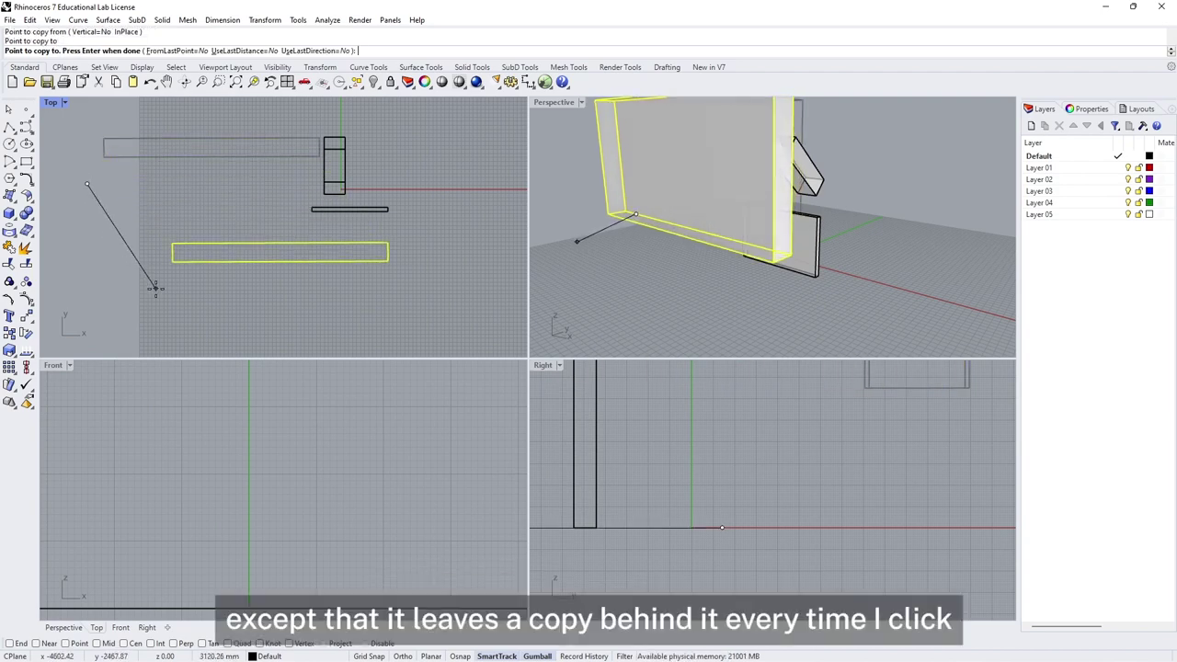
pyautogui.click(212, 335)
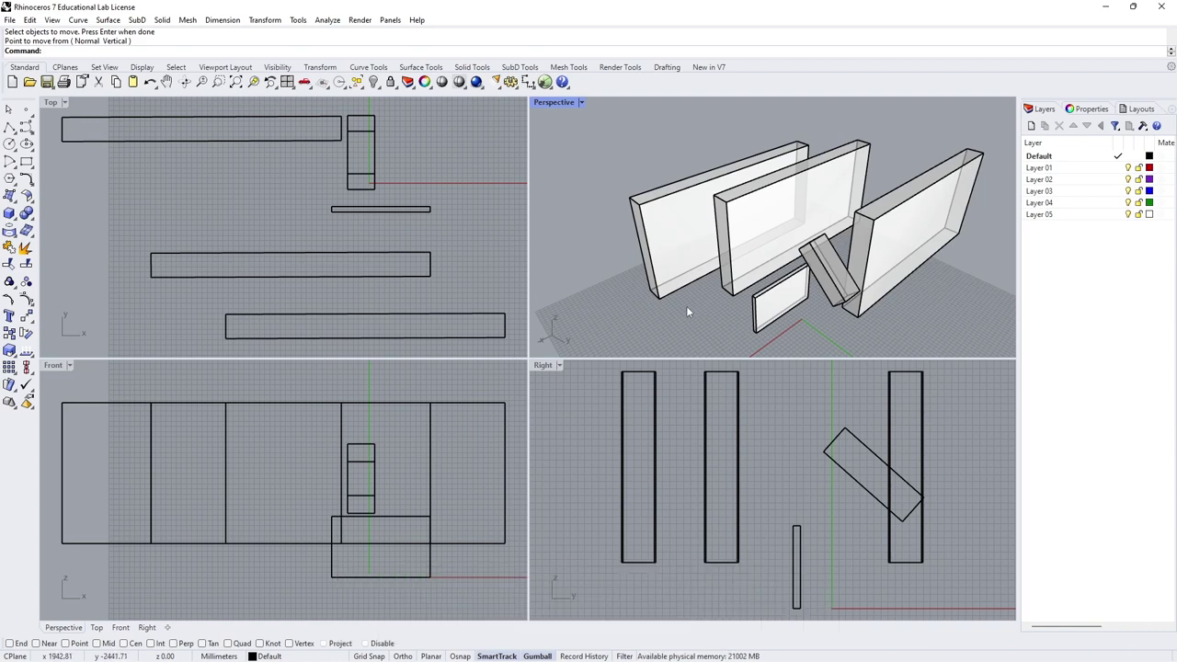
# Turn on the End snap and move the middle large box by its lower corner onto the matching upper corner of the neighbouring large box.
pyautogui.moveTo(686, 305); pyautogui.dragTo(738, 267, button='right')
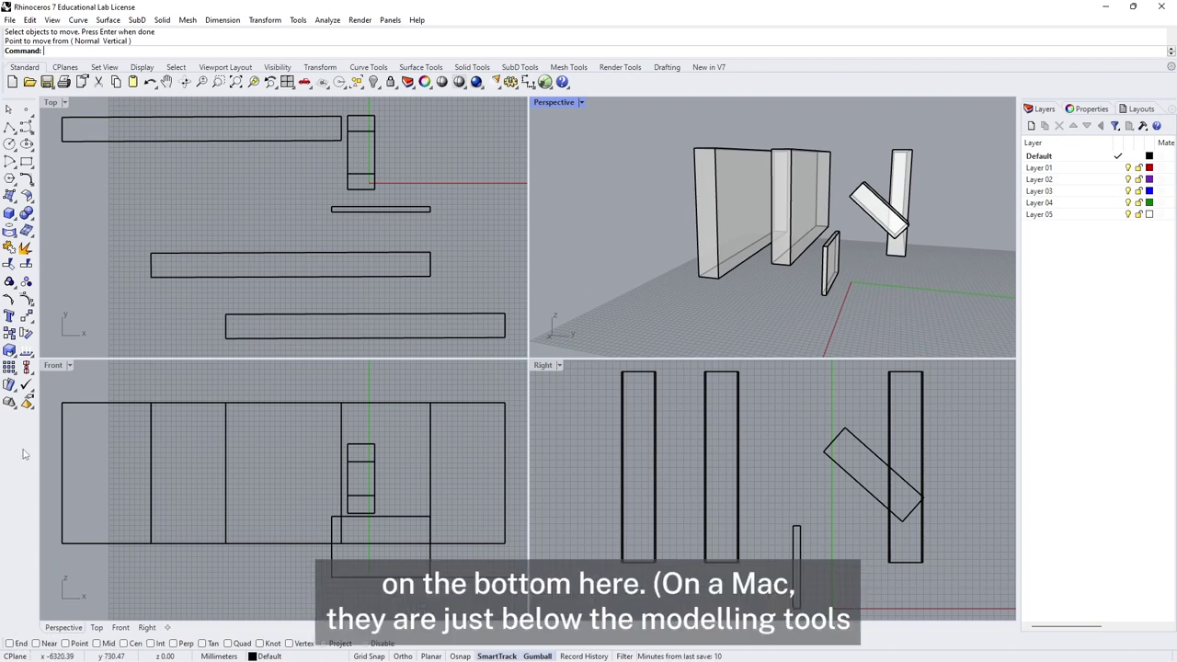
pyautogui.click(10, 643)
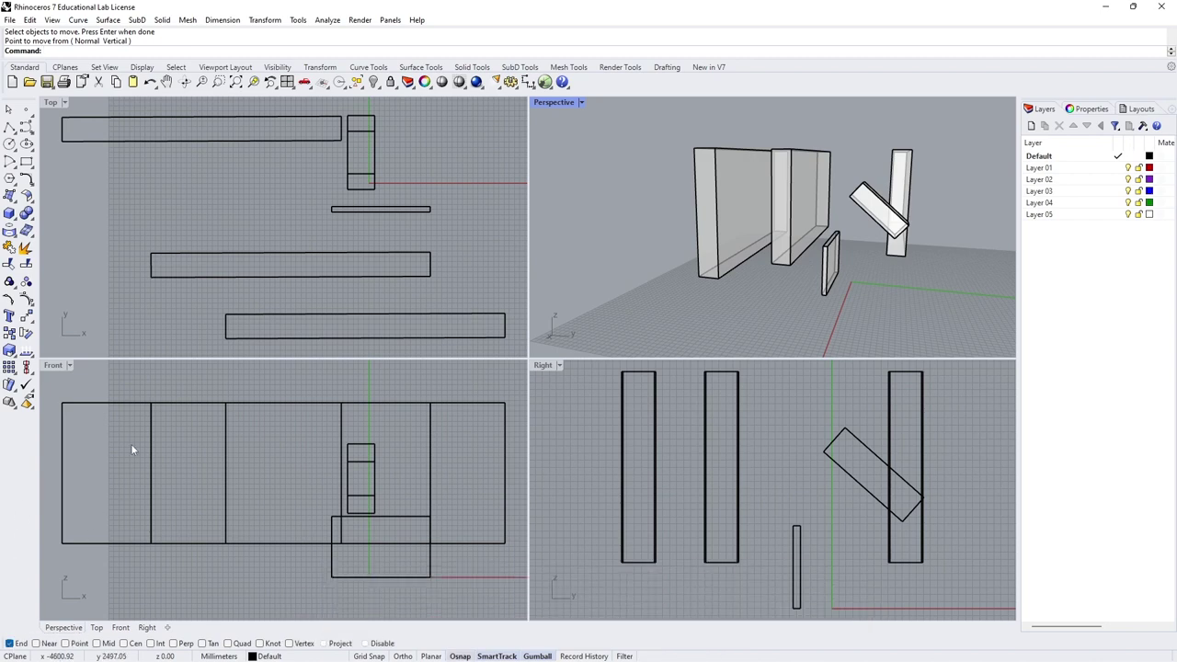
pyautogui.click(25, 317)
pyautogui.click(793, 262)
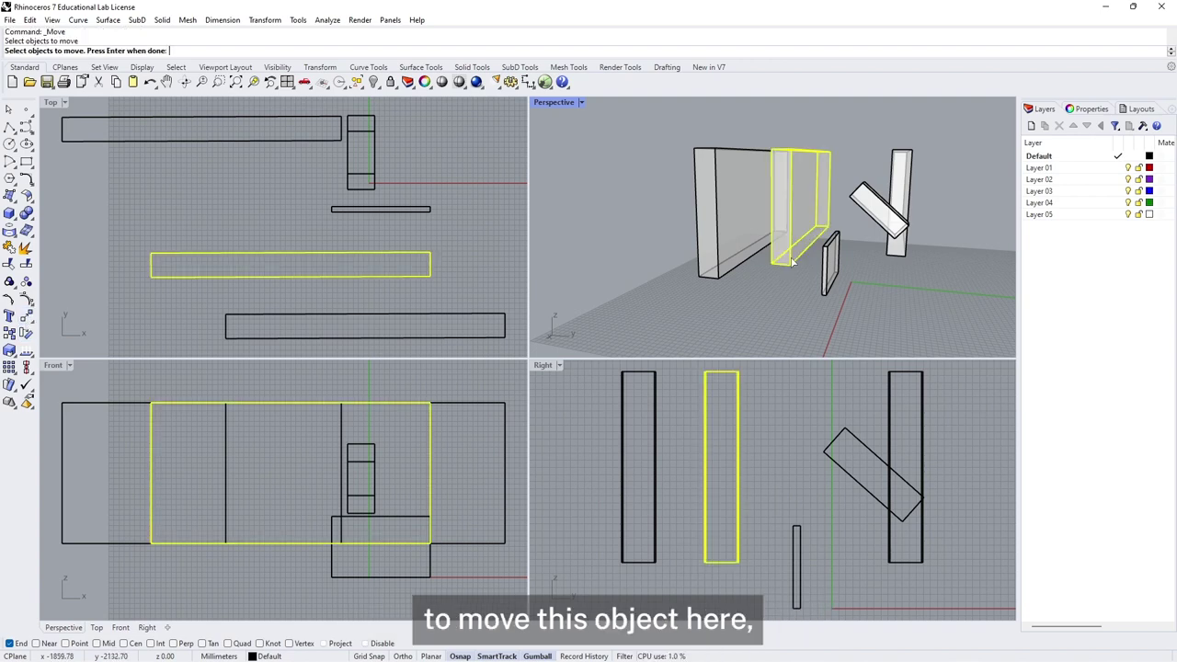
pyautogui.press('Return')
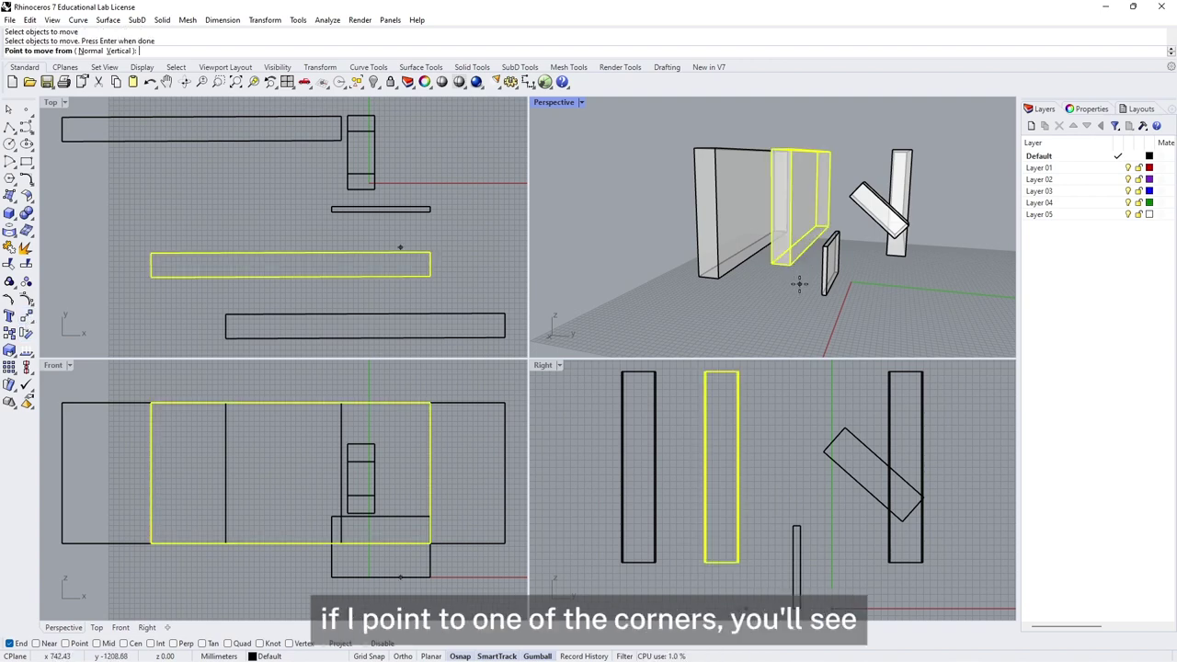
pyautogui.scroll(3, 788, 268)
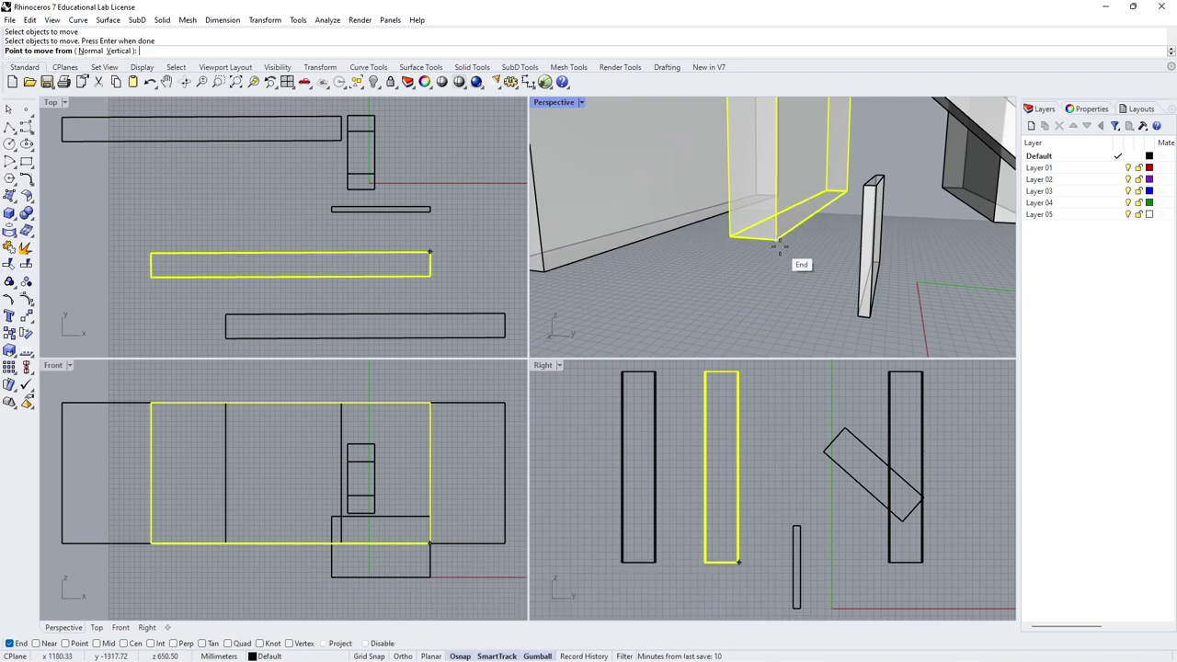
pyautogui.click(779, 242)
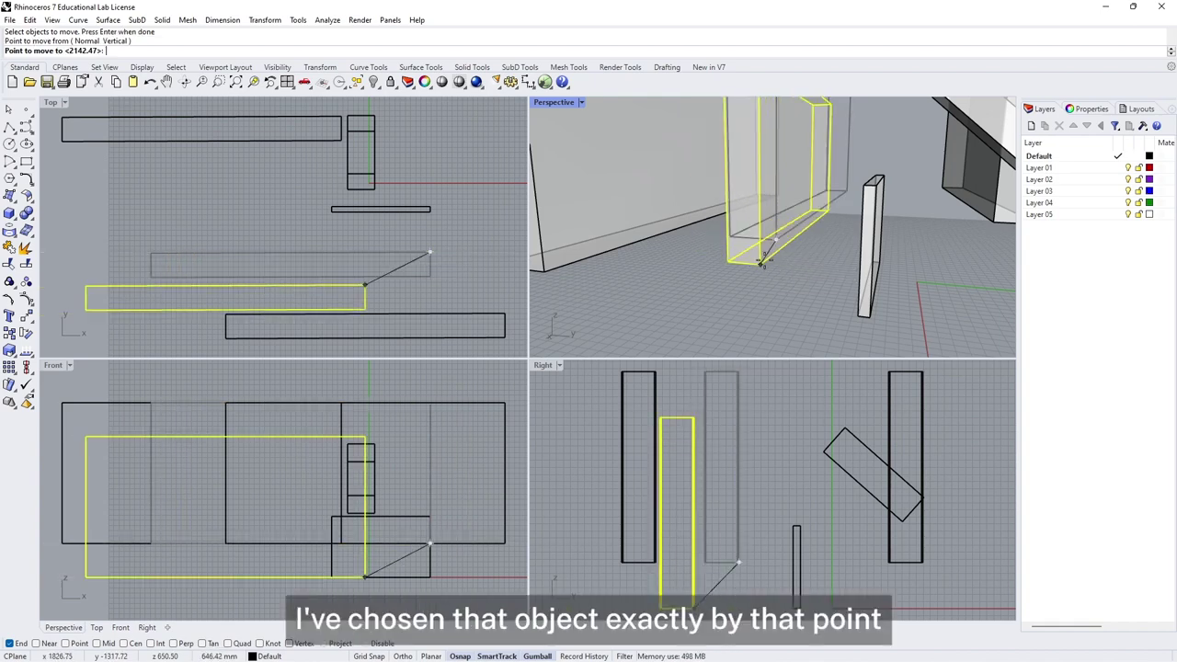
pyautogui.scroll(-5, 779, 241)
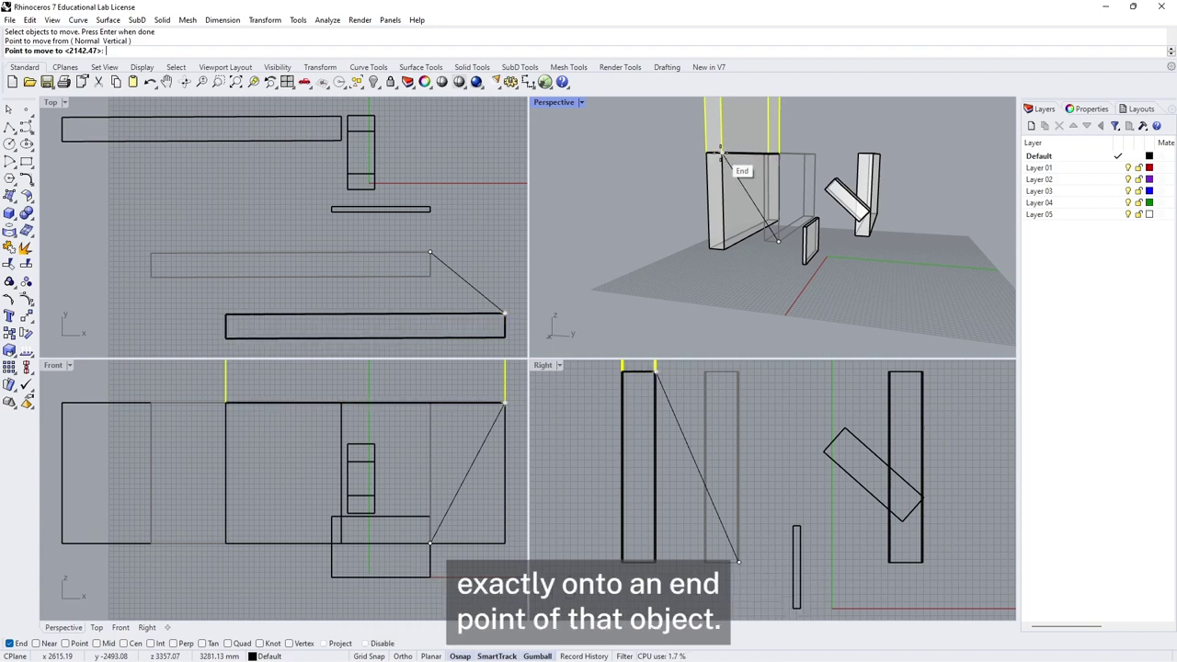
pyautogui.click(721, 153)
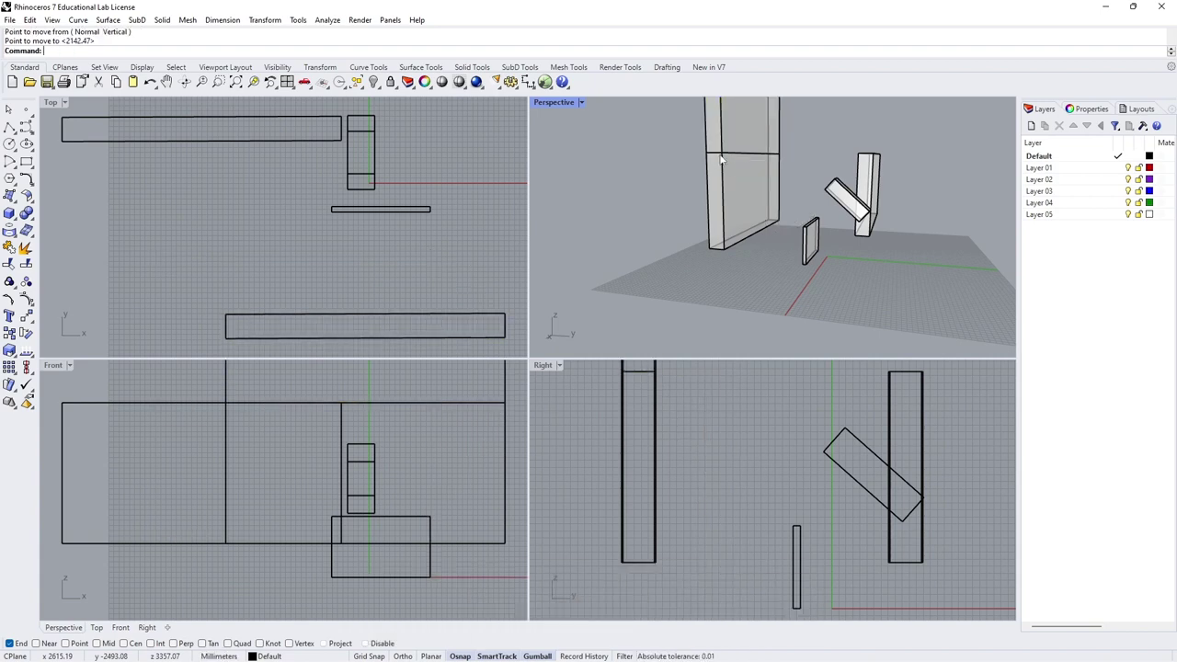
pyautogui.moveTo(758, 178); pyautogui.dragTo(722, 212, button='right')
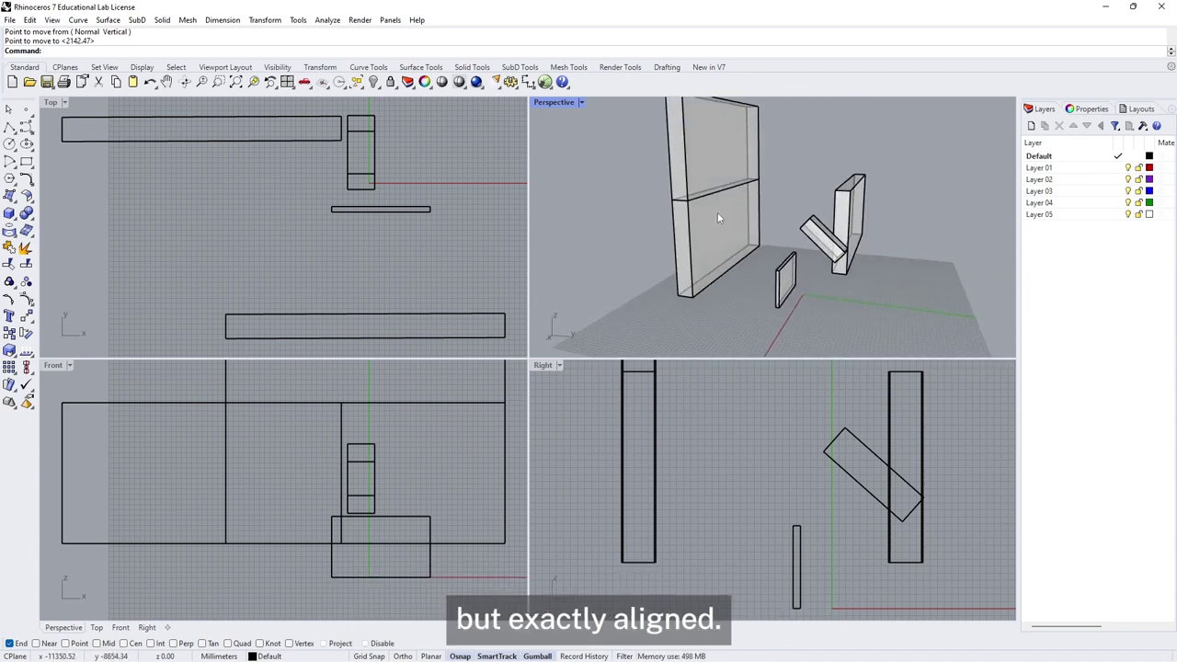
# Move the remaining large box by its lower corner onto the upper corner of the two stacked boxes.
pyautogui.moveTo(838, 164); pyautogui.dragTo(848, 210, button='right')
pyautogui.click(858, 255)
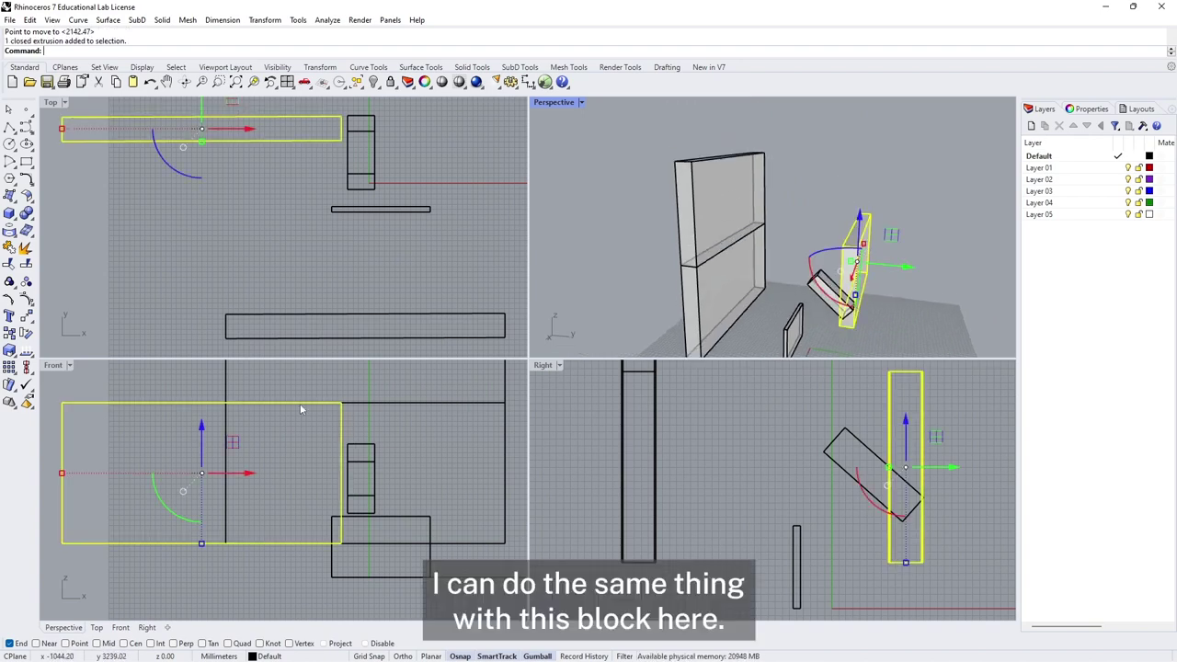
pyautogui.click(26, 315)
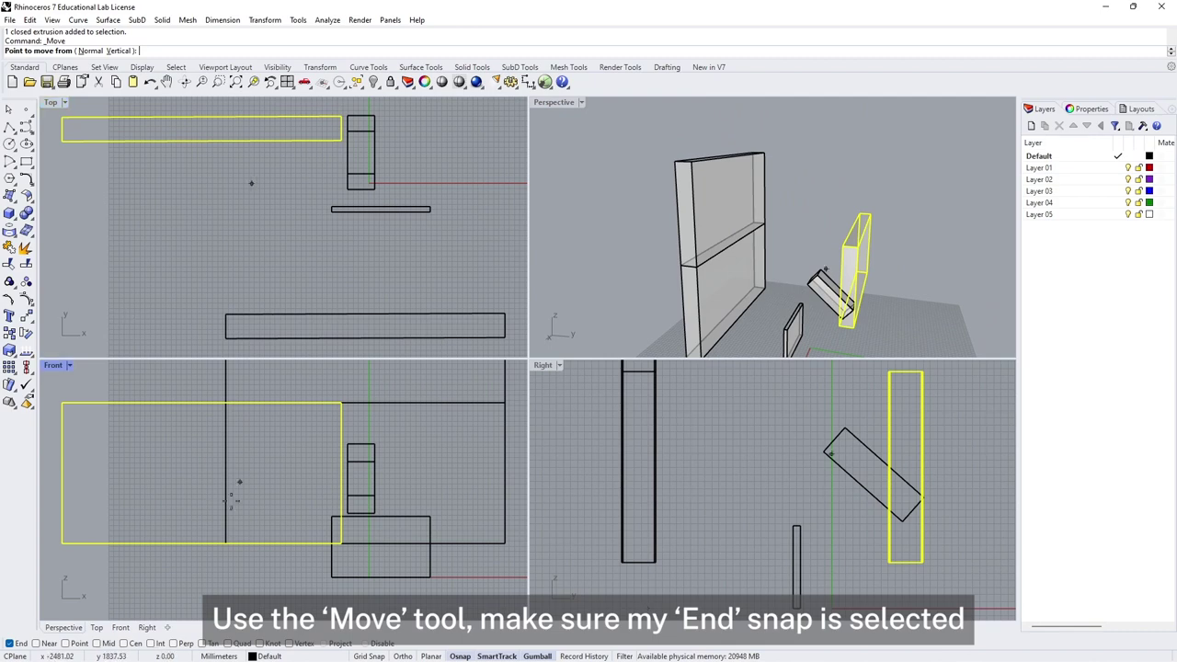
pyautogui.click(854, 326)
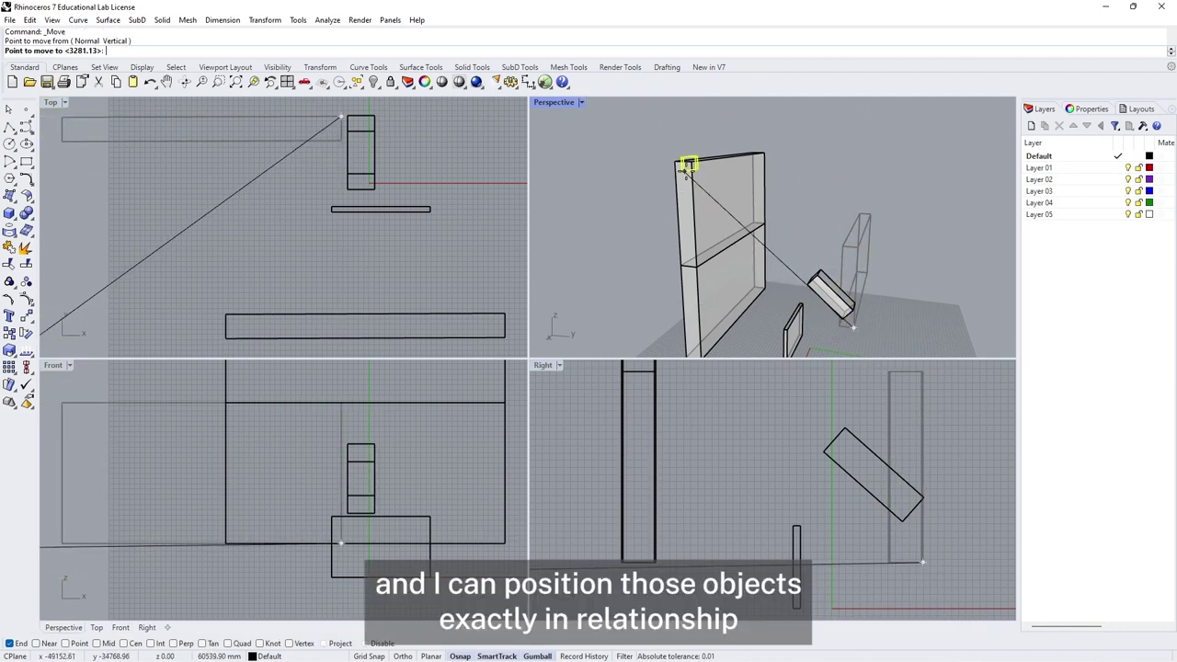
pyautogui.click(722, 161)
pyautogui.scroll(-4, 804, 173)
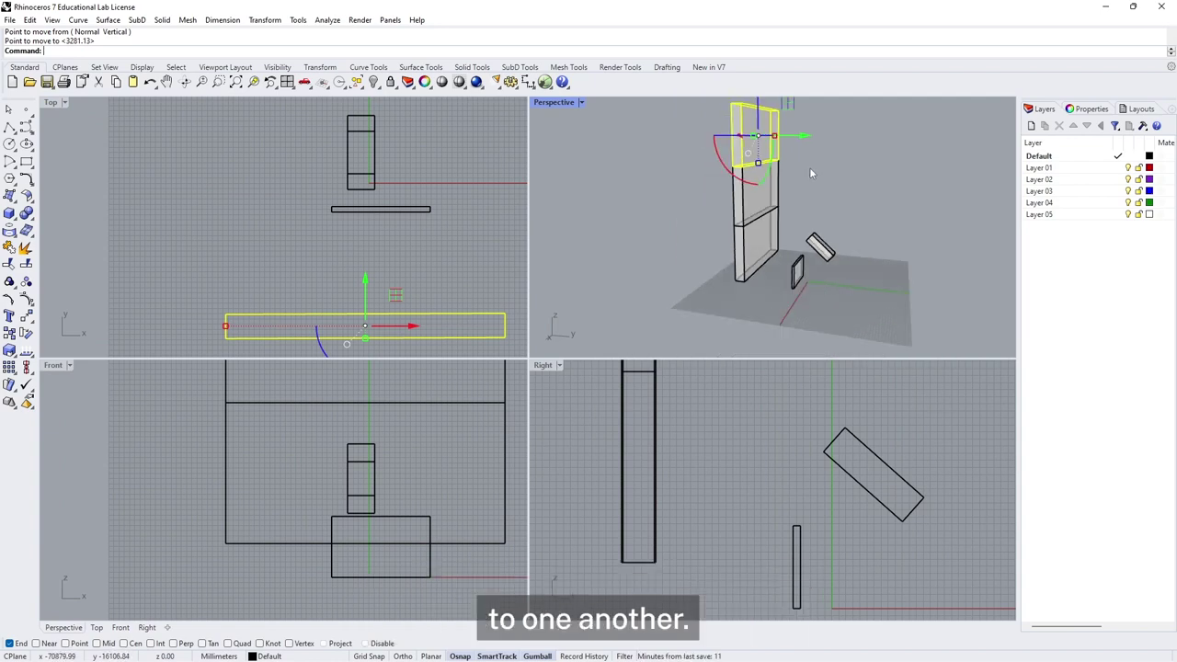
pyautogui.moveTo(809, 167); pyautogui.dragTo(829, 245, button='right')
pyautogui.click(830, 241)
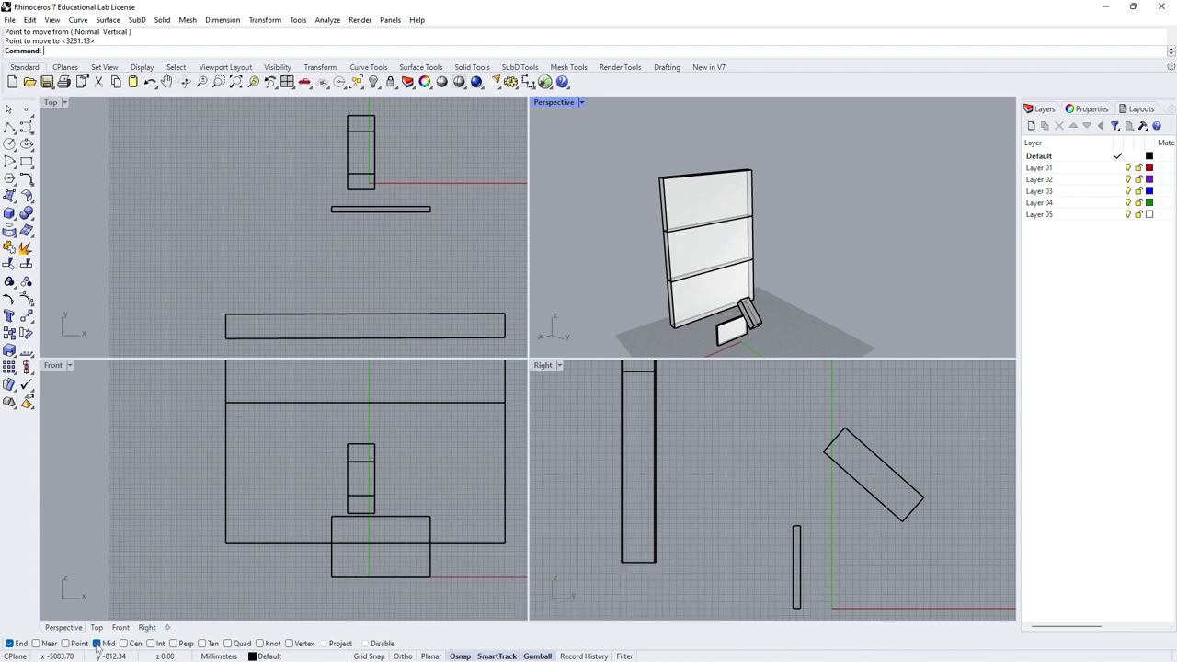
# Turn on the Mid snap and move the topmost box by the midpoint of its upper edge onto the top corner of the box beneath.
pyautogui.click(97, 644)
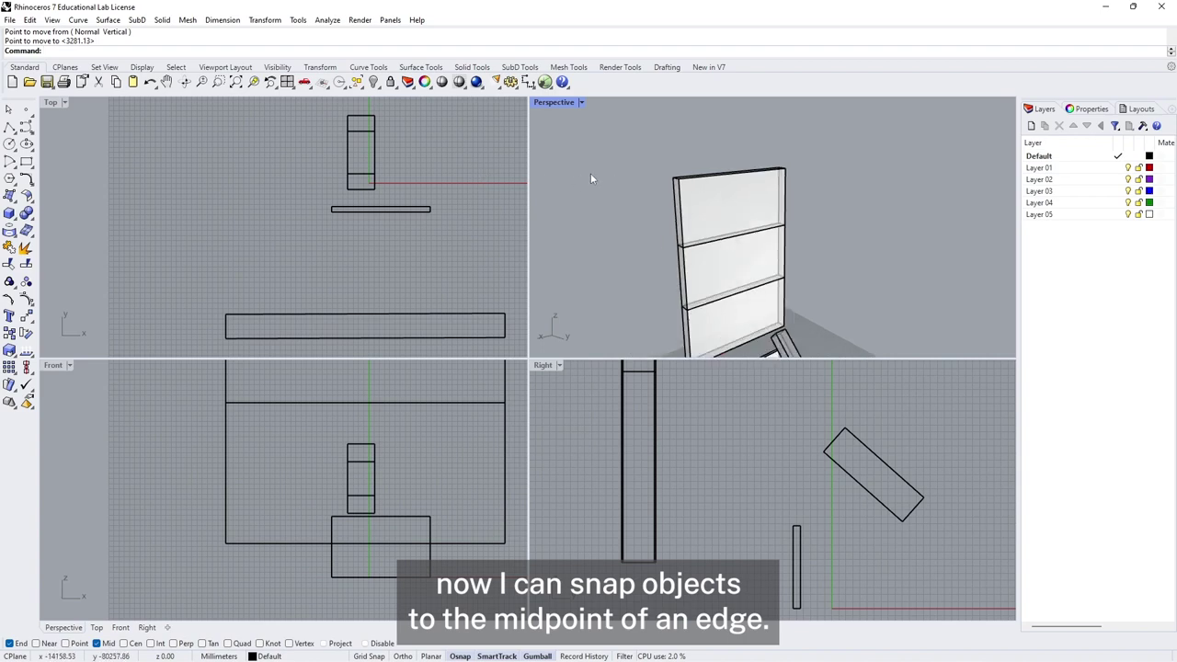
pyautogui.moveTo(591, 175); pyautogui.dragTo(622, 205, button='right')
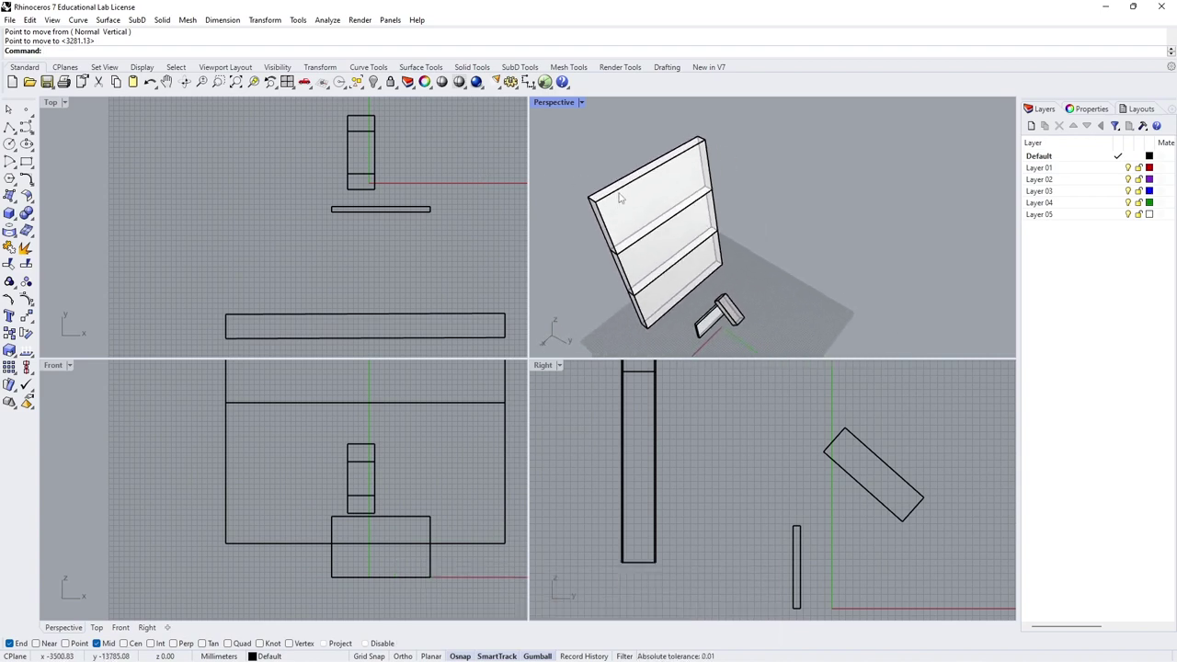
pyautogui.click(29, 317)
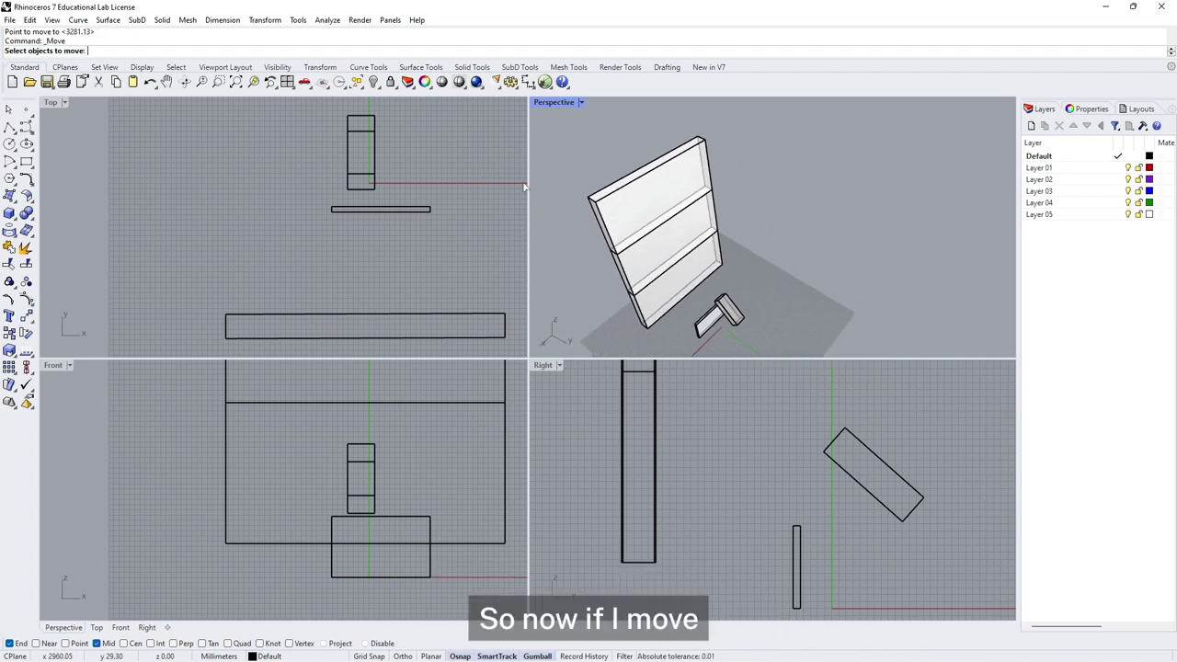
pyautogui.click(645, 180)
pyautogui.press('Return')
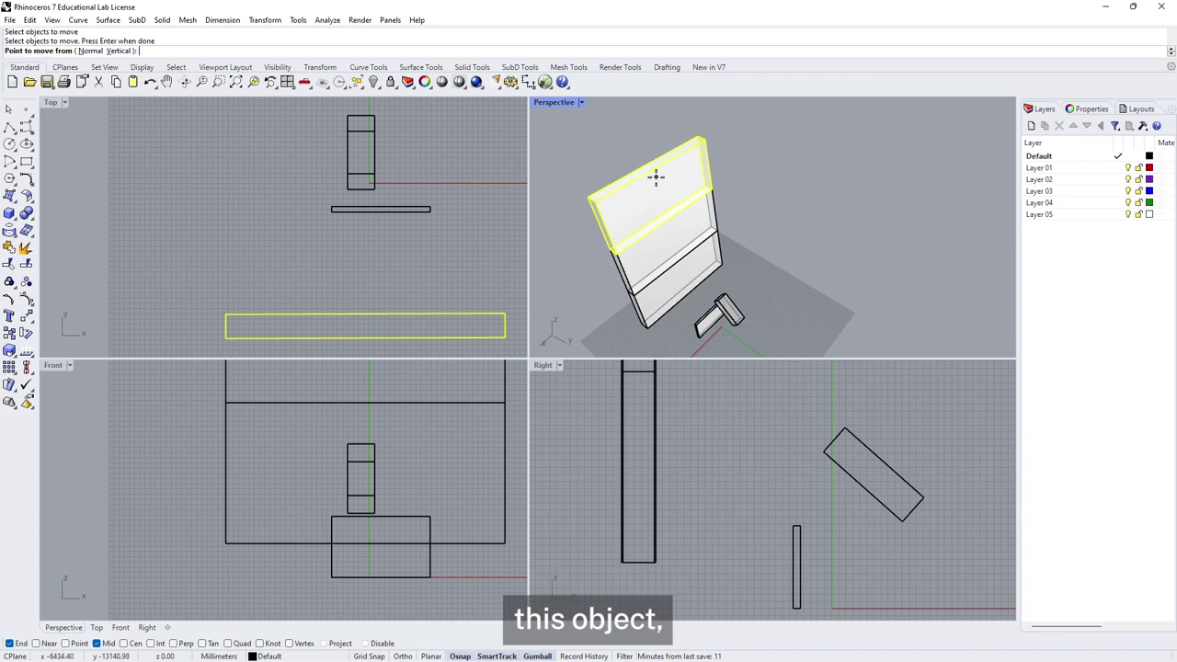
pyautogui.scroll(1, 656, 170)
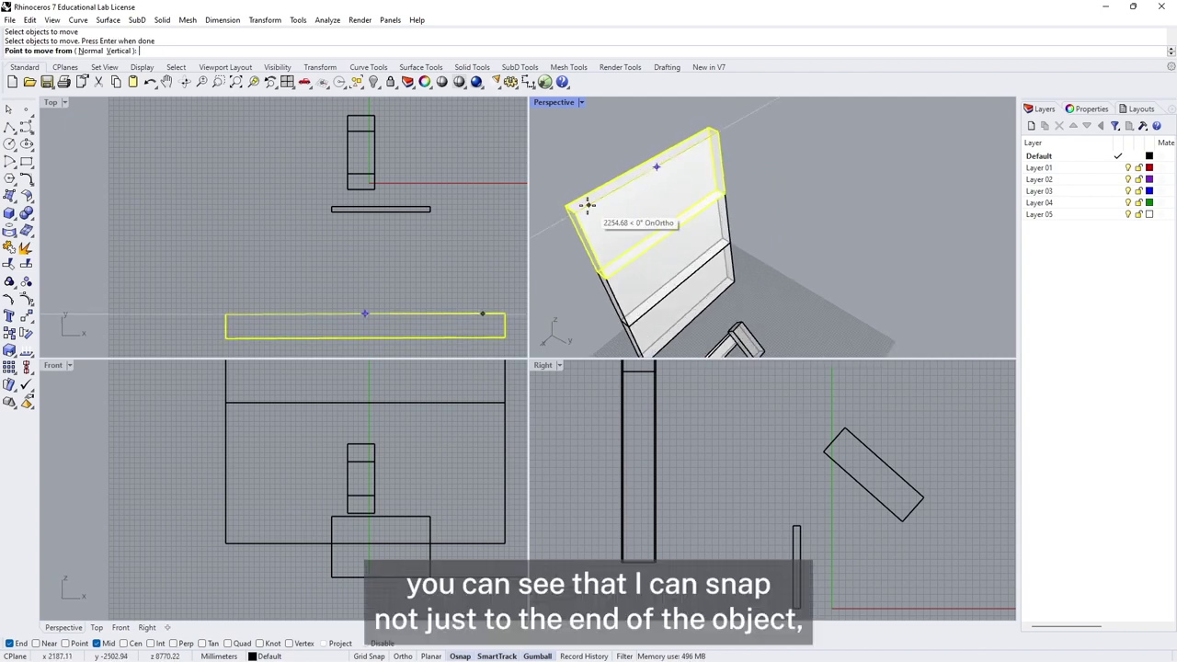
pyautogui.click(656, 167)
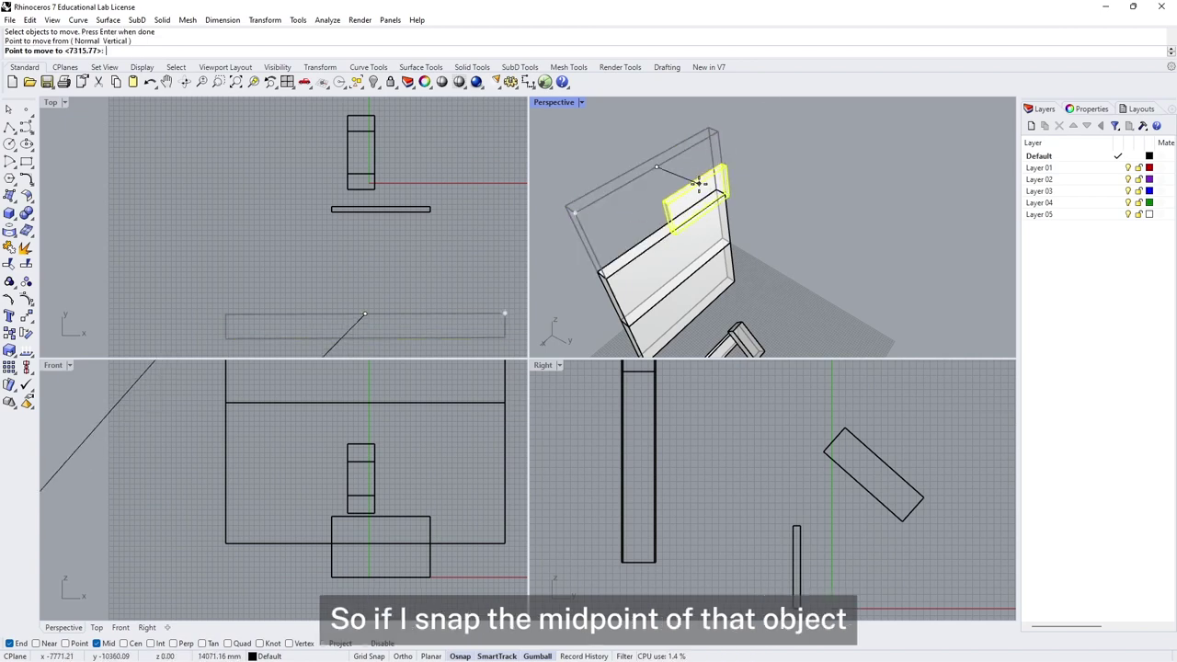
pyautogui.click(715, 191)
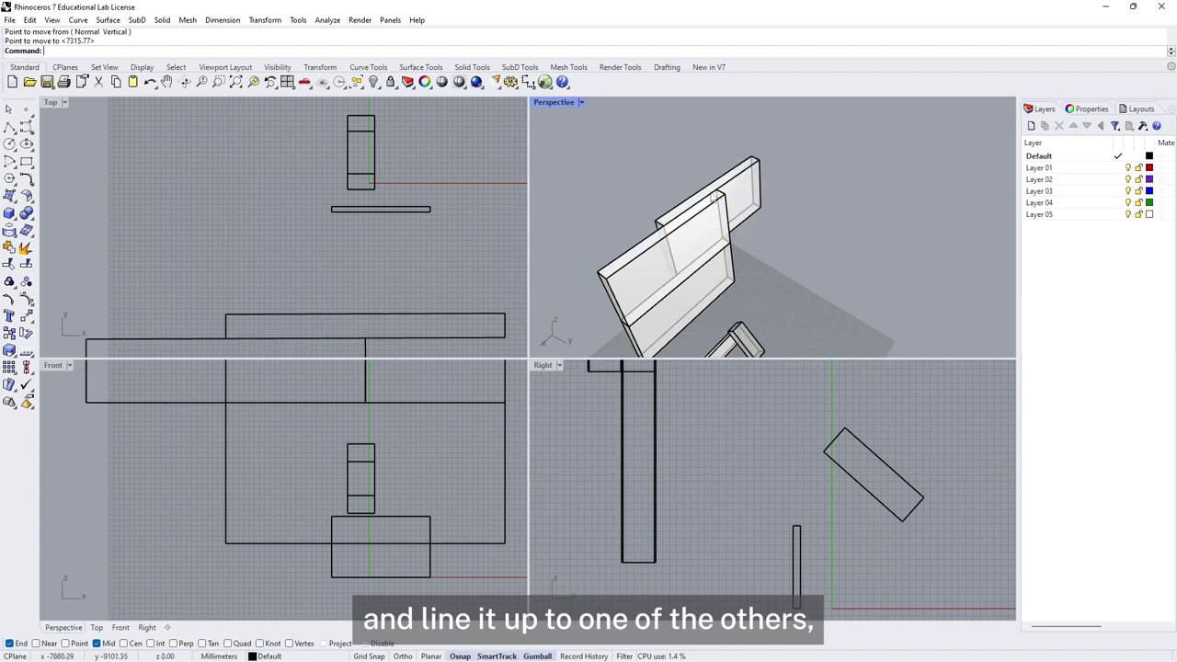
pyautogui.moveTo(767, 241); pyautogui.dragTo(747, 208, button='right')
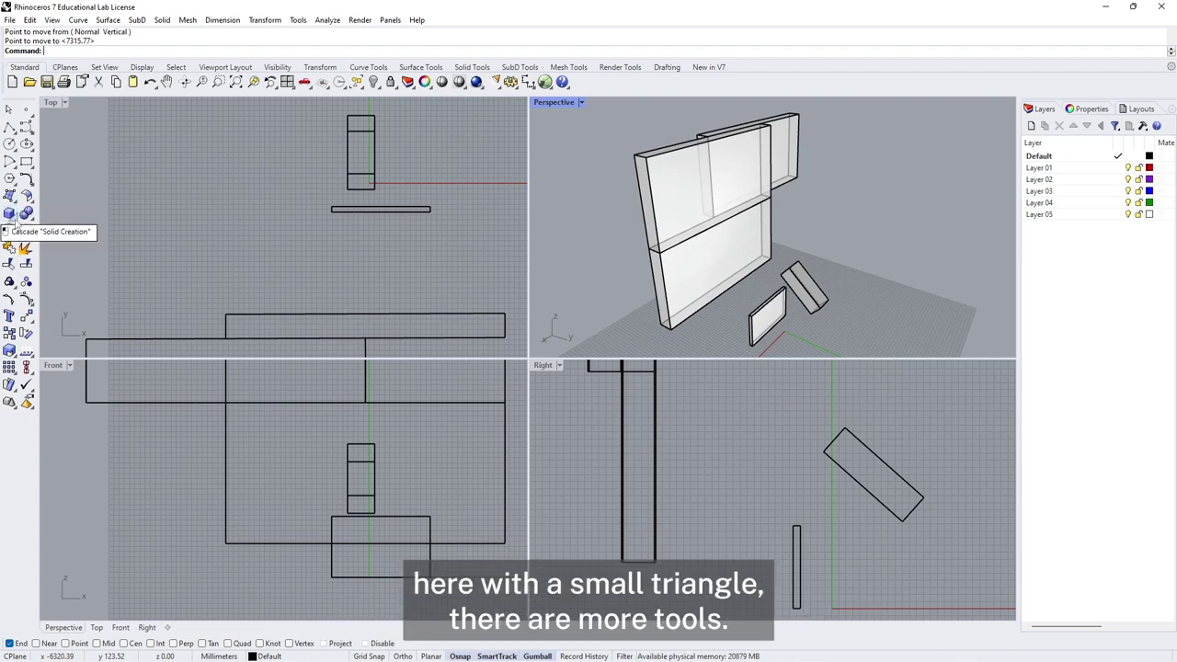
pyautogui.click(15, 219)
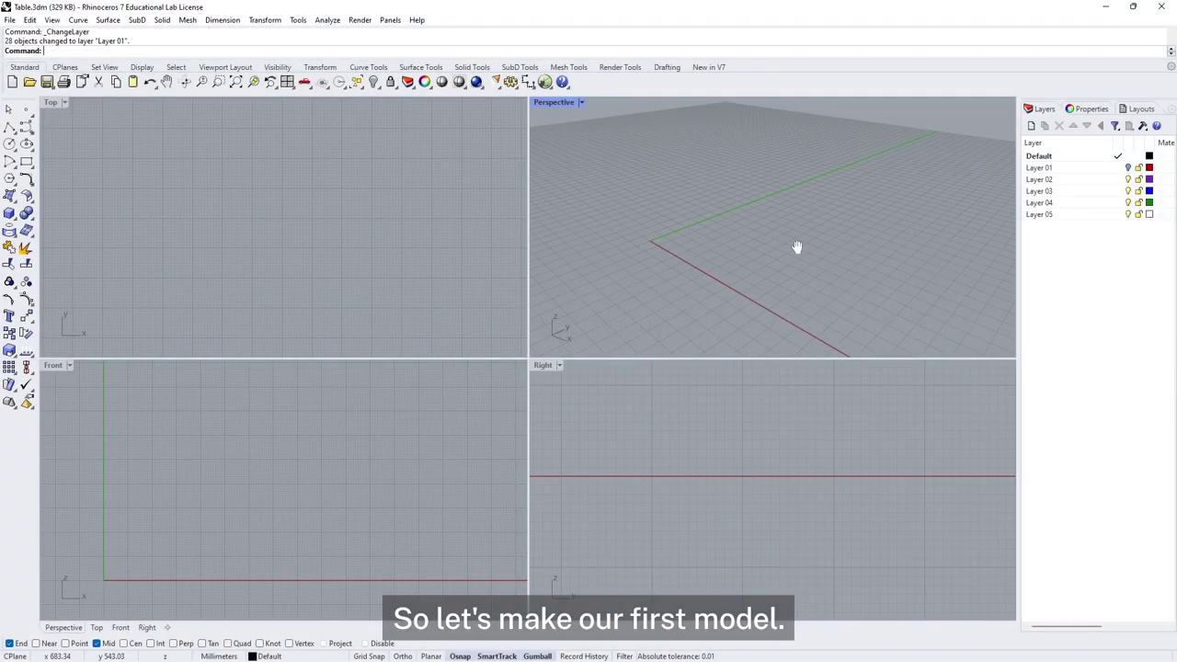
pyautogui.rightClick(783, 236)
pyautogui.moveTo(784, 237)
pyautogui.mouseDown(button='right')
pyautogui.moveTo(769, 216)
pyautogui.moveTo(766, 230)
pyautogui.moveTo(801, 221)
pyautogui.mouseUp(button='right')
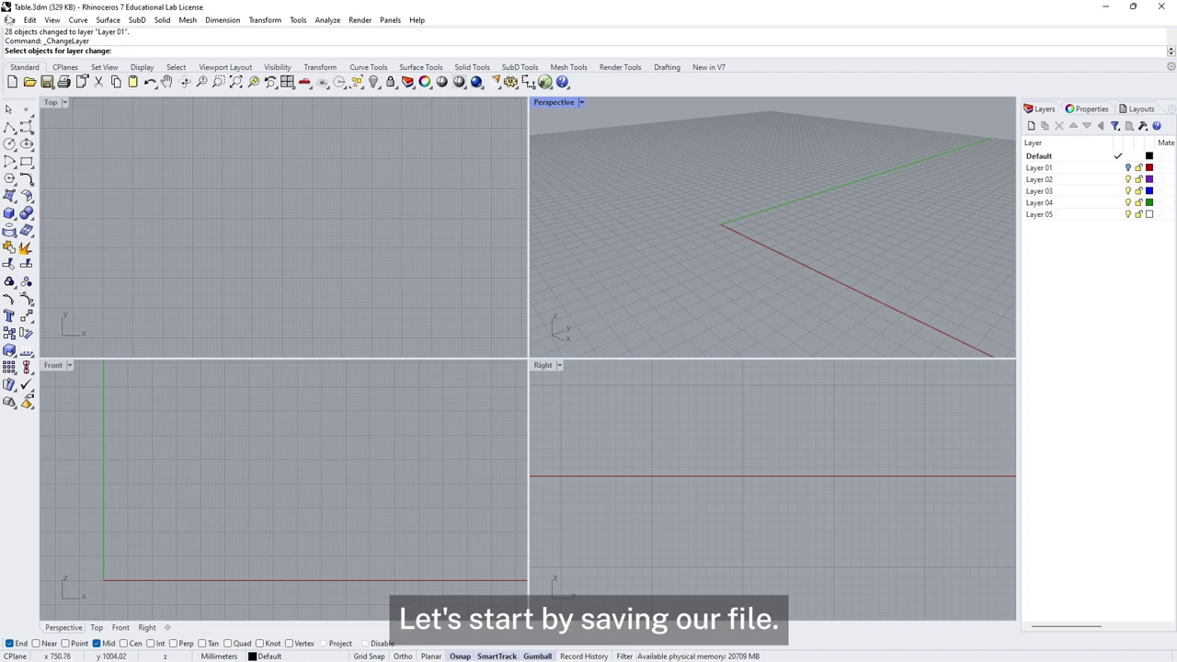
# Save the model as Table.3dm.
pyautogui.click(9, 20)
pyautogui.click(37, 118)
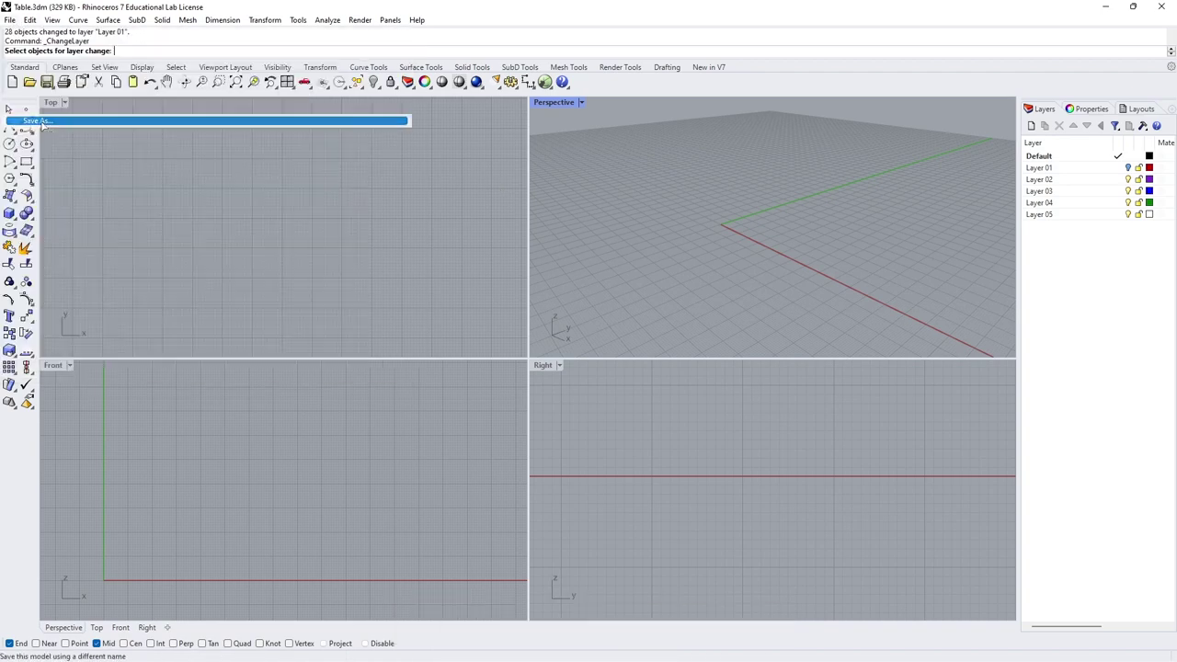
pyautogui.click(421, 413)
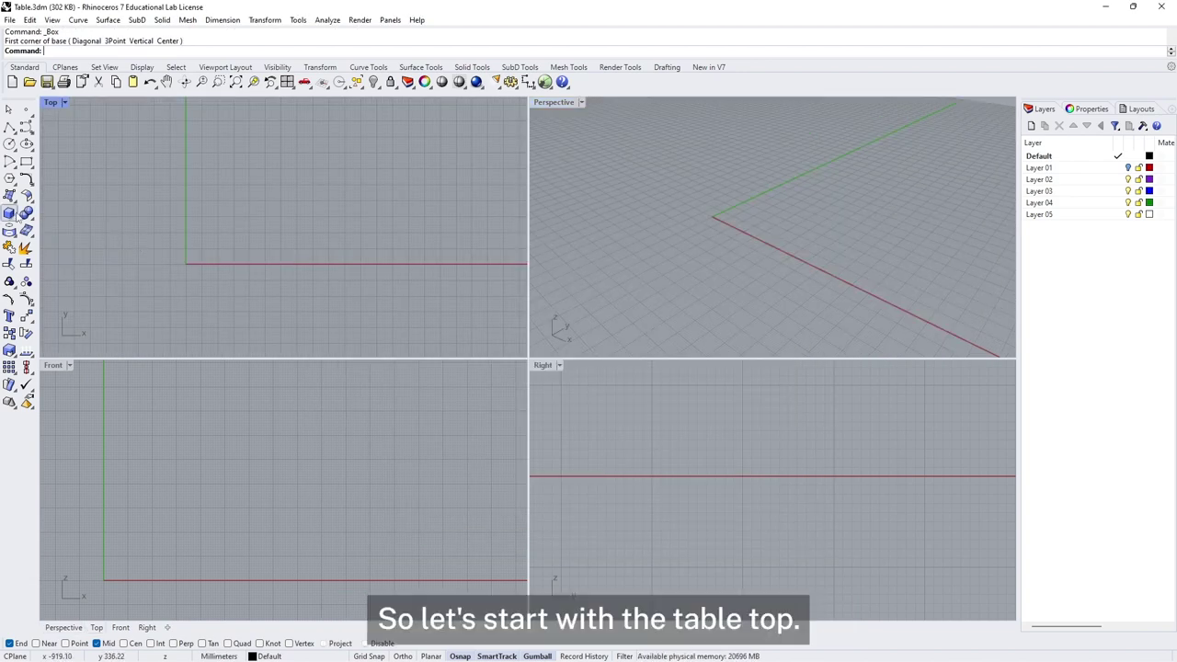
# Create the tabletop as a box from 0,0,0 with length 1200, width 600 and height 30 mm, and zoom all viewports to its extents.
pyautogui.click(11, 214)
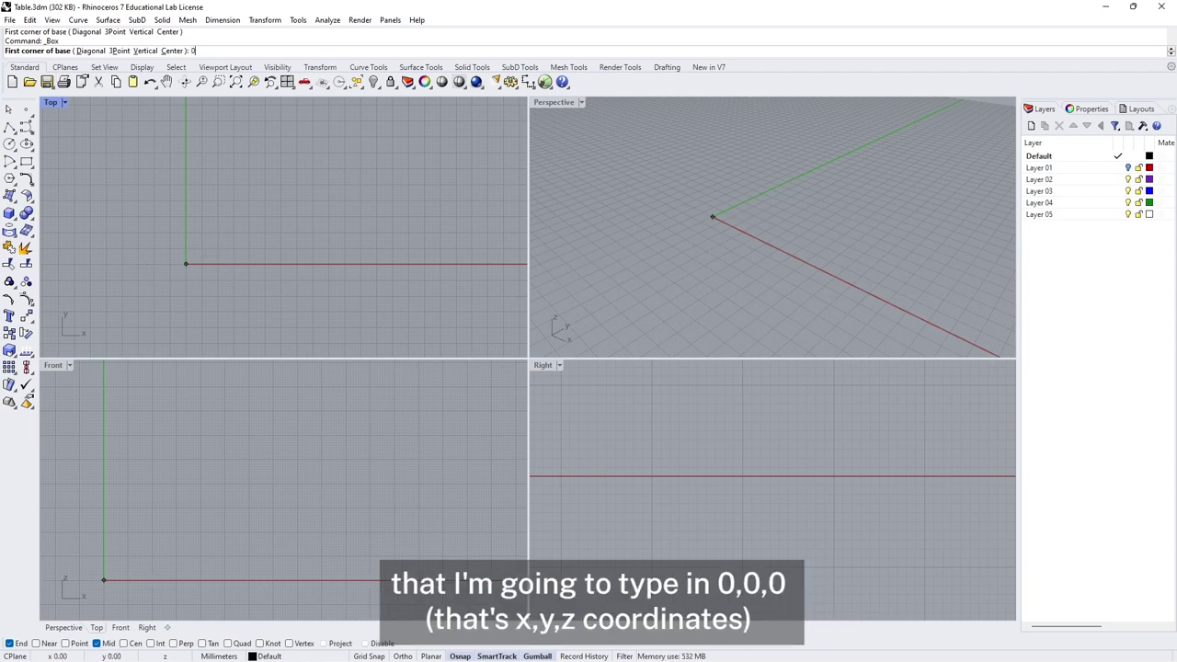
pyautogui.write('0')
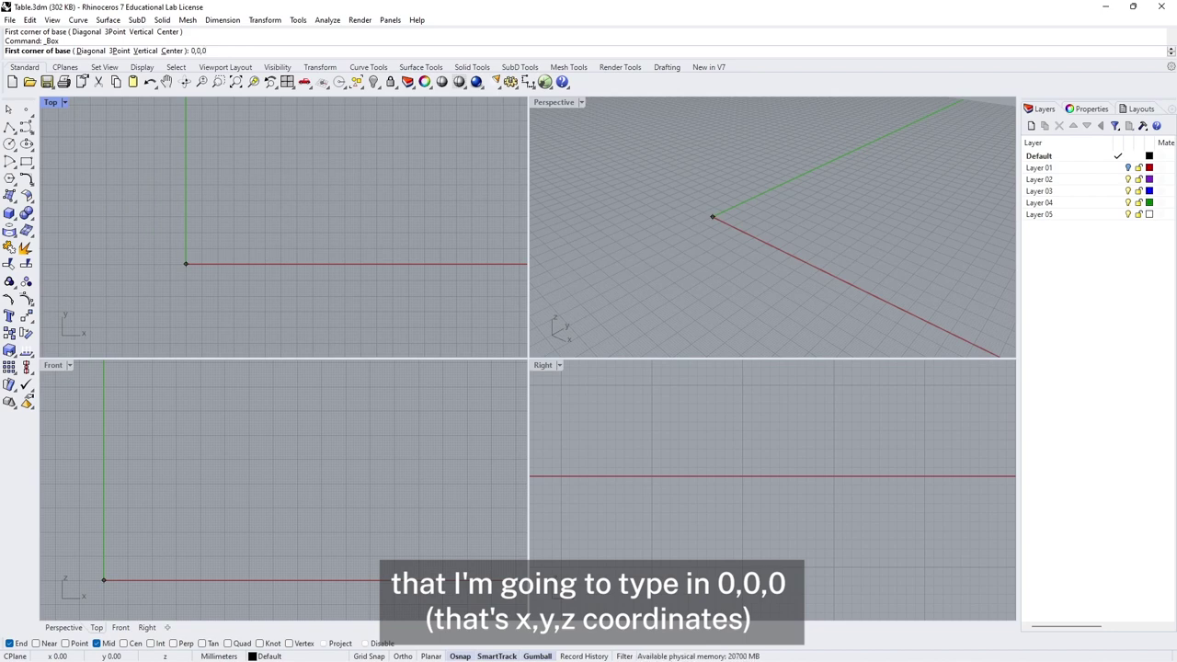
pyautogui.press('Return')
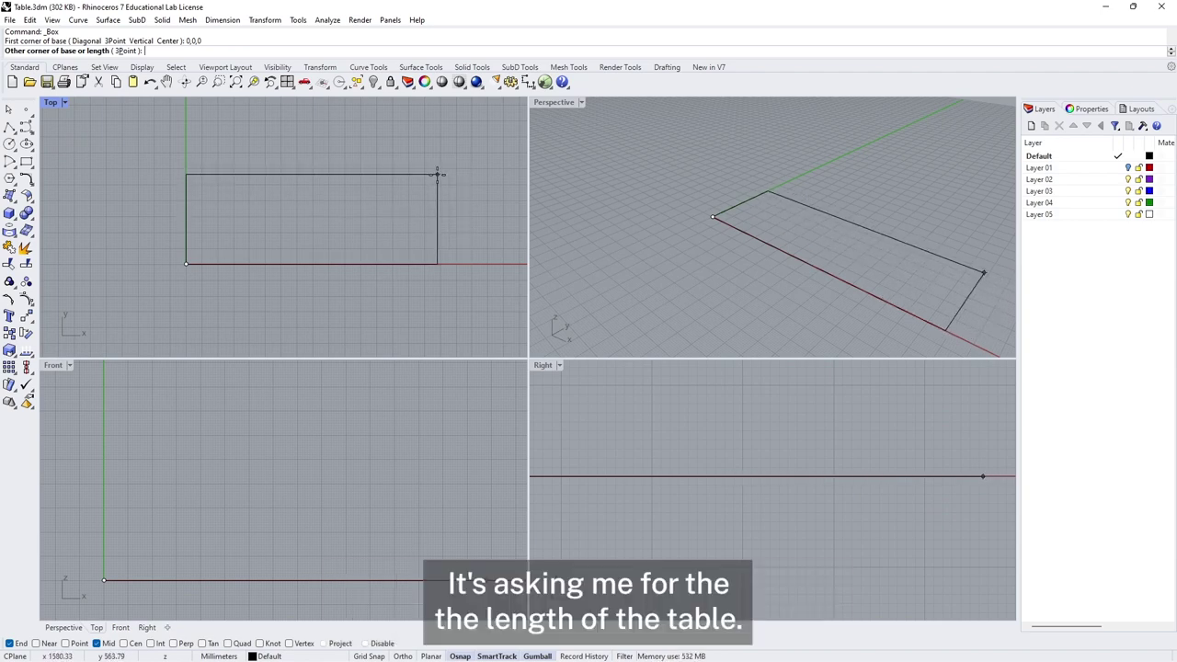
pyautogui.write('1200')
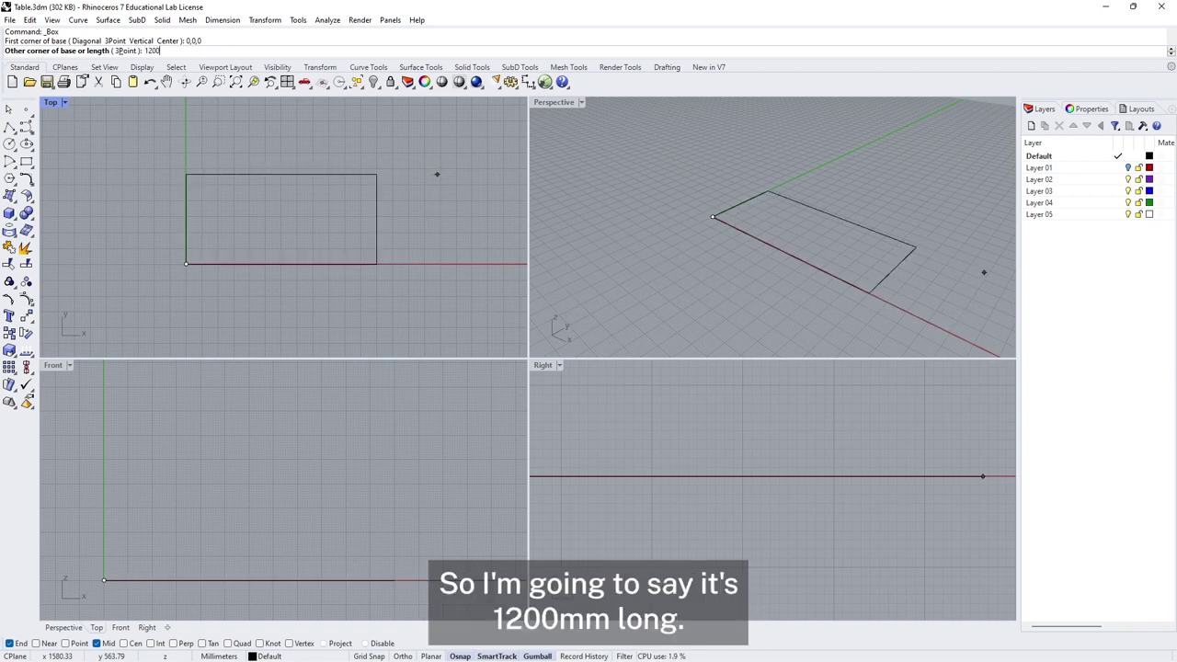
pyautogui.press('Return')
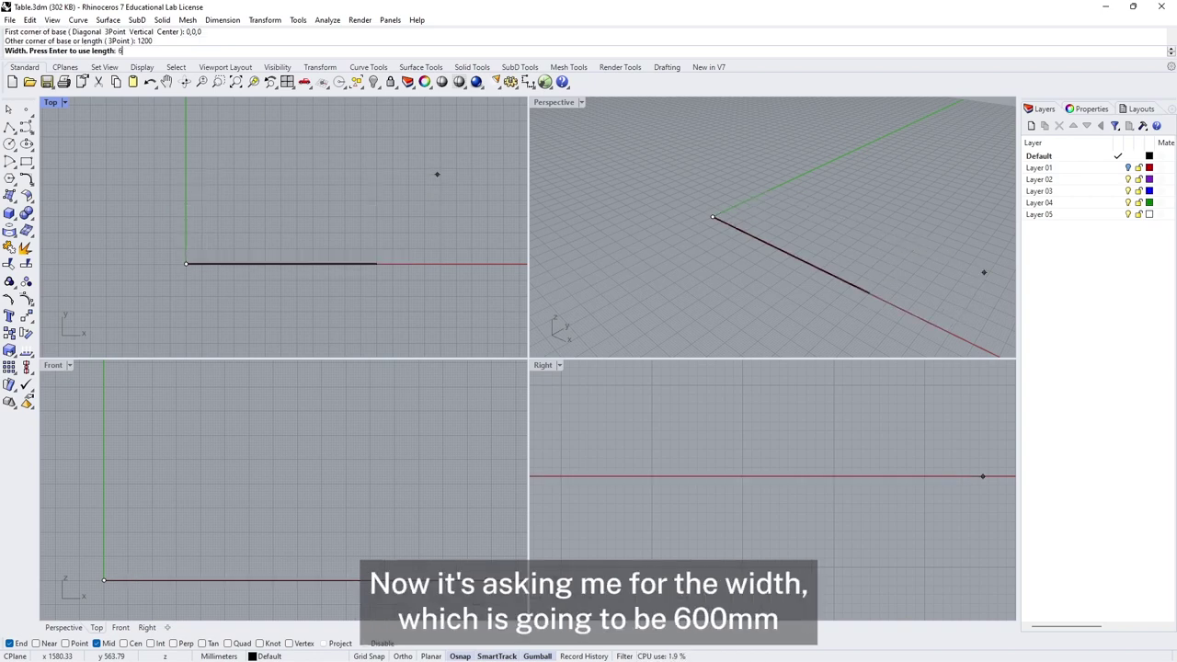
pyautogui.write('600')
pyautogui.press('Return')
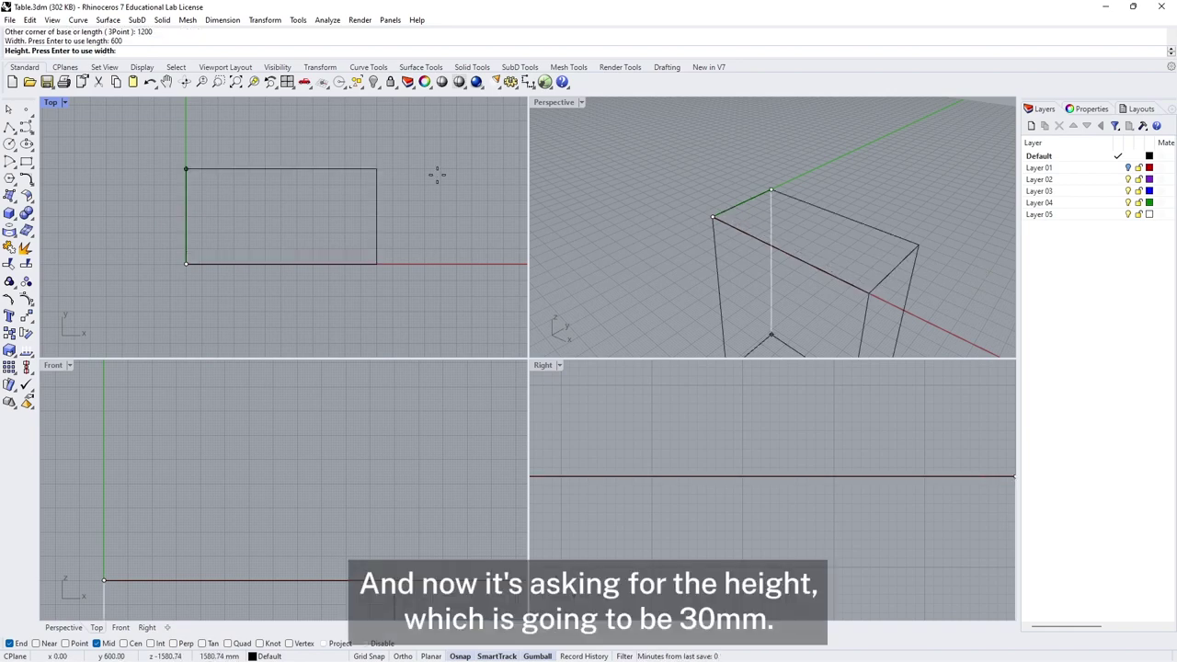
pyautogui.write('30')
pyautogui.press('Return')
pyautogui.hotkey('ctrl', 'shift', 'e')
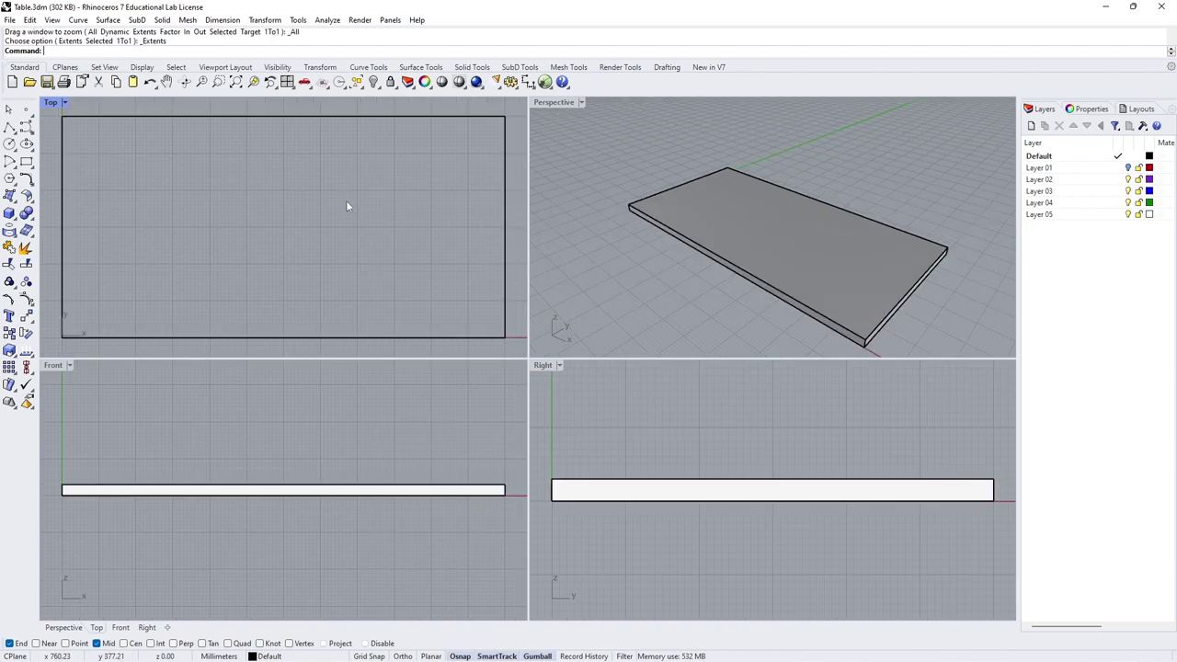
pyautogui.moveTo(687, 231); pyautogui.dragTo(711, 228, button='right')
pyautogui.scroll(-2, 260, 248)
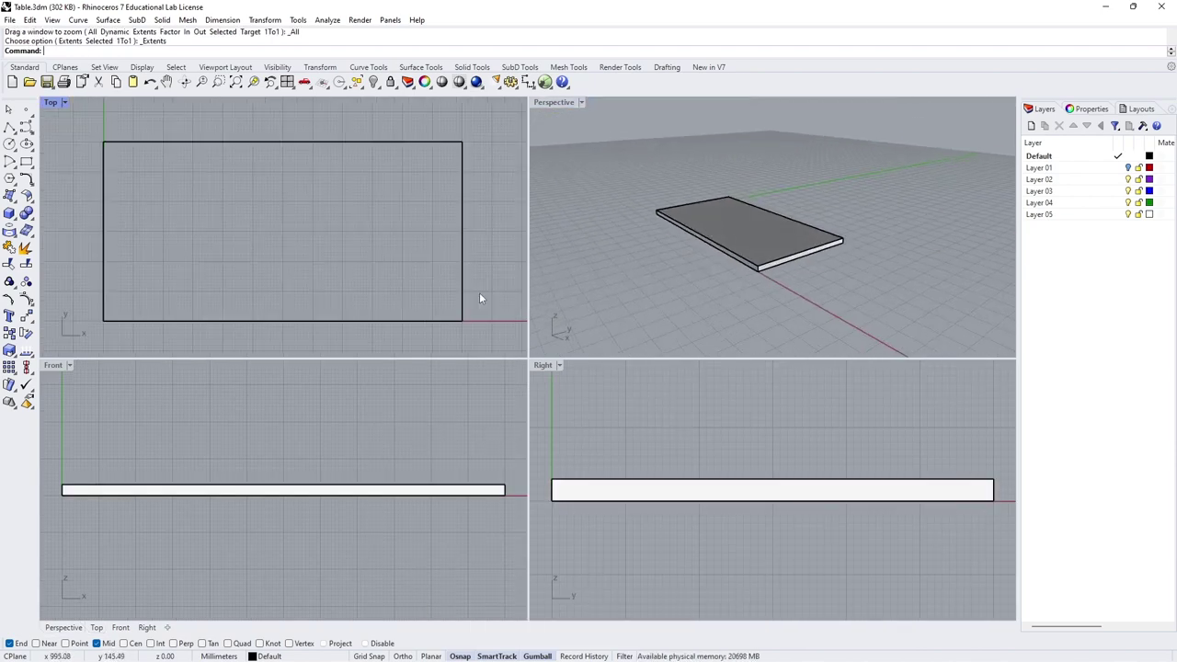
pyautogui.moveTo(883, 298); pyautogui.dragTo(735, 219, button='right')
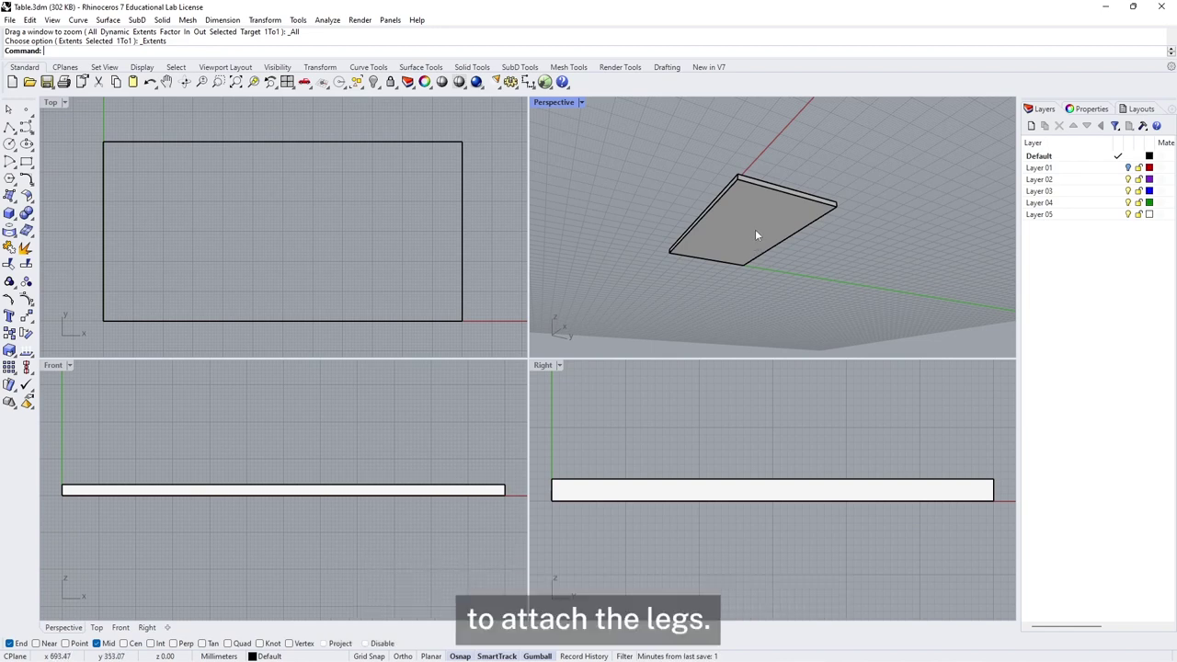
# Create a rail as a box 900 mm long, 45 mm wide and 45 mm high, clear of the tabletop in the Top view.
pyautogui.scroll(-4, 389, 245)
pyautogui.moveTo(389, 244); pyautogui.dragTo(336, 199, button='right')
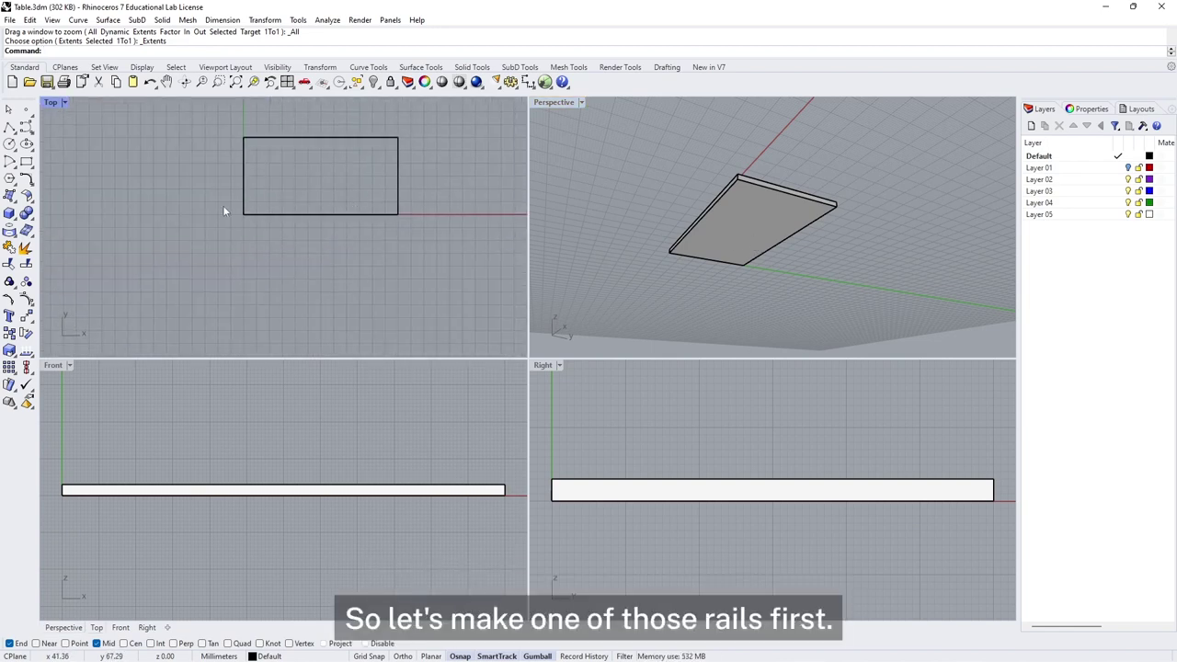
pyautogui.click(9, 214)
pyautogui.click(259, 263)
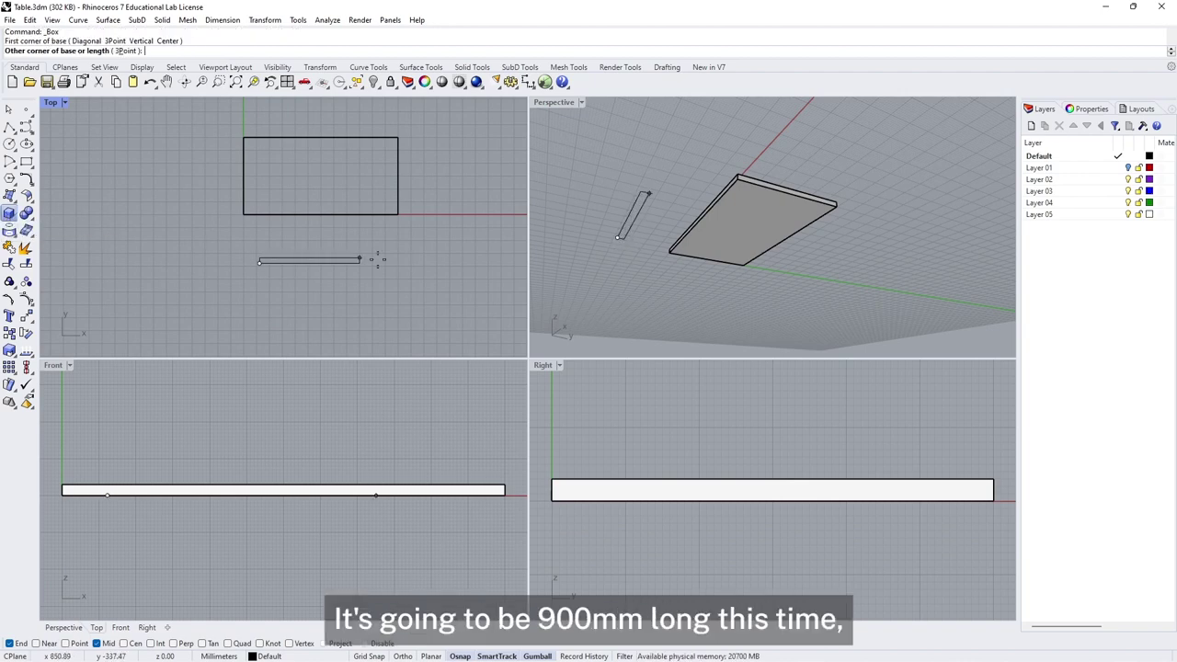
pyautogui.write('900')
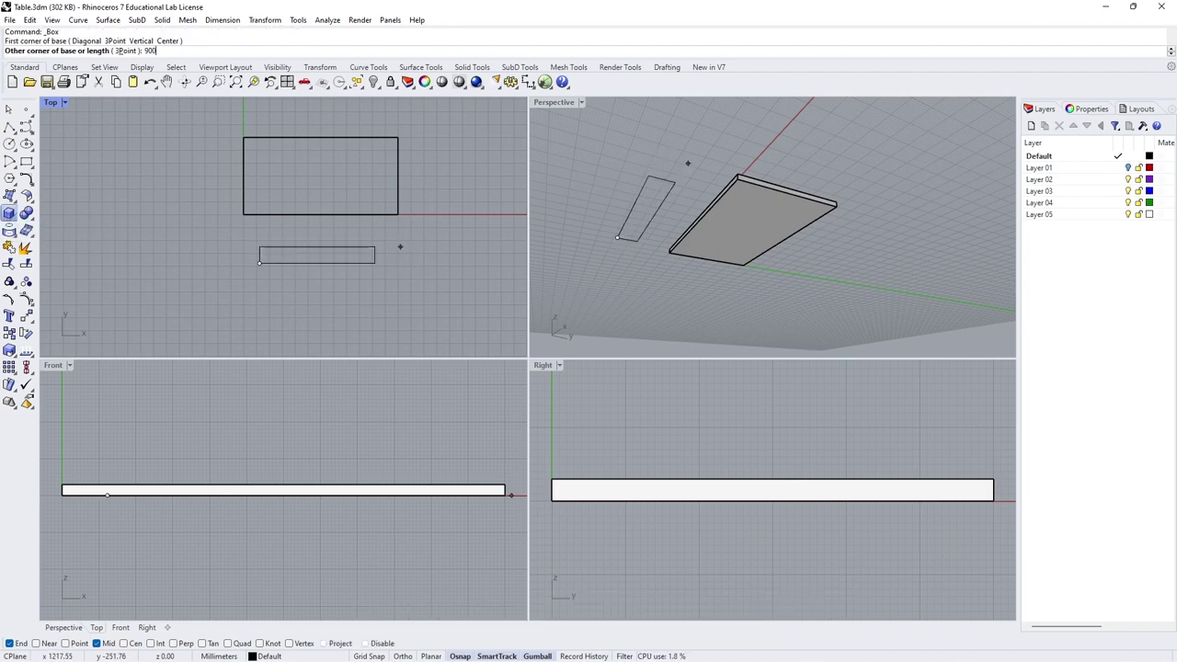
pyautogui.press('Return')
pyautogui.write('45')
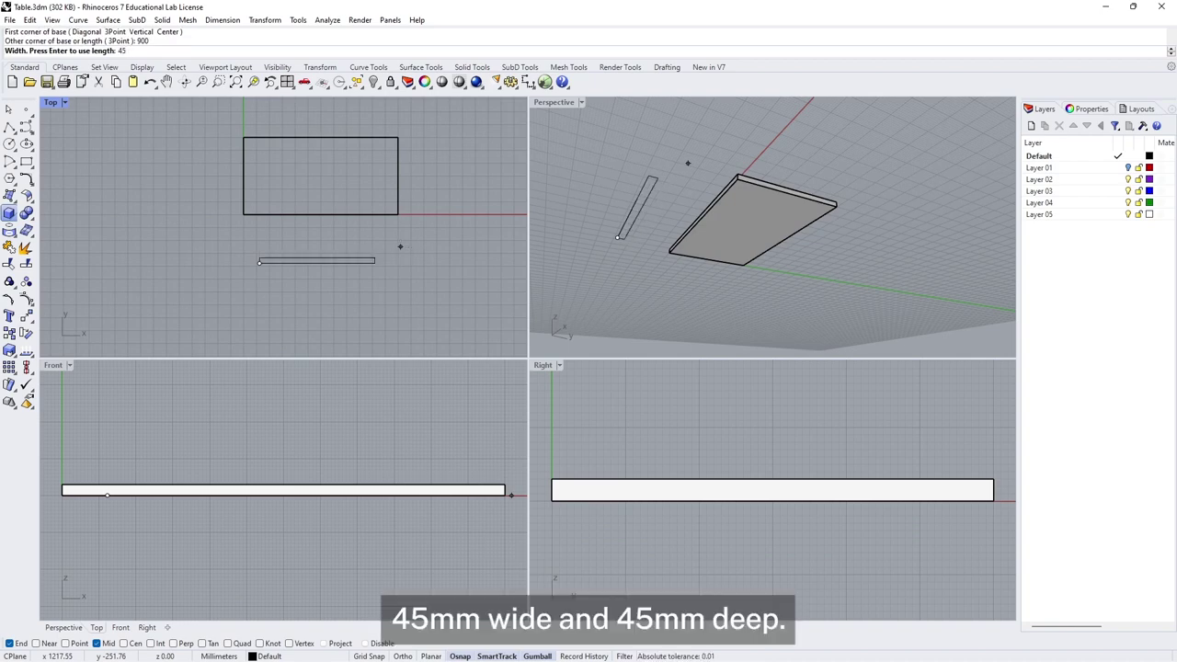
pyautogui.press('Return')
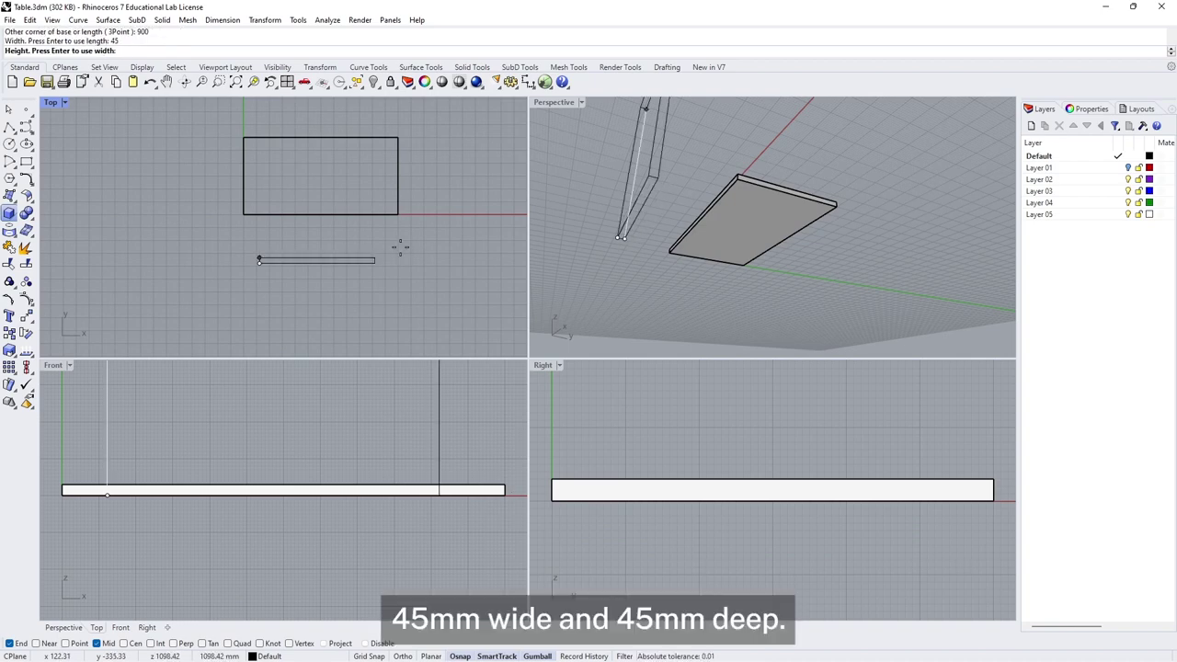
pyautogui.press('Return')
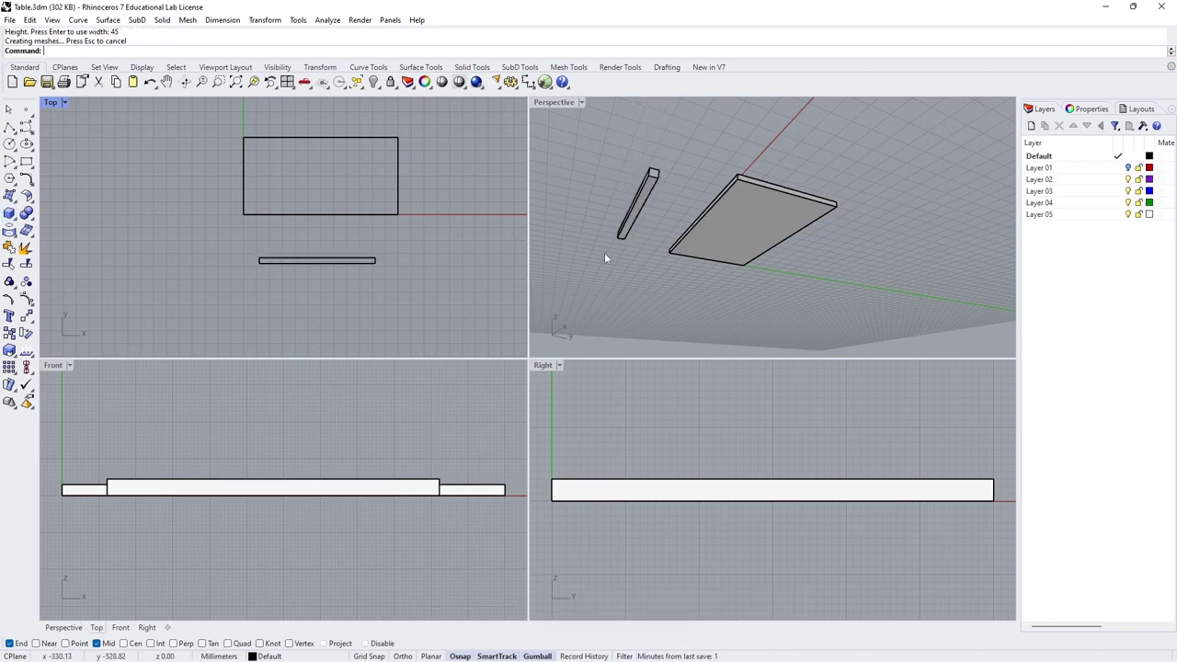
# Move the rail by its upper end corner onto the tabletop's lower front corner so it sits directly underneath.
pyautogui.moveTo(605, 259); pyautogui.dragTo(887, 245, button='right')
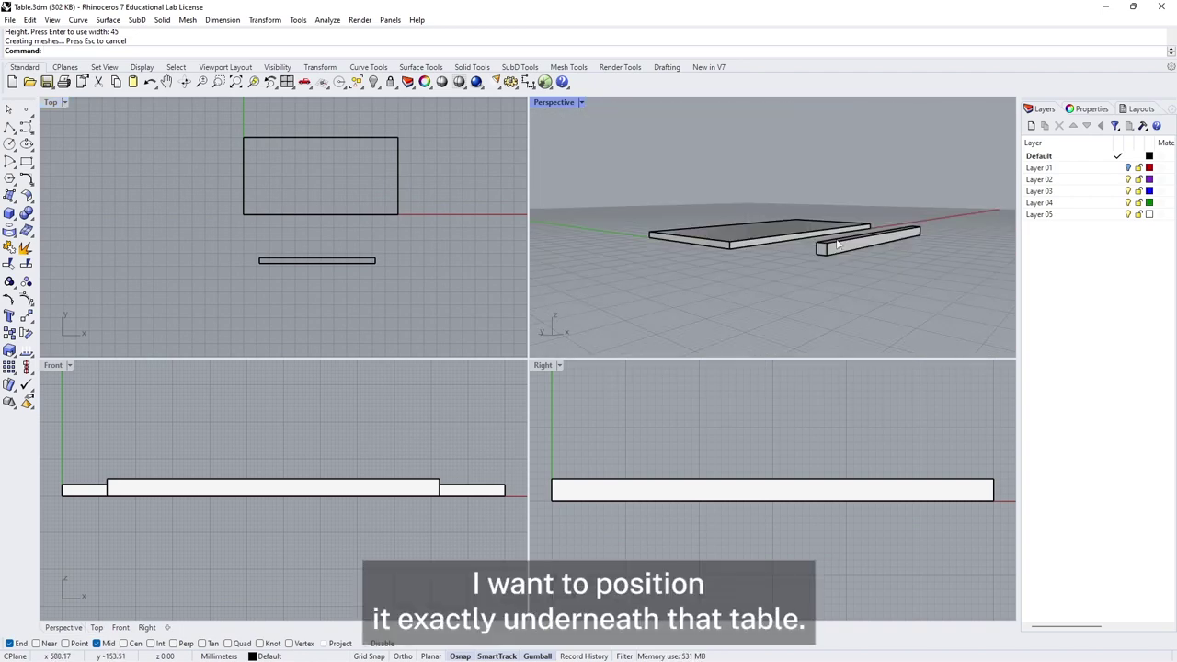
pyautogui.moveTo(784, 243); pyautogui.dragTo(741, 274, button='right')
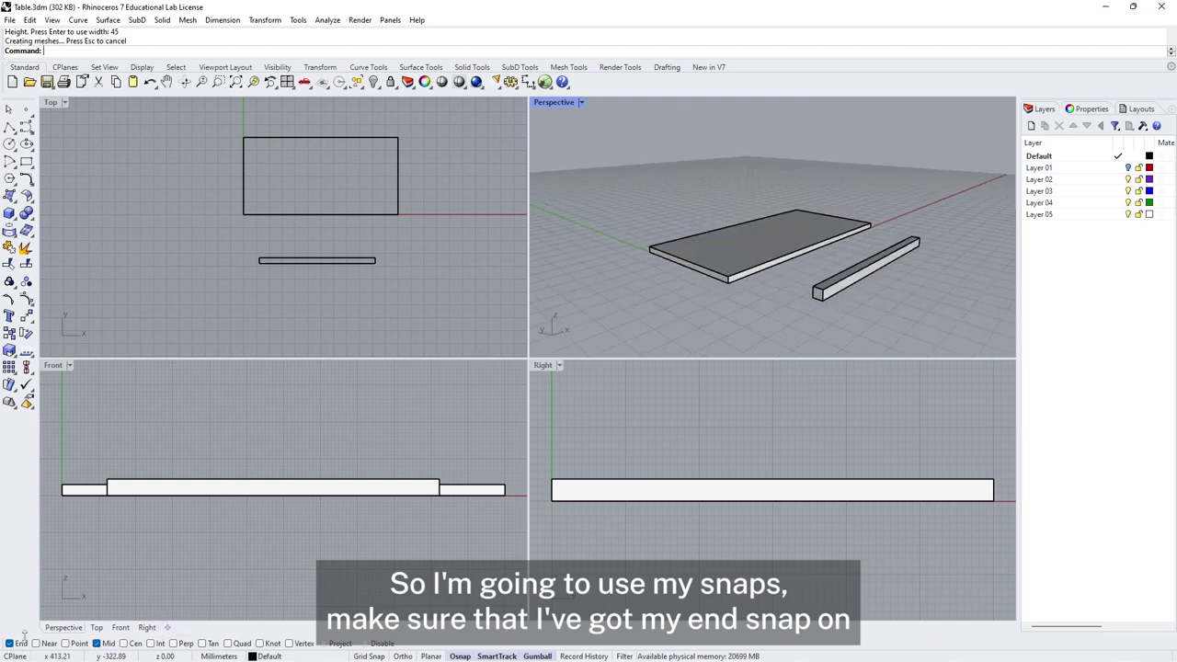
pyautogui.click(26, 316)
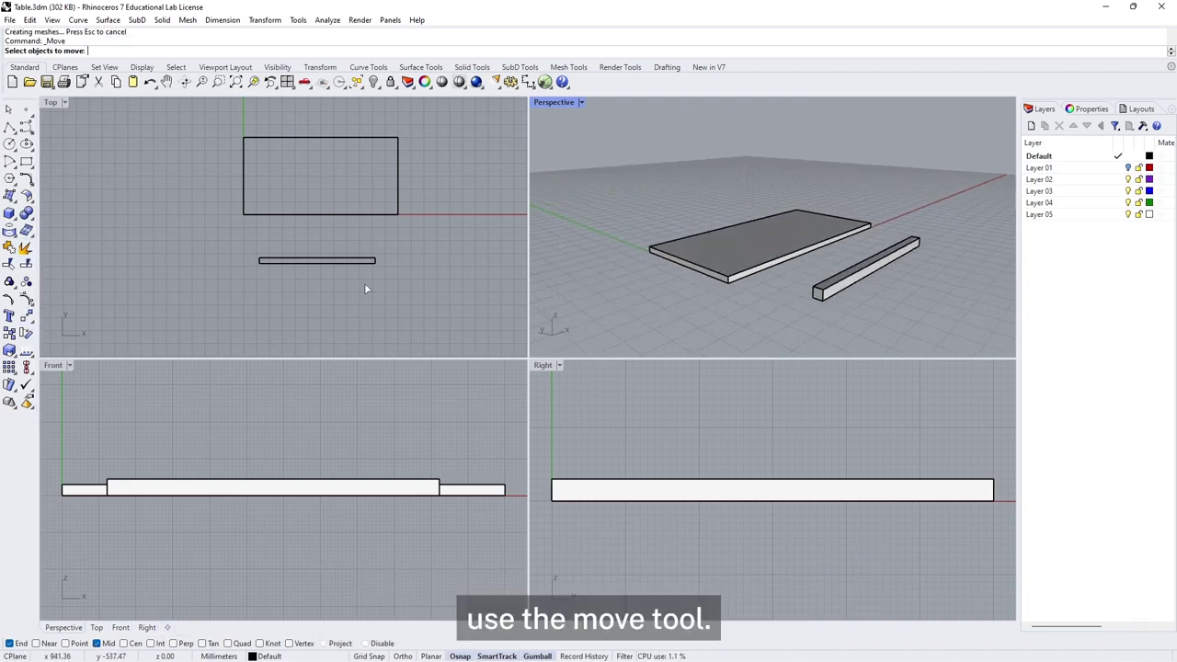
pyautogui.click(827, 292)
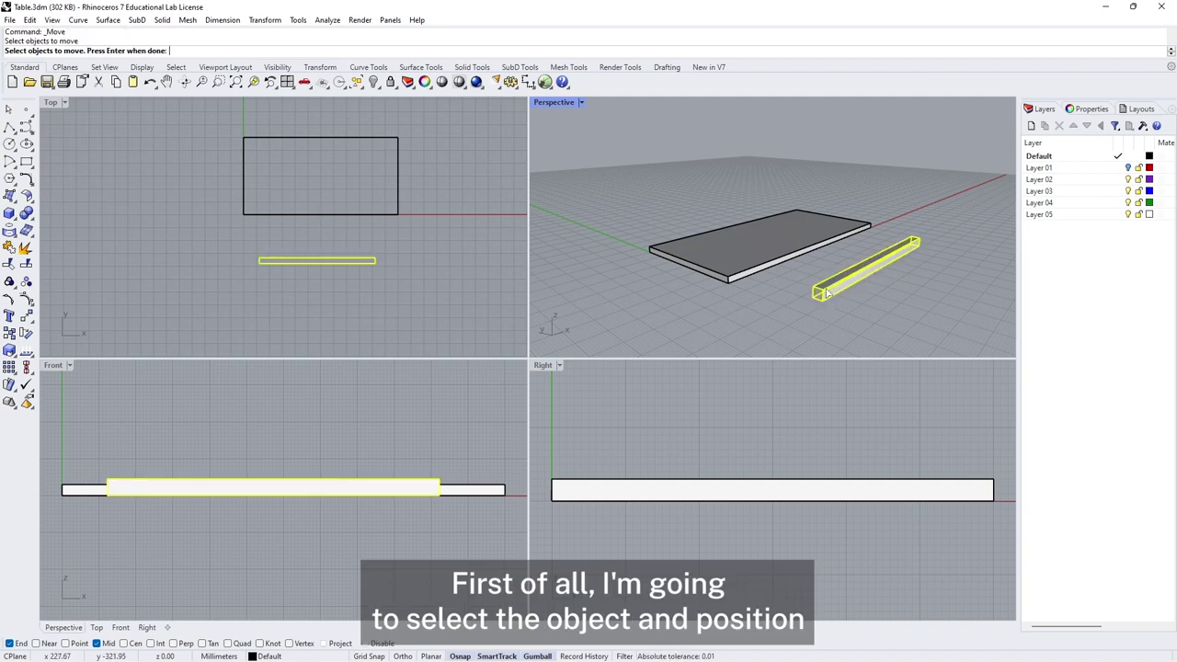
pyautogui.press('Return')
pyautogui.click(818, 292)
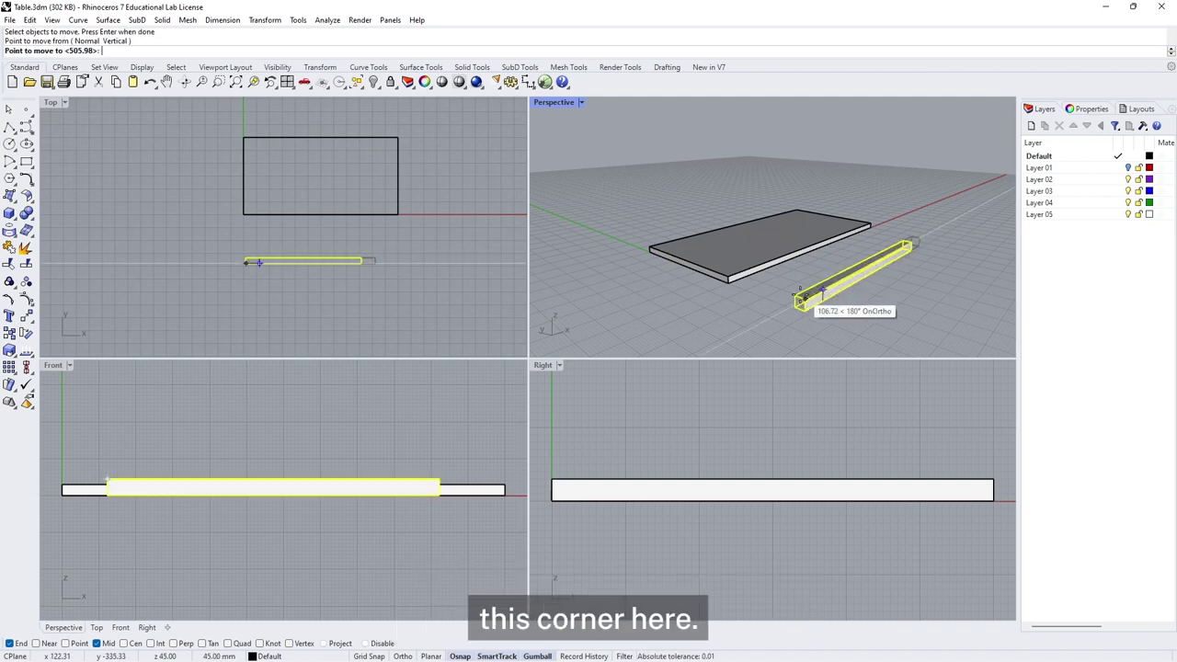
pyautogui.click(727, 296)
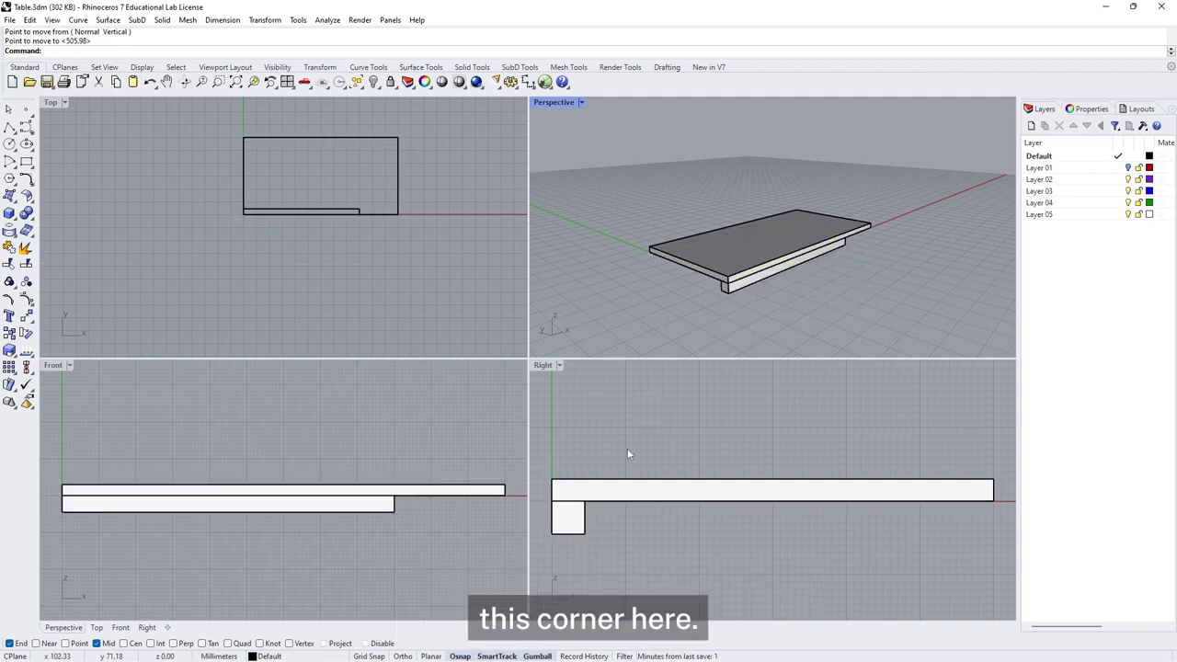
# Move the rail 100 mm horizontally inward from the tabletop's long edge in the Right view.
pyautogui.scroll(-2, 745, 431)
pyautogui.click(602, 490)
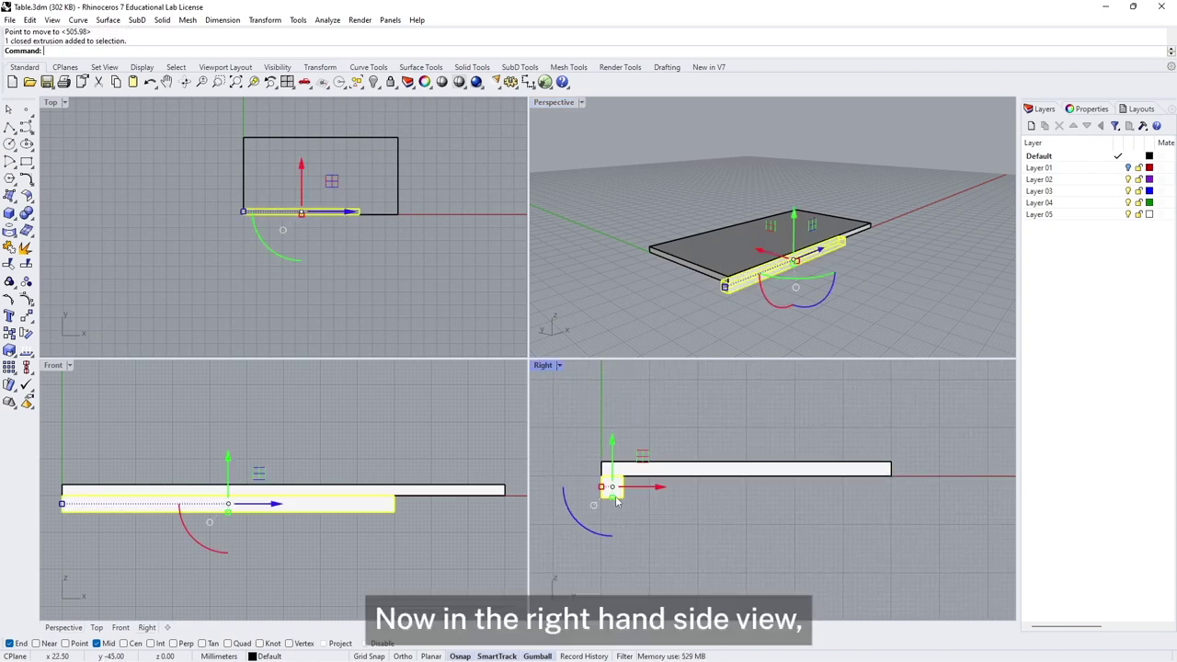
pyautogui.click(26, 322)
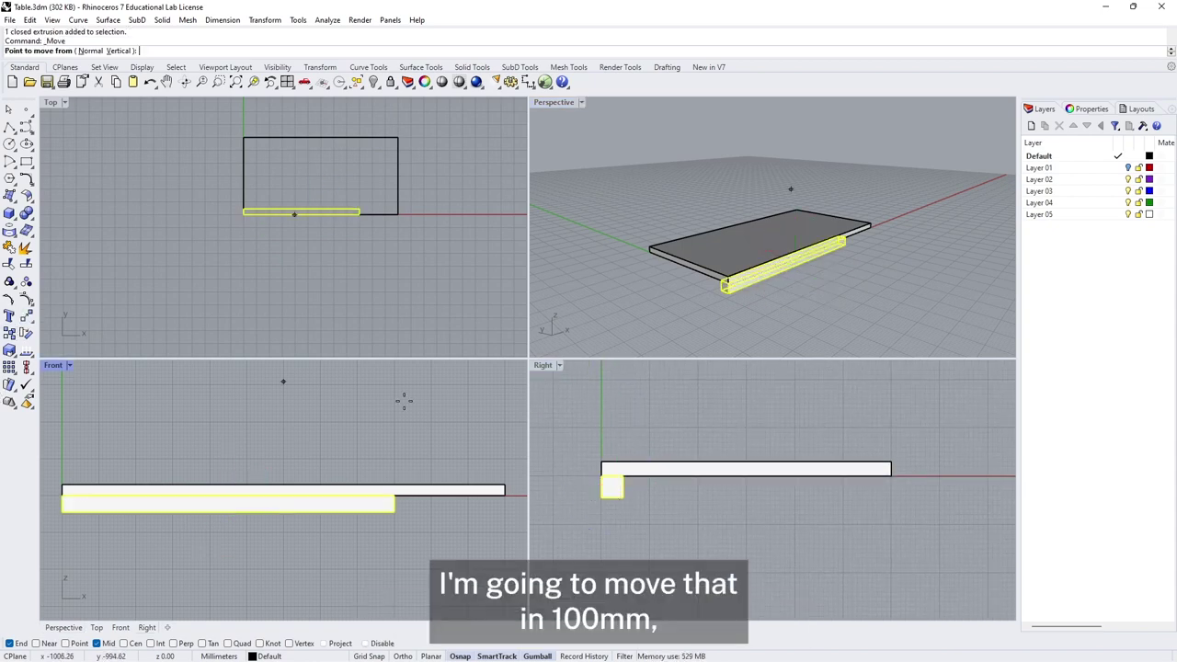
pyautogui.click(643, 402)
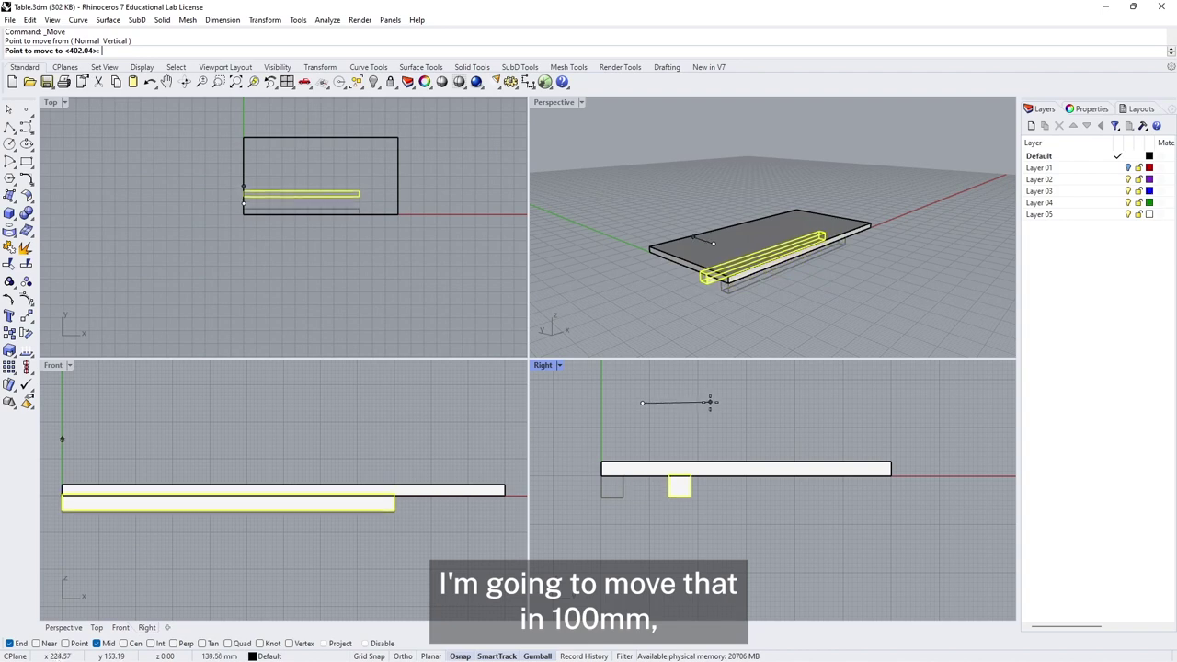
pyautogui.write('100')
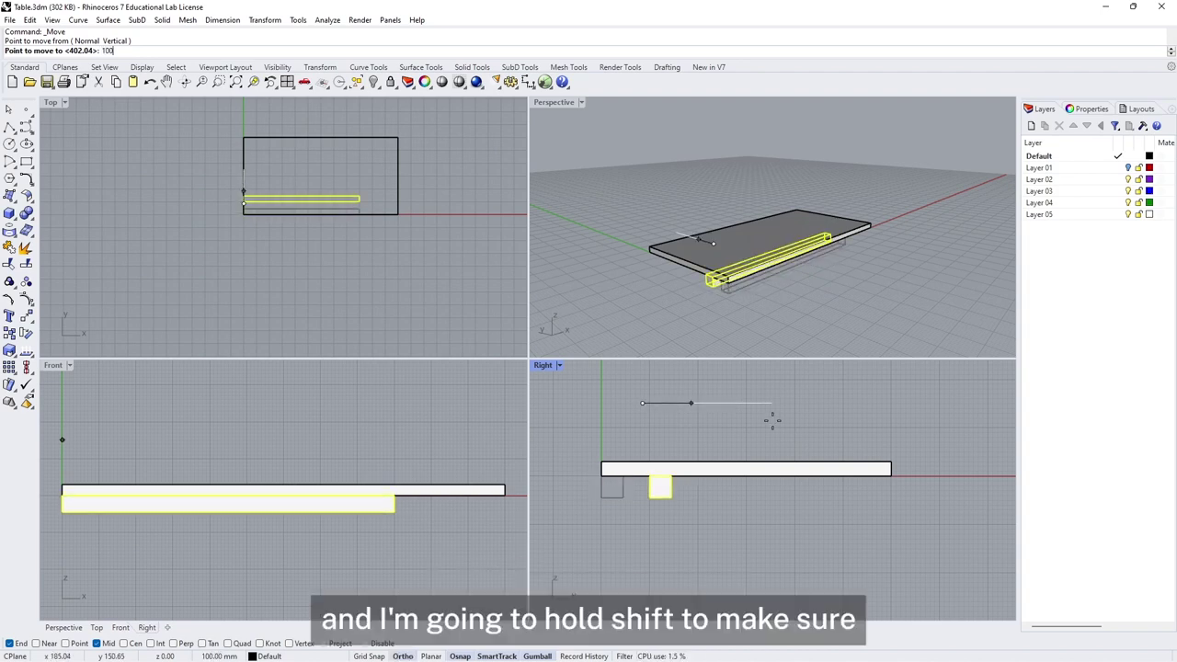
pyautogui.press('shift')
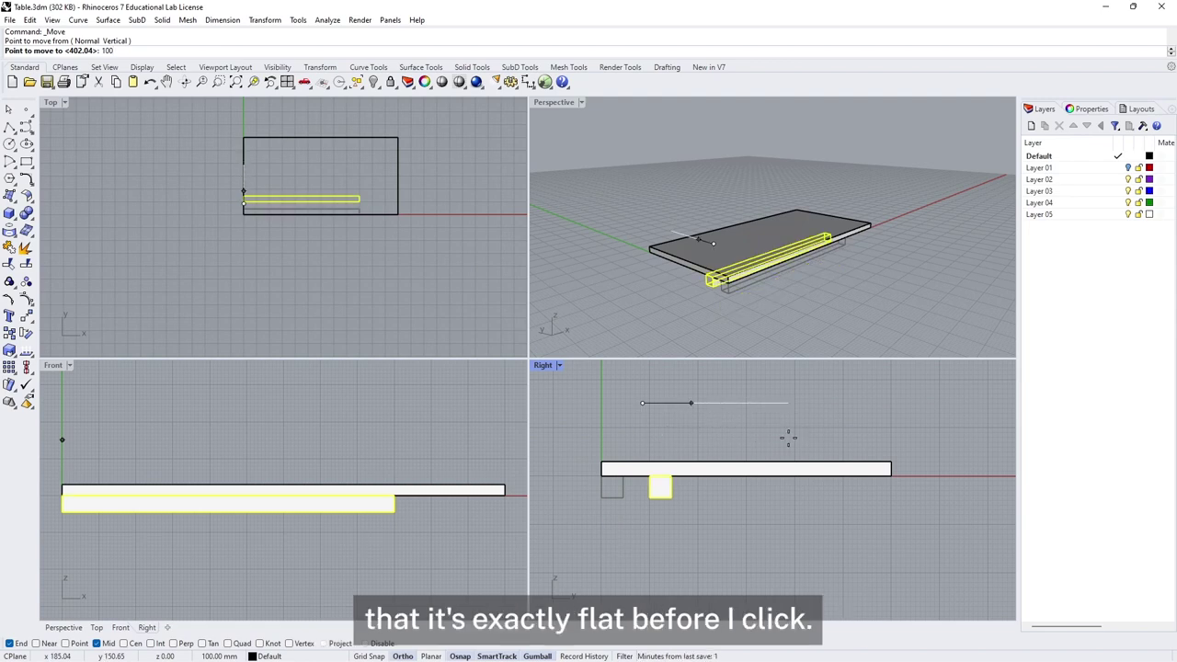
pyautogui.press('Escape')
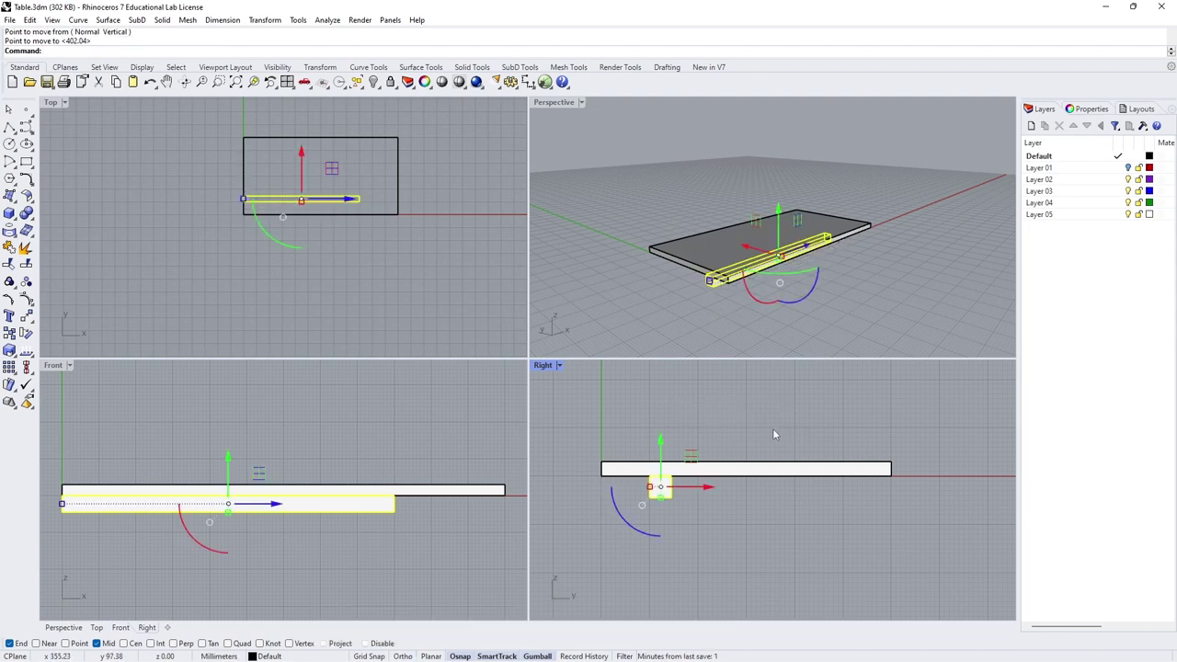
pyautogui.press('Escape')
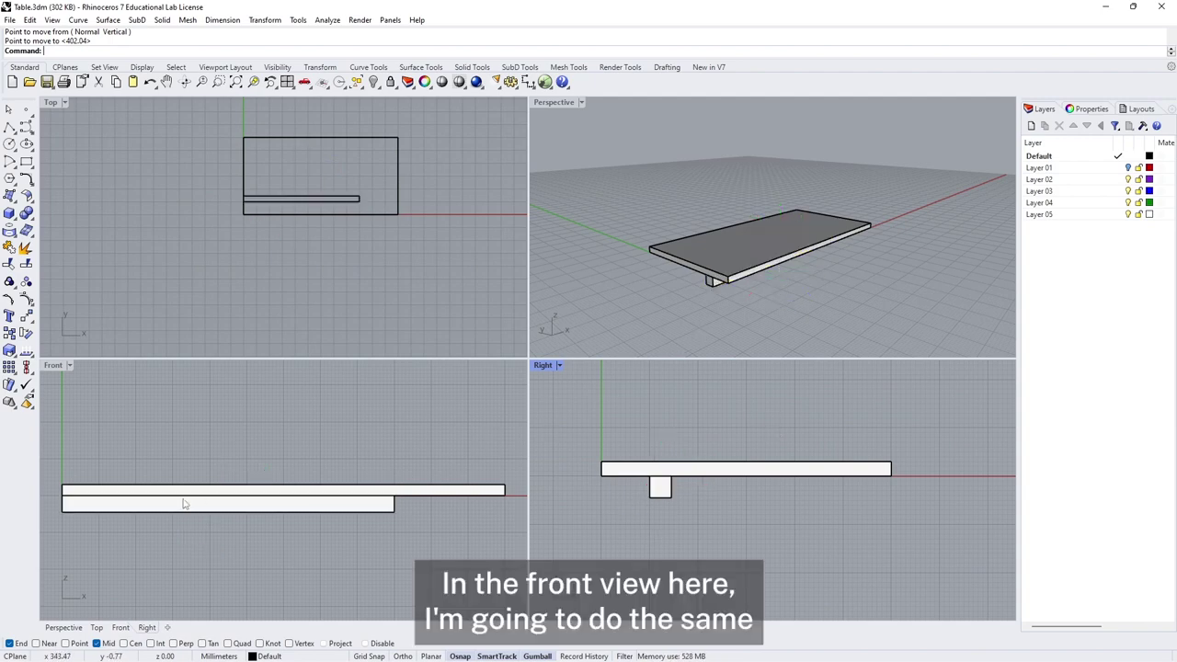
# Move the rail 150 mm horizontally along the tabletop's length in the Front view to centre it.
pyautogui.click(10, 333)
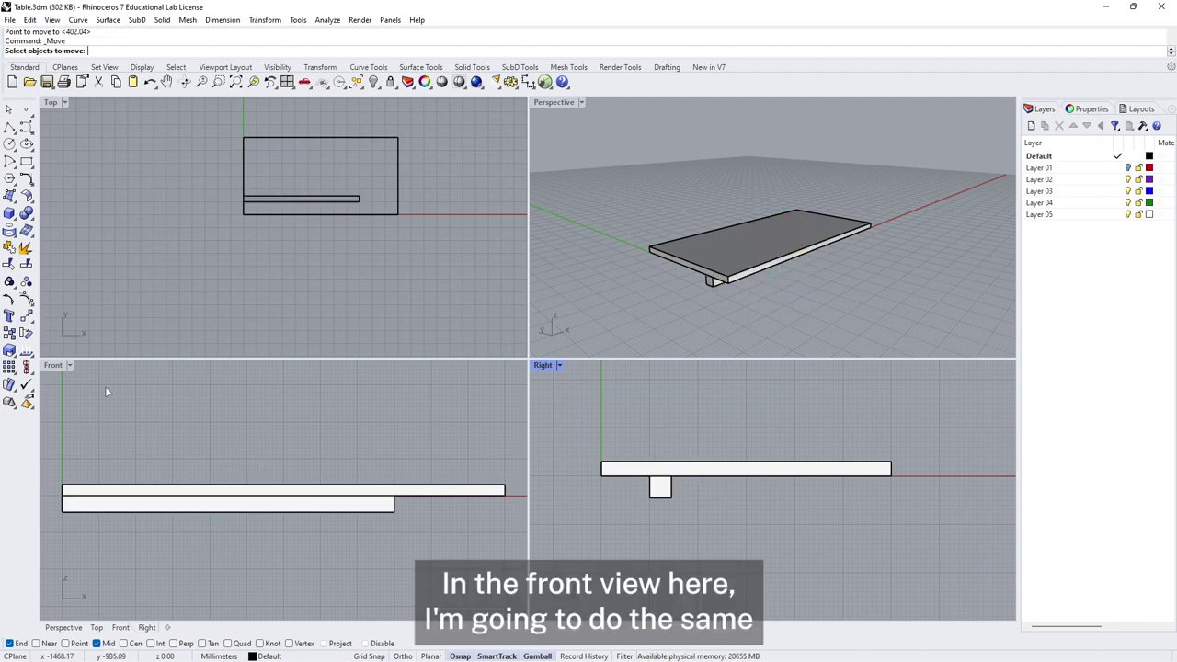
pyautogui.click(170, 512)
pyautogui.press('Return')
pyautogui.click(123, 436)
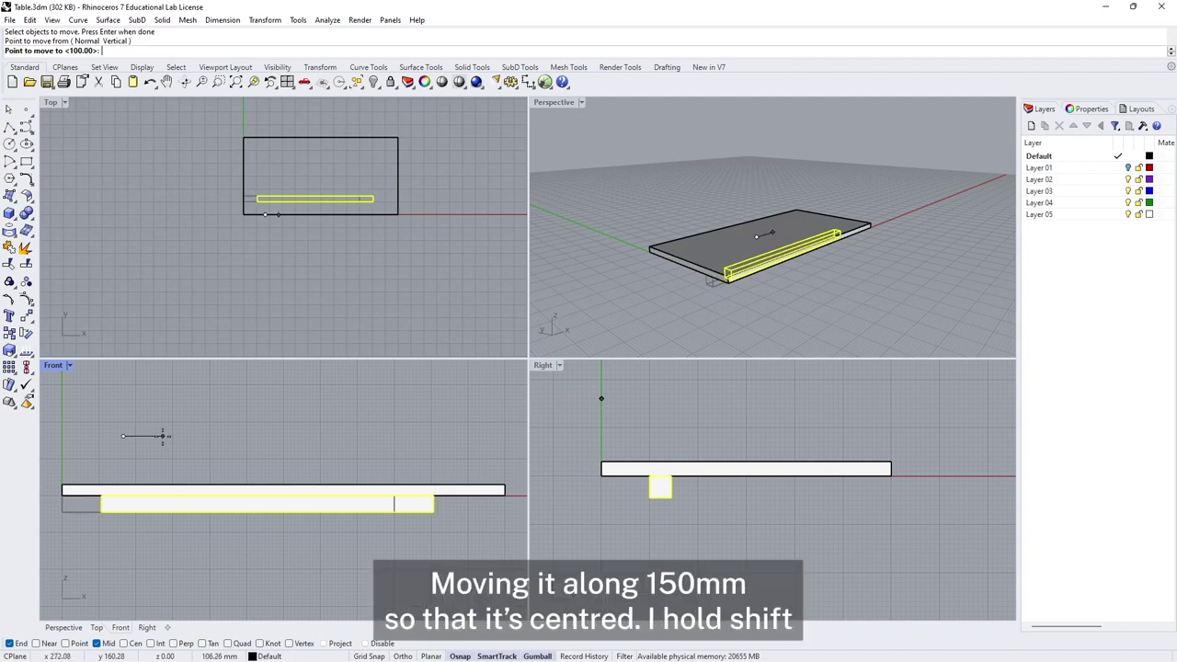
pyautogui.write('150')
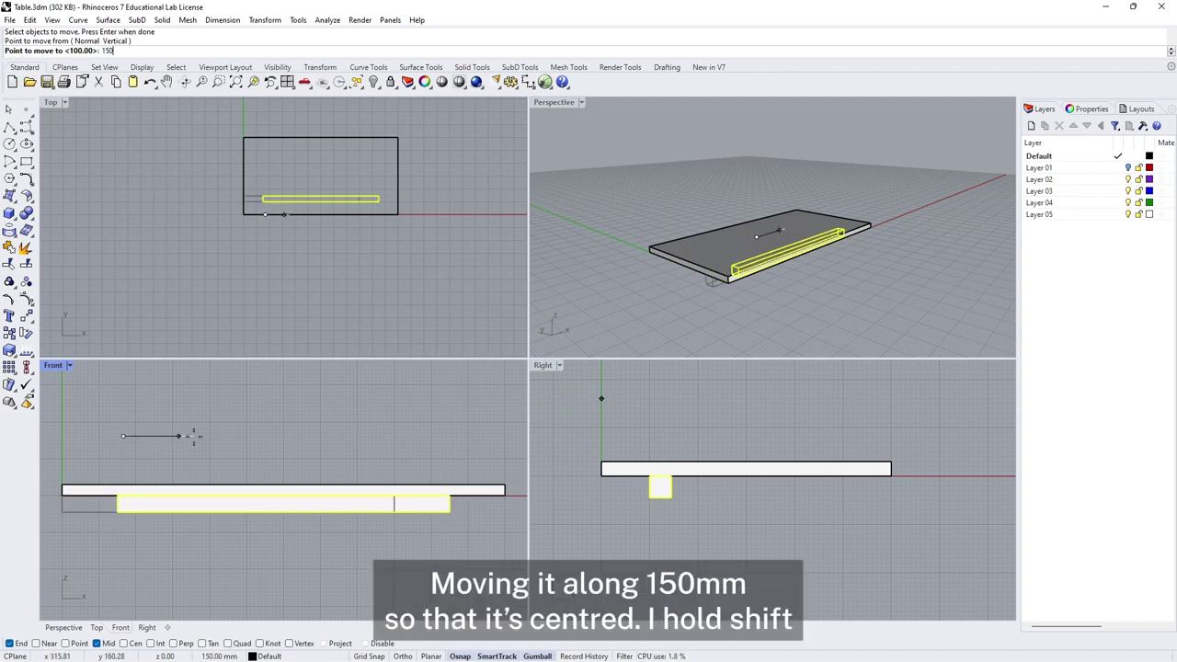
pyautogui.keyDown('shift'); pyautogui.click(308, 436); pyautogui.keyUp('shift')
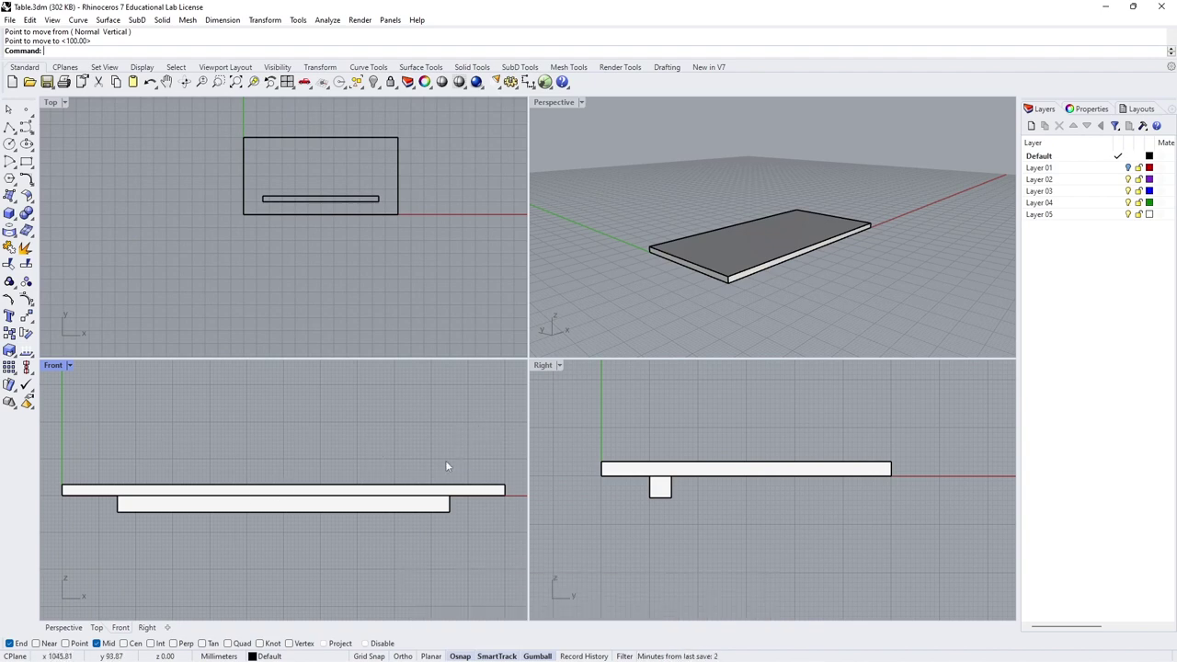
# Mirror the rail to the other half of the tabletop across the line joining the midpoints of its short edges.
pyautogui.moveTo(631, 344); pyautogui.dragTo(604, 310, button='right')
pyautogui.scroll(5, 312, 222)
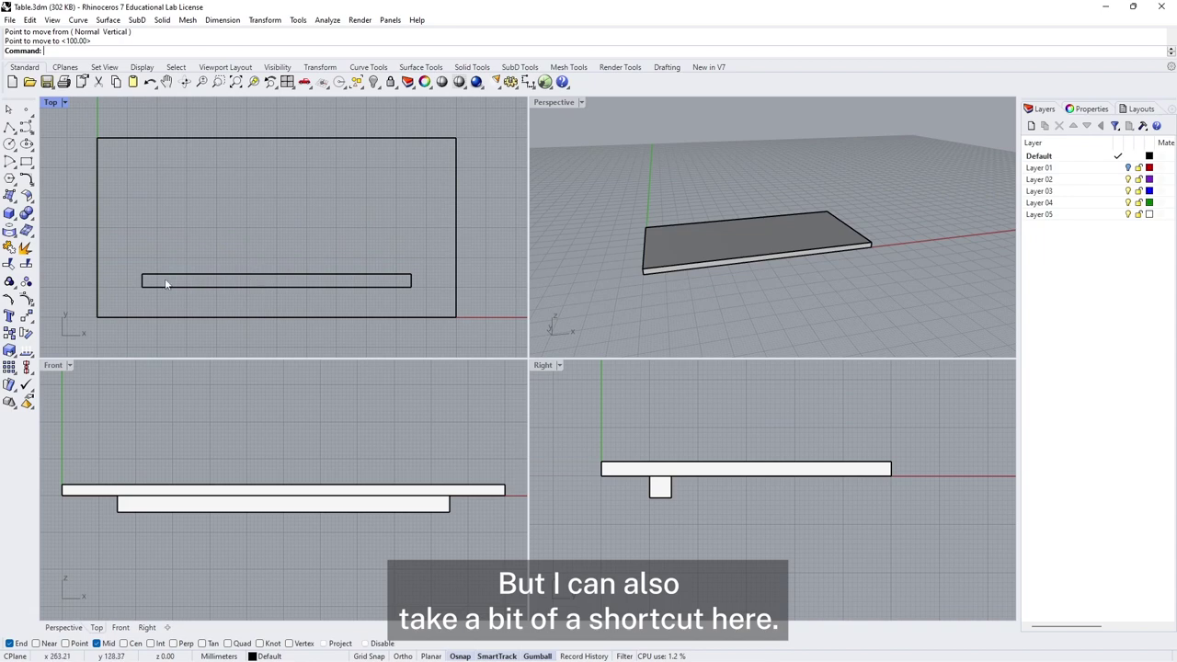
pyautogui.click(32, 320)
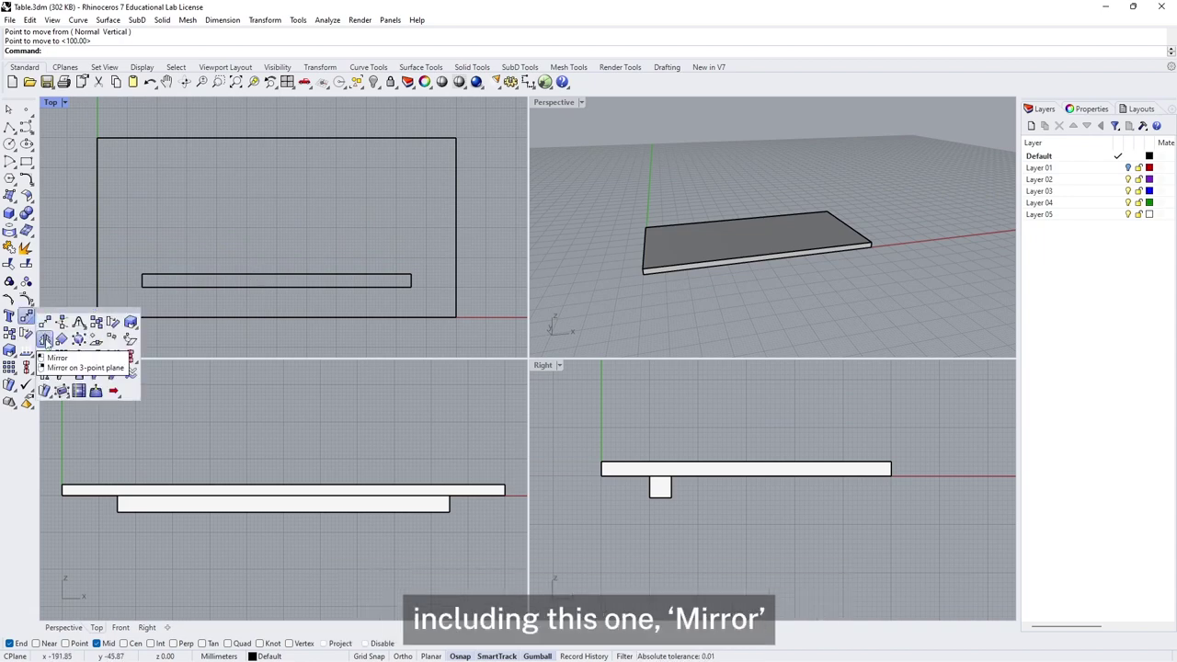
pyautogui.click(45, 339)
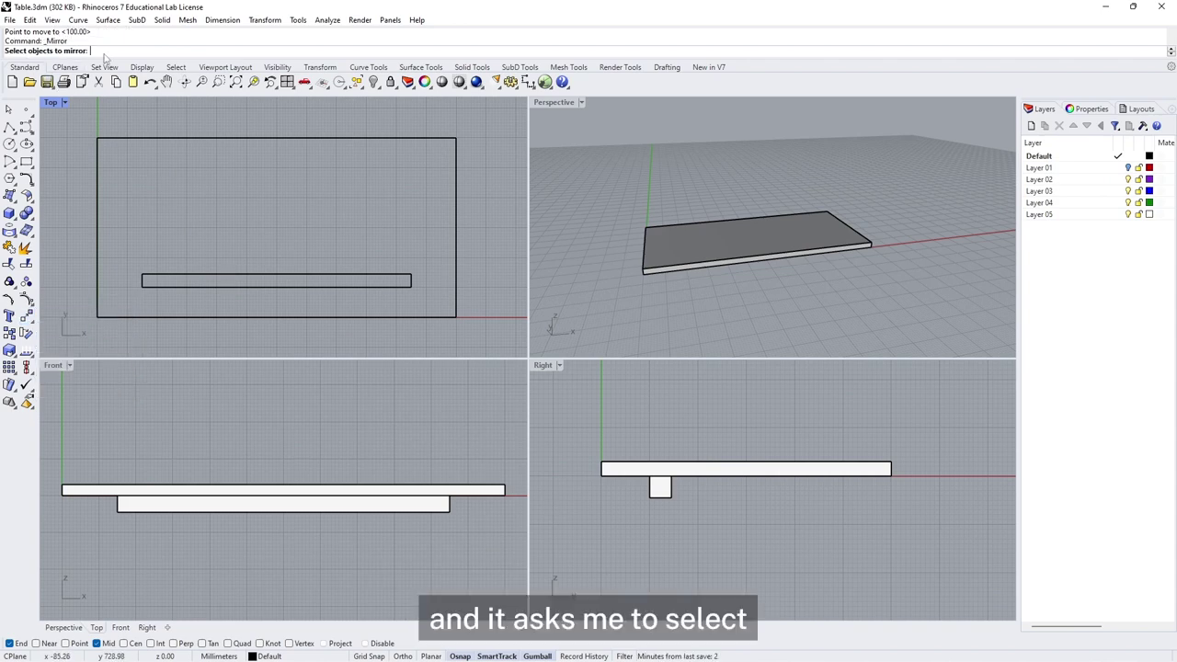
pyautogui.click(234, 281)
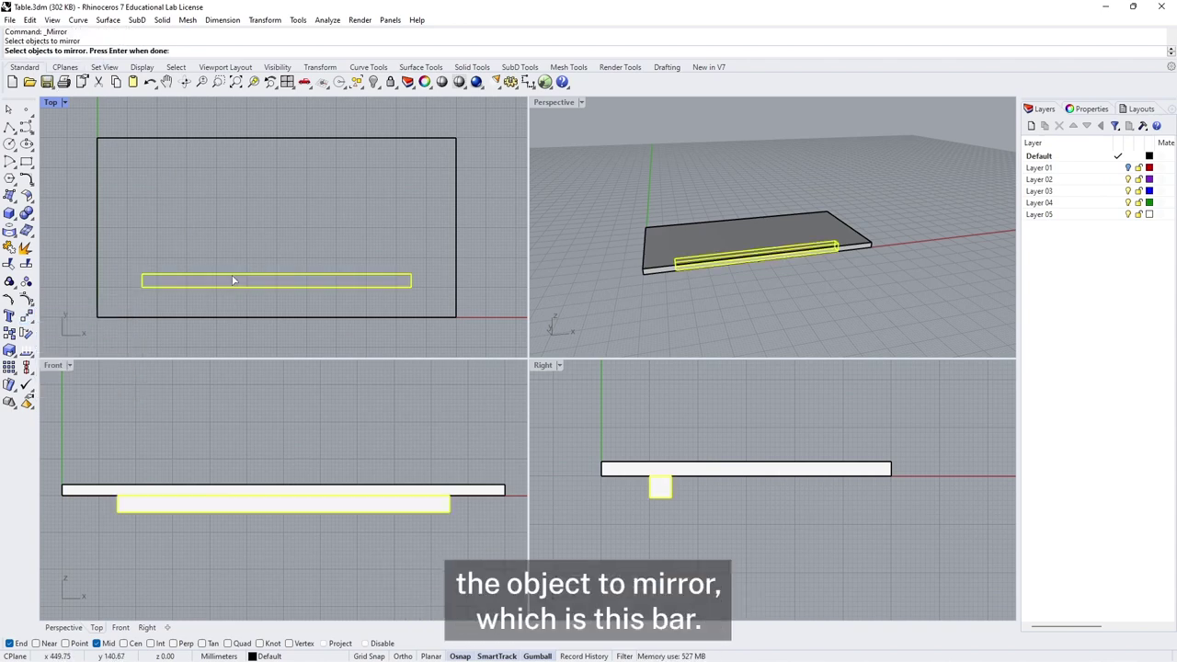
pyautogui.press('Return')
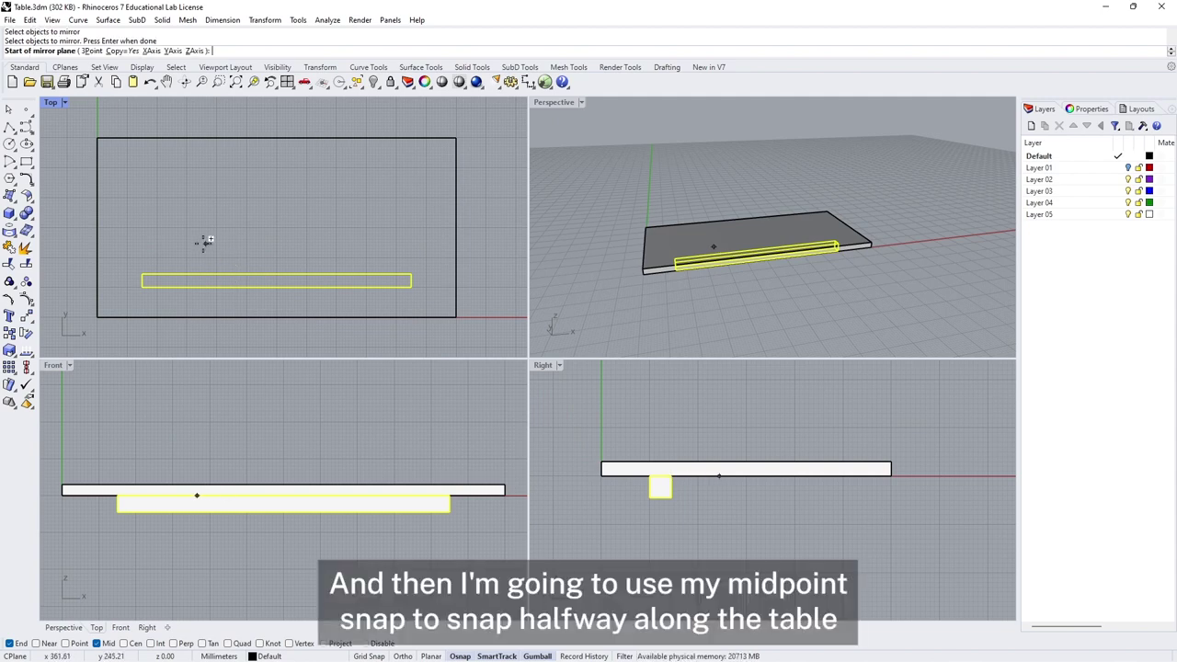
pyautogui.click(100, 226)
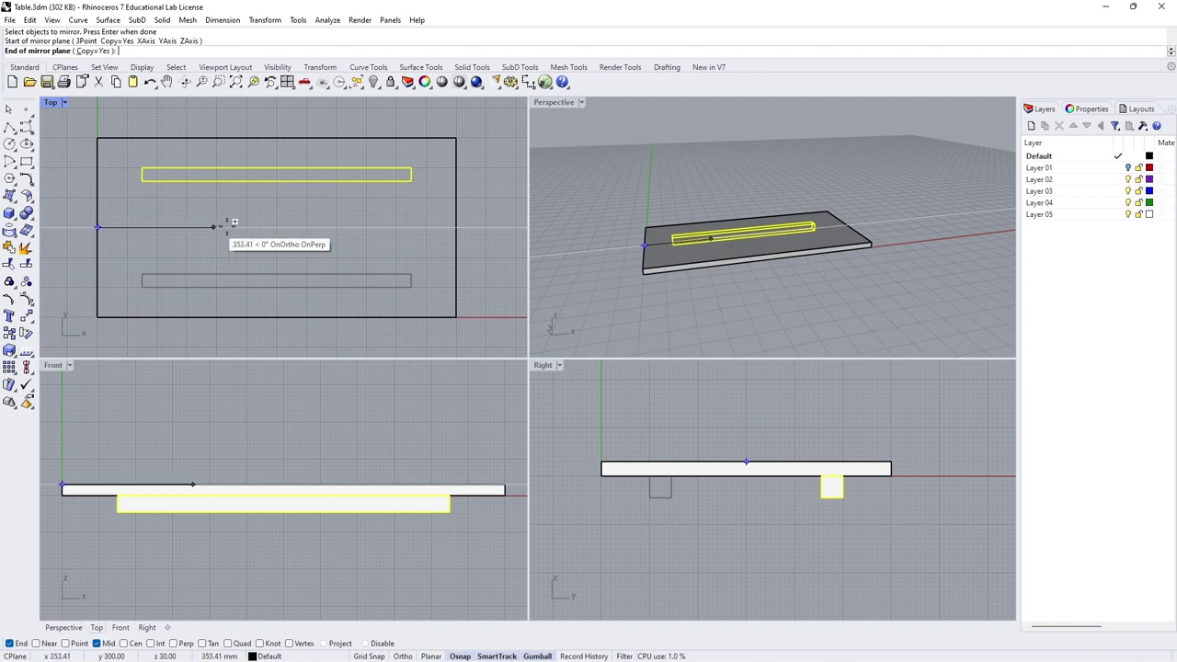
pyautogui.click(456, 224)
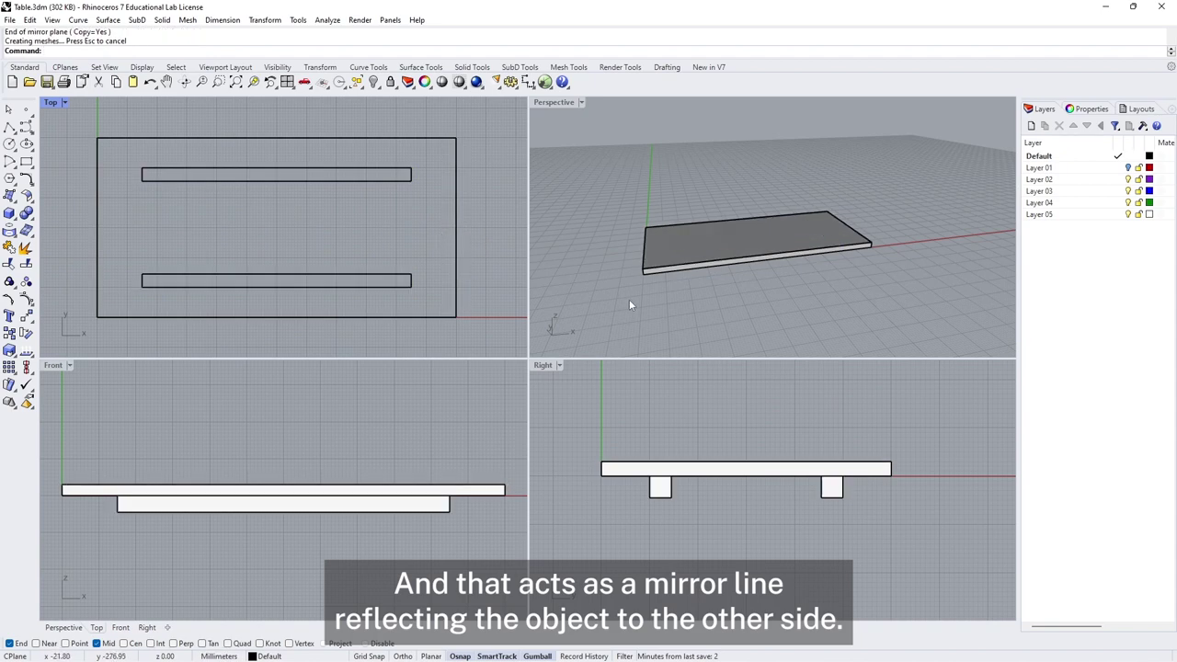
# Create a 45 mm thick cross rail box spanning between the two long rails at one of their ends, snapping to the rails' inner corners.
pyautogui.moveTo(629, 300); pyautogui.dragTo(795, 245, button='right')
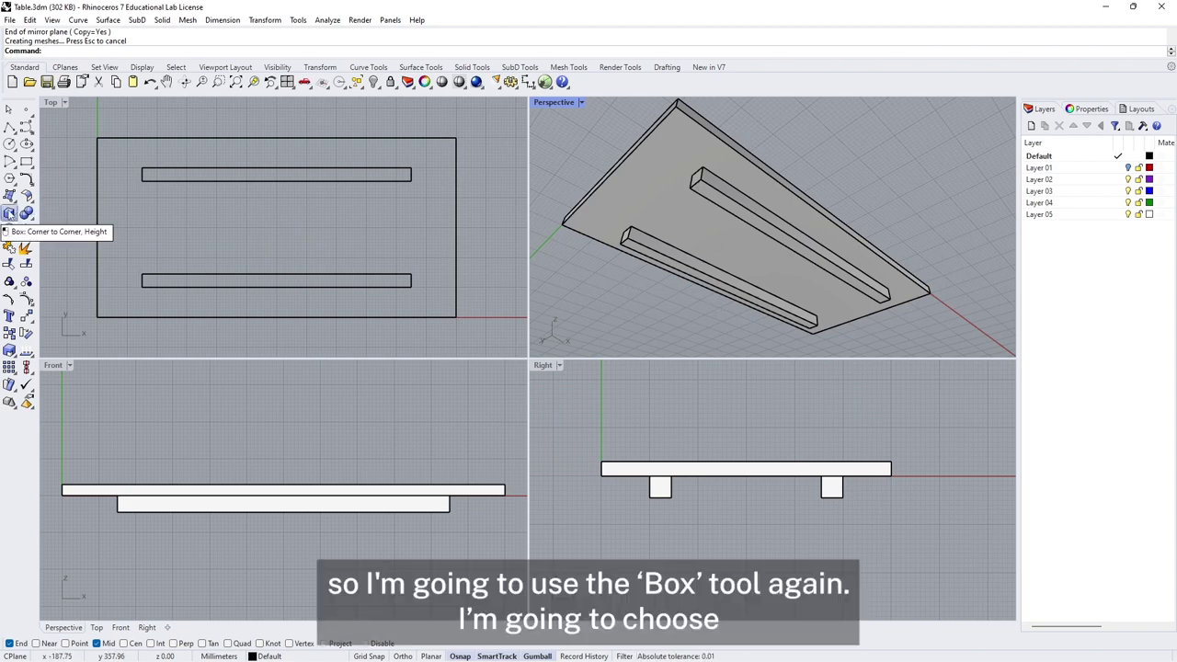
pyautogui.click(10, 212)
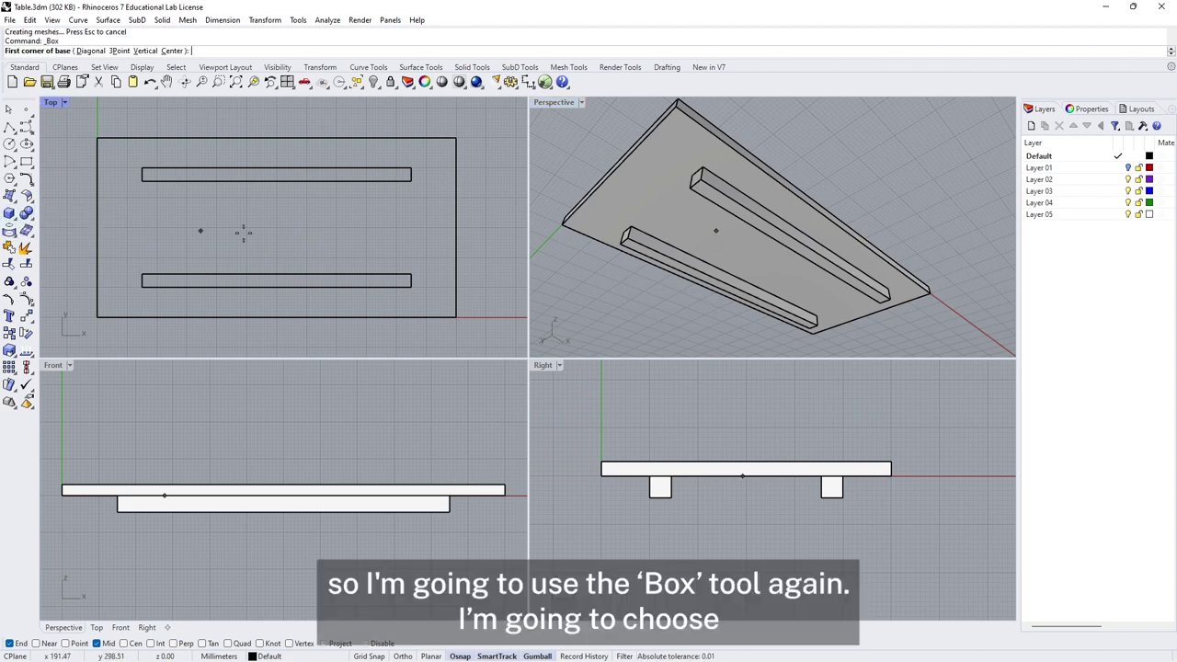
pyautogui.click(631, 226)
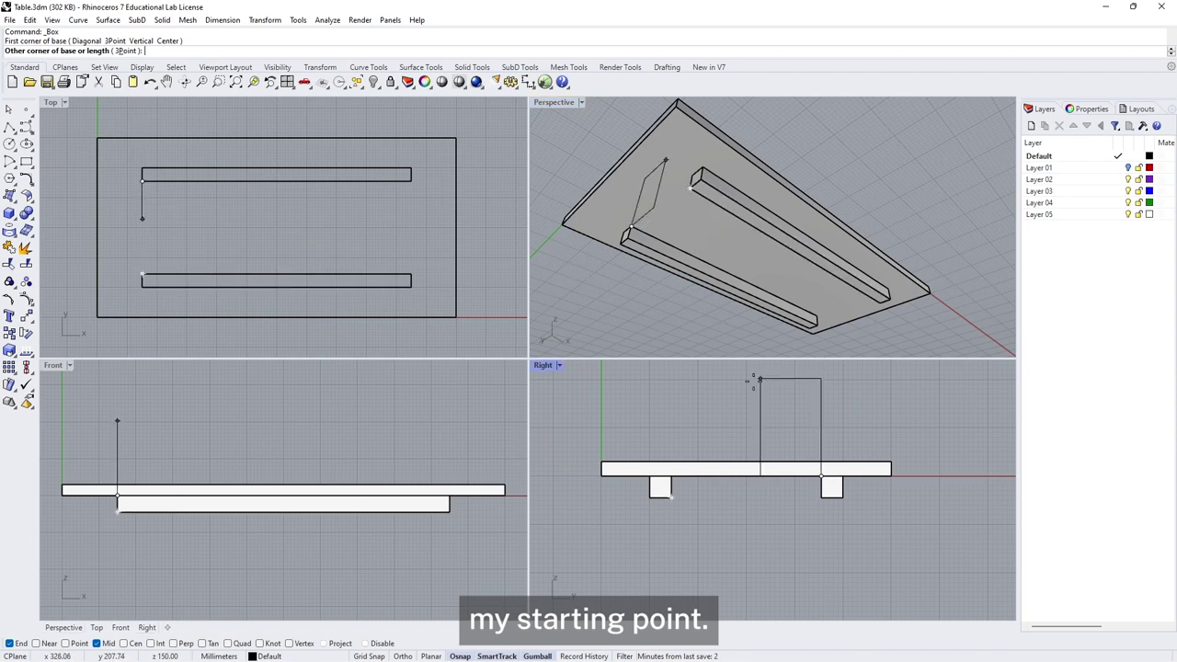
pyautogui.click(675, 497)
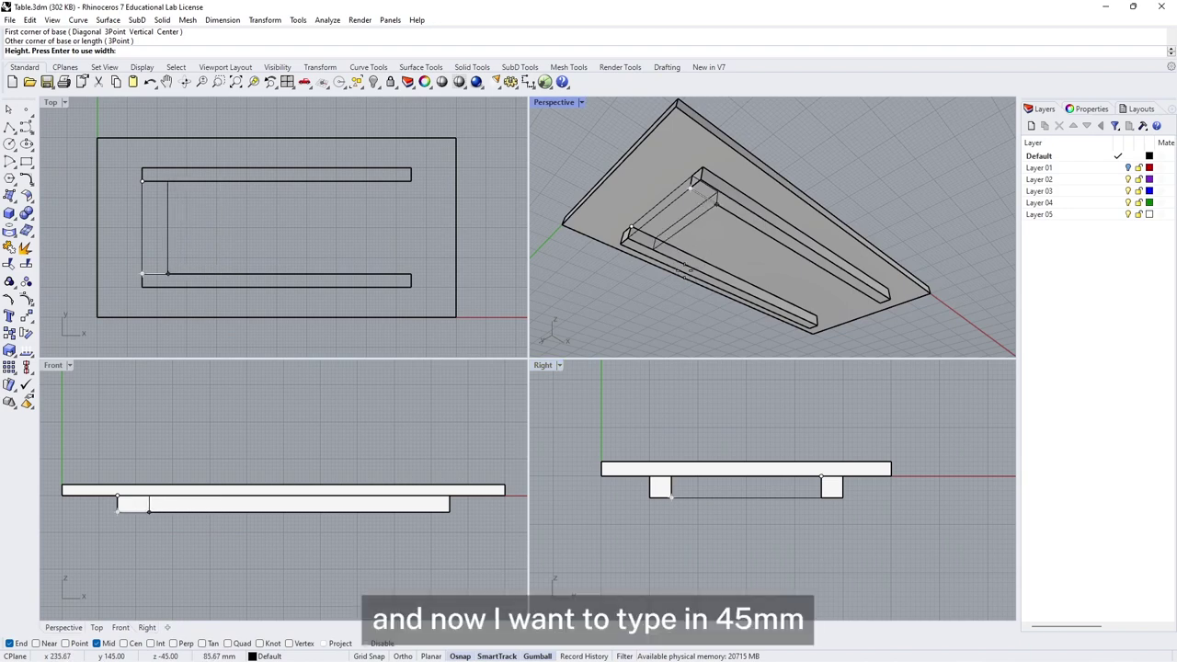
pyautogui.write('45')
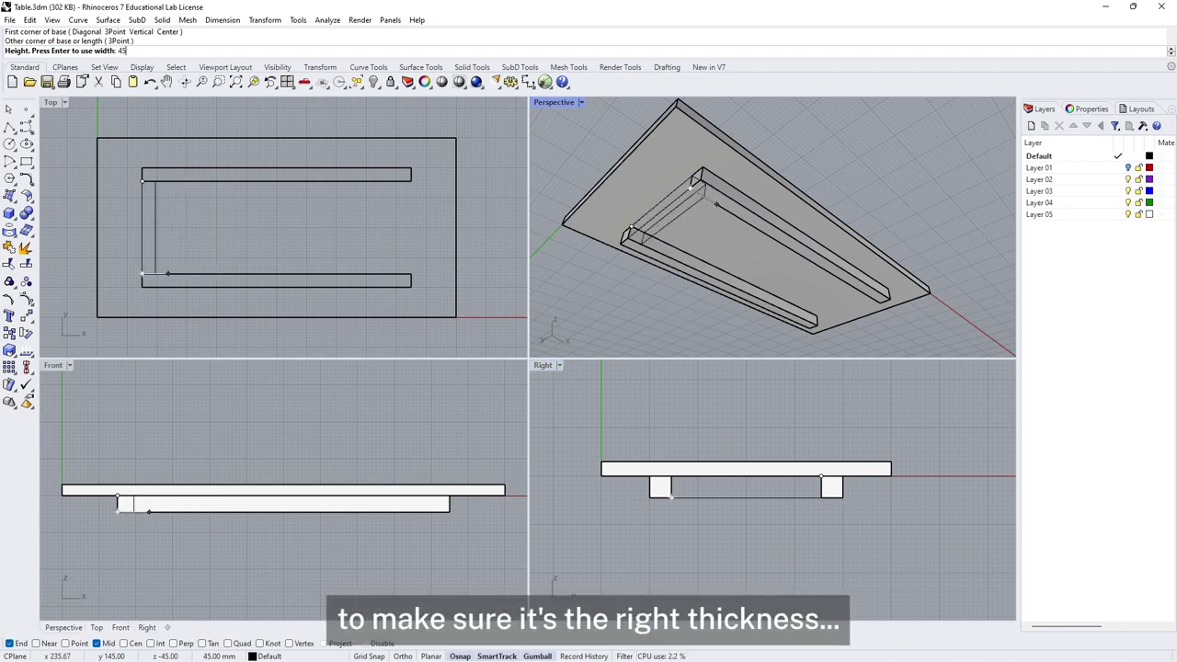
pyautogui.press('Return')
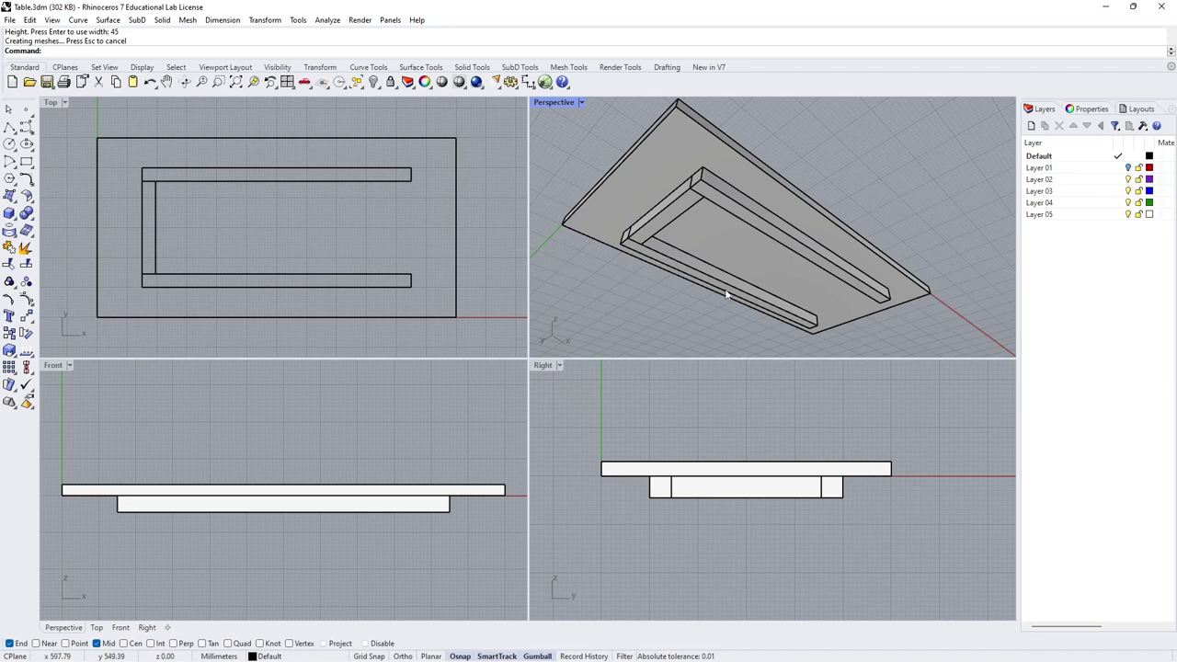
# Mirror the cross rail to the other end of the rails across the line joining the midpoints of the tabletop's long edges.
pyautogui.moveTo(720, 305); pyautogui.dragTo(599, 258, button='right')
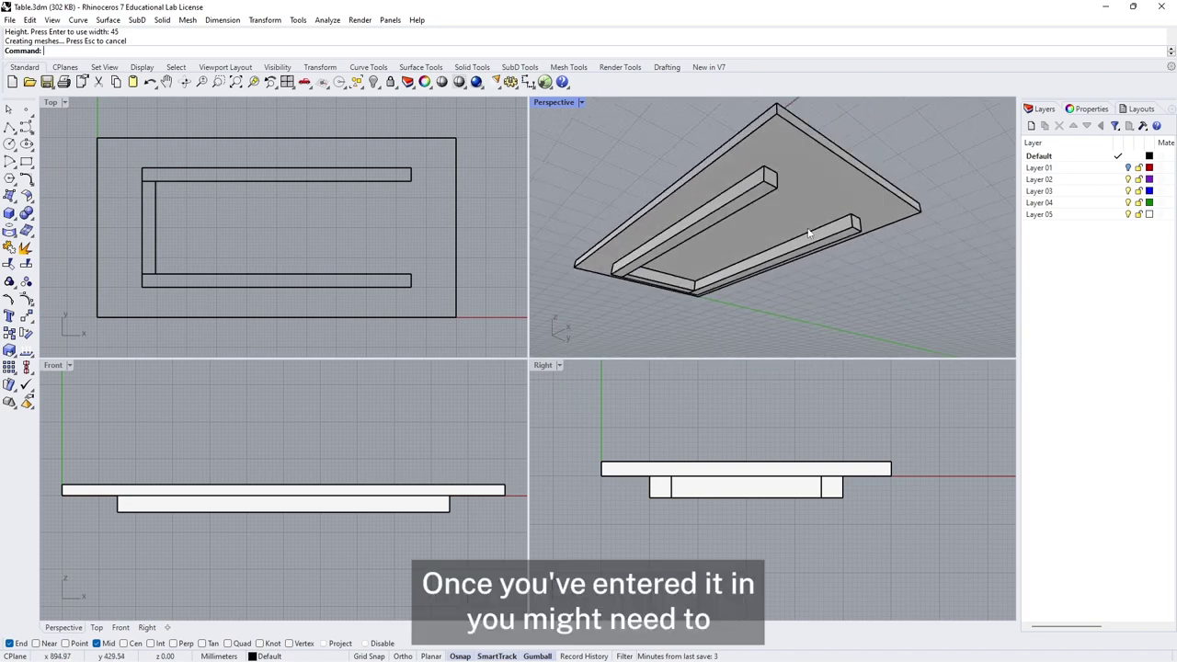
pyautogui.moveTo(807, 234); pyautogui.dragTo(755, 309, button='right')
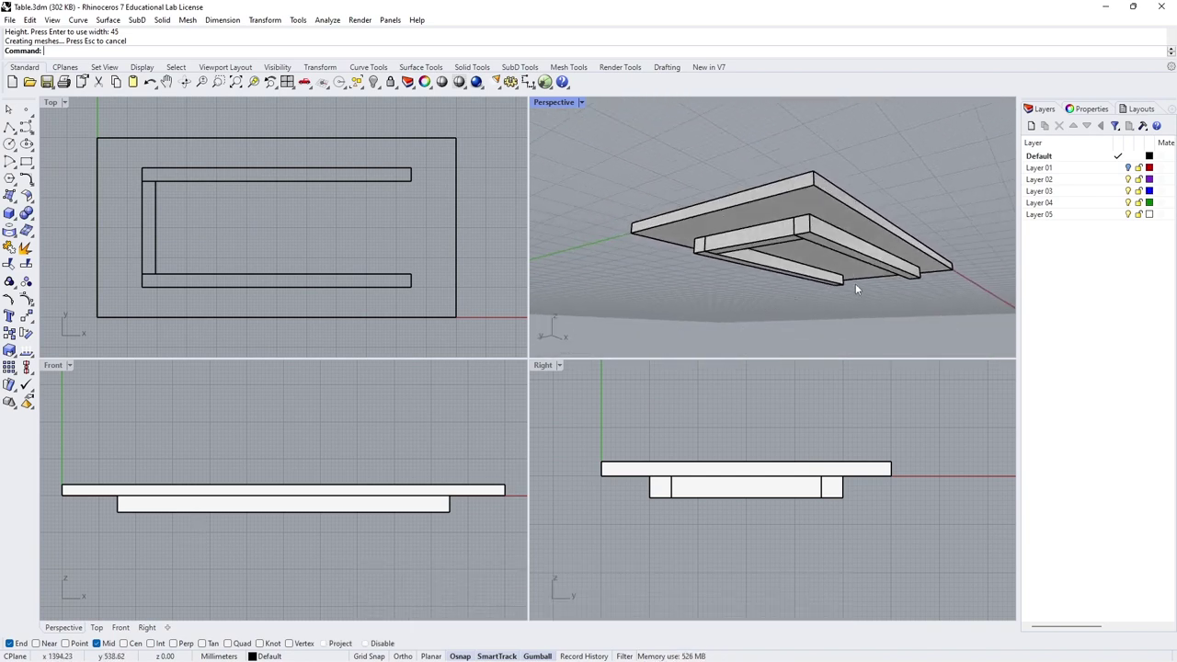
pyautogui.moveTo(856, 283); pyautogui.dragTo(825, 268, button='right')
pyautogui.click(146, 227)
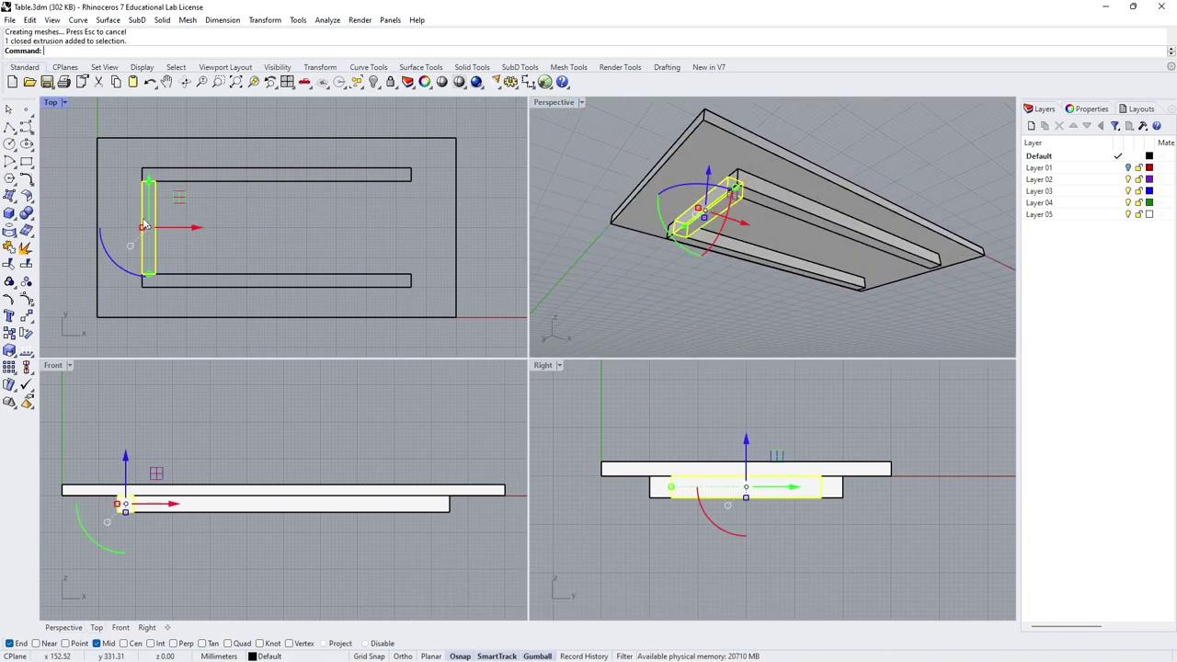
pyautogui.click(37, 323)
pyautogui.click(46, 338)
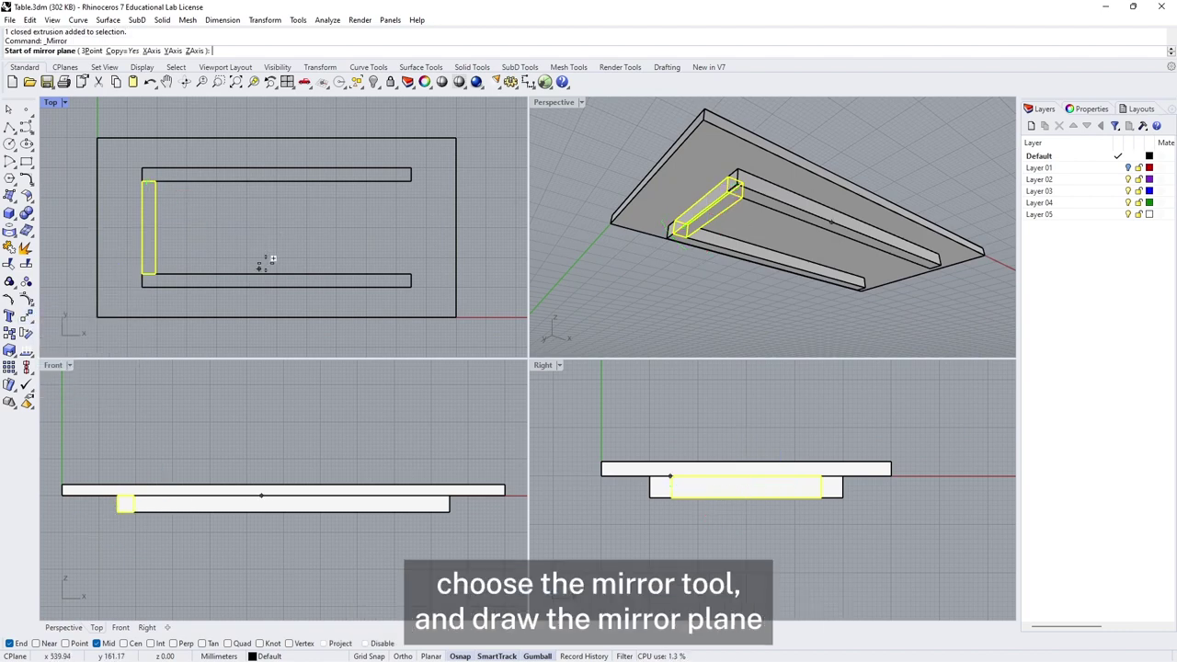
pyautogui.click(276, 138)
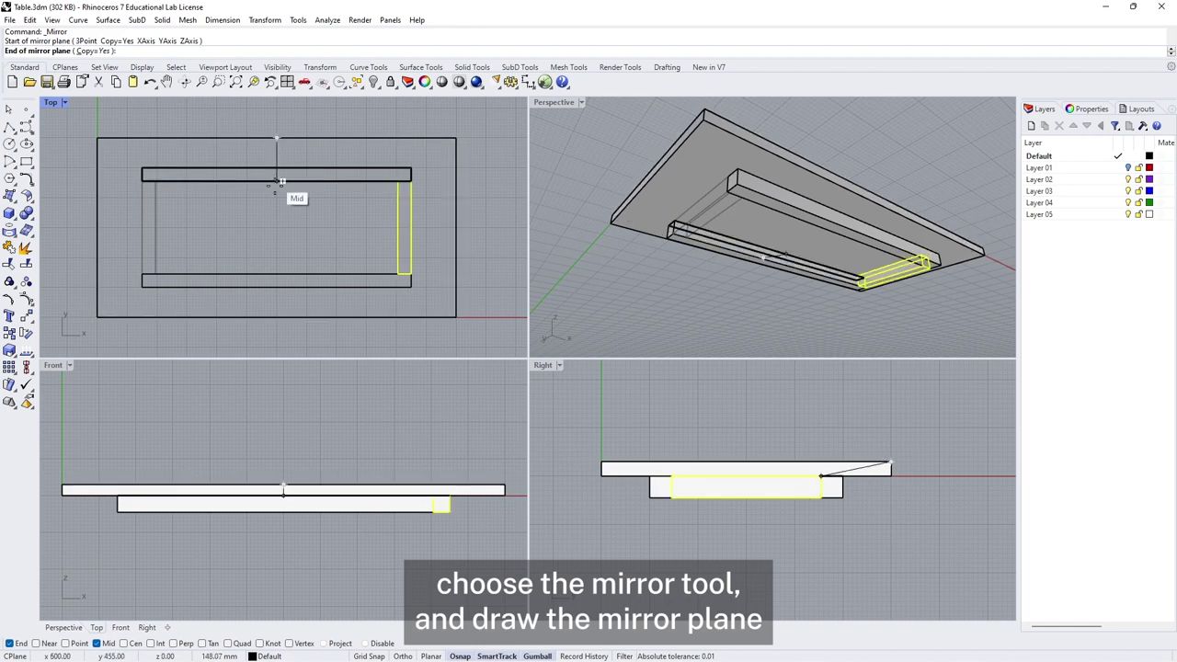
pyautogui.click(276, 317)
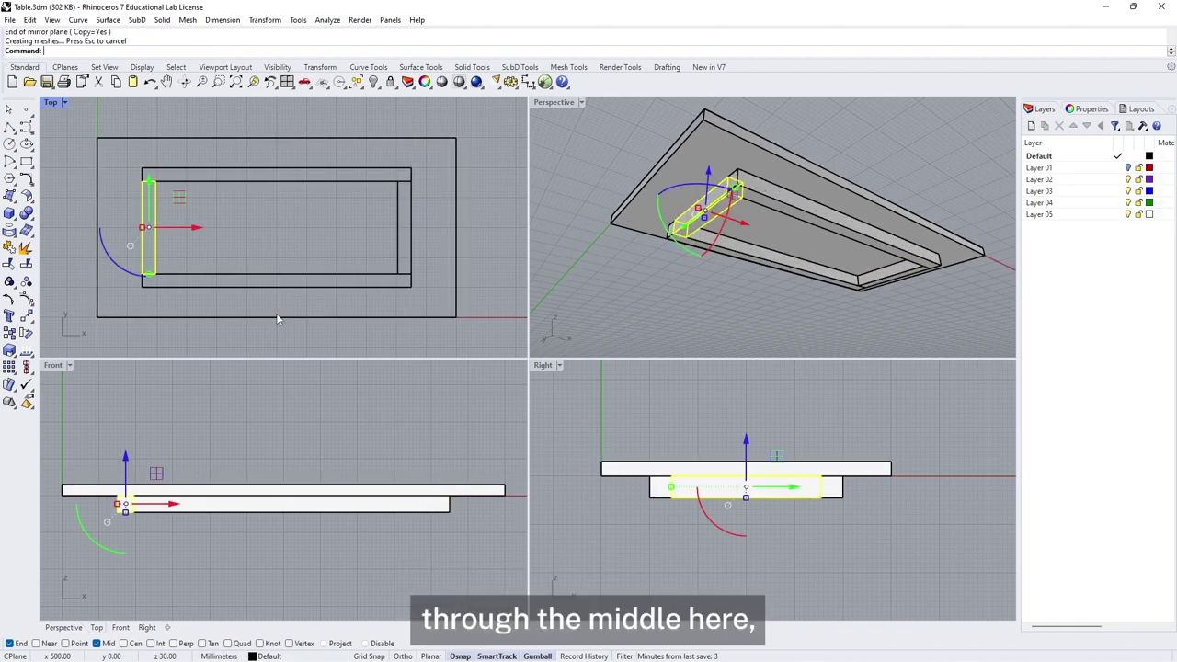
pyautogui.click(475, 233)
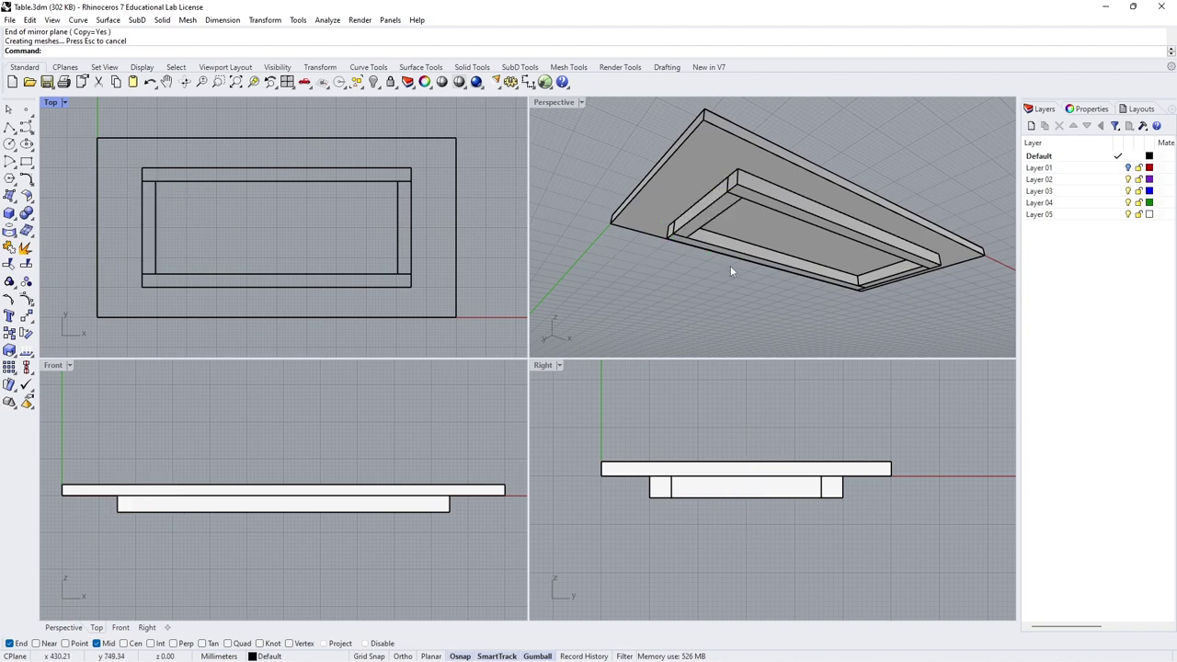
# Create a leg box with a 45 by 45 mm base and a height of 675 mm in the open space beside the tabletop.
pyautogui.moveTo(731, 272); pyautogui.dragTo(648, 256, button='right')
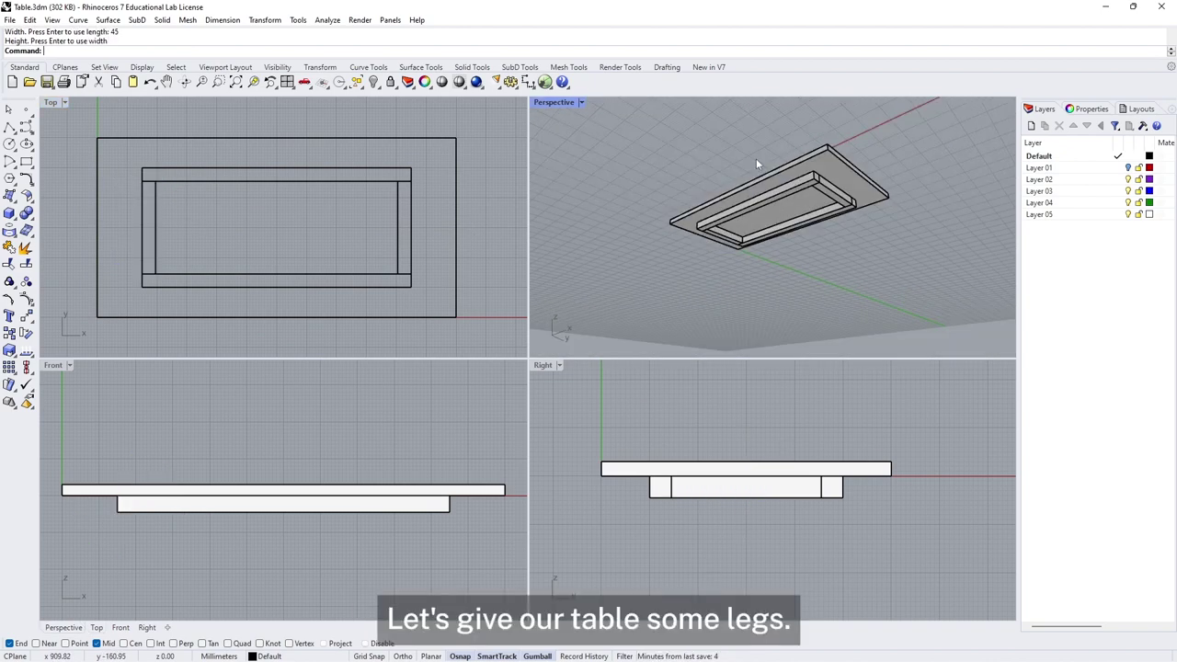
pyautogui.moveTo(759, 156); pyautogui.dragTo(694, 270, button='right')
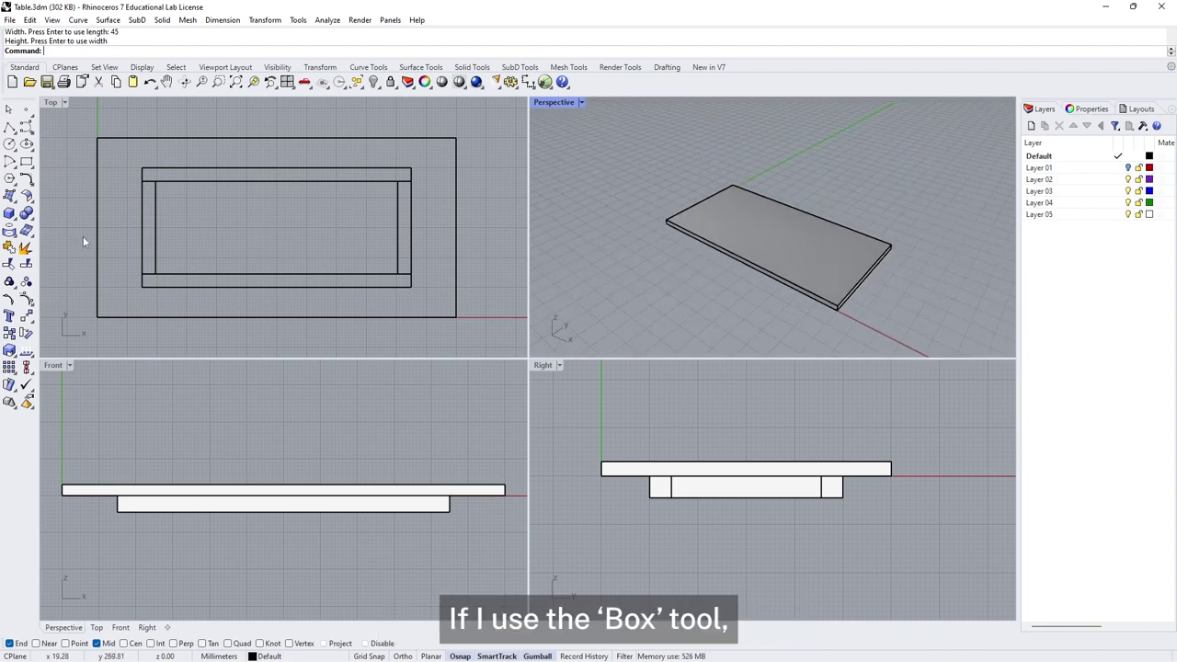
pyautogui.click(9, 213)
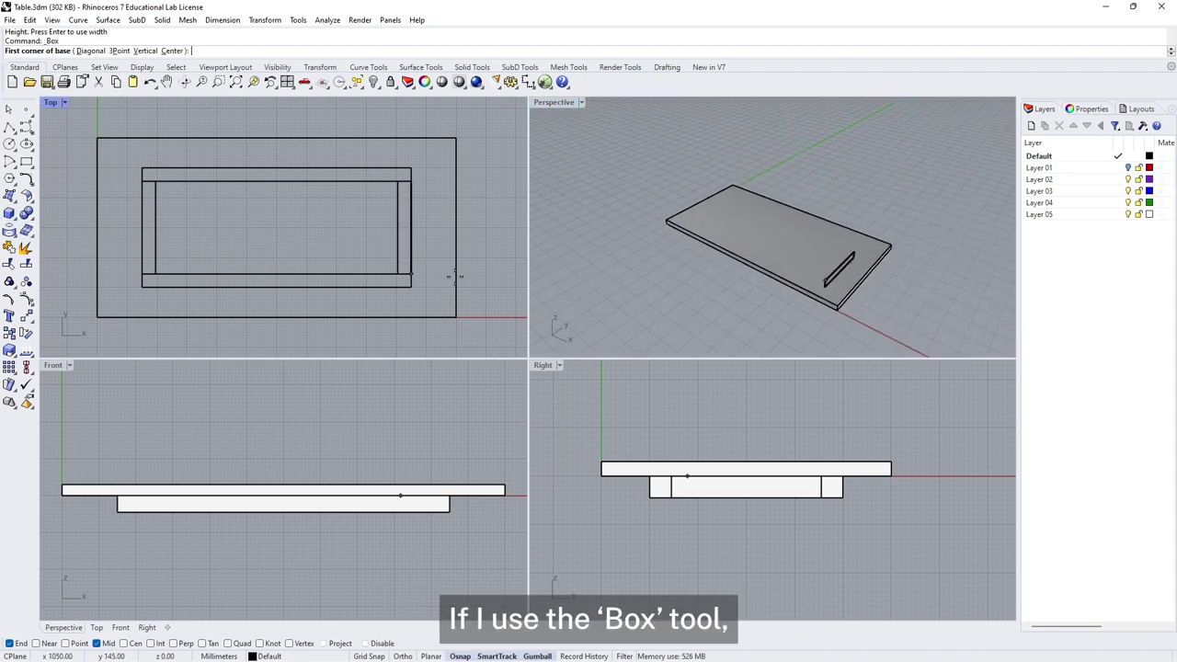
pyautogui.click(642, 260)
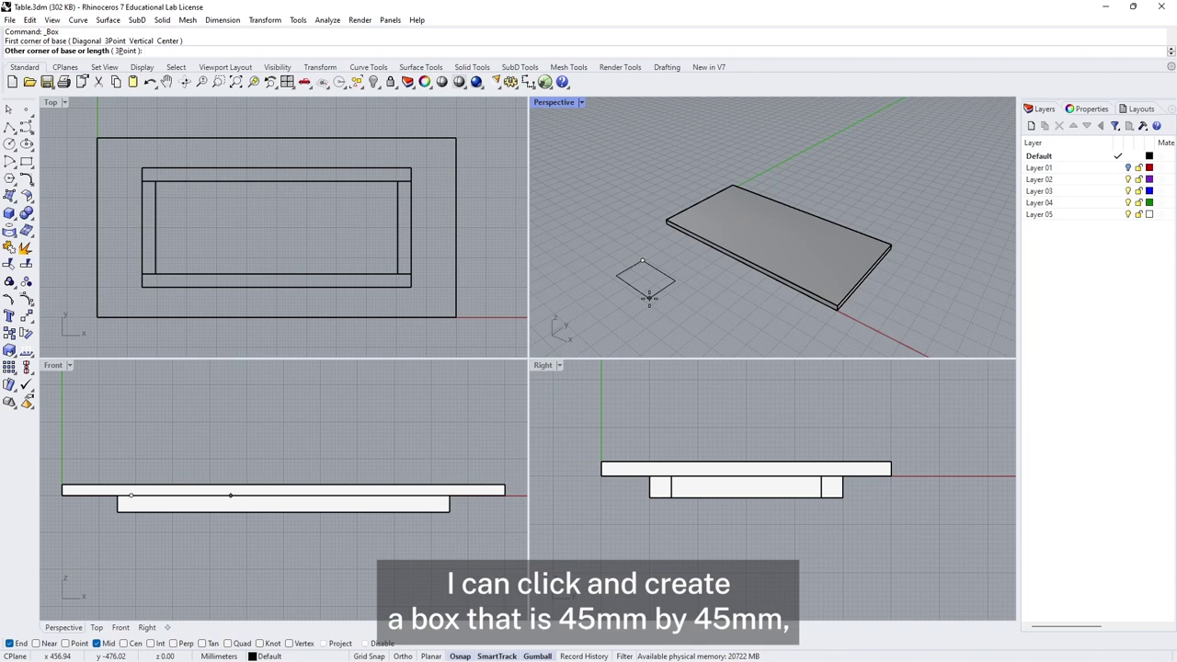
pyautogui.write('45')
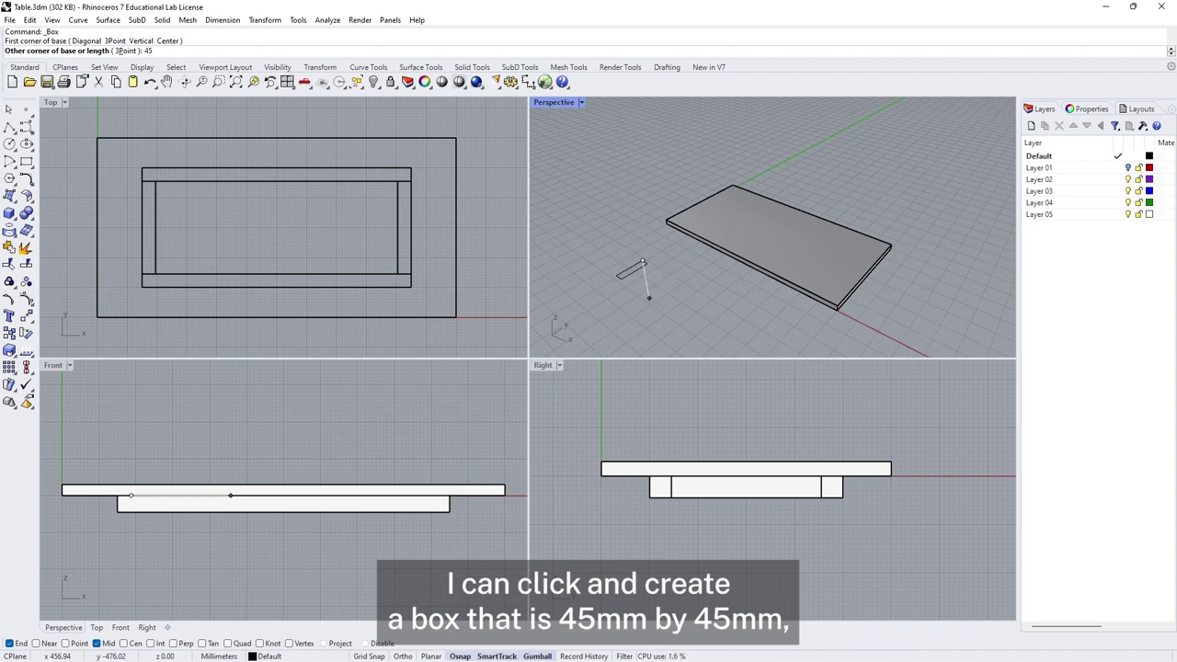
pyautogui.press('Return')
pyautogui.write('45')
pyautogui.press('Return')
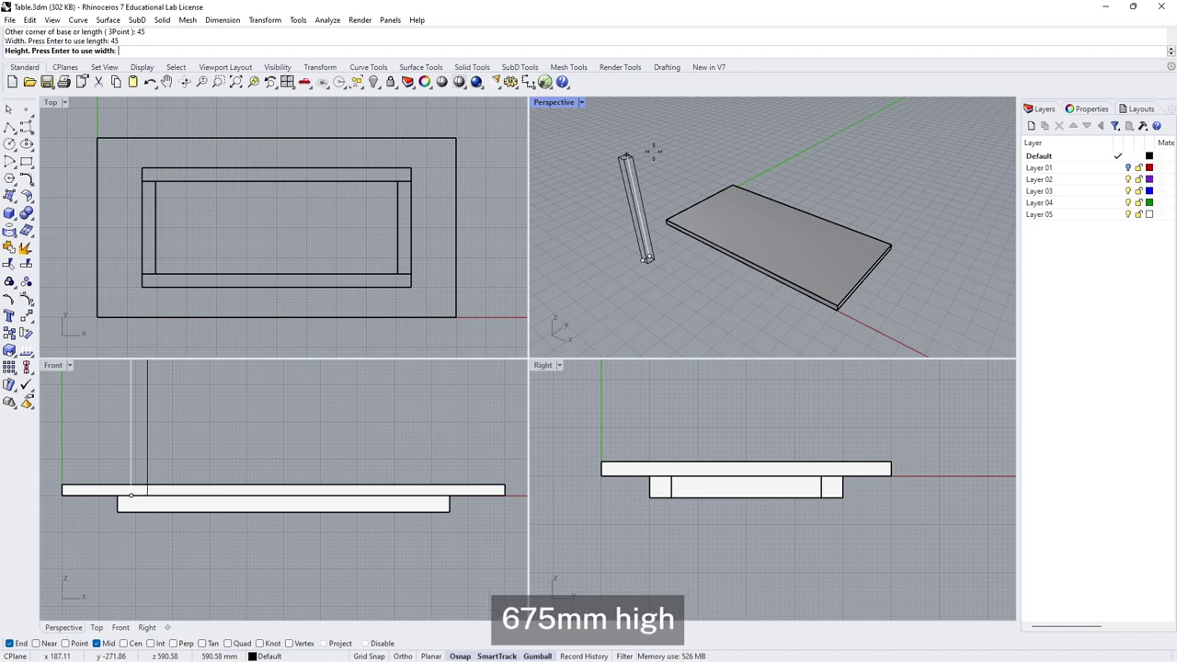
pyautogui.write('67')
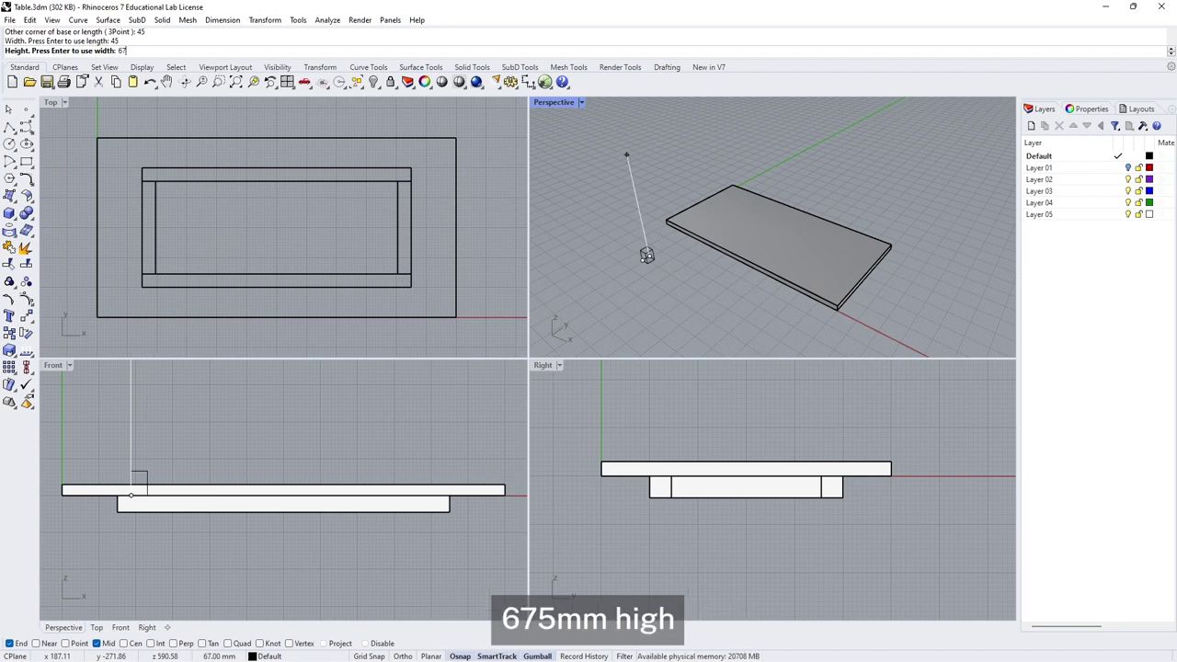
pyautogui.write('5')
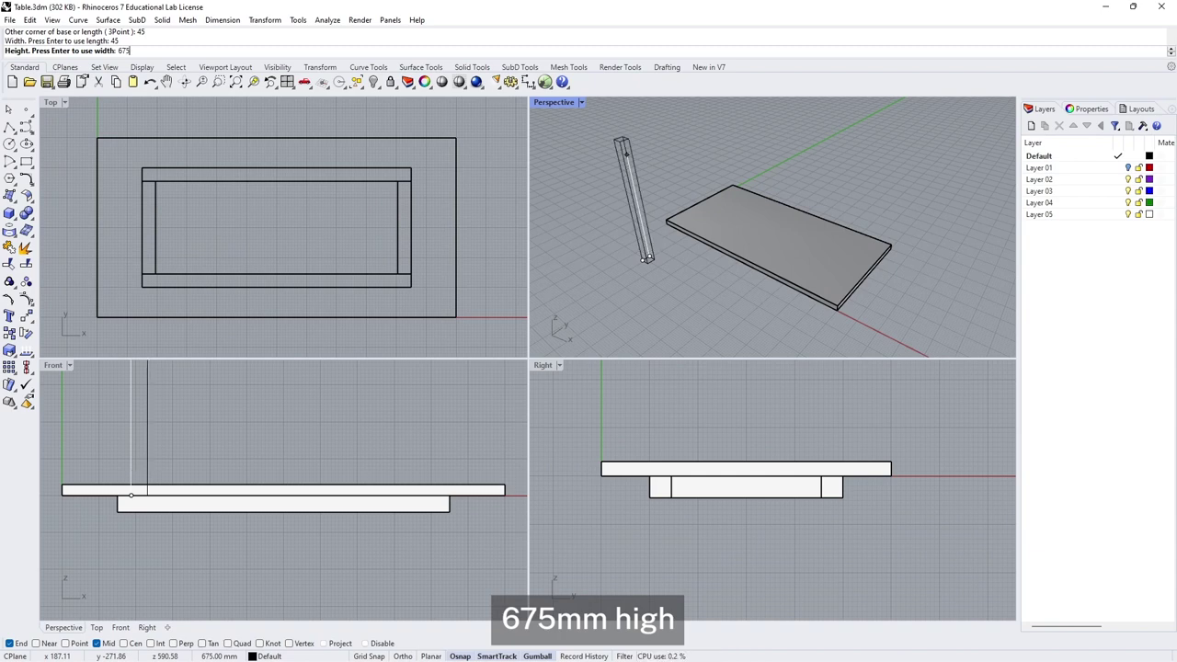
pyautogui.press('Return')
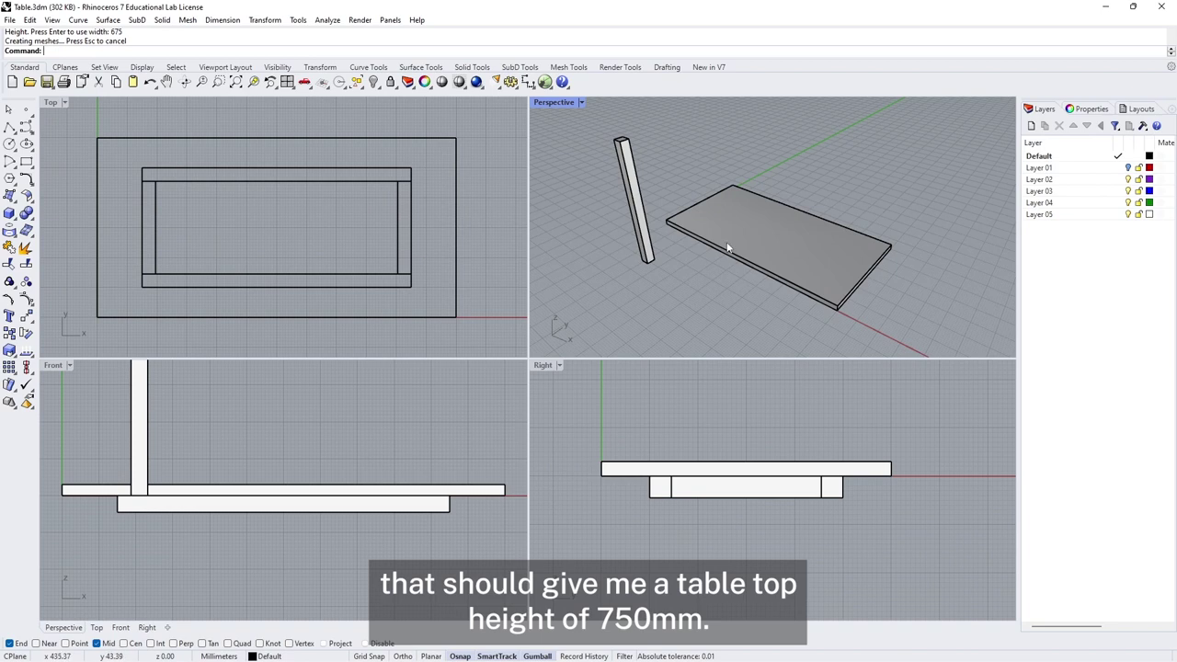
# Move the tabletop and all four rails together so the rail frame's lower outer corner sits on the leg's matching top corner.
pyautogui.keyDown('shift'); pyautogui.moveTo(728, 245); pyautogui.dragTo(681, 230, button='right'); pyautogui.keyUp('shift')
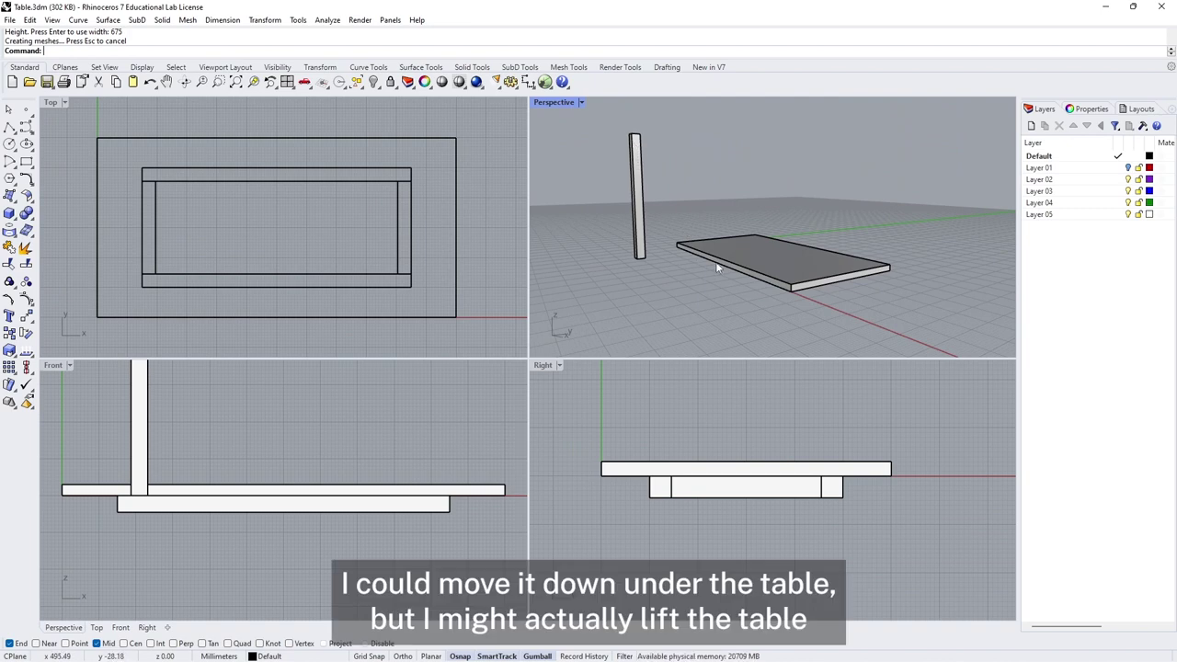
pyautogui.moveTo(912, 322); pyautogui.dragTo(671, 171)
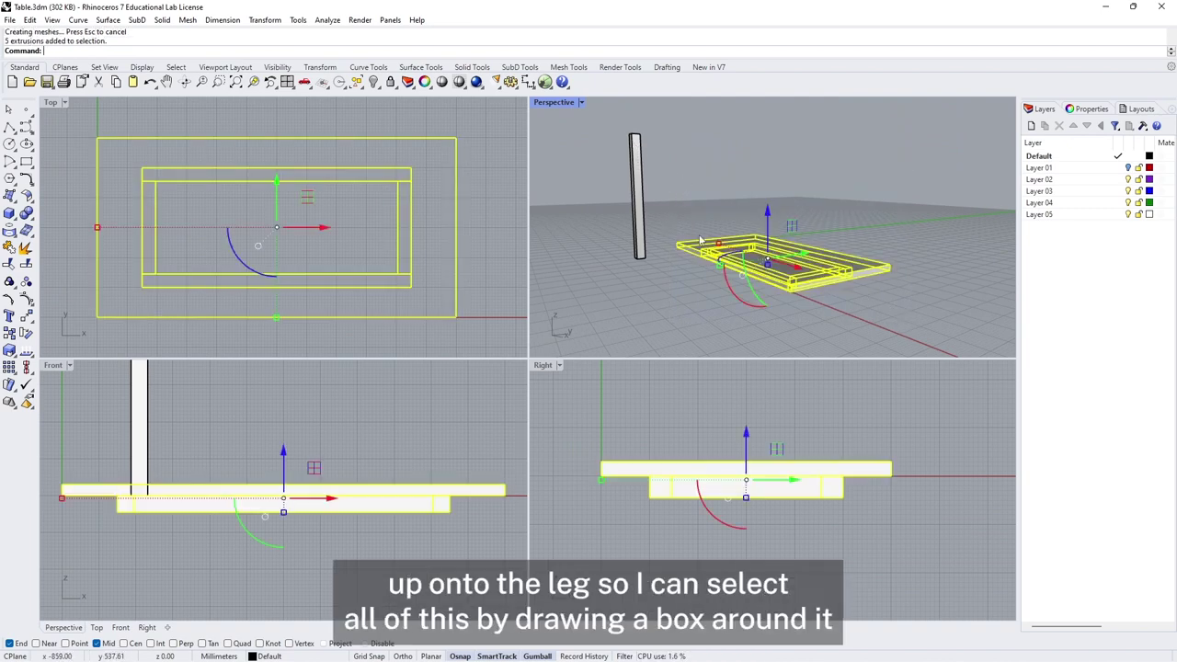
pyautogui.click(666, 273)
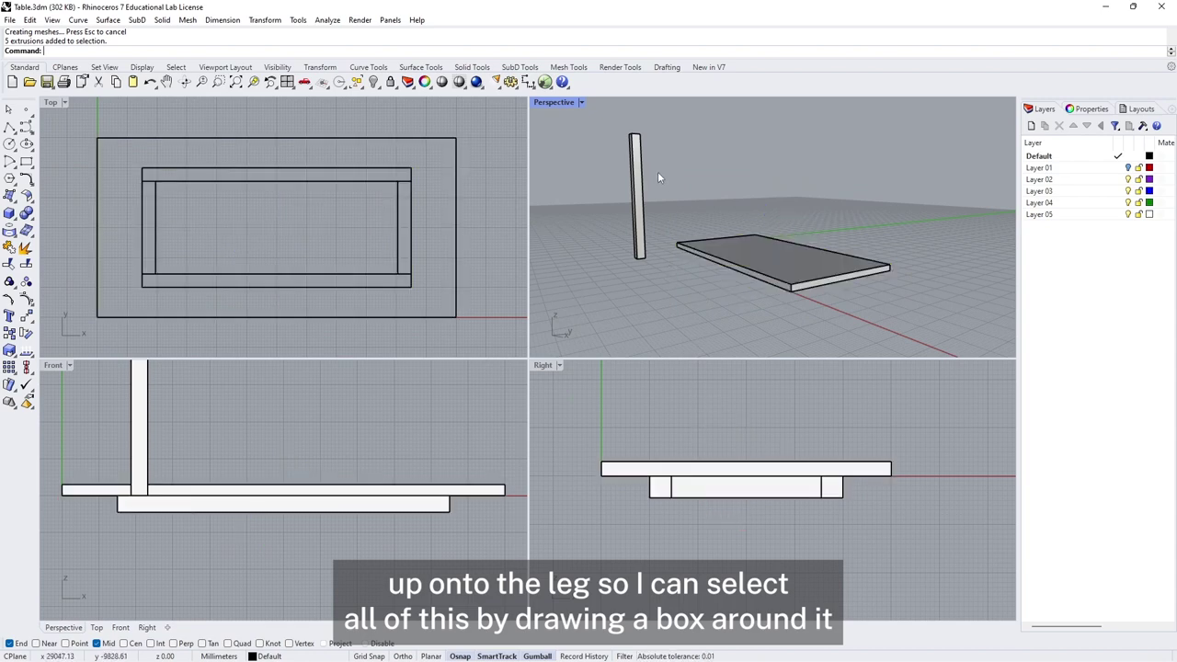
pyautogui.moveTo(654, 168); pyautogui.dragTo(919, 328)
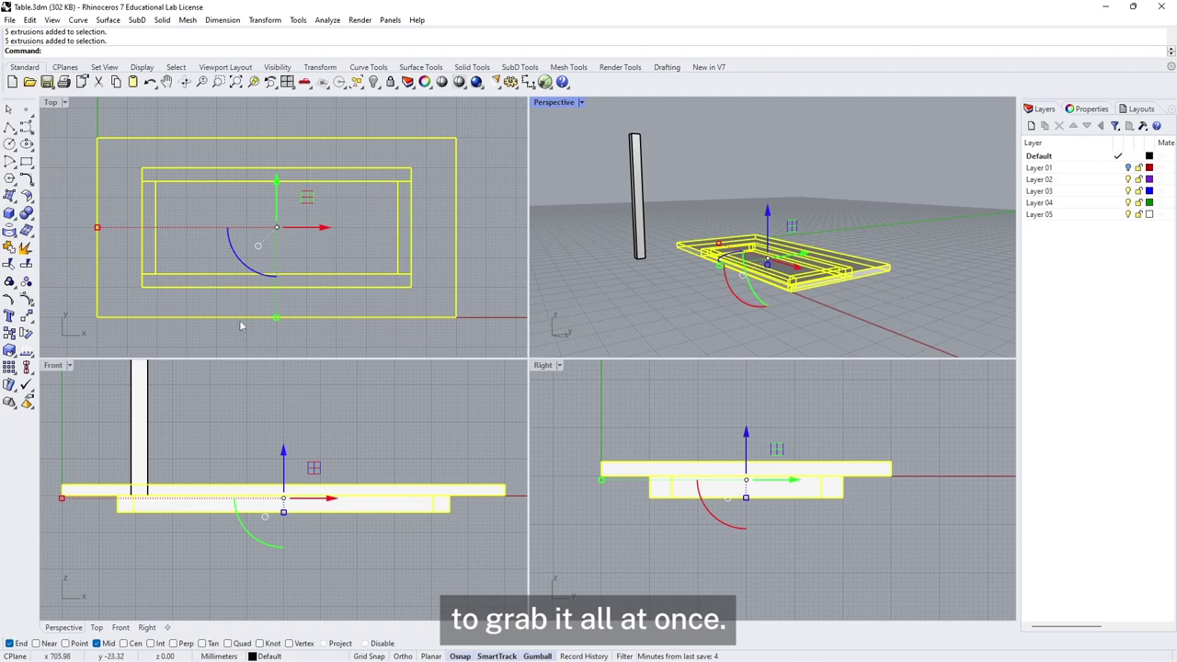
pyautogui.moveTo(674, 294); pyautogui.dragTo(683, 213, button='right')
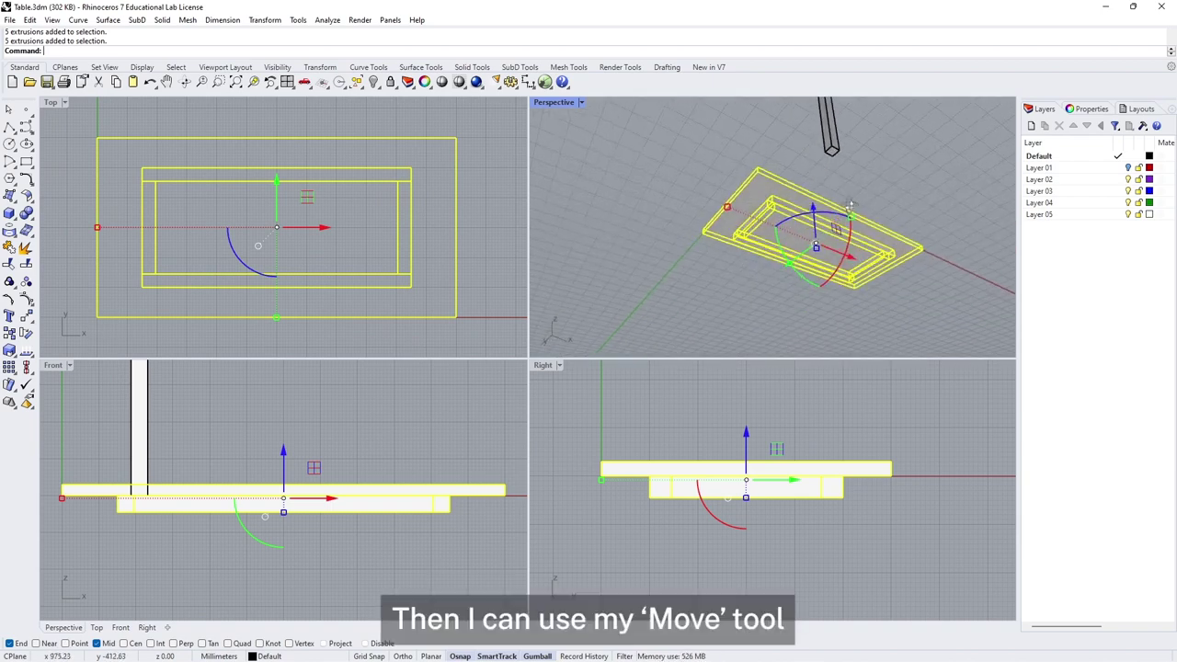
pyautogui.click(26, 315)
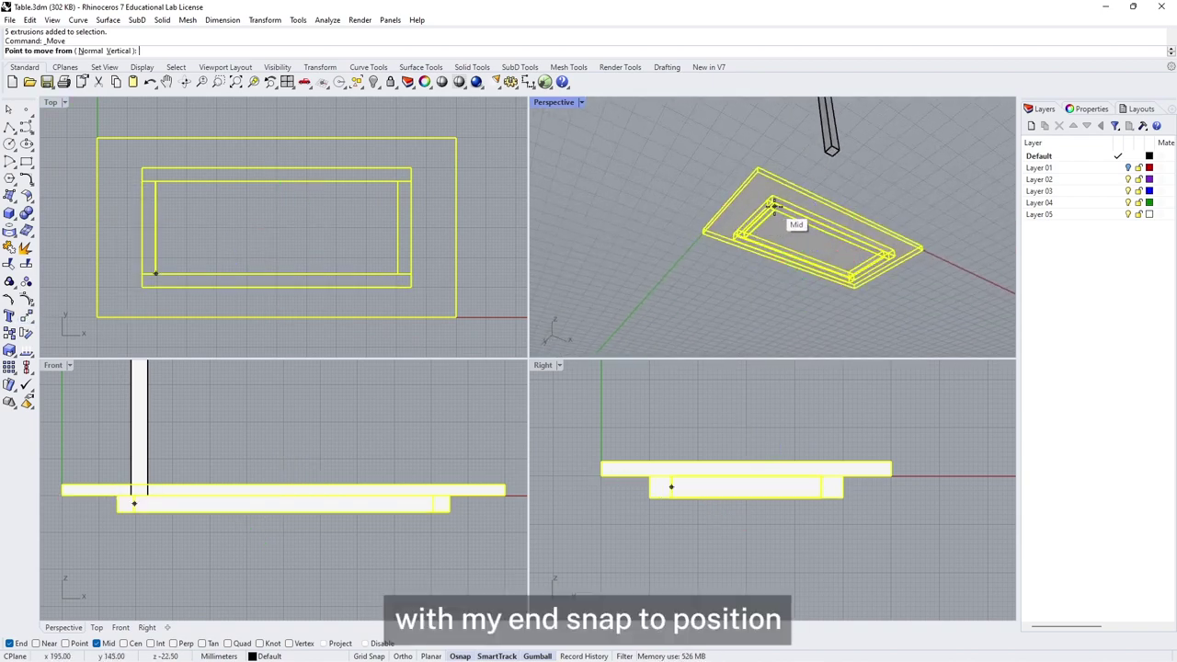
pyautogui.scroll(6, 781, 225)
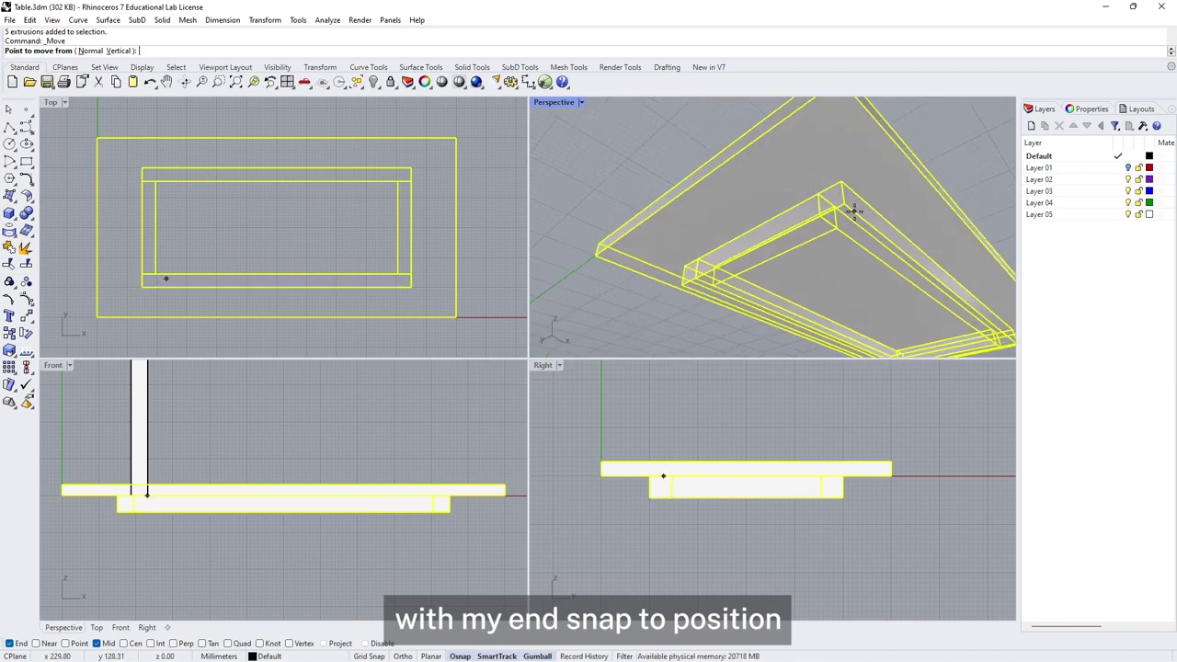
pyautogui.click(826, 201)
pyautogui.scroll(-5, 830, 217)
pyautogui.moveTo(829, 218); pyautogui.dragTo(745, 267, button='right')
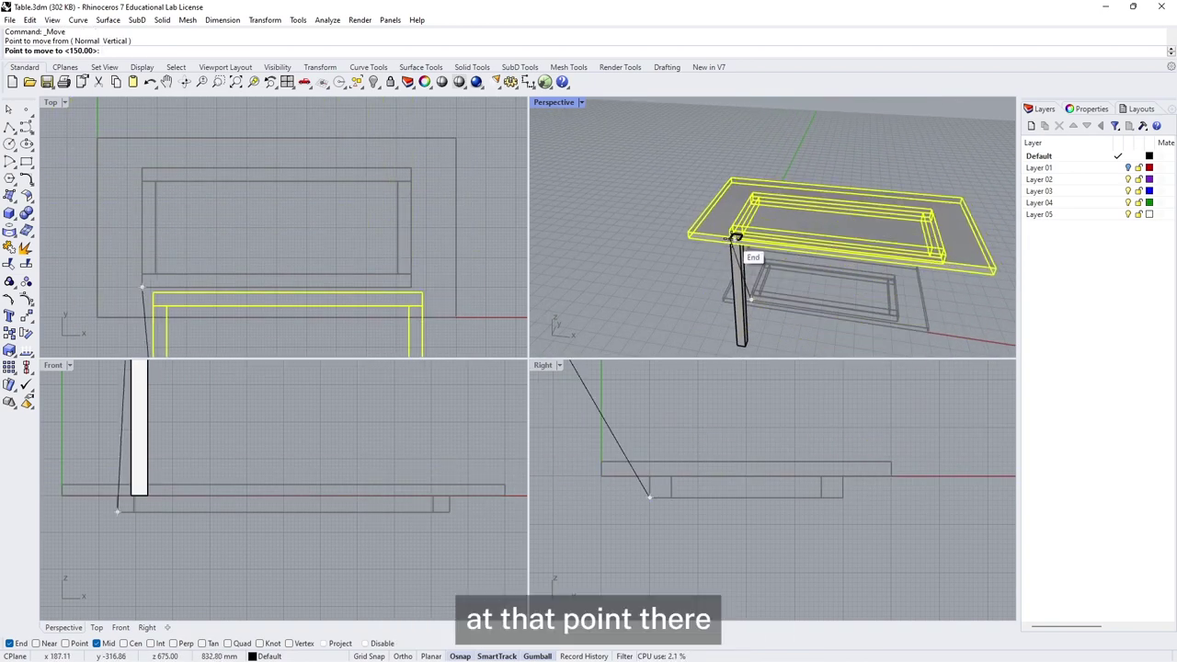
pyautogui.click(736, 238)
pyautogui.moveTo(777, 290); pyautogui.dragTo(623, 157, button='right')
pyautogui.press('Escape')
# Maximize the Perspective view and zoom to the table leg.
pyautogui.doubleClick(556, 102)
pyautogui.moveTo(561, 232); pyautogui.dragTo(559, 264, button='right')
pyautogui.click(624, 311)
pyautogui.hotkey('ctrl', 'shift', 'e')
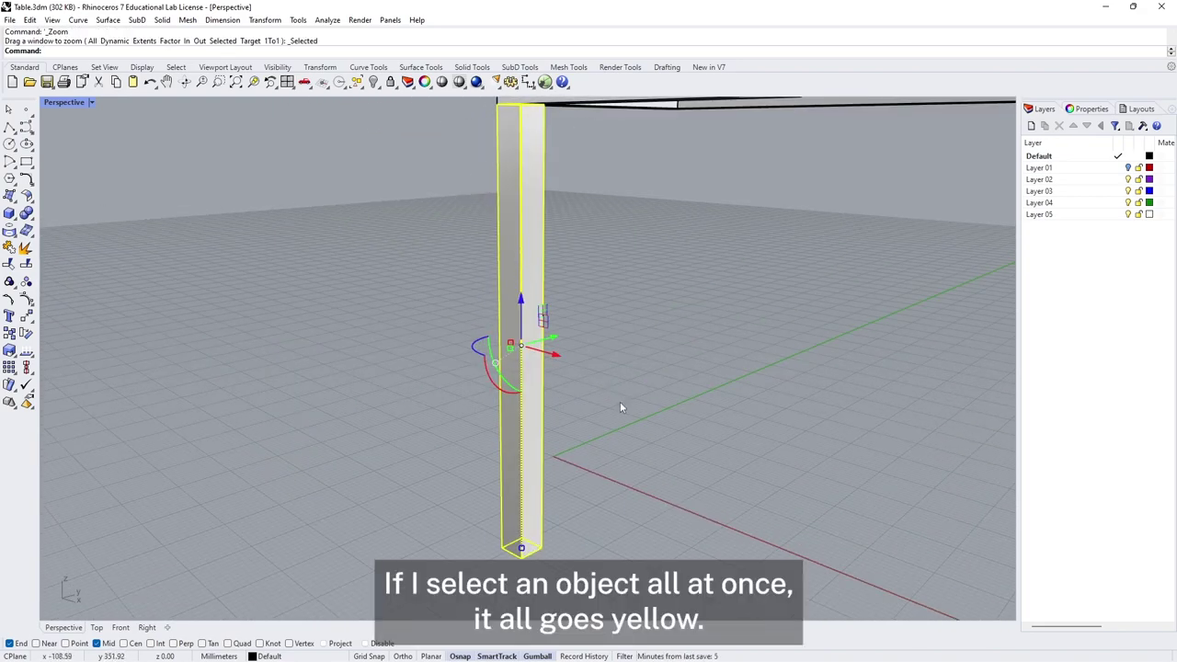
pyautogui.click(646, 451)
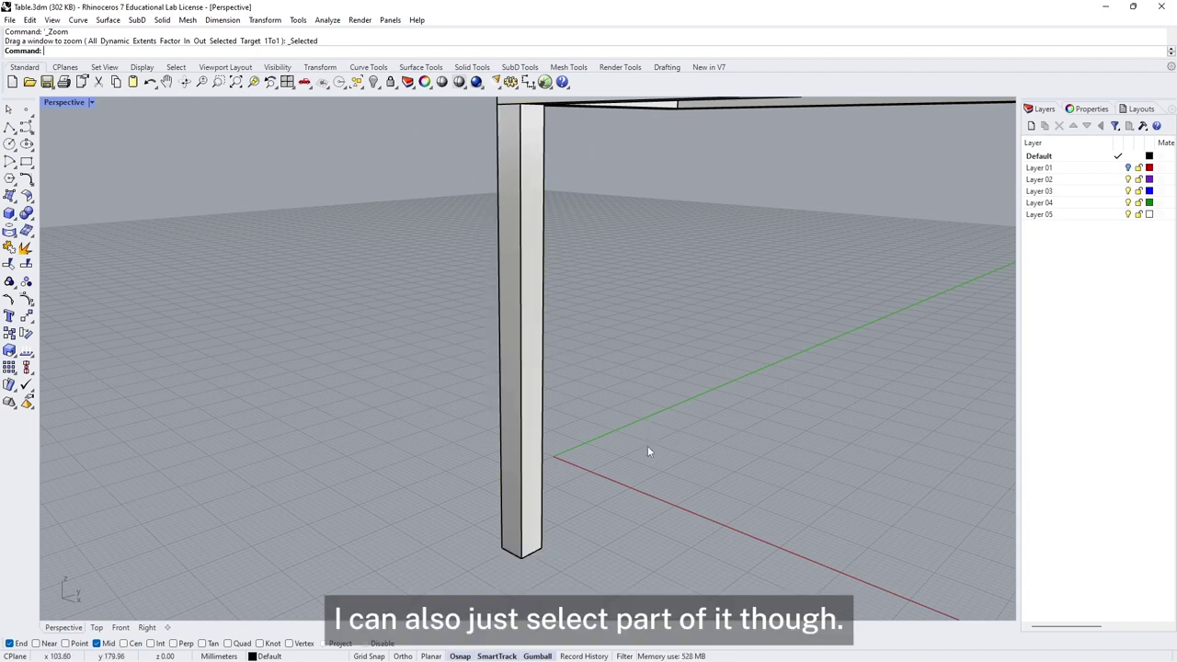
# Select only one bottom edge of the leg and move it freehand along the X axis towards the opposite side to taper the leg.
pyautogui.keyDown('ctrl'); pyautogui.keyDown('shift'); pyautogui.click(537, 555); pyautogui.keyUp('shift'); pyautogui.keyUp('ctrl')
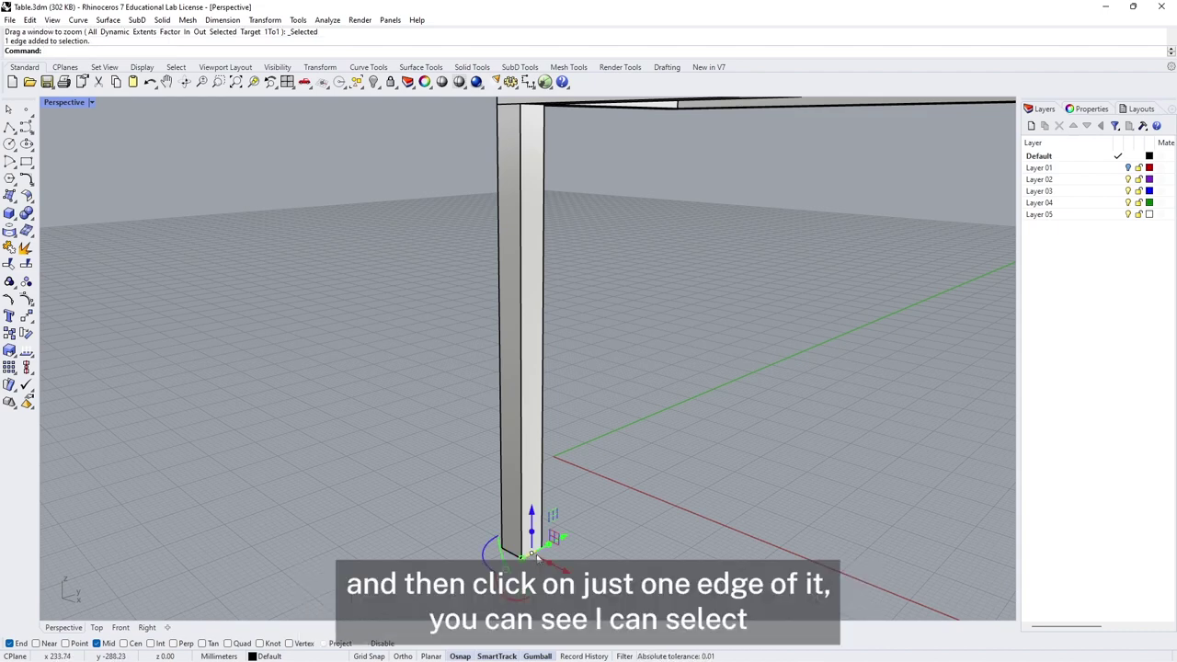
pyautogui.scroll(3, 544, 571)
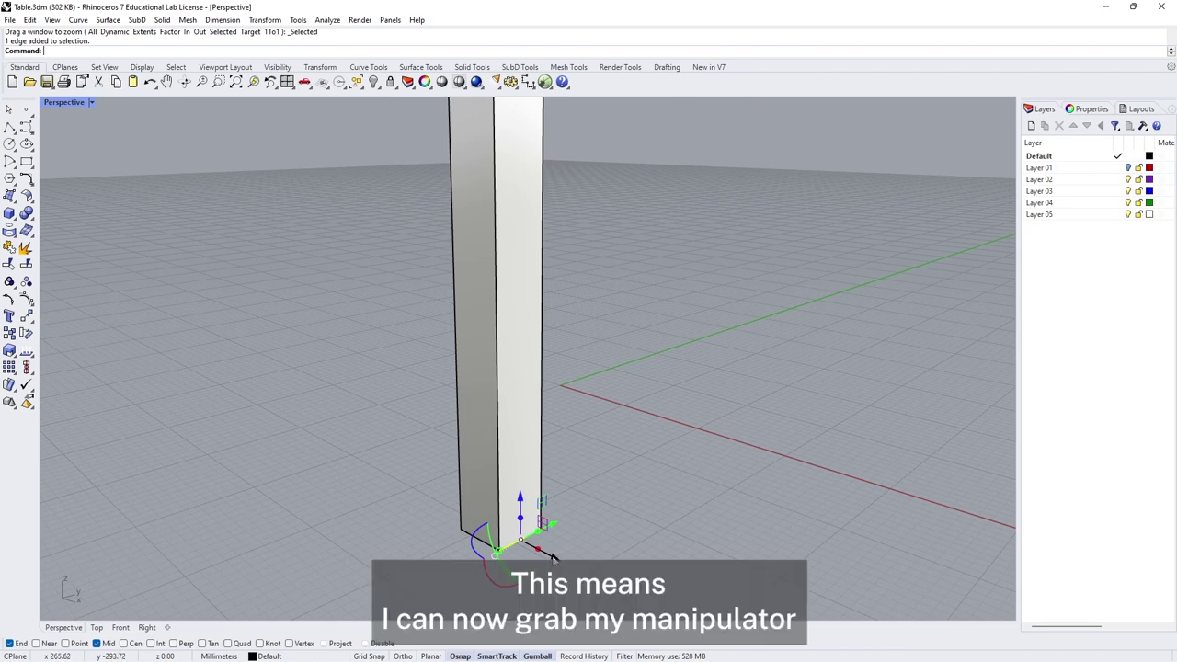
pyautogui.moveTo(553, 557); pyautogui.dragTo(521, 554)
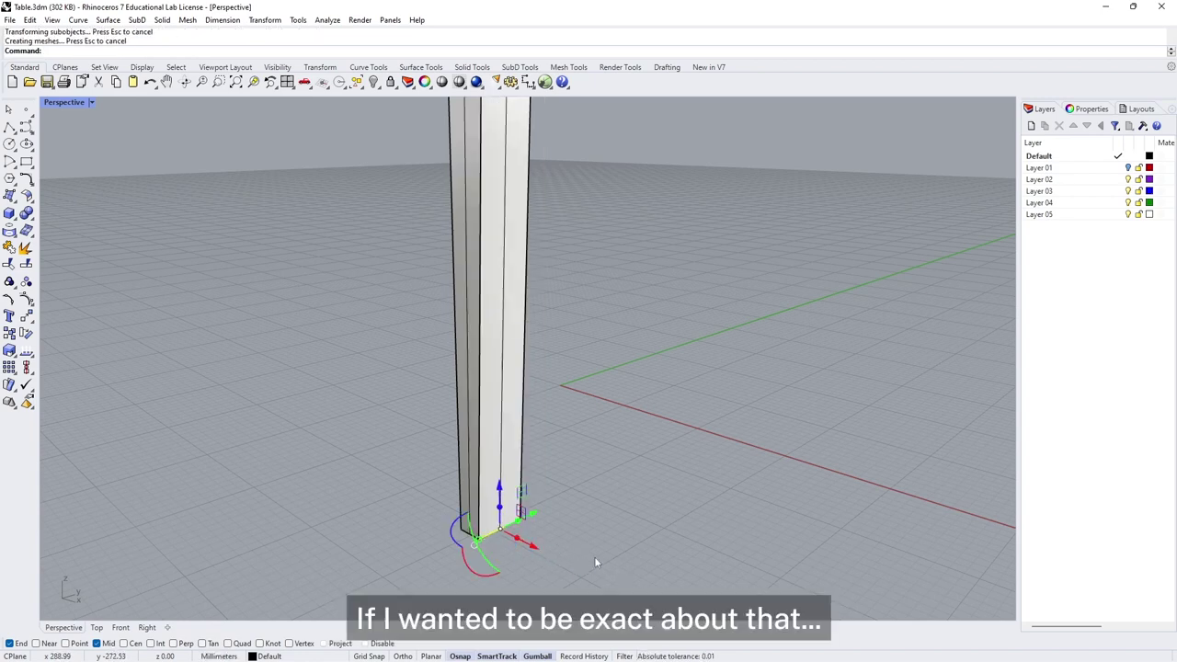
# Undo the freehand taper and move the same bottom edge of the leg exactly -15 mm along the X axis.
pyautogui.hotkey('ctrl', 'z')
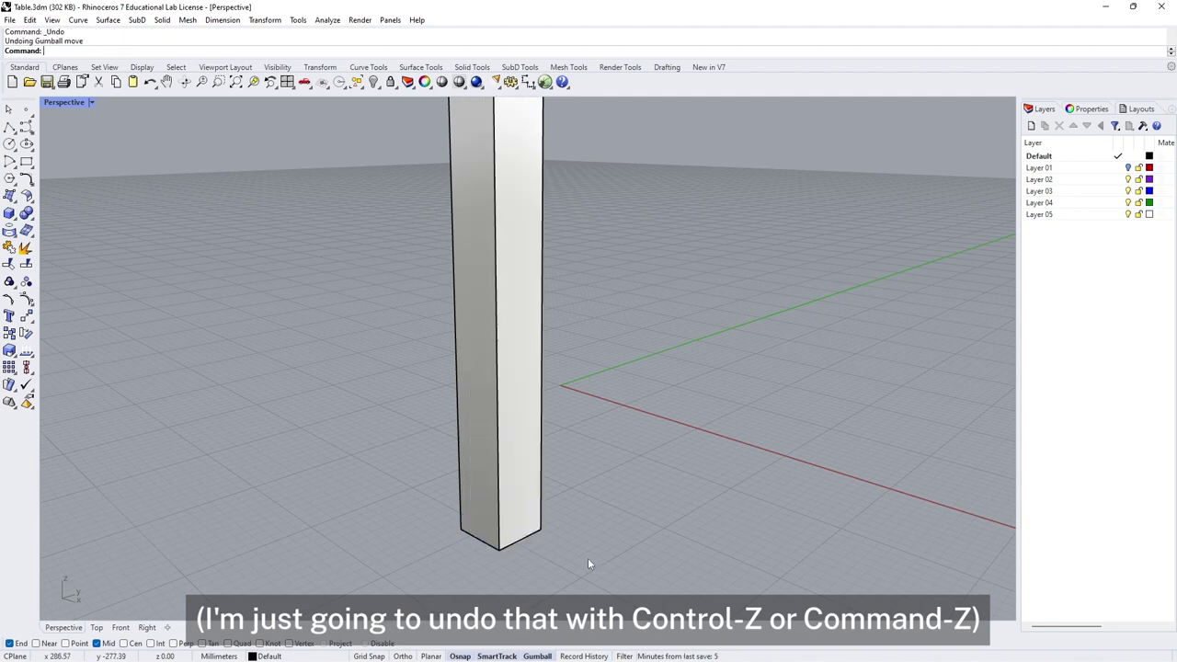
pyautogui.keyDown('ctrl'); pyautogui.keyDown('shift'); pyautogui.click(520, 545); pyautogui.keyUp('shift'); pyautogui.keyUp('ctrl')
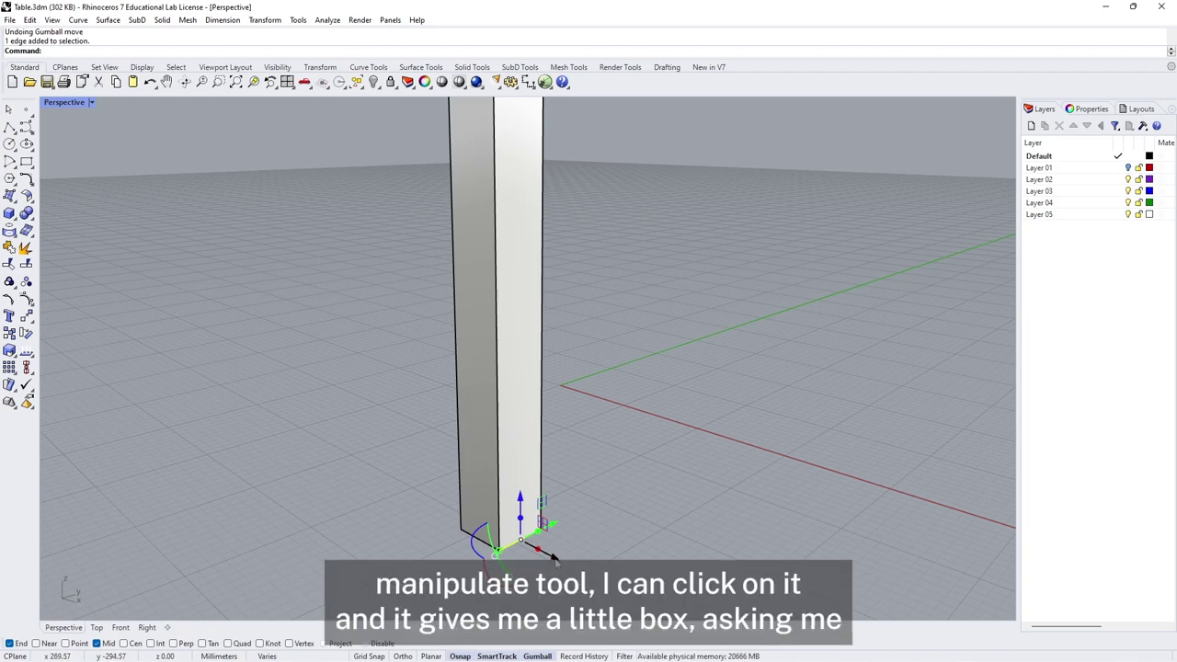
pyautogui.click(553, 557)
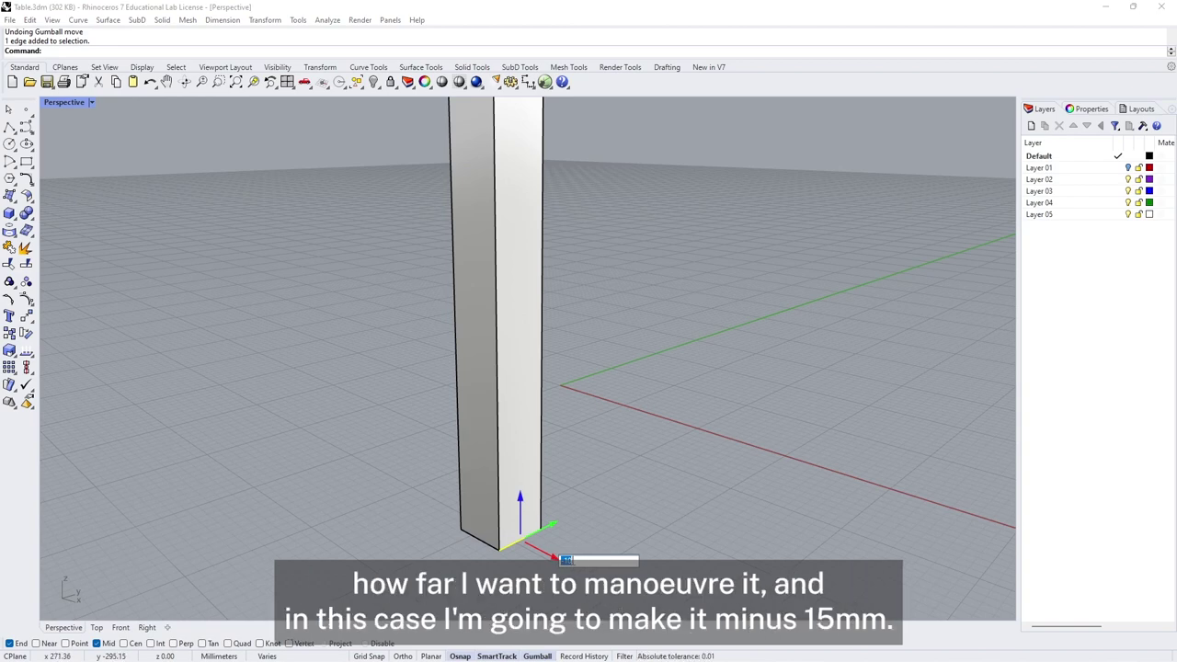
pyautogui.write('-15')
pyautogui.press('Return')
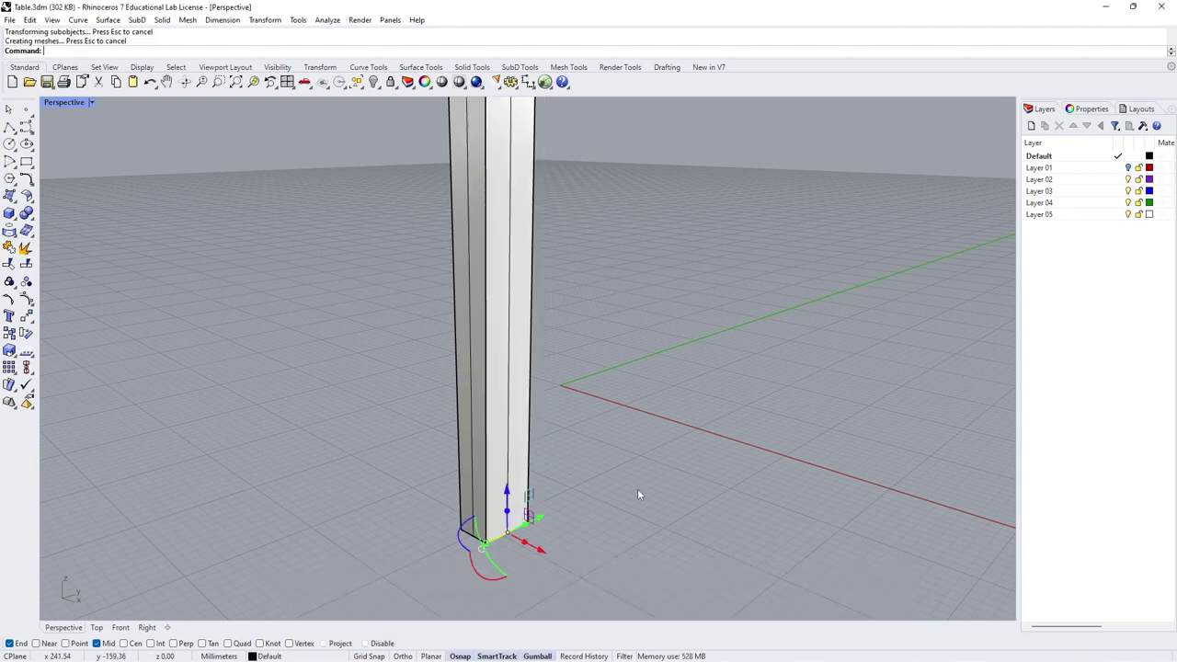
# Select only the adjacent inner bottom edge of the leg and move it -15 mm along the Y axis.
pyautogui.scroll(-2, 624, 485)
pyautogui.scroll(-2, 598, 485)
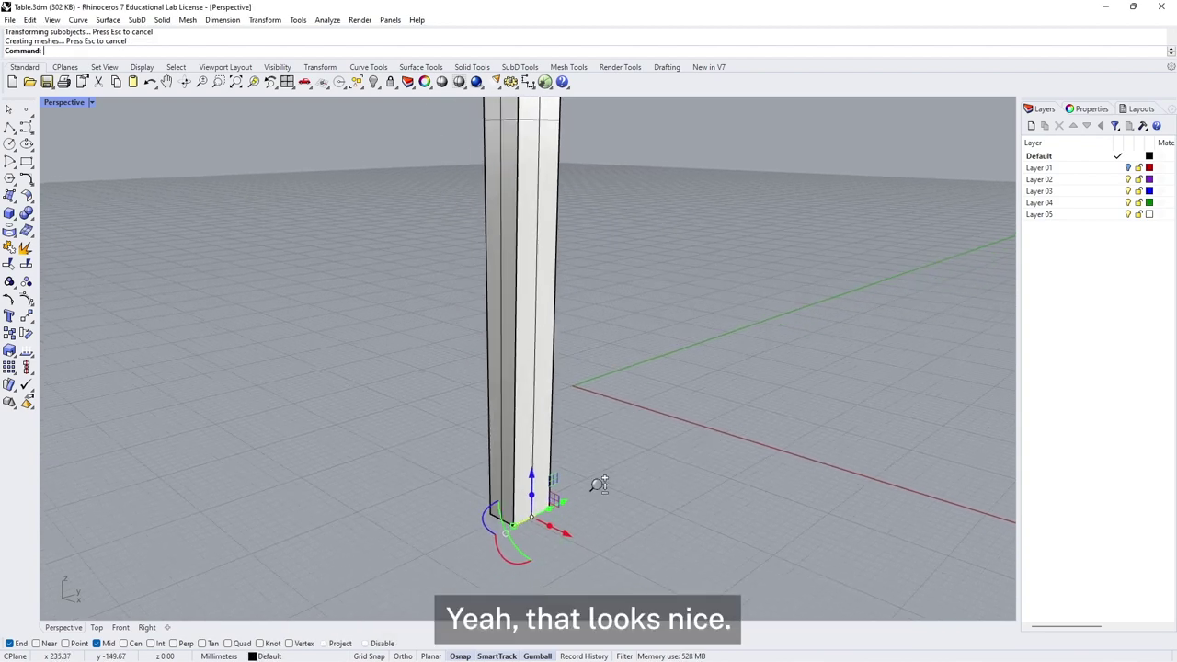
pyautogui.moveTo(599, 485); pyautogui.dragTo(628, 485, button='right')
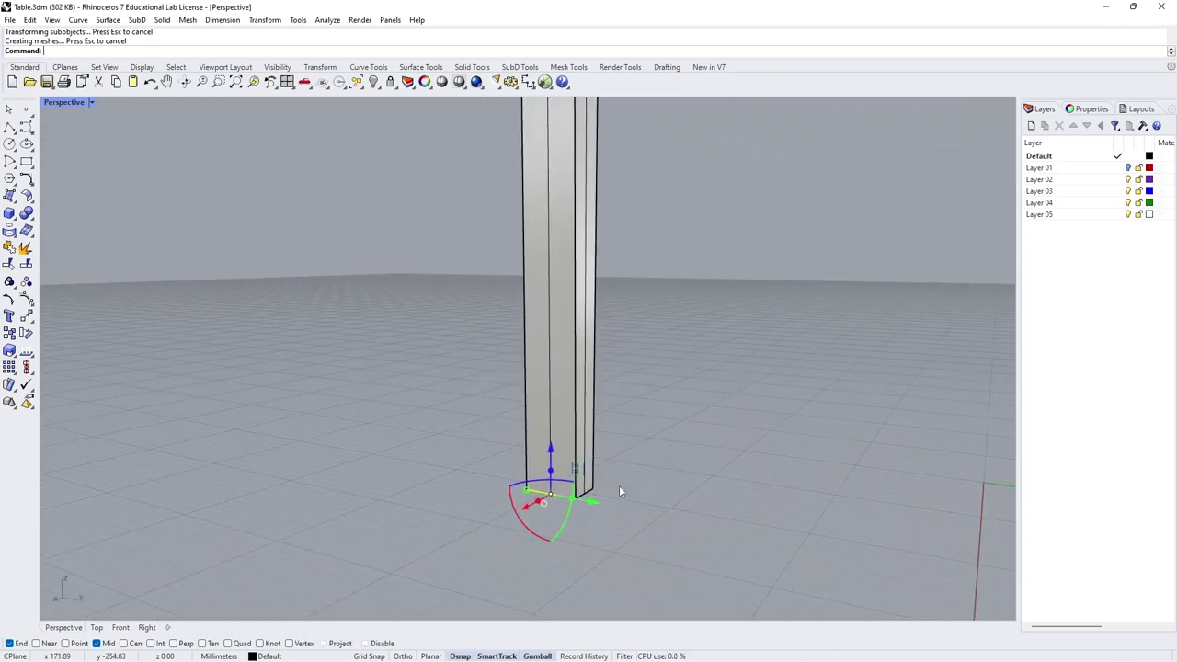
pyautogui.press('Escape')
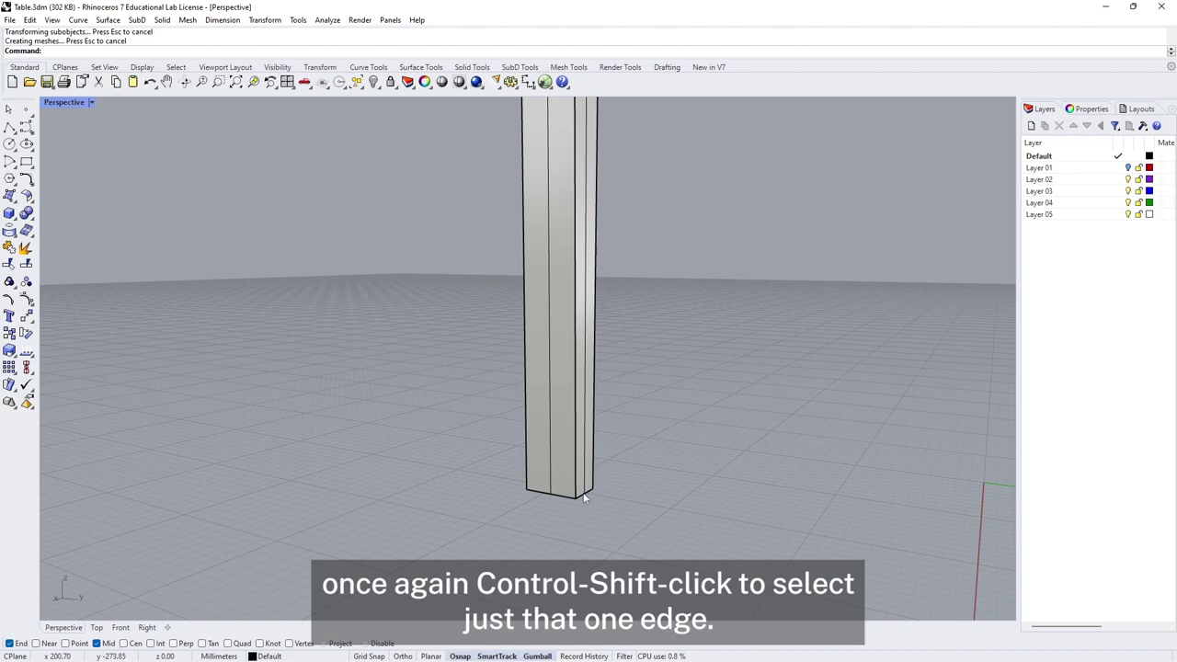
pyautogui.keyDown('ctrl'); pyautogui.keyDown('shift'); pyautogui.click(585, 497); pyautogui.keyUp('shift'); pyautogui.keyUp('ctrl')
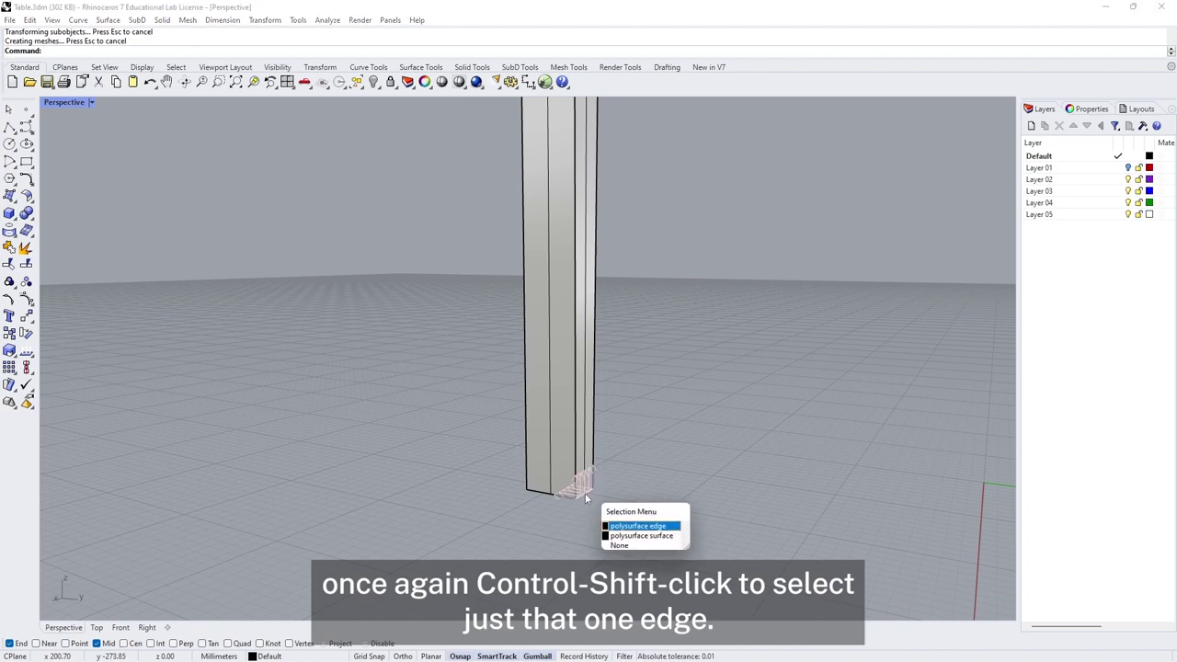
pyautogui.click(628, 526)
pyautogui.moveTo(671, 477); pyautogui.dragTo(615, 461, button='right')
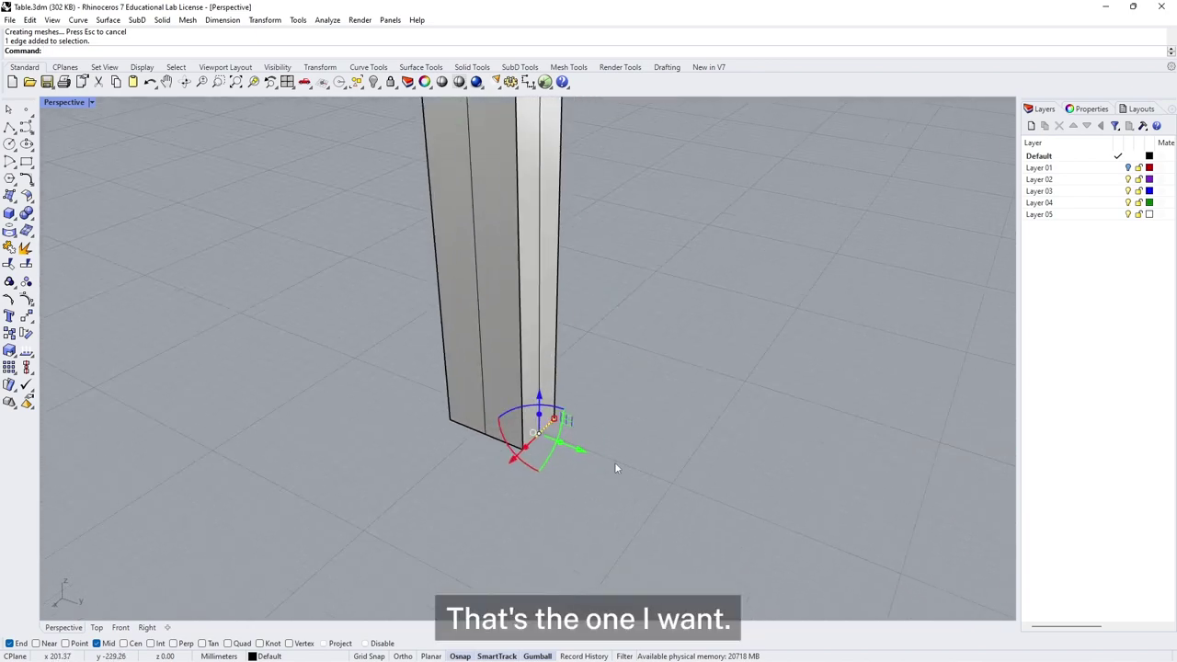
pyautogui.click(580, 453)
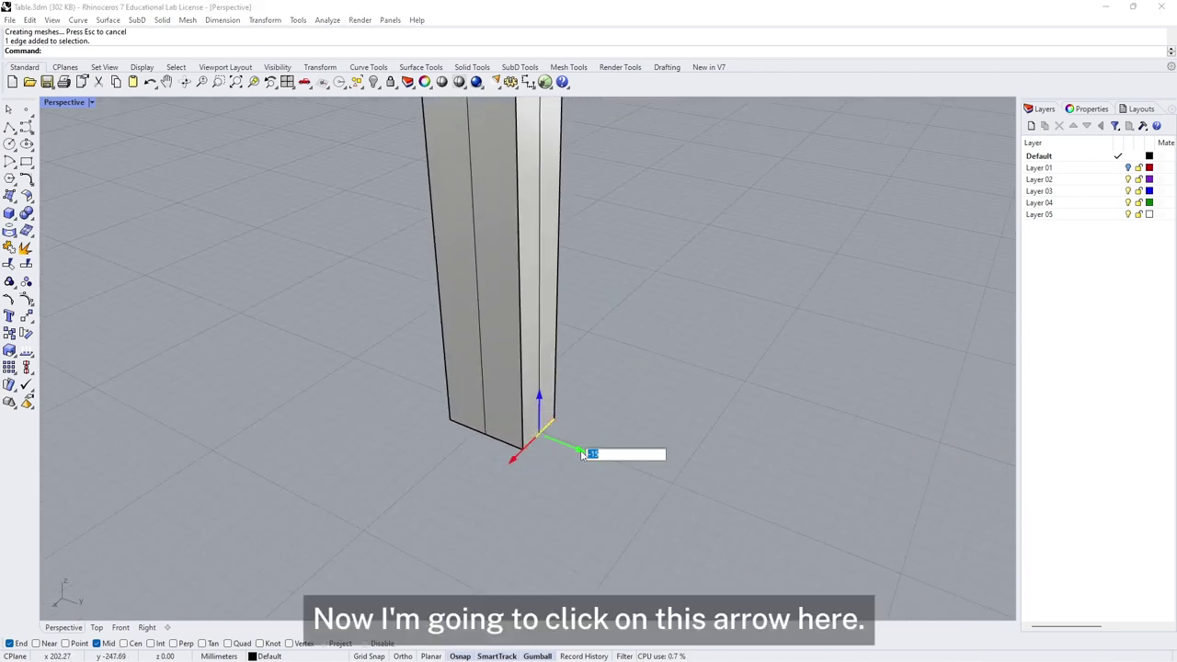
pyautogui.write('-15')
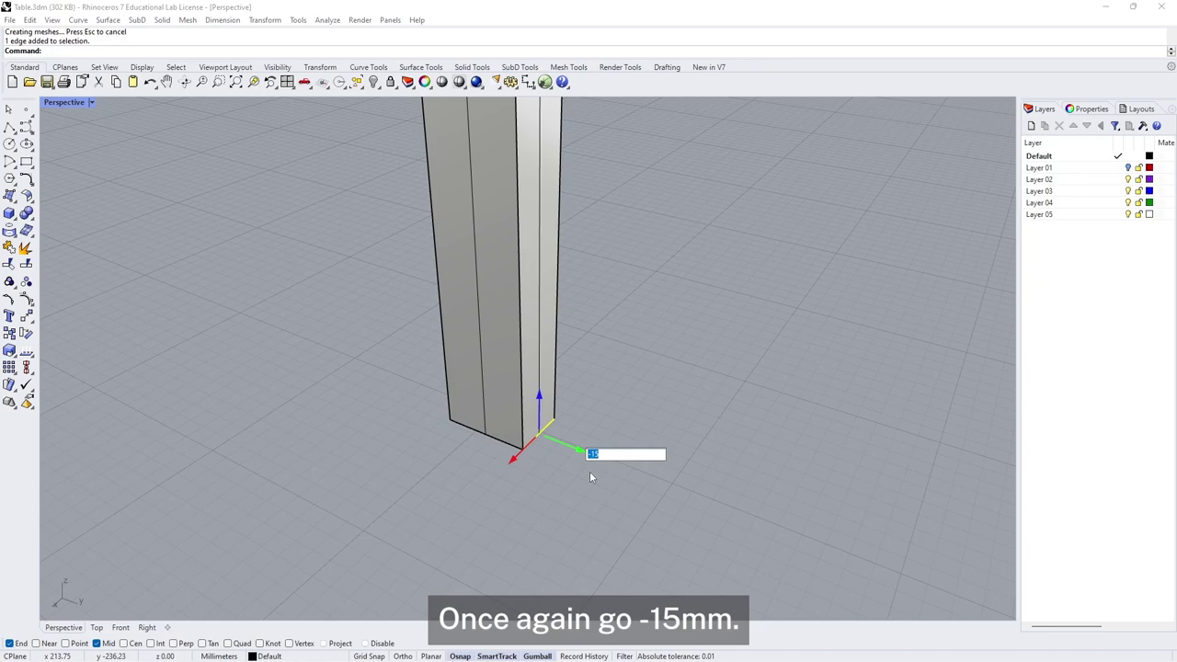
pyautogui.press('Return')
pyautogui.scroll(-8, 555, 481)
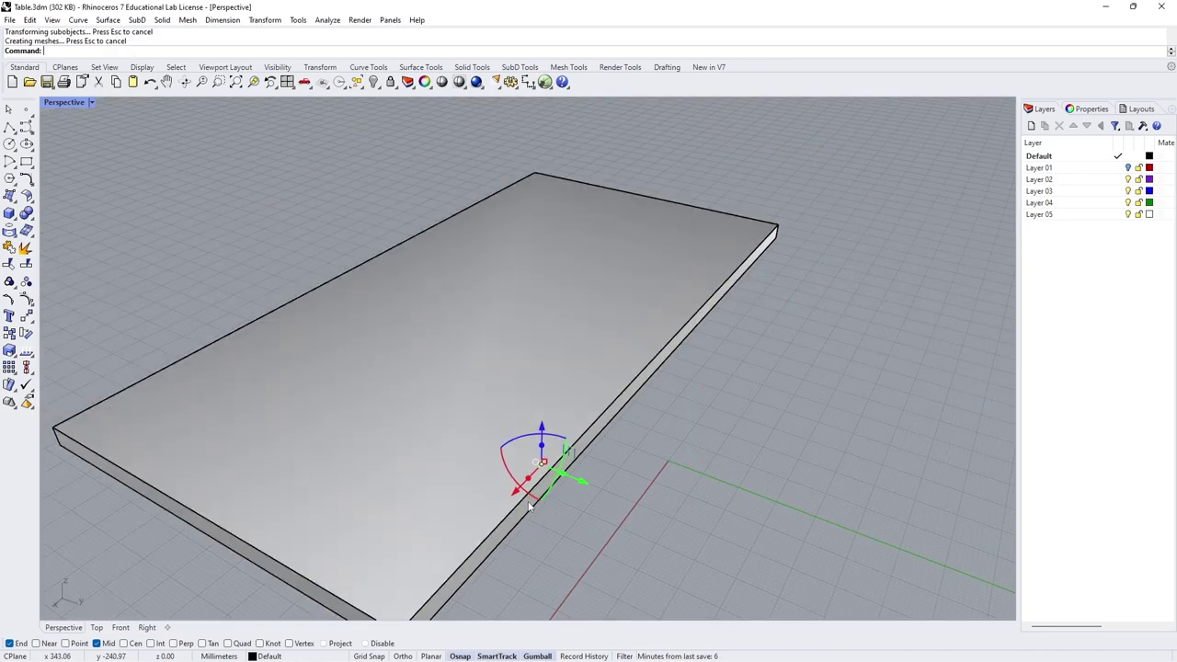
pyautogui.moveTo(529, 505); pyautogui.dragTo(652, 480, button='right')
pyautogui.press('Escape')
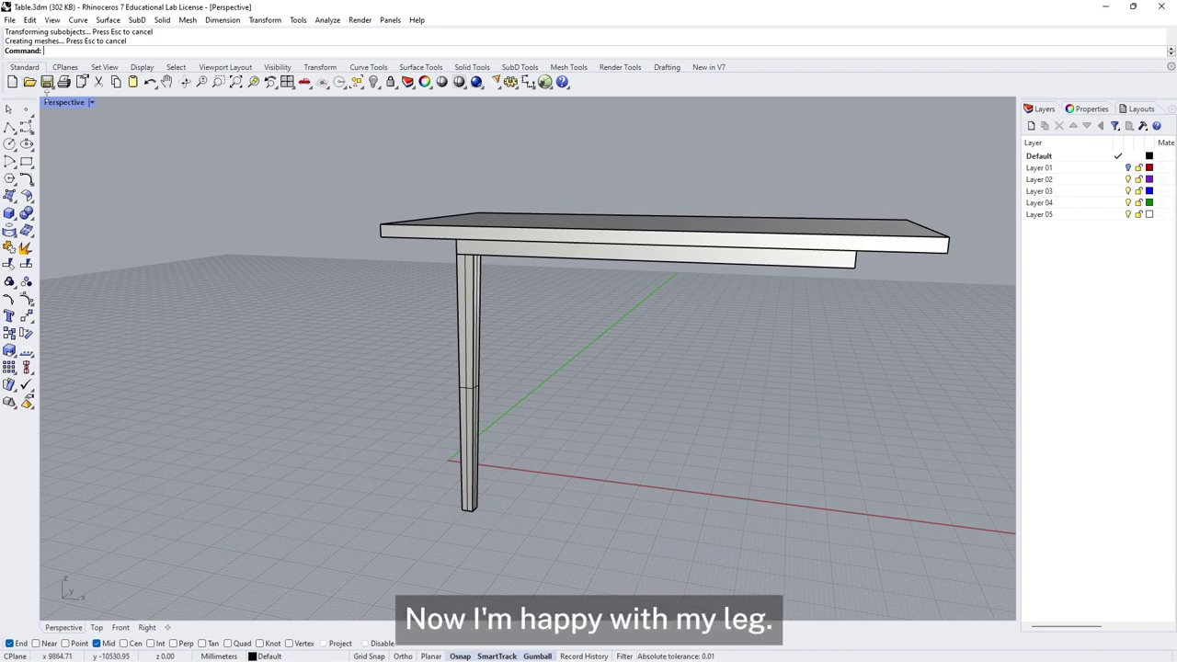
# Return to the four-view layout and mirror the tapered leg to the other end of the table across the midpoints of the tabletop's long edges.
pyautogui.doubleClick(64, 102)
pyautogui.scroll(-2, 319, 296)
pyautogui.scroll(5, 212, 254)
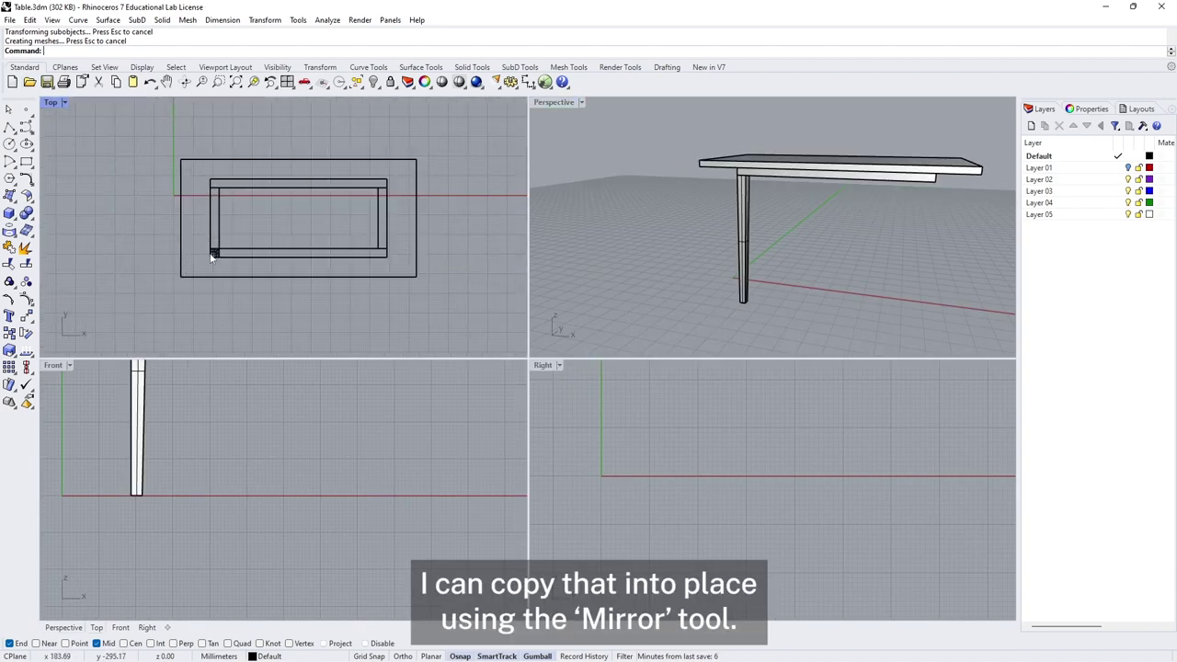
pyautogui.scroll(-3, 268, 208)
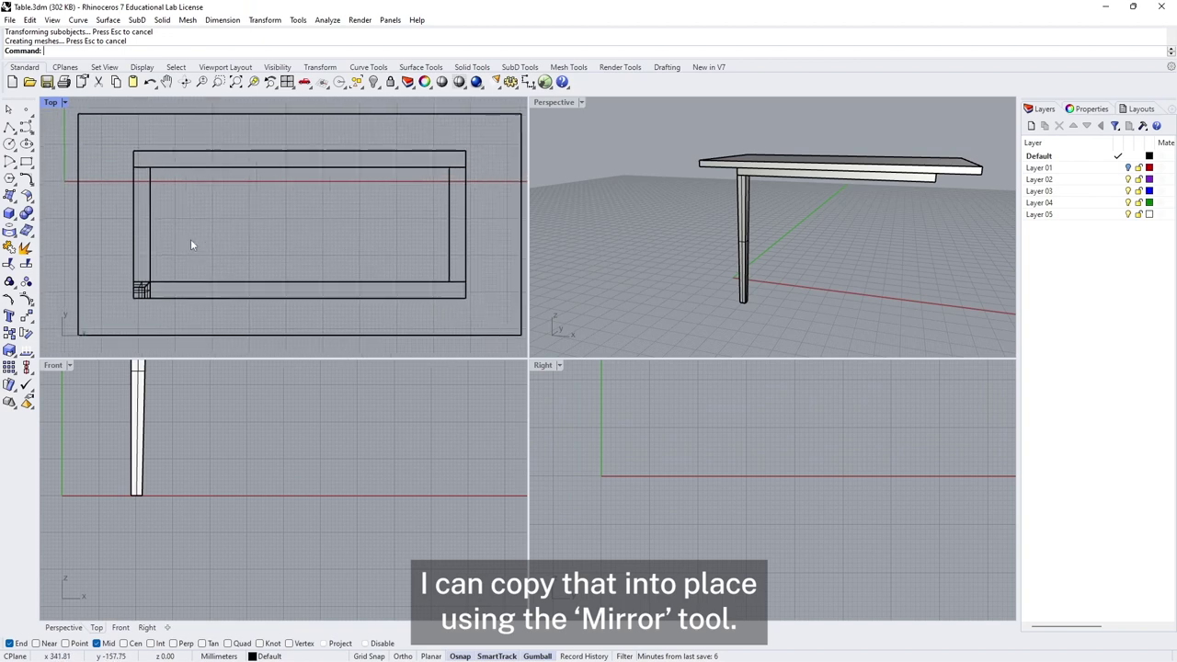
pyautogui.click(142, 292)
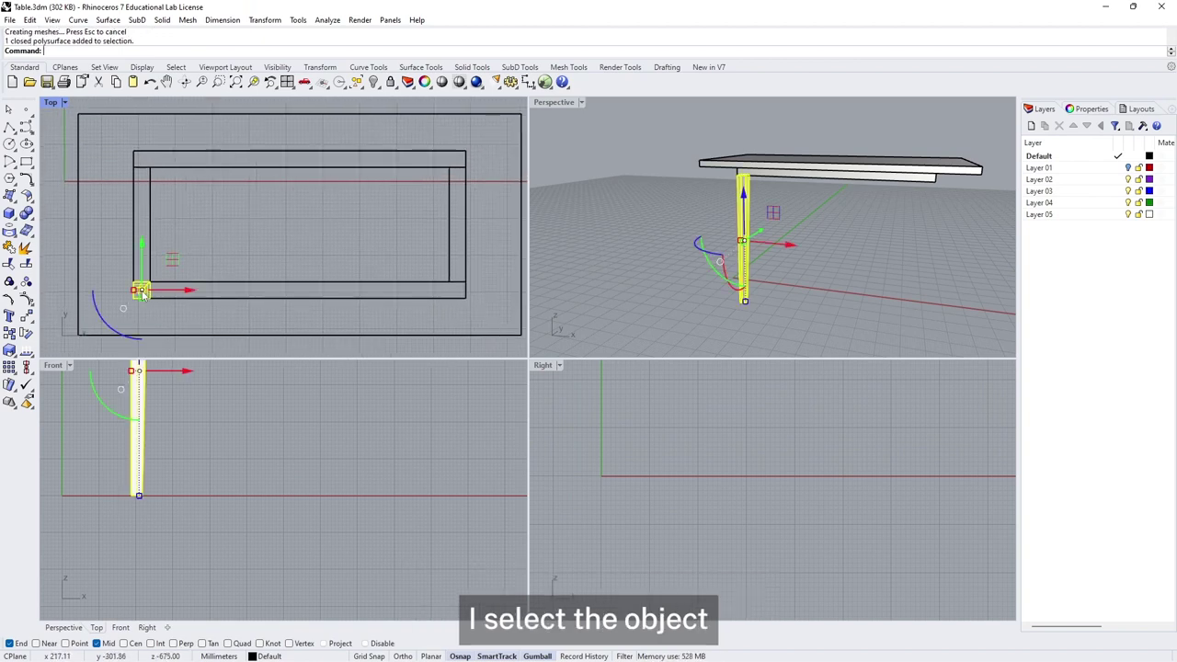
pyautogui.click(30, 319)
pyautogui.click(44, 340)
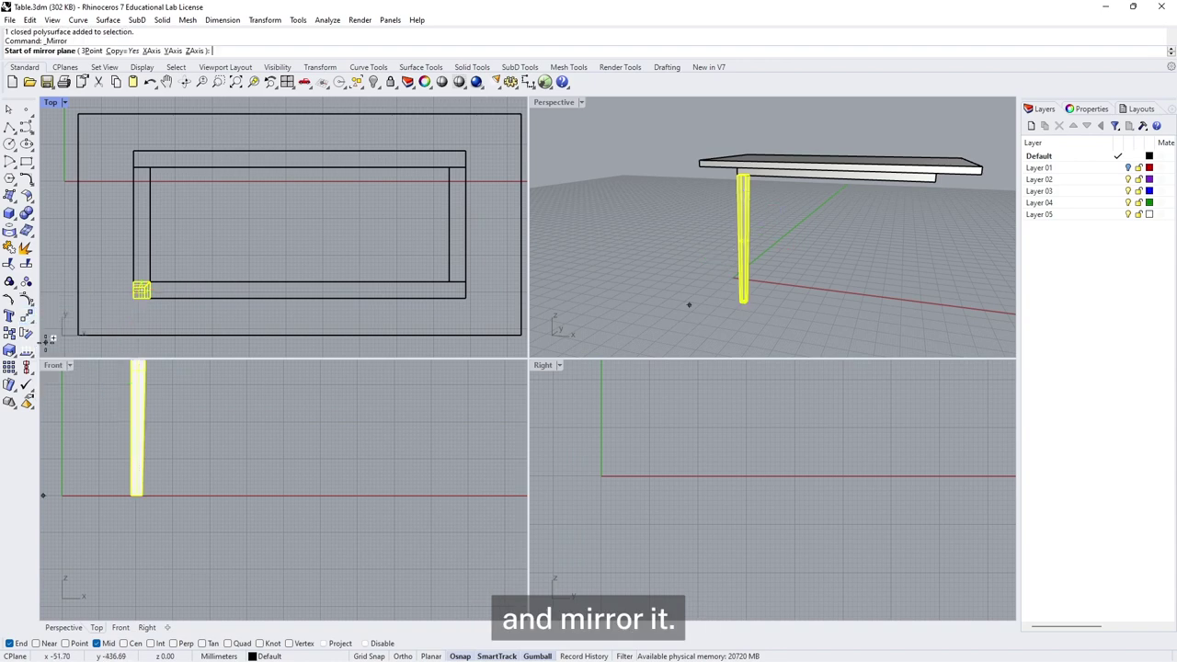
pyautogui.click(299, 115)
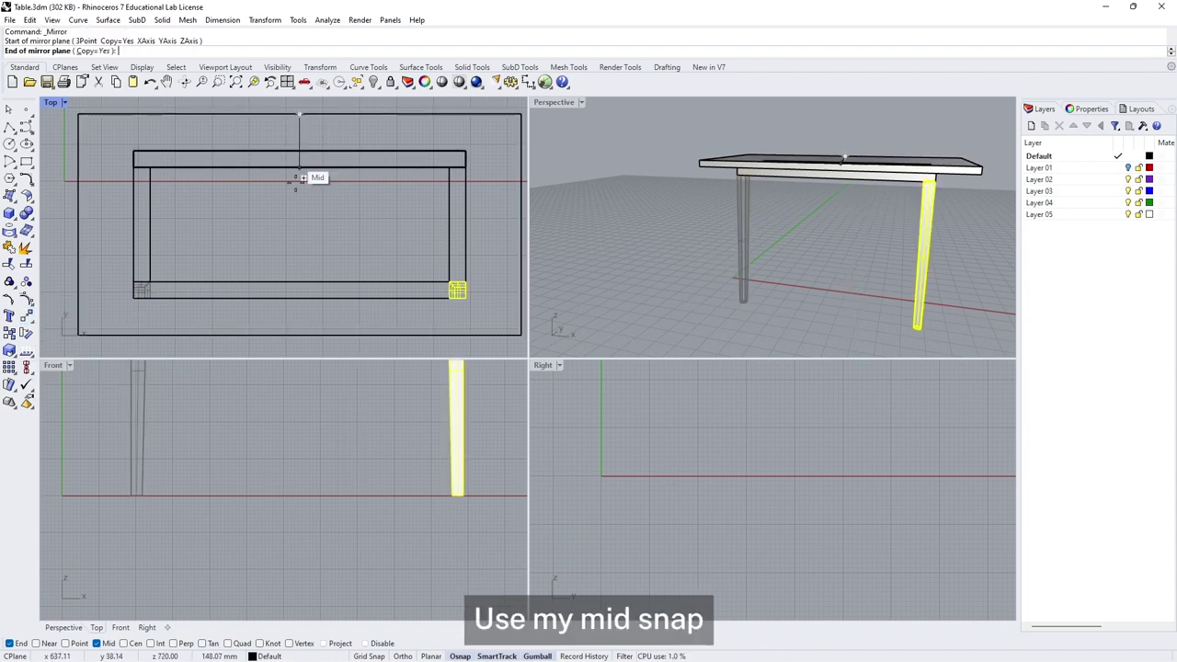
pyautogui.click(300, 332)
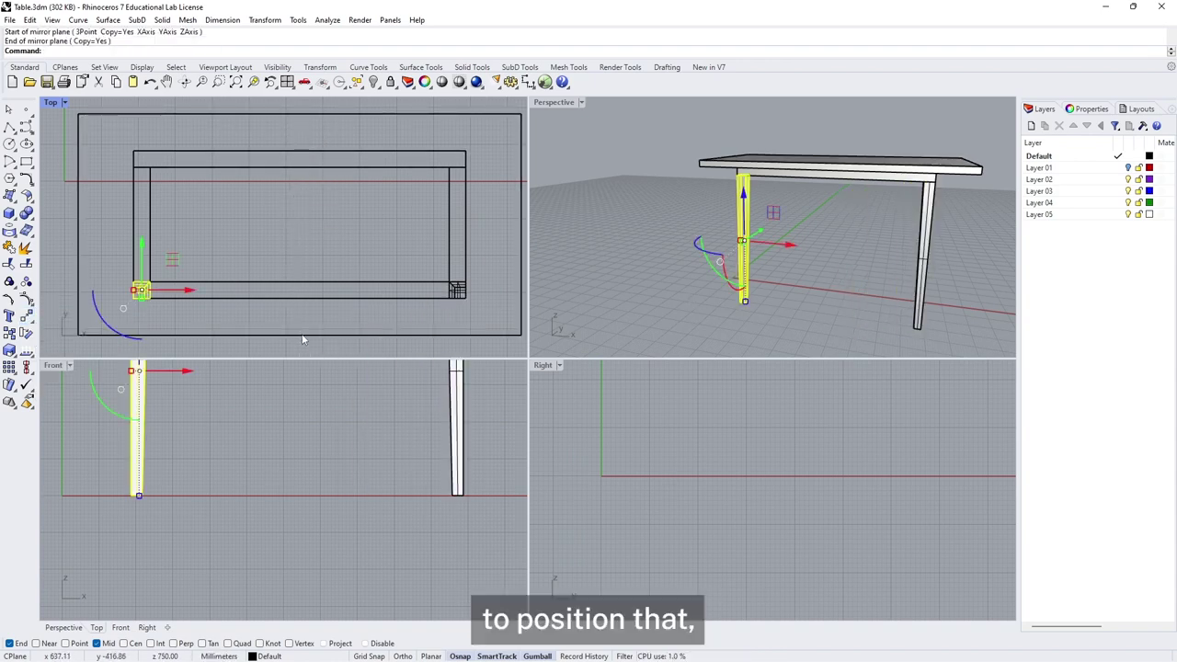
pyautogui.press('Escape')
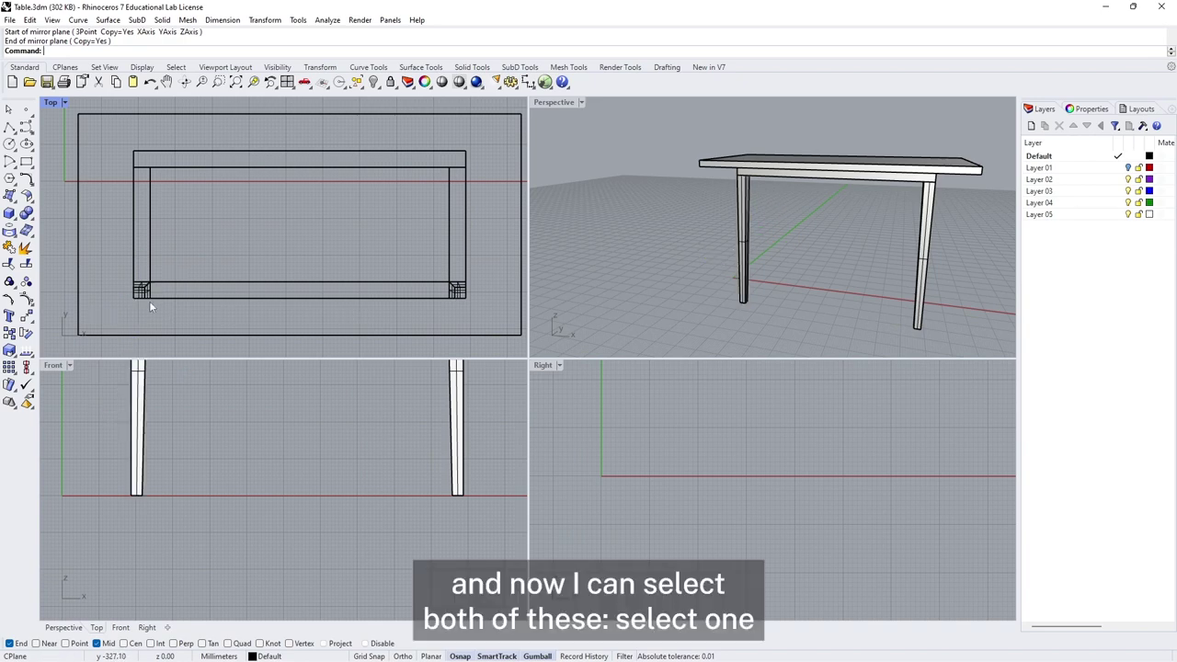
# Mirror both front legs to the opposite long side across the horizontal centreline through the midpoint of the tabletop's short edge.
pyautogui.click(141, 291)
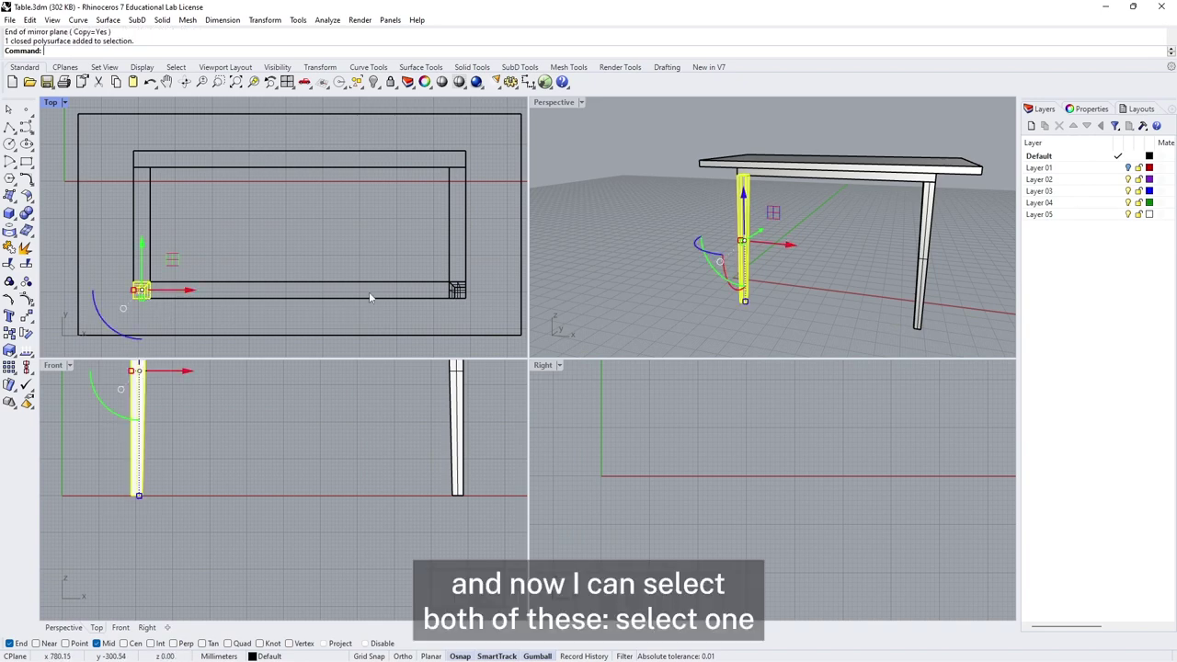
pyautogui.keyDown('shift'); pyautogui.click(457, 291); pyautogui.keyUp('shift')
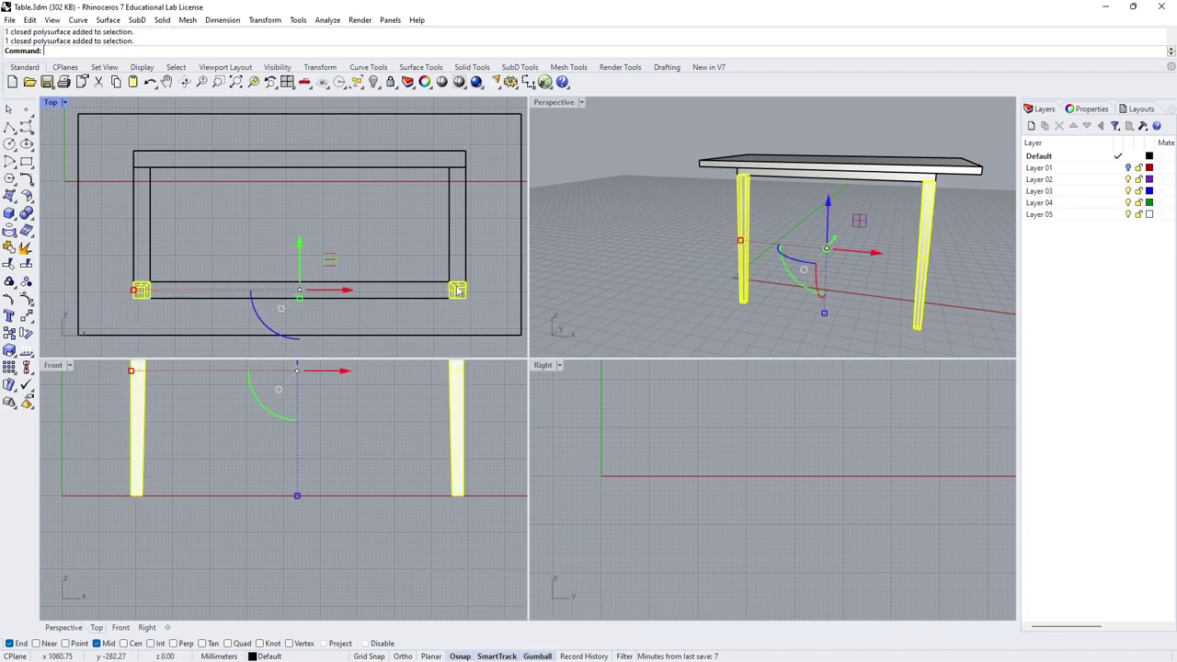
pyautogui.click(27, 317)
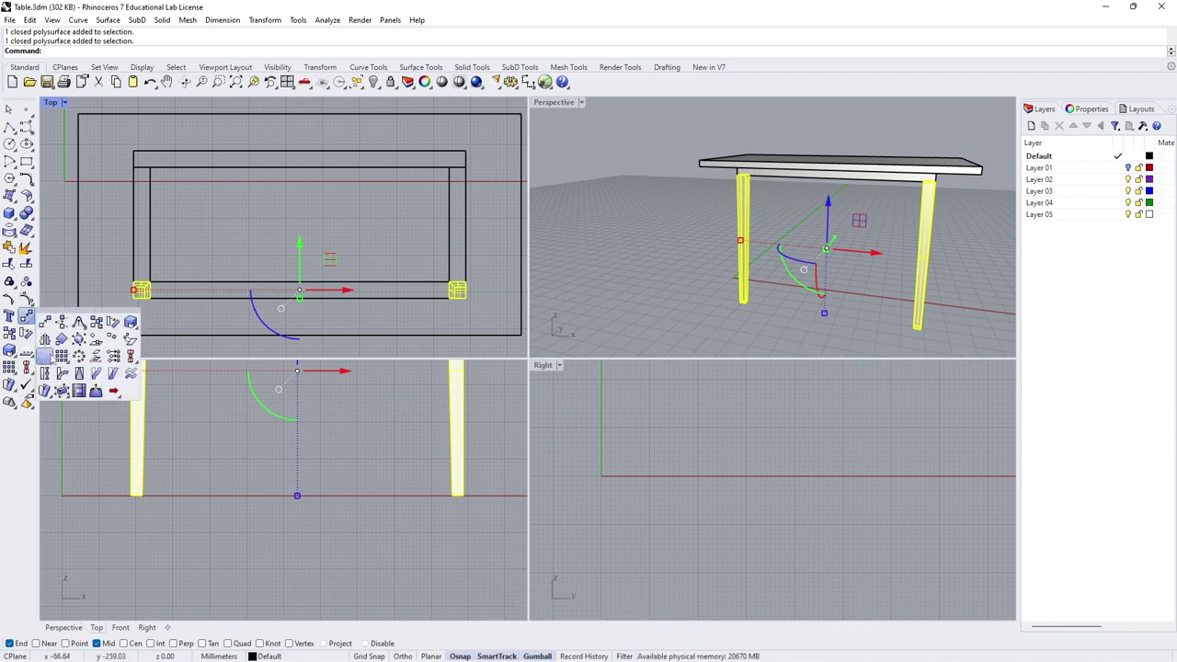
pyautogui.click(44, 339)
pyautogui.click(82, 223)
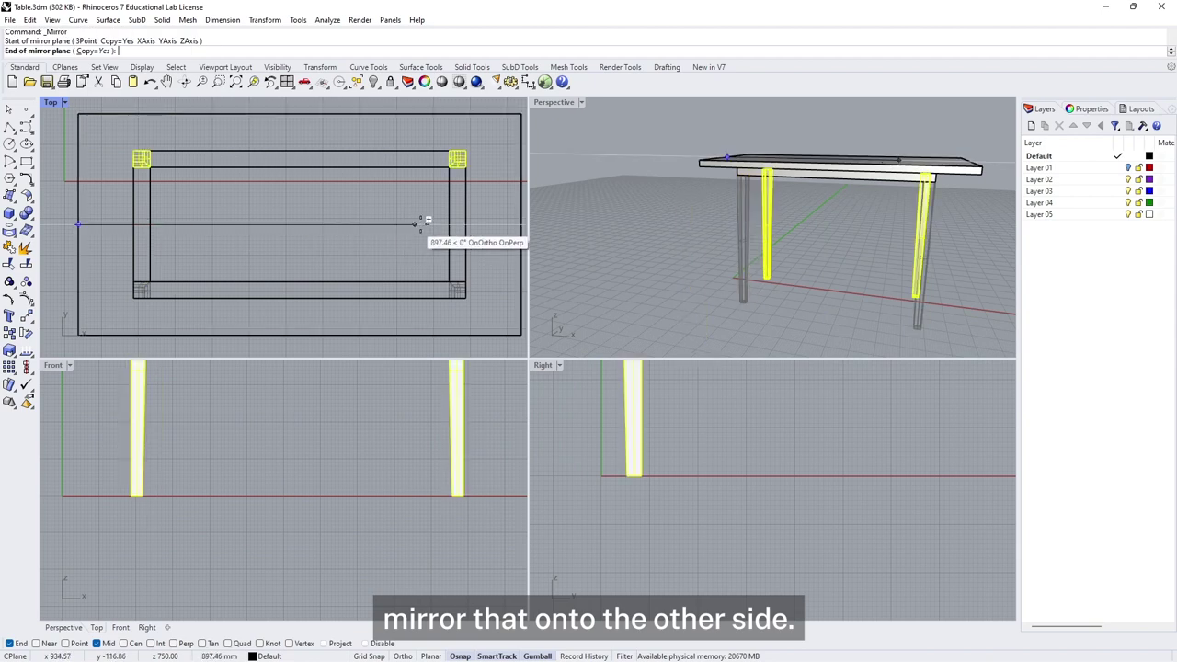
pyautogui.click(520, 224)
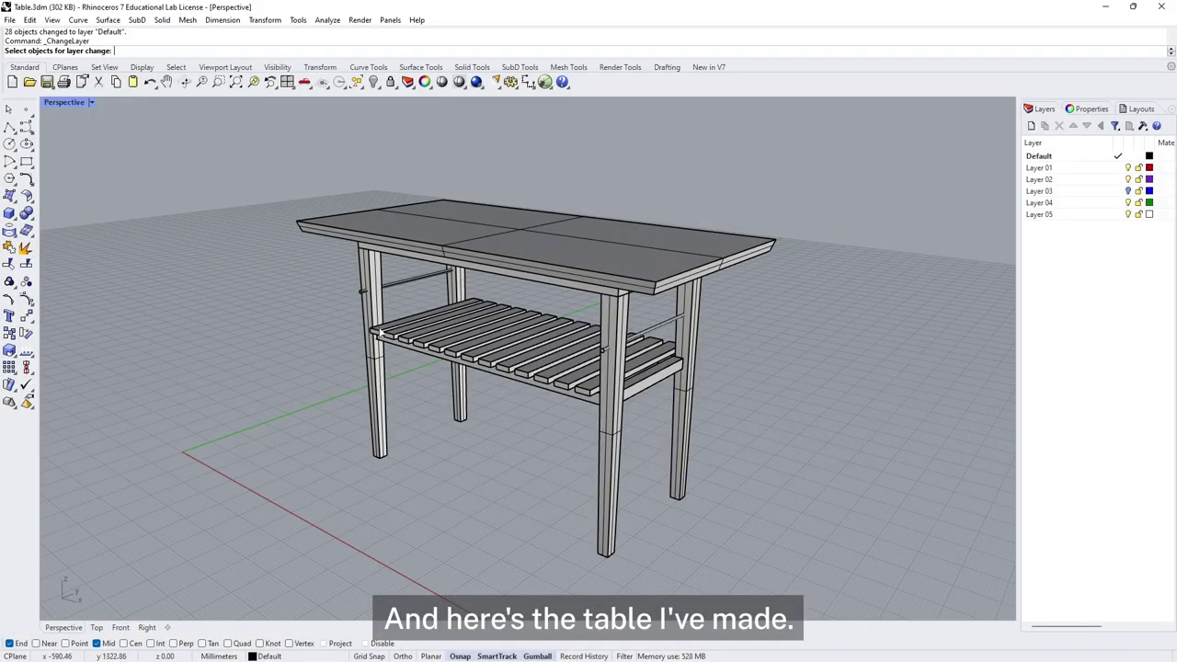
# Examine the finished table from below and close up: the lower rails, the slatted shelf and the metal bars between the legs.
pyautogui.moveTo(576, 402); pyautogui.dragTo(507, 304, button='right')
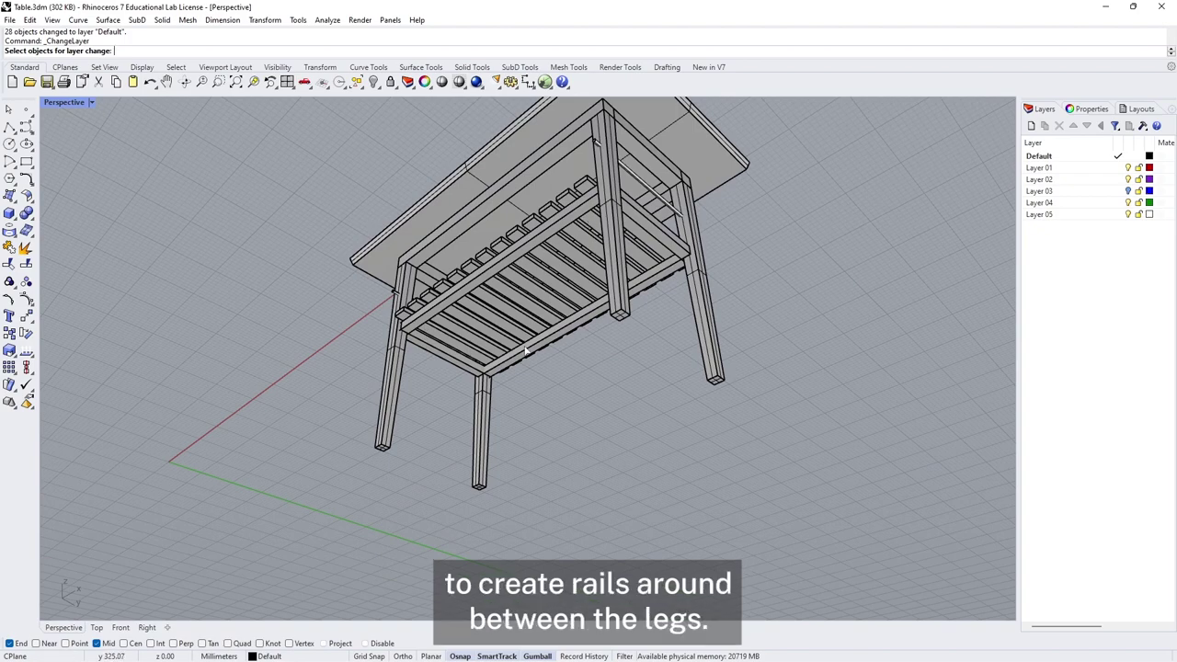
pyautogui.moveTo(573, 261); pyautogui.dragTo(443, 380, button='right')
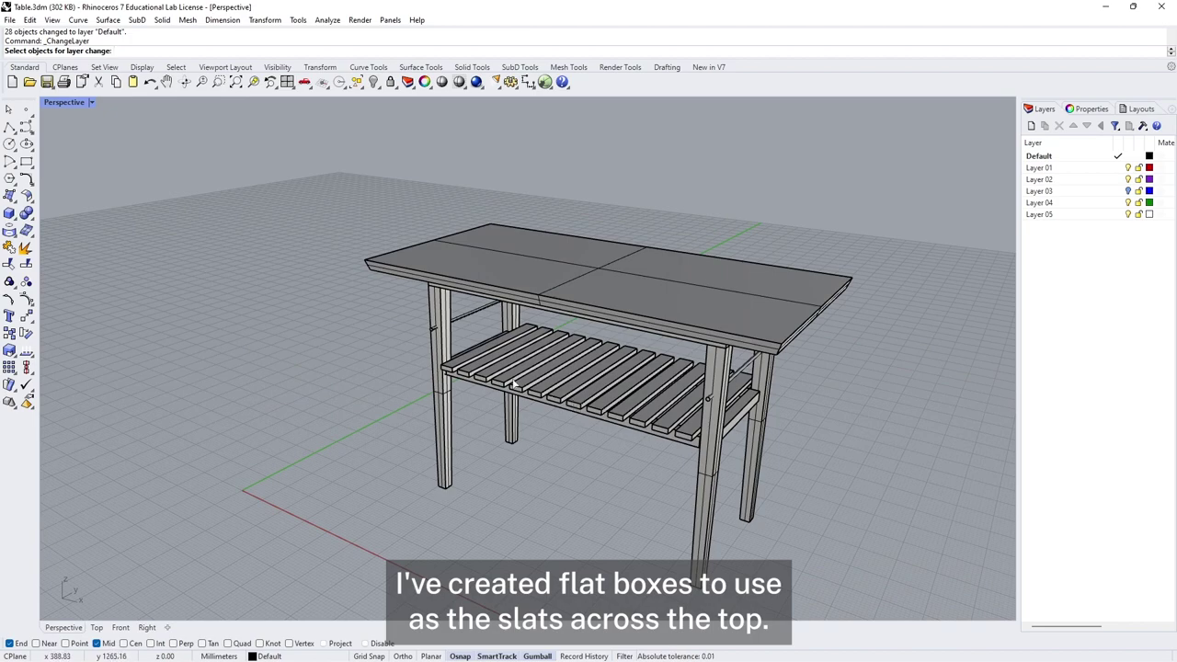
pyautogui.scroll(5, 733, 411)
pyautogui.moveTo(733, 411); pyautogui.dragTo(444, 315, button='right')
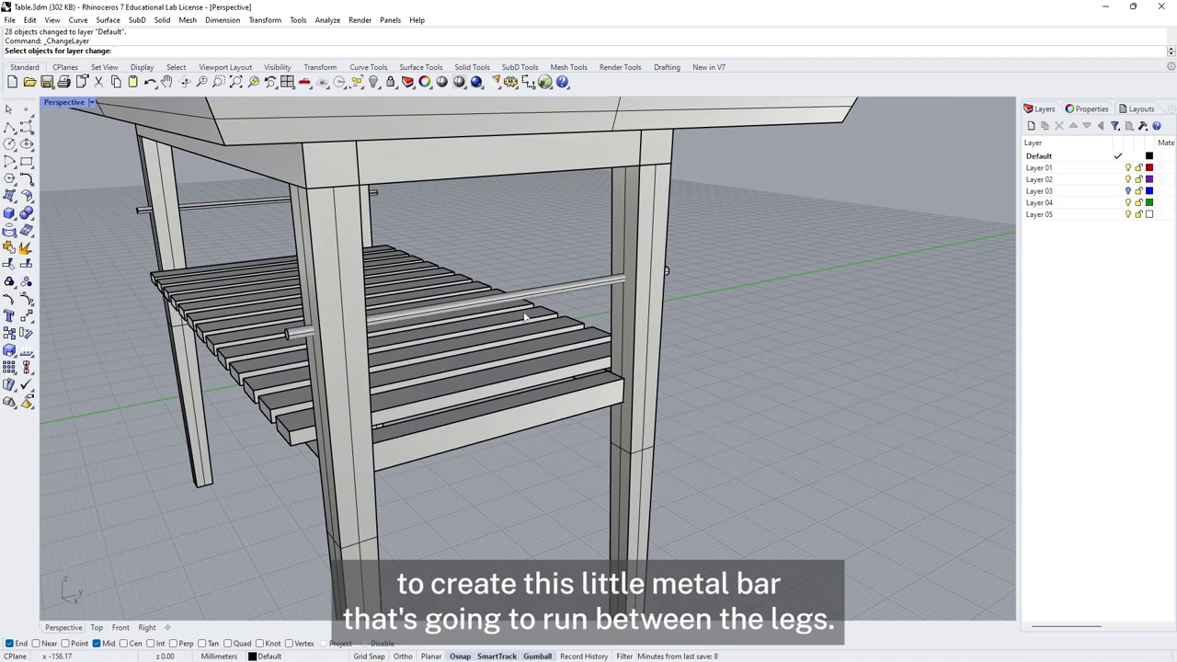
pyautogui.scroll(-5, 315, 329)
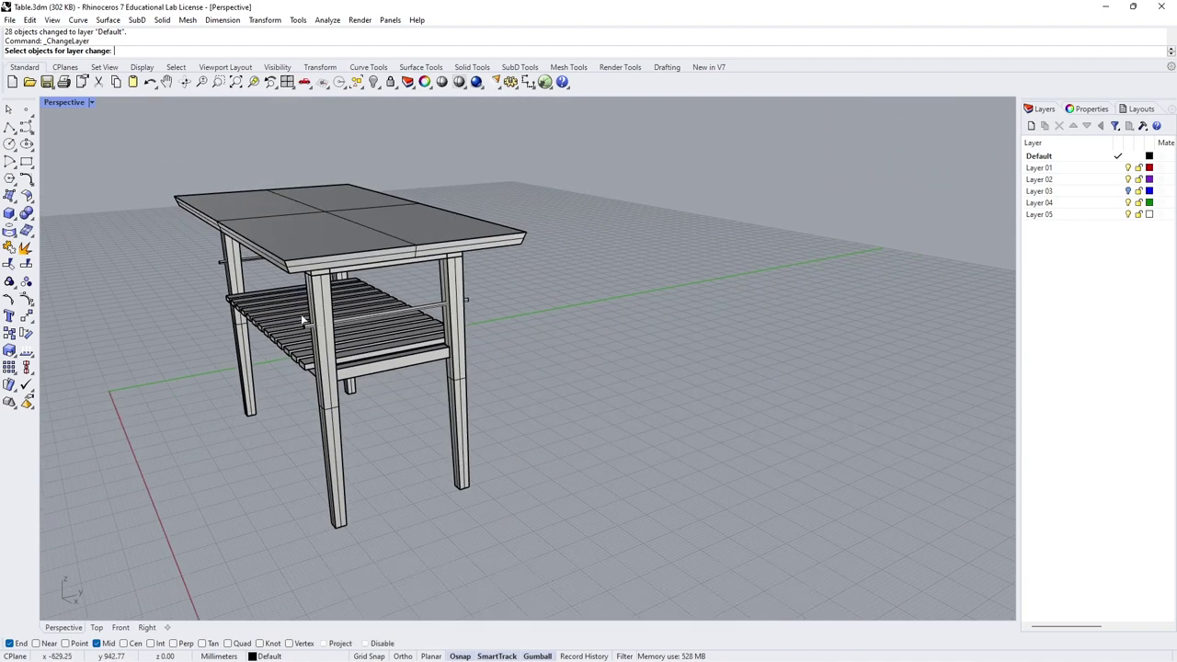
pyautogui.moveTo(314, 328); pyautogui.dragTo(376, 314, button='right')
pyautogui.scroll(3, 376, 313)
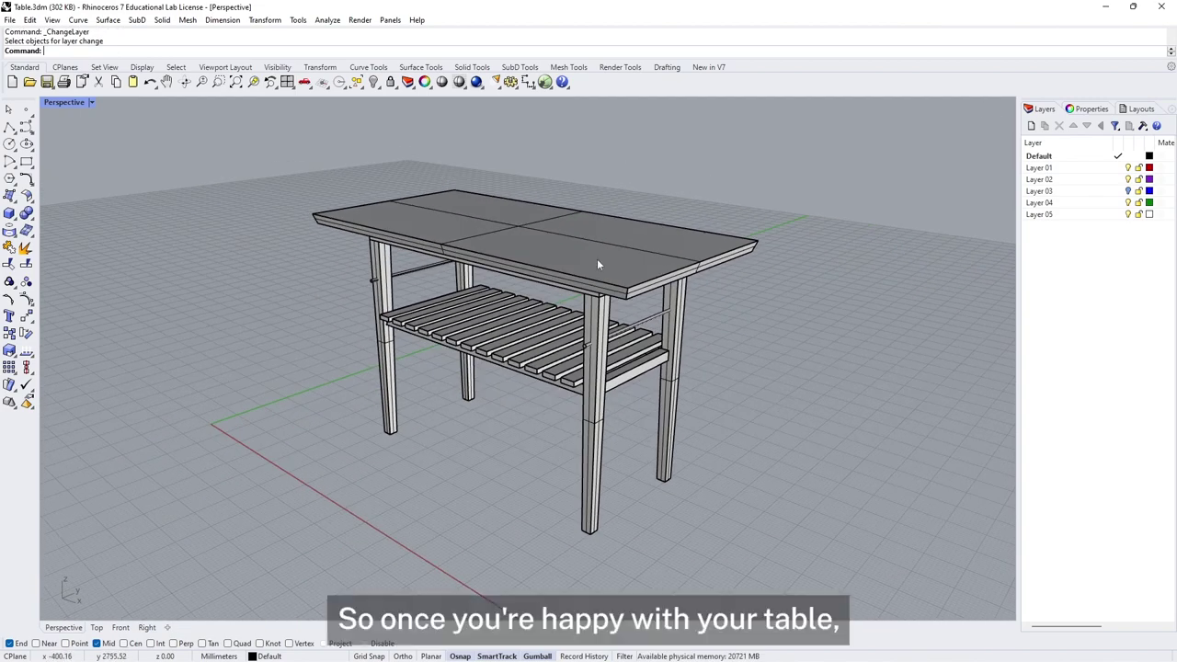
# Save the finished table model under its existing file name.
pyautogui.click(9, 19)
pyautogui.moveTo(30, 20)
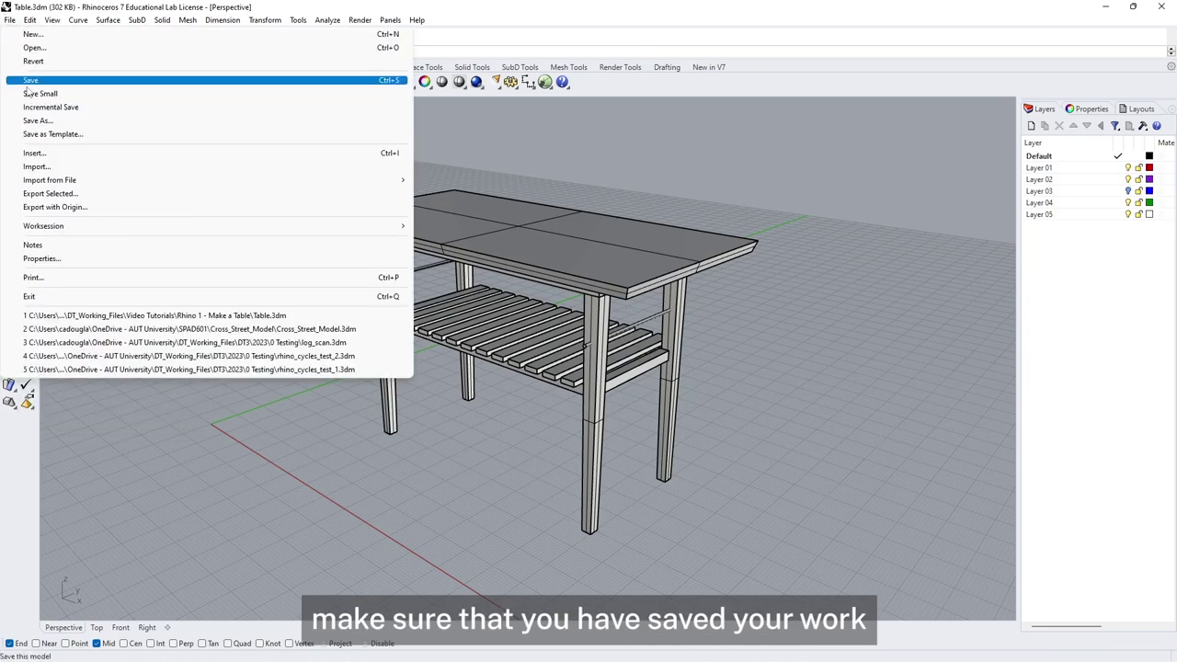
pyautogui.click(29, 81)
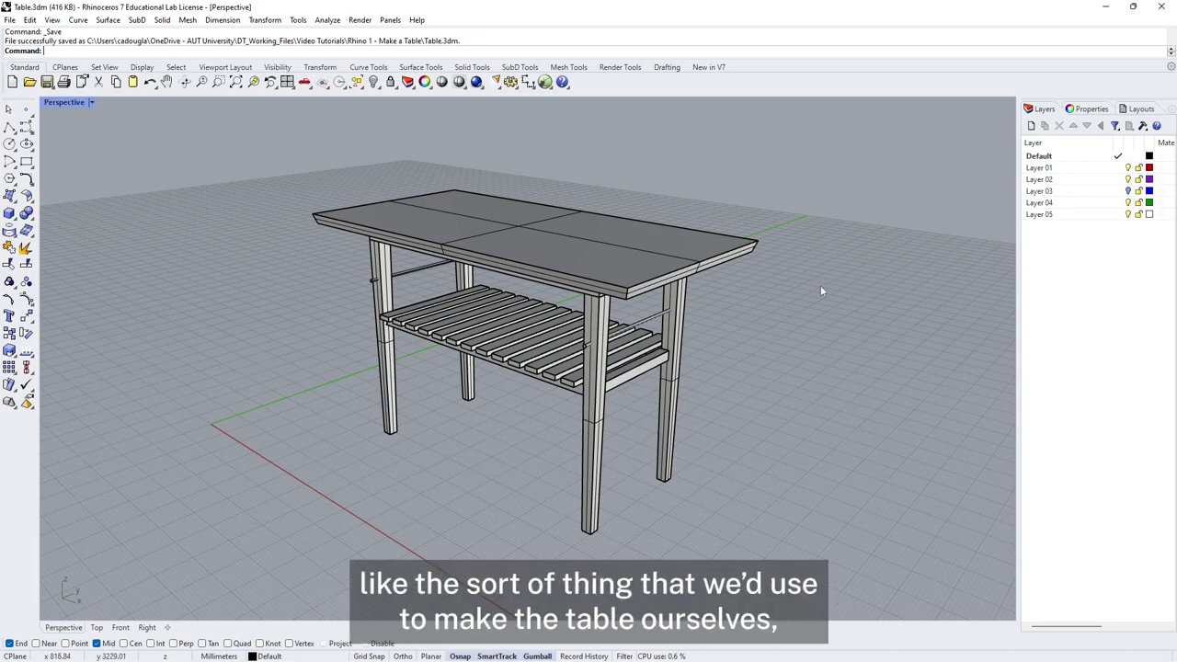
# Select all parts of the table in the perspective view and start Make2D.
pyautogui.moveTo(774, 331)
pyautogui.keyDown('shift'); pyautogui.mouseDown(button='right')
pyautogui.moveTo(773, 359)
pyautogui.moveTo(777, 345)
pyautogui.moveTo(843, 325)
pyautogui.moveTo(749, 383)
pyautogui.moveTo(781, 353)
pyautogui.mouseUp(button='right'); pyautogui.keyUp('shift')
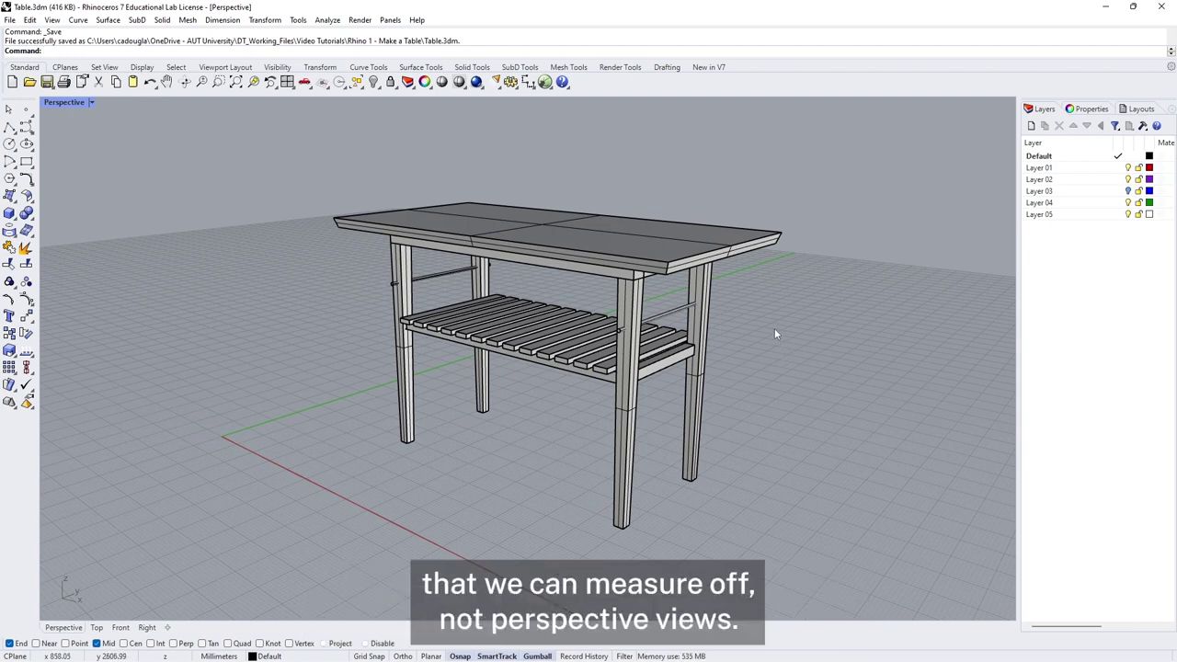
pyautogui.moveTo(774, 335); pyautogui.dragTo(240, 343, button='right')
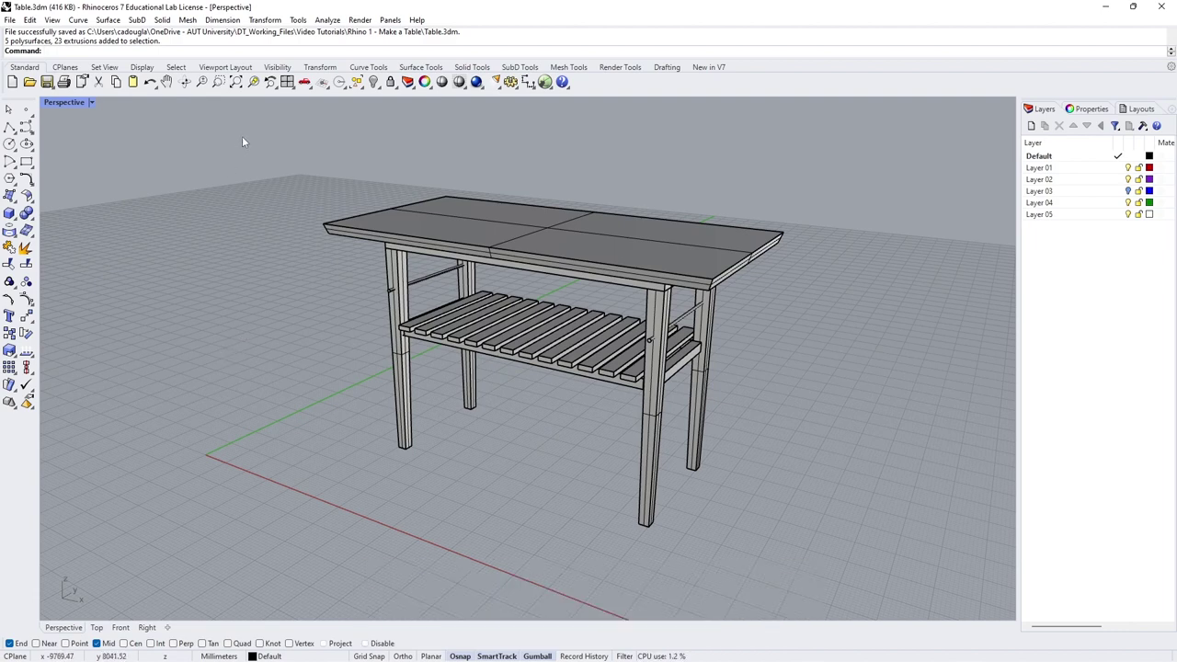
pyautogui.moveTo(242, 136); pyautogui.dragTo(862, 573)
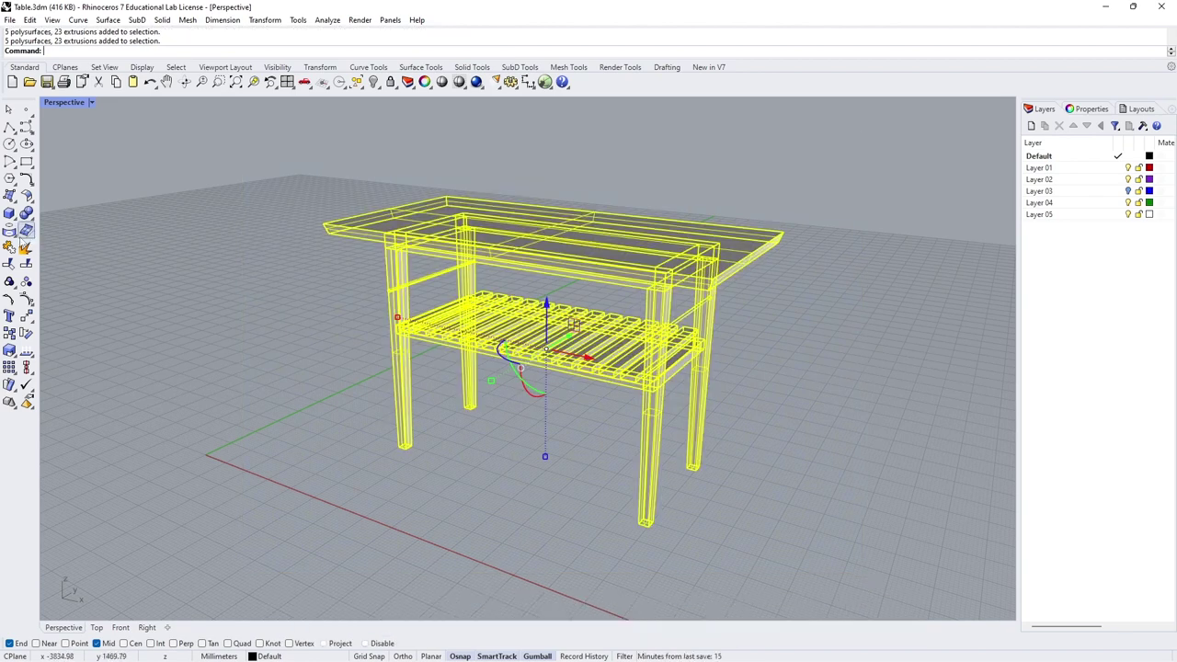
pyautogui.click(26, 231)
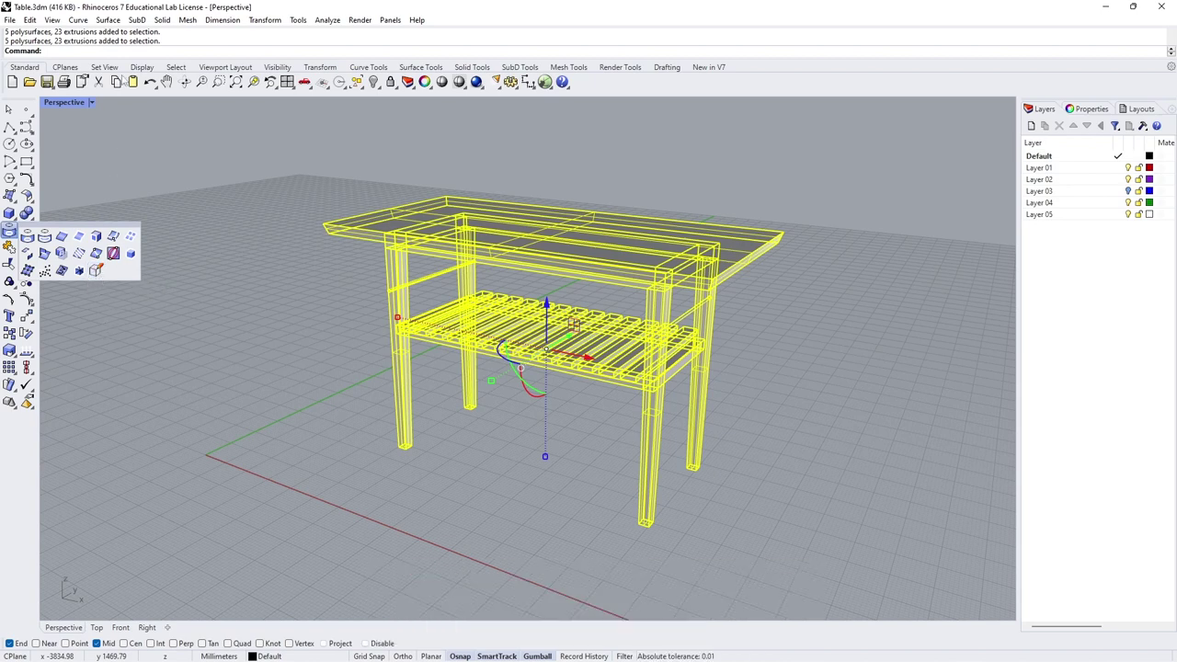
pyautogui.write('Make2D')
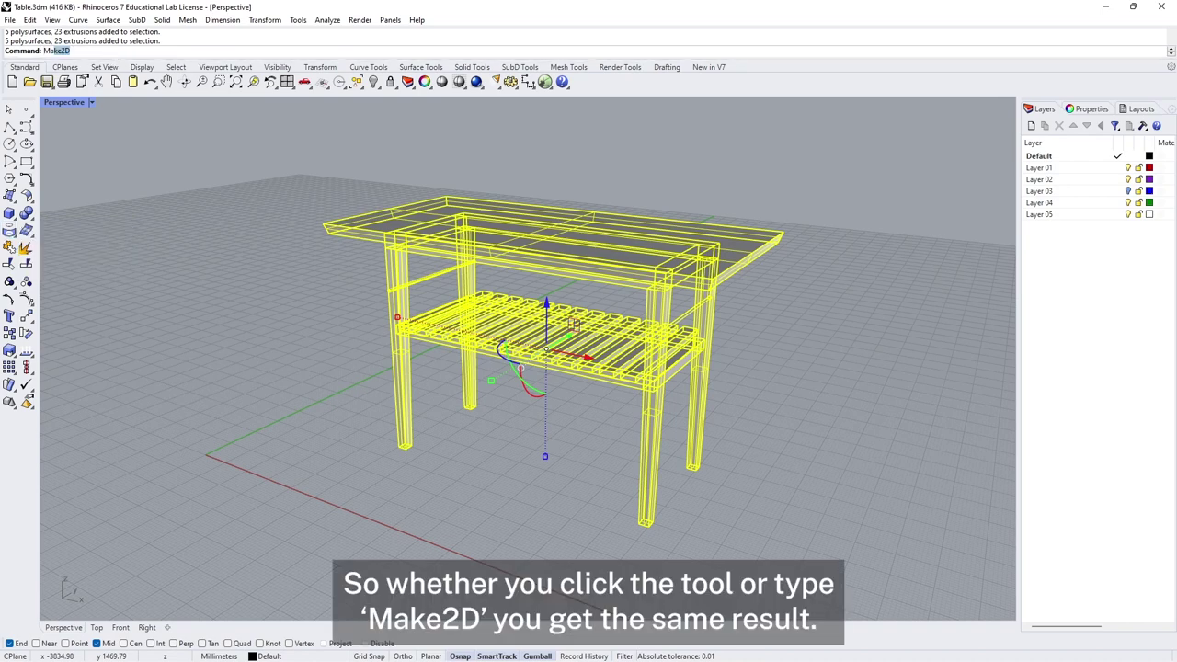
pyautogui.press('Return')
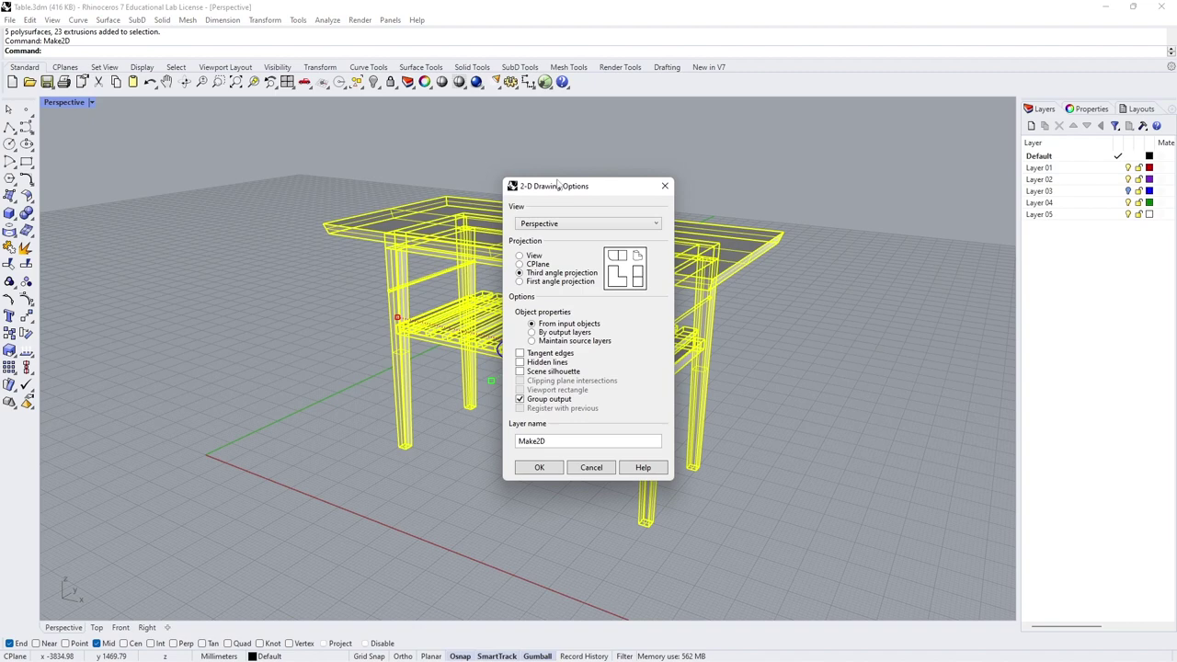
# Generate grouped 2D drawings of the table in third angle projection, with Make2D as the layer name.
pyautogui.moveTo(557, 185)
pyautogui.mouseDown()
pyautogui.moveTo(589, 181)
pyautogui.moveTo(285, 182)
pyautogui.moveTo(427, 167)
pyautogui.mouseUp()
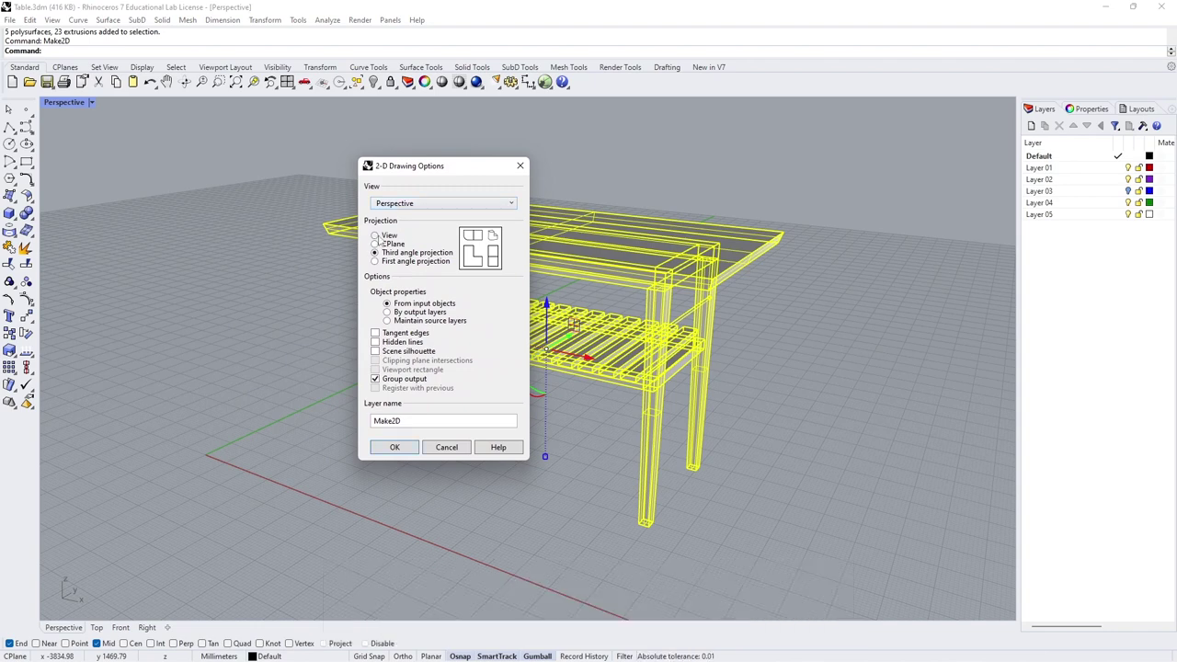
pyautogui.click(383, 235)
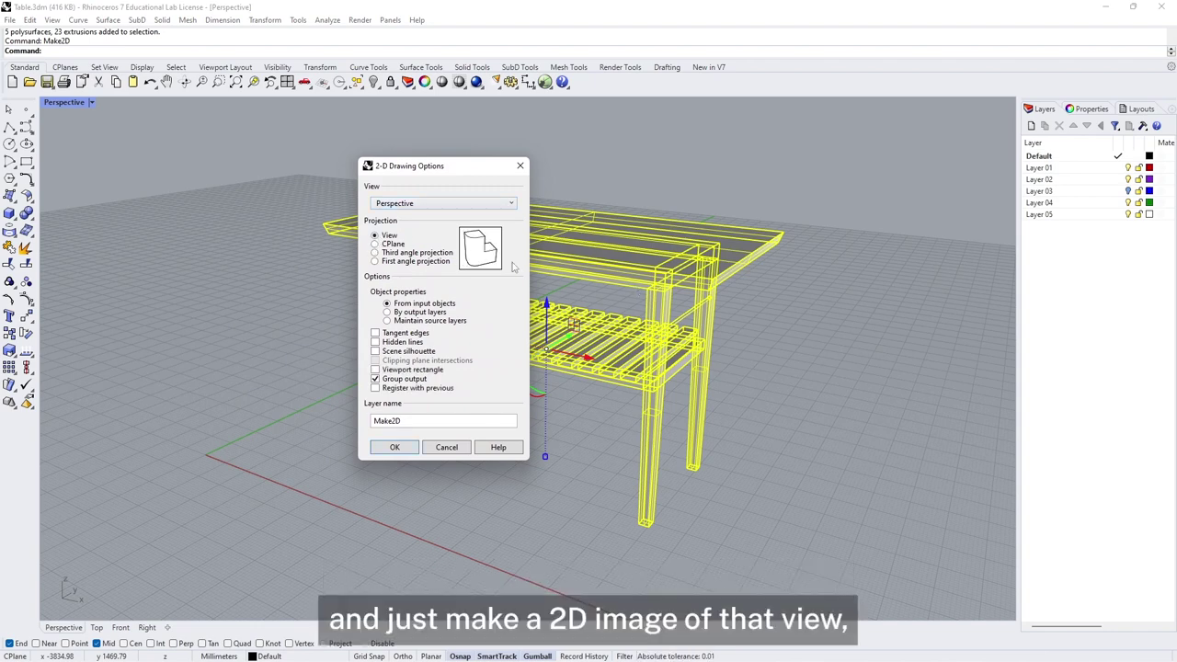
pyautogui.click(447, 204)
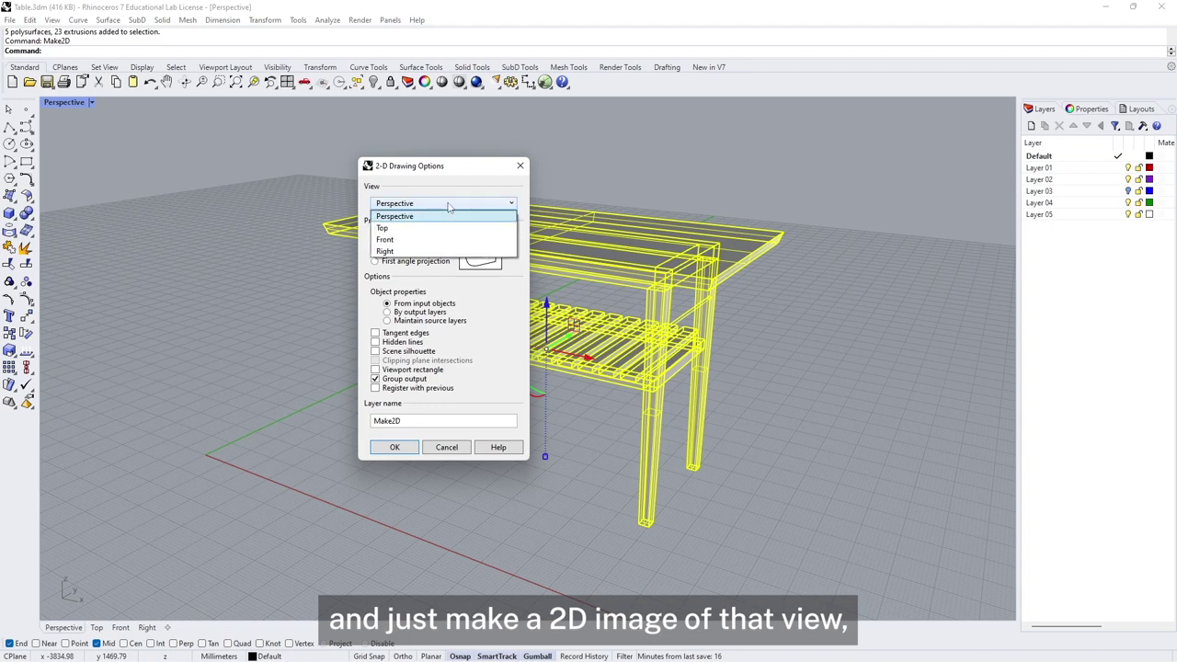
pyautogui.click(400, 216)
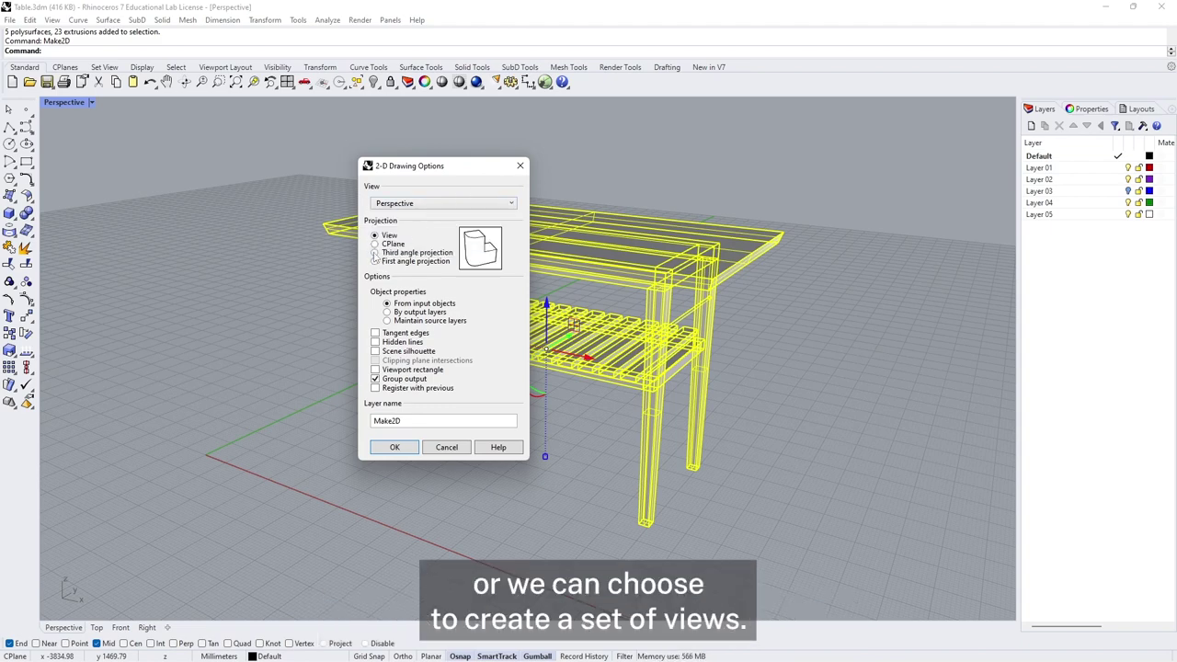
pyautogui.click(374, 253)
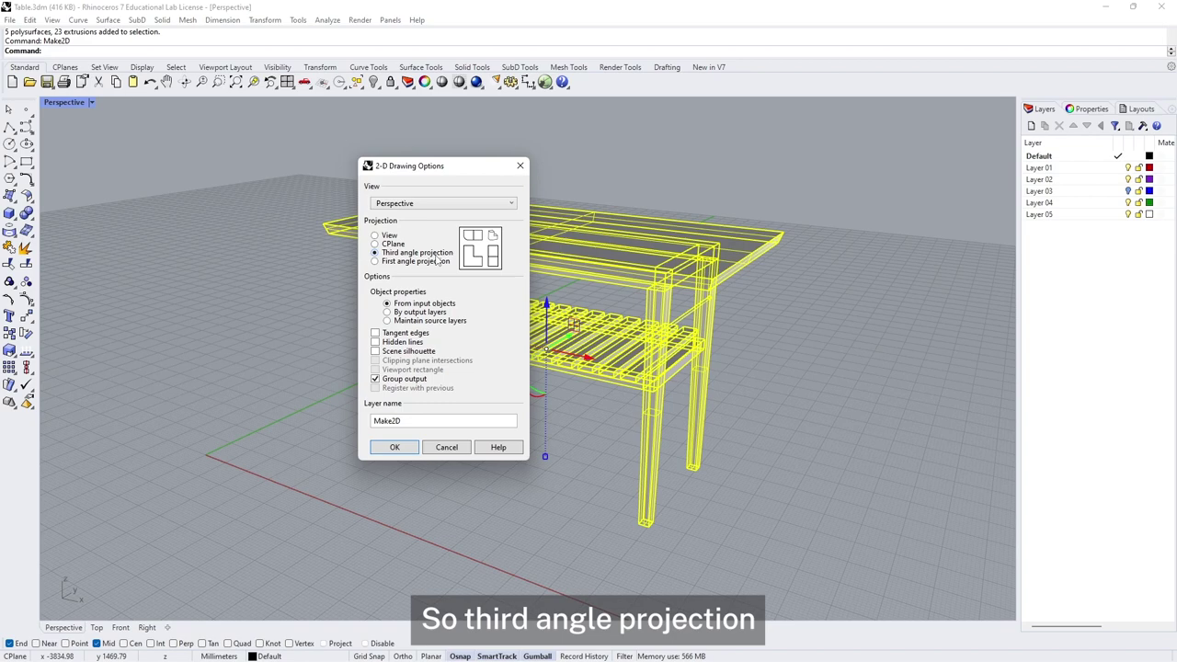
pyautogui.click(386, 264)
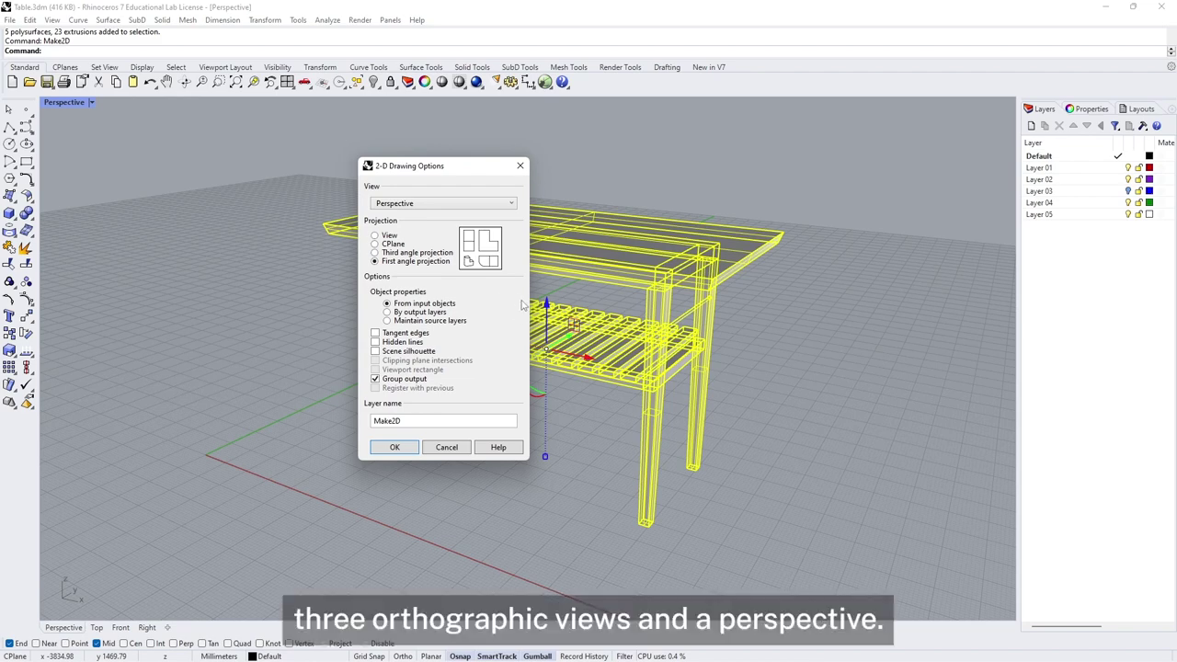
pyautogui.click(396, 251)
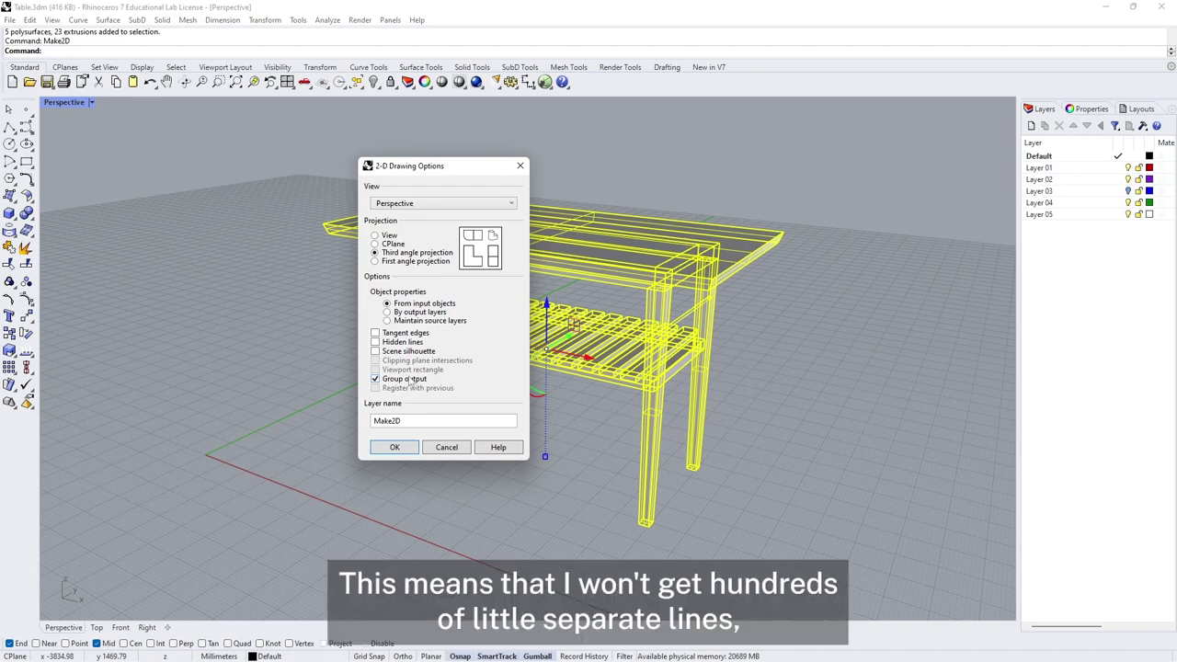
pyautogui.click(401, 448)
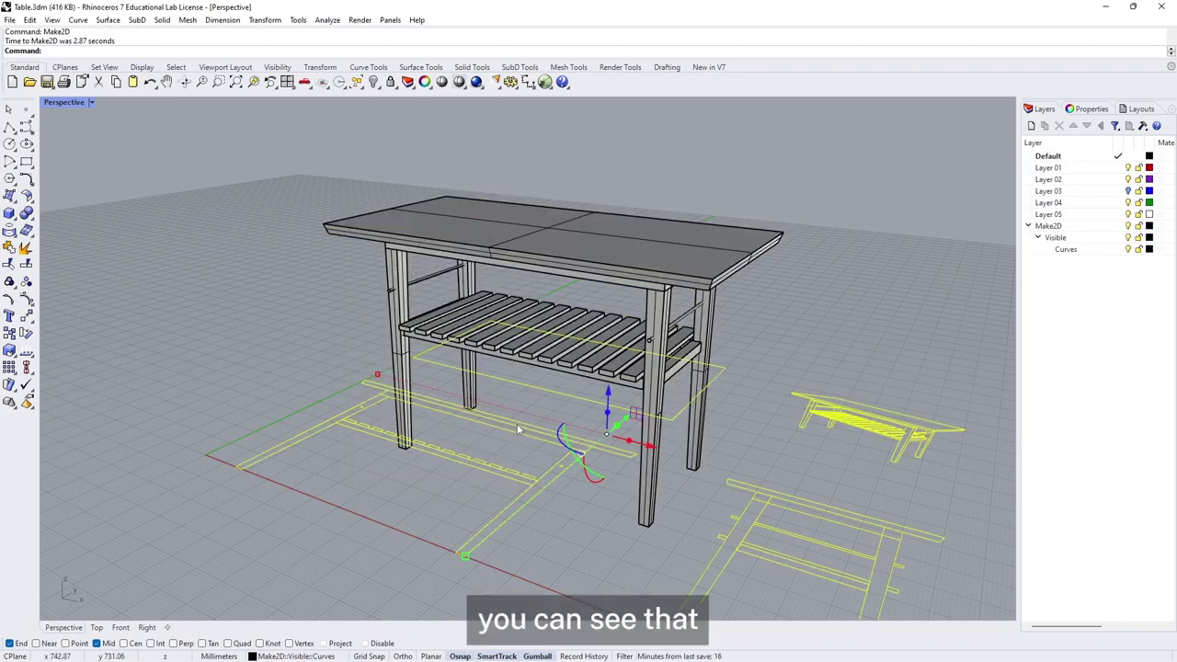
# Switch from the perspective view to the maximised Top view and frame the generated 2D drawings.
pyautogui.keyDown('shift'); pyautogui.moveTo(730, 412); pyautogui.dragTo(230, 377, button='right'); pyautogui.keyUp('shift')
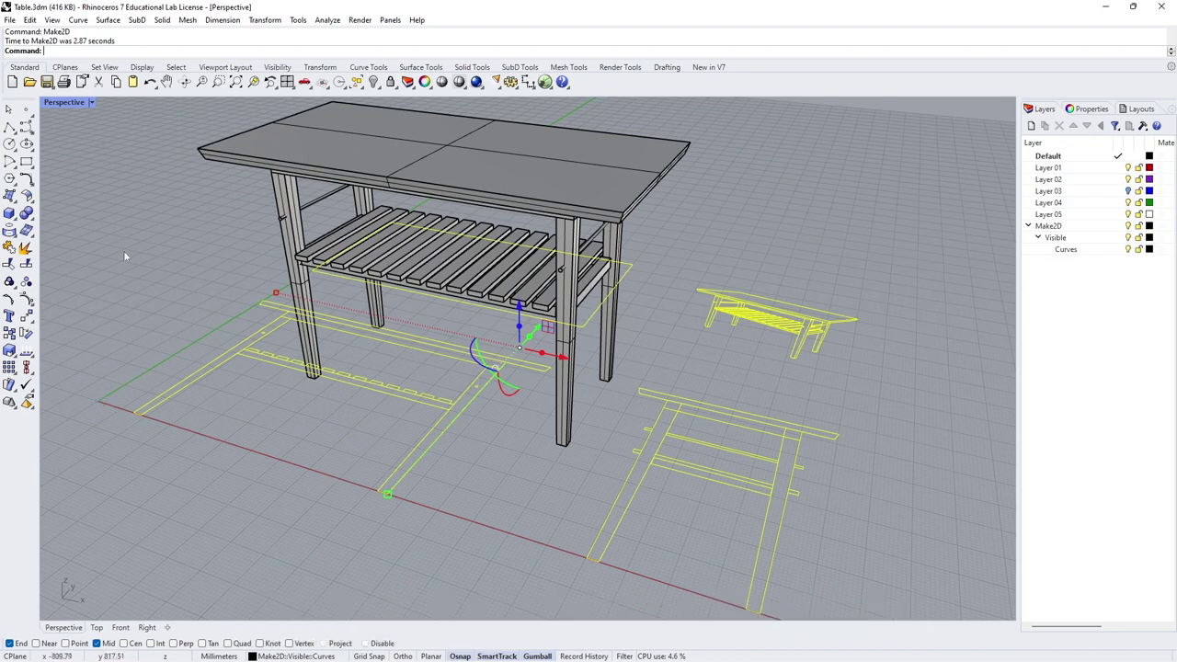
pyautogui.doubleClick(64, 102)
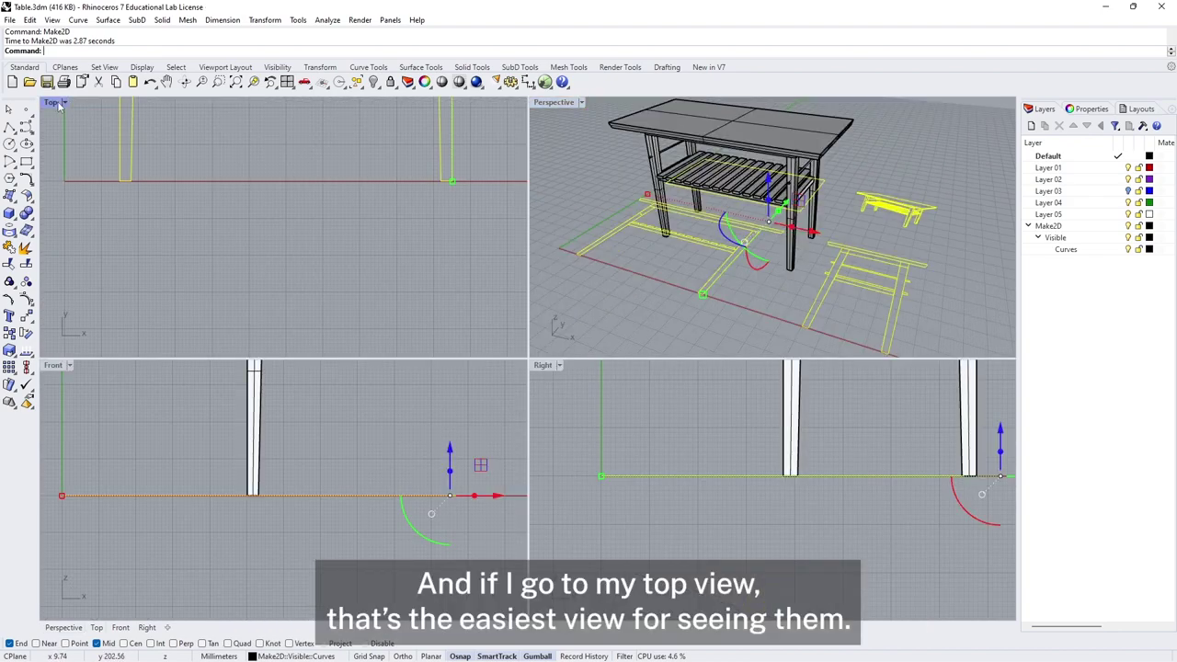
pyautogui.doubleClick(52, 102)
pyautogui.scroll(-5, 518, 257)
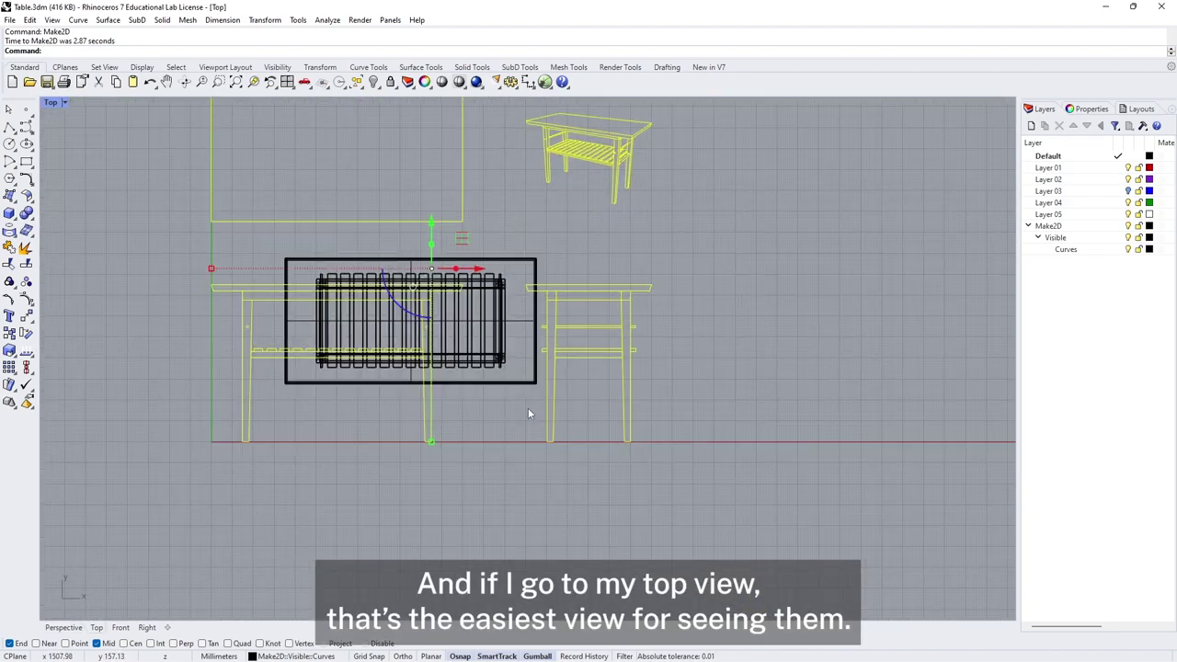
pyautogui.moveTo(529, 414); pyautogui.dragTo(546, 473, button='right')
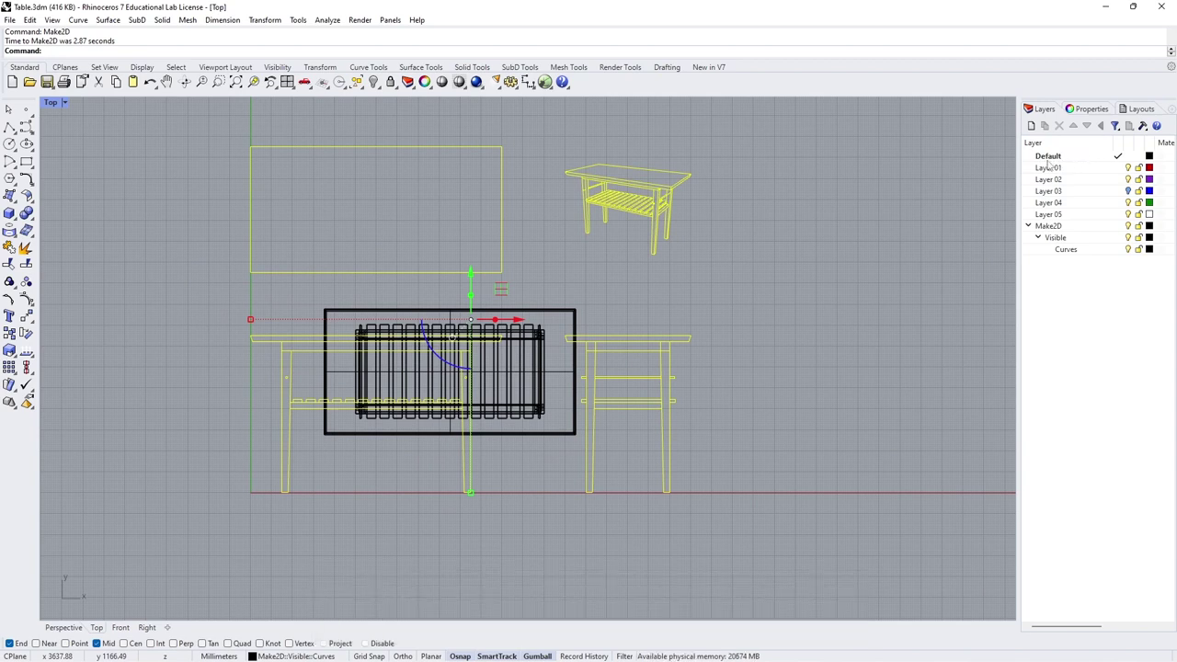
# Collapse the Make2D layer and make it current, with the Default layer hidden.
pyautogui.click(1029, 228)
pyautogui.click(1029, 227)
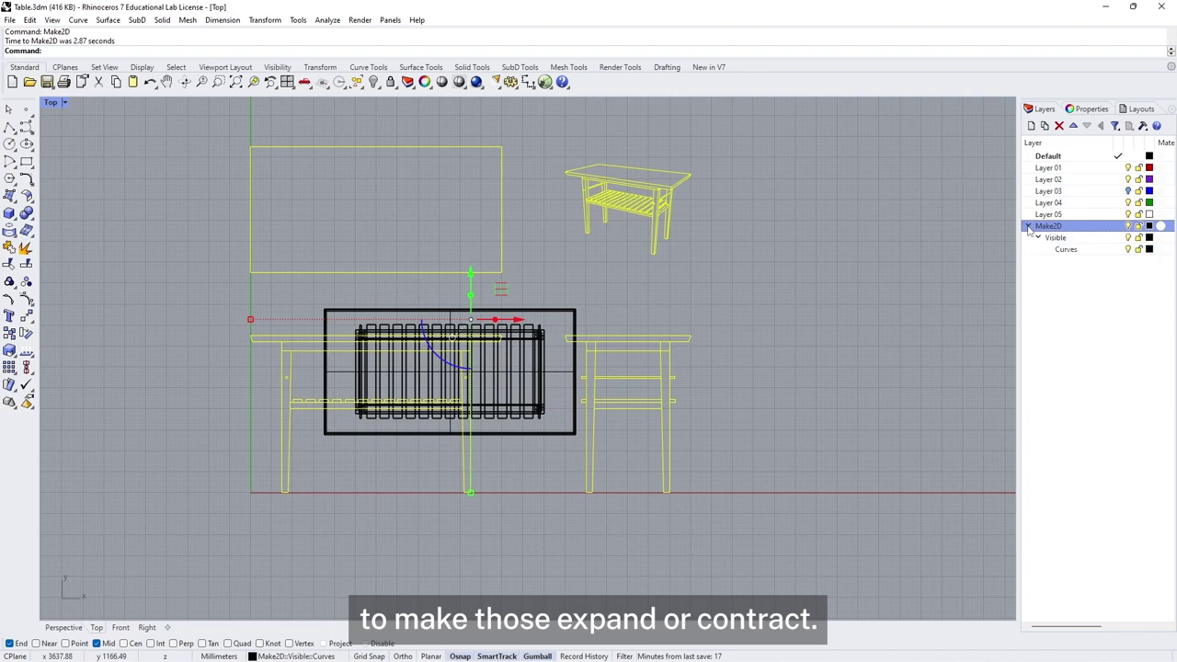
pyautogui.click(1029, 228)
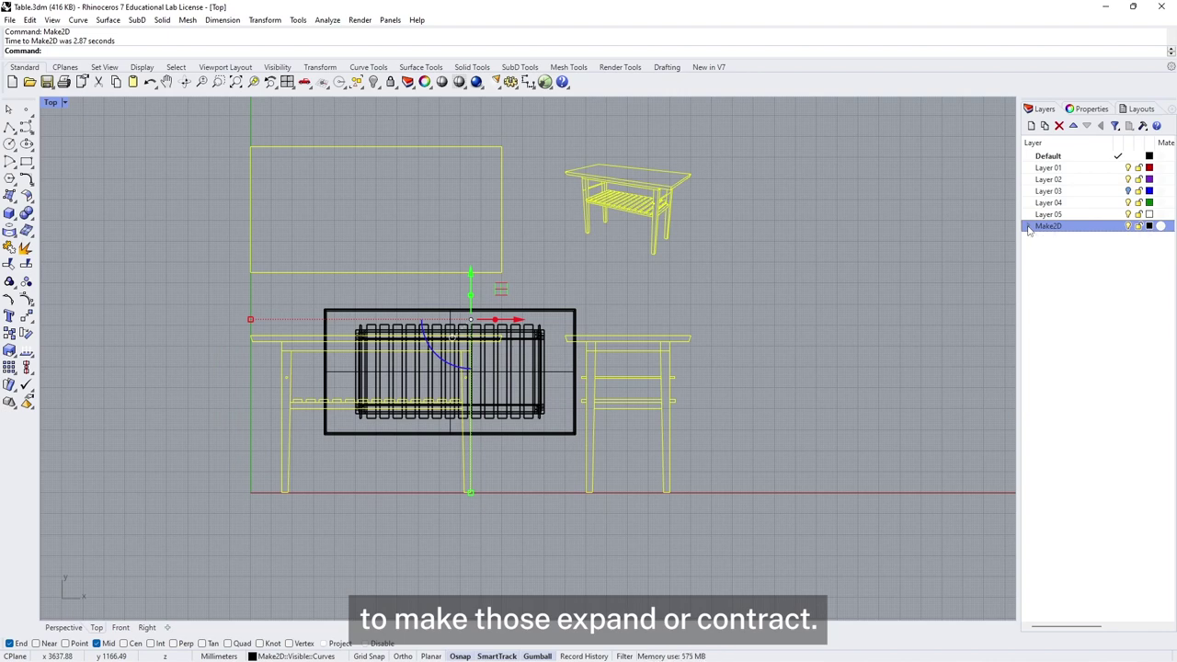
pyautogui.doubleClick(1084, 227)
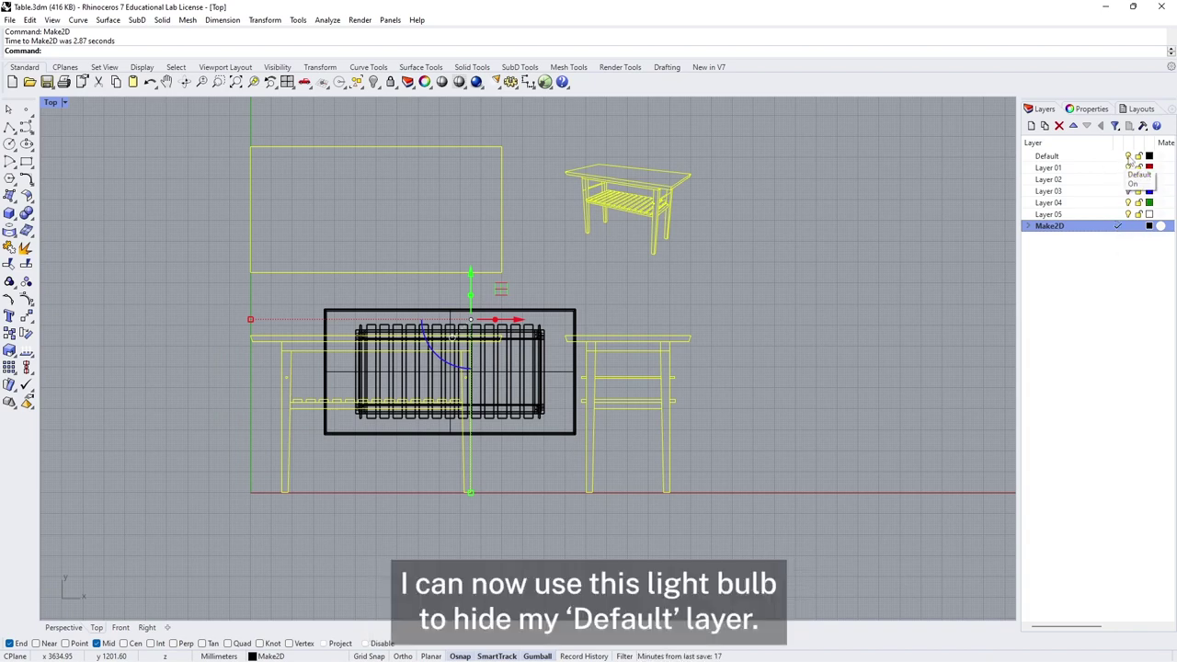
pyautogui.click(1129, 156)
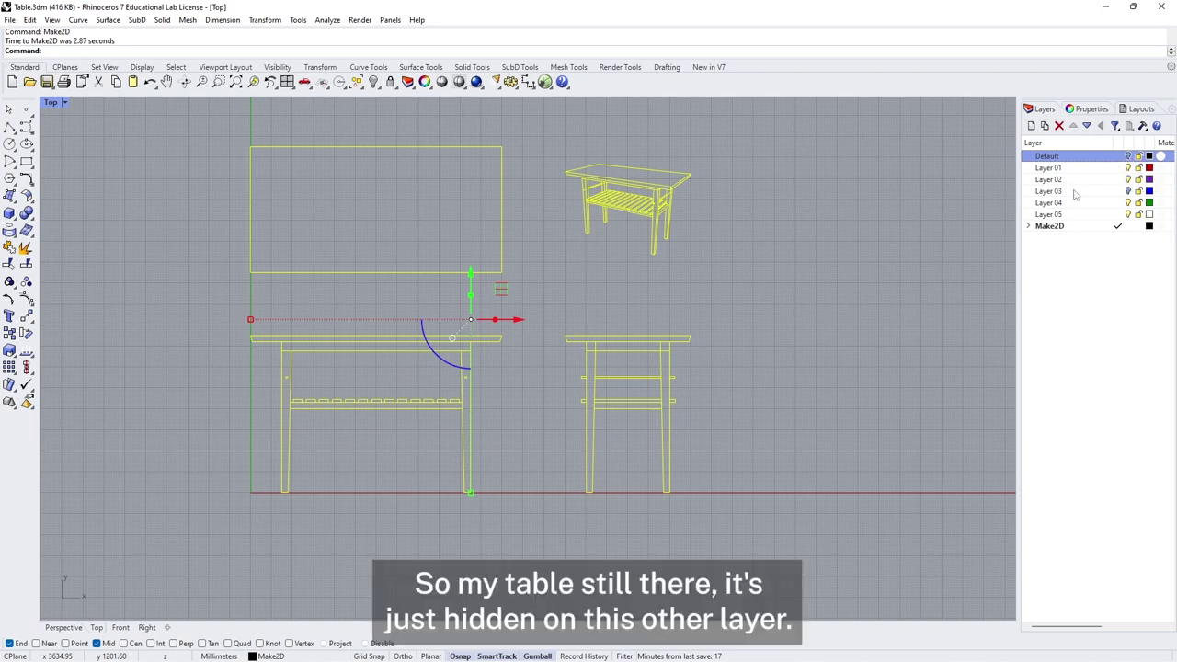
pyautogui.click(1130, 157)
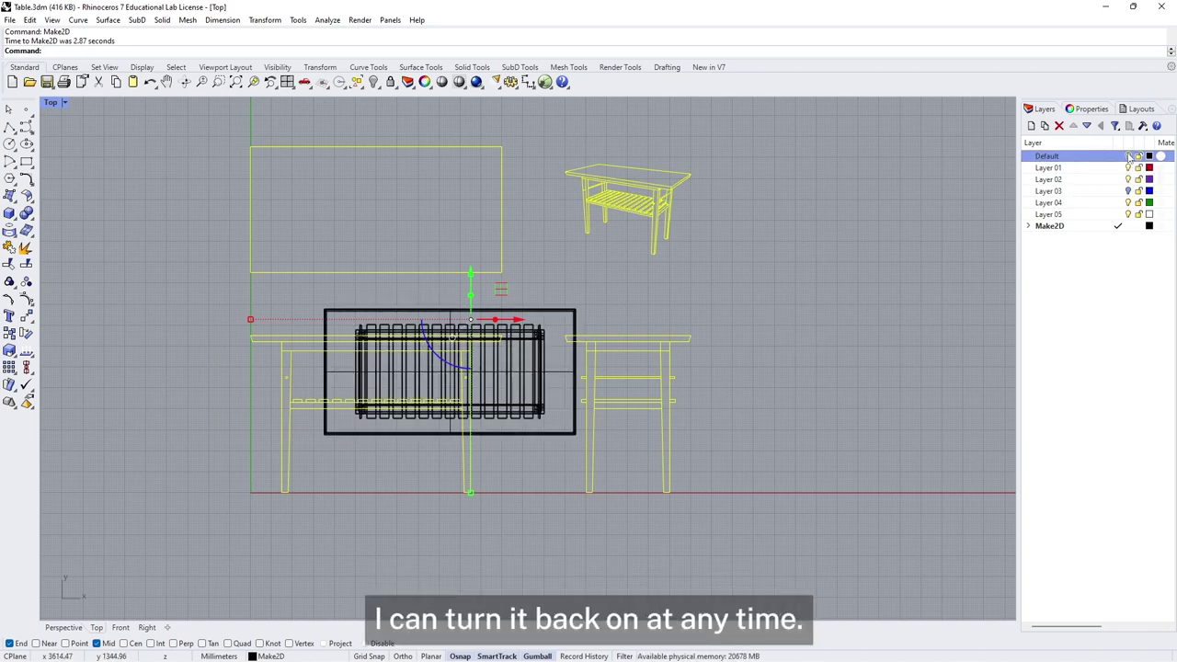
pyautogui.click(1129, 157)
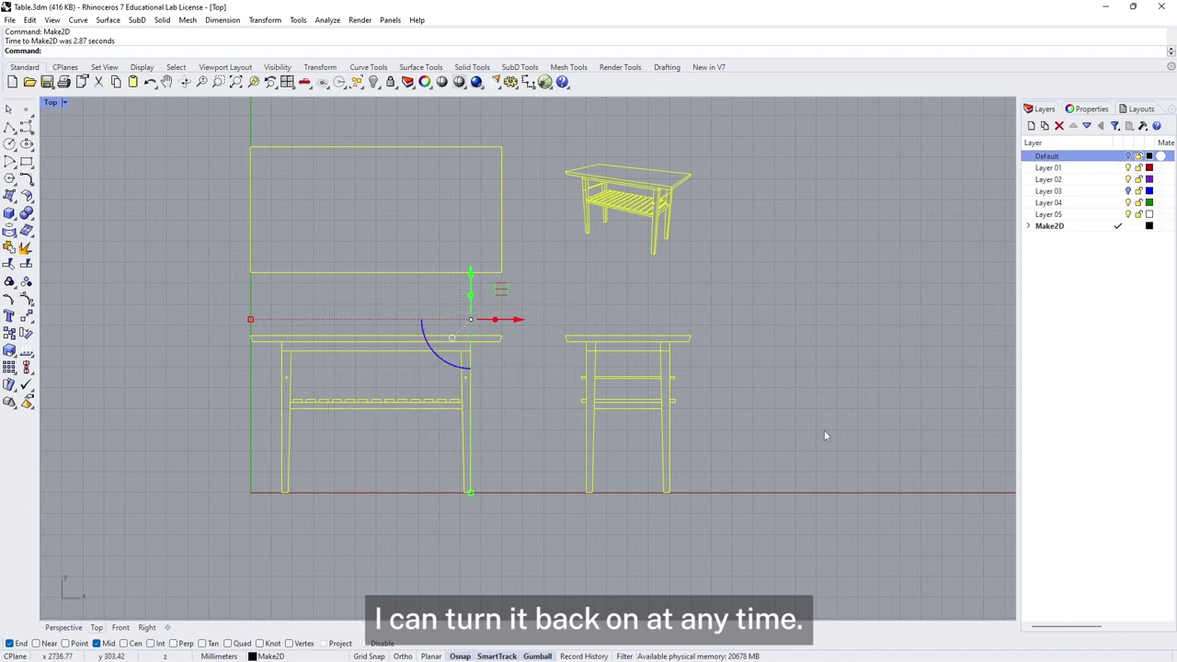
# Deselect the 2D drawings and measure the tabletop's long edge in the plan drawing between its lower corners.
pyautogui.moveTo(822, 436); pyautogui.dragTo(812, 469, button='right')
pyautogui.click(790, 425)
pyautogui.scroll(-3, 787, 419)
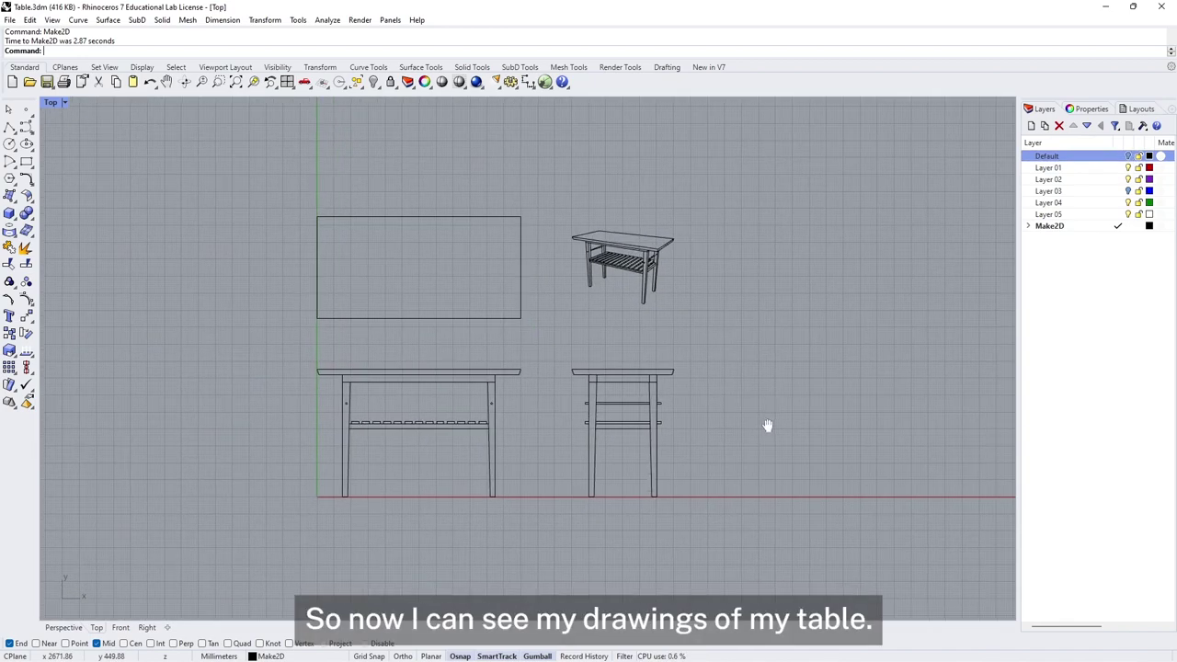
pyautogui.moveTo(830, 370); pyautogui.dragTo(801, 377, button='right')
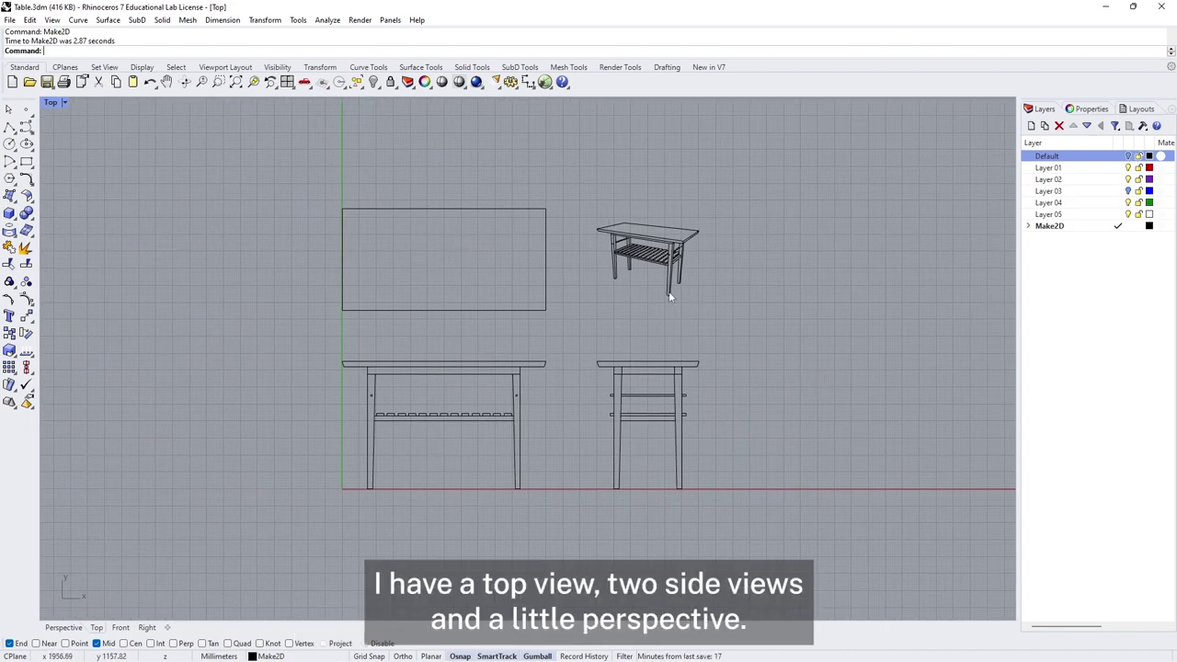
pyautogui.scroll(3, 478, 324)
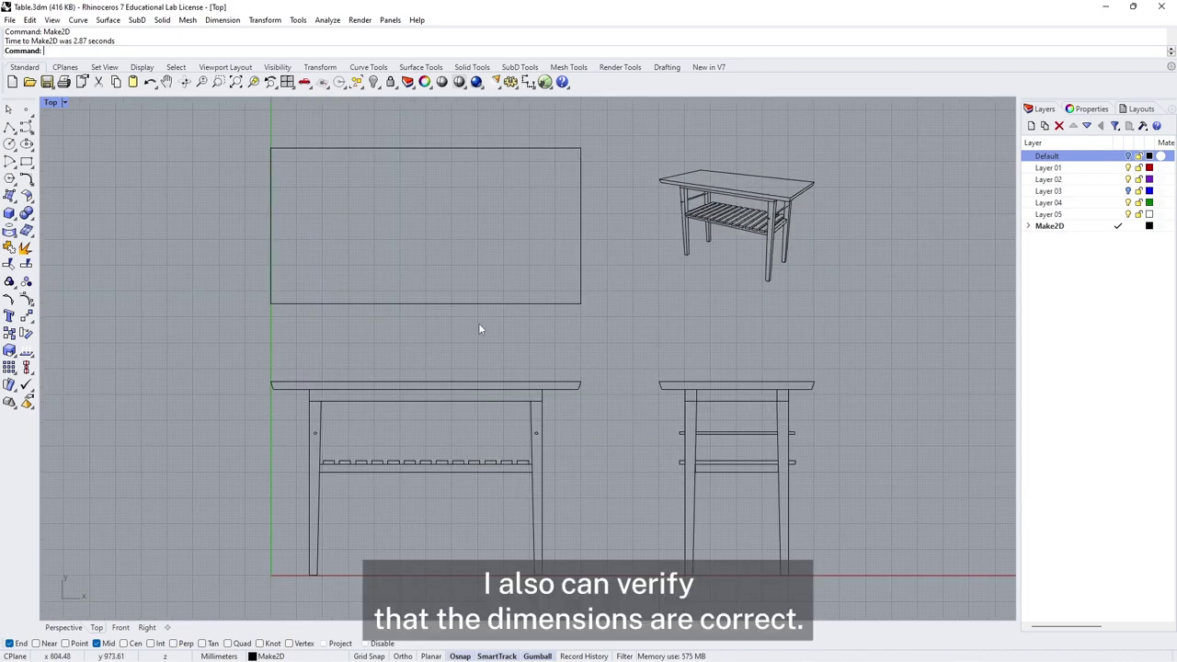
pyautogui.moveTo(478, 330); pyautogui.dragTo(450, 333, button='right')
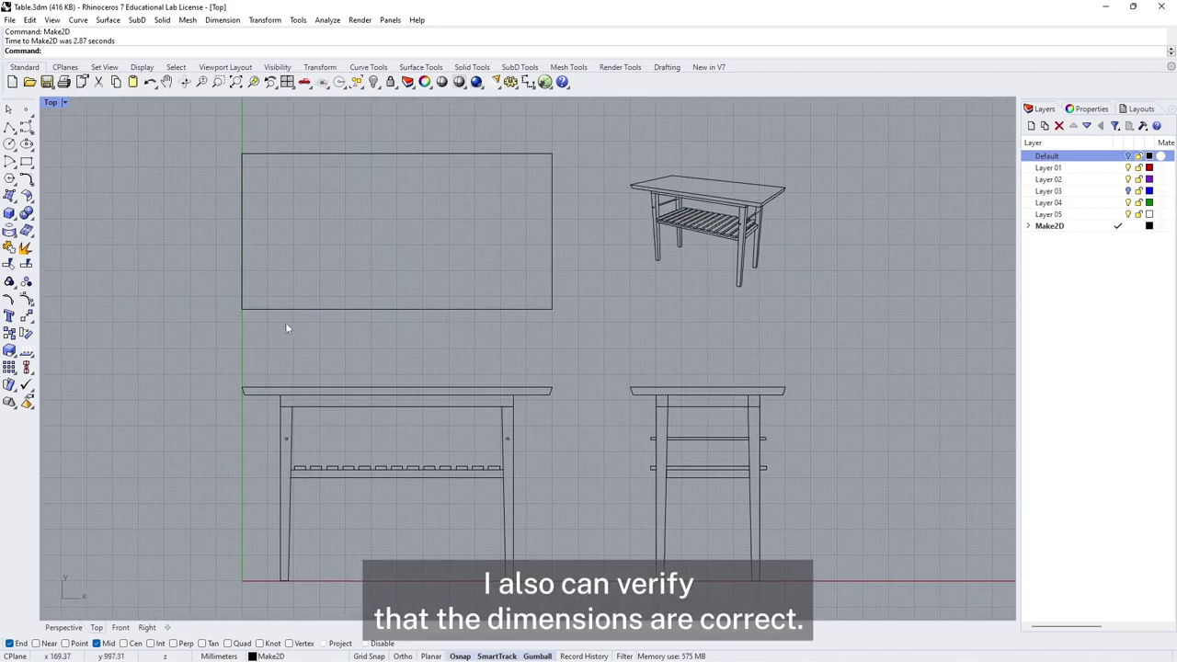
pyautogui.click(30, 356)
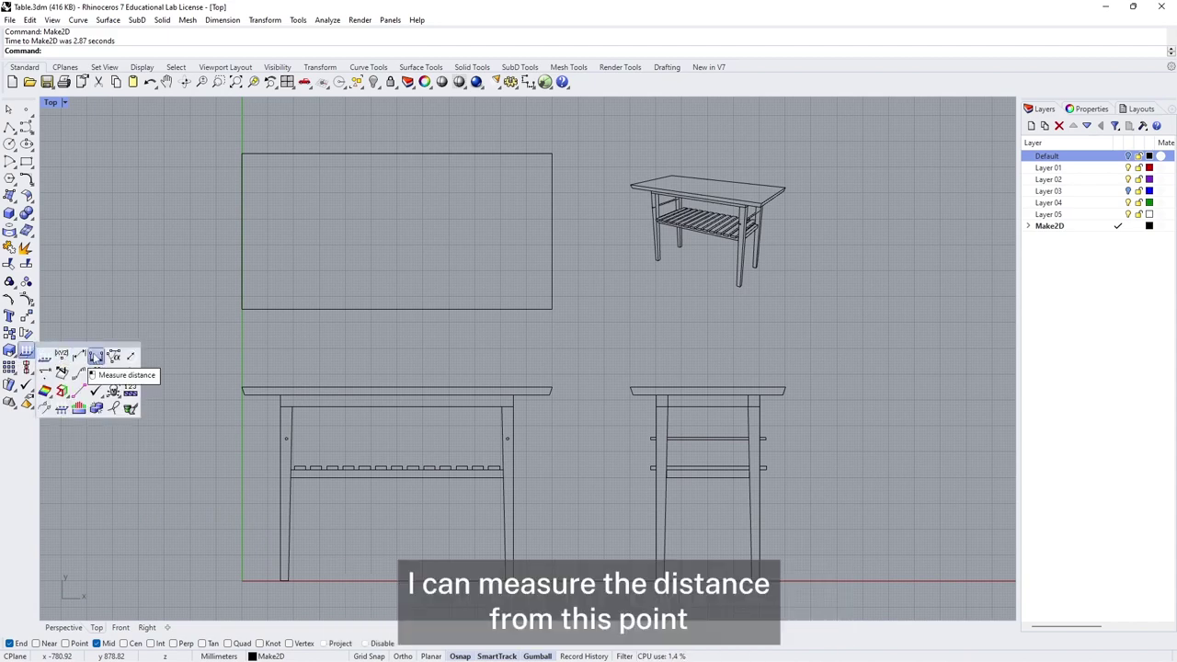
pyautogui.click(95, 358)
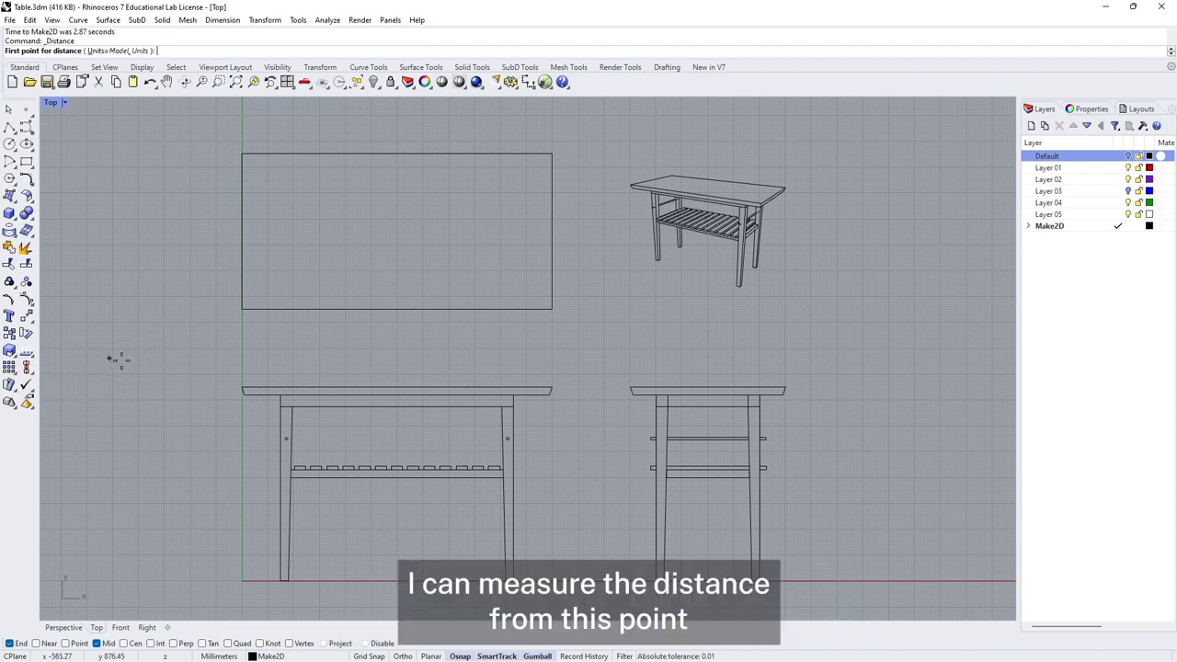
pyautogui.click(242, 311)
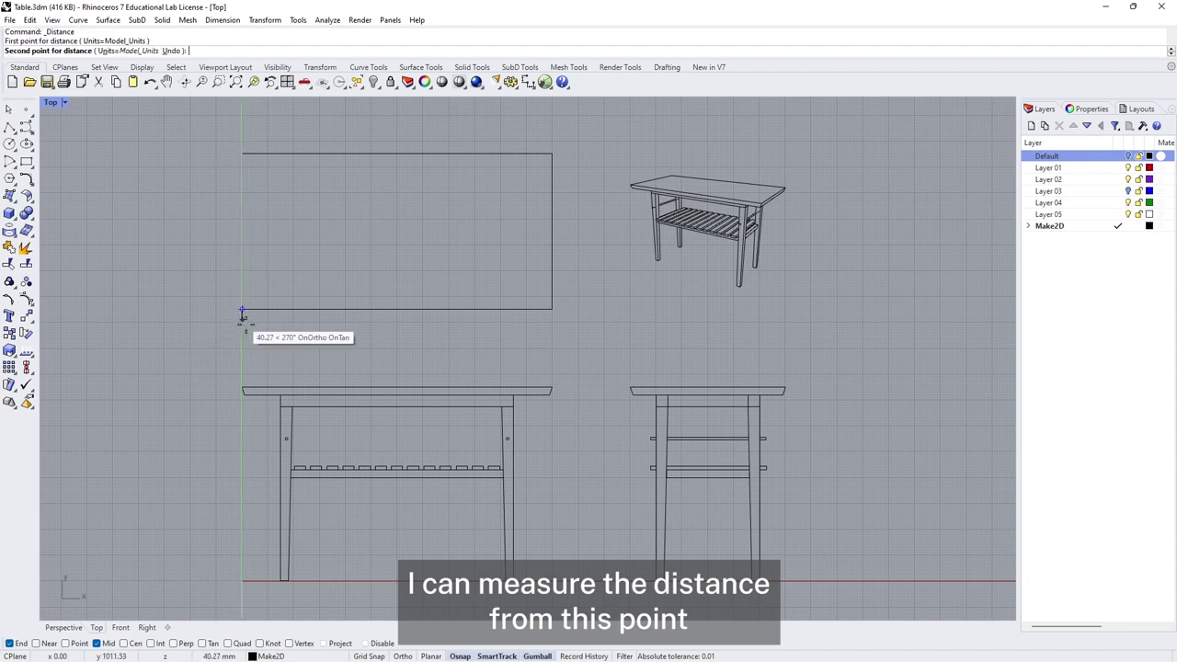
pyautogui.click(555, 322)
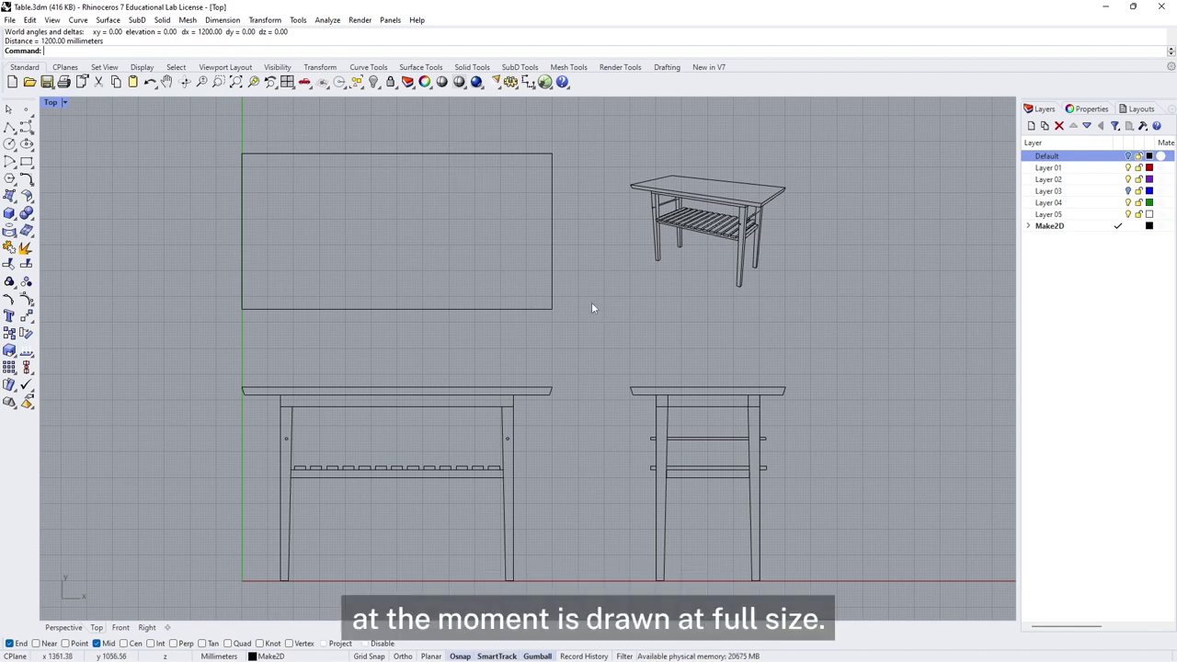
# Export all the 2D table drawings as an Adobe Illustrator (*.ai) file named table3.
pyautogui.scroll(-1, 601, 296)
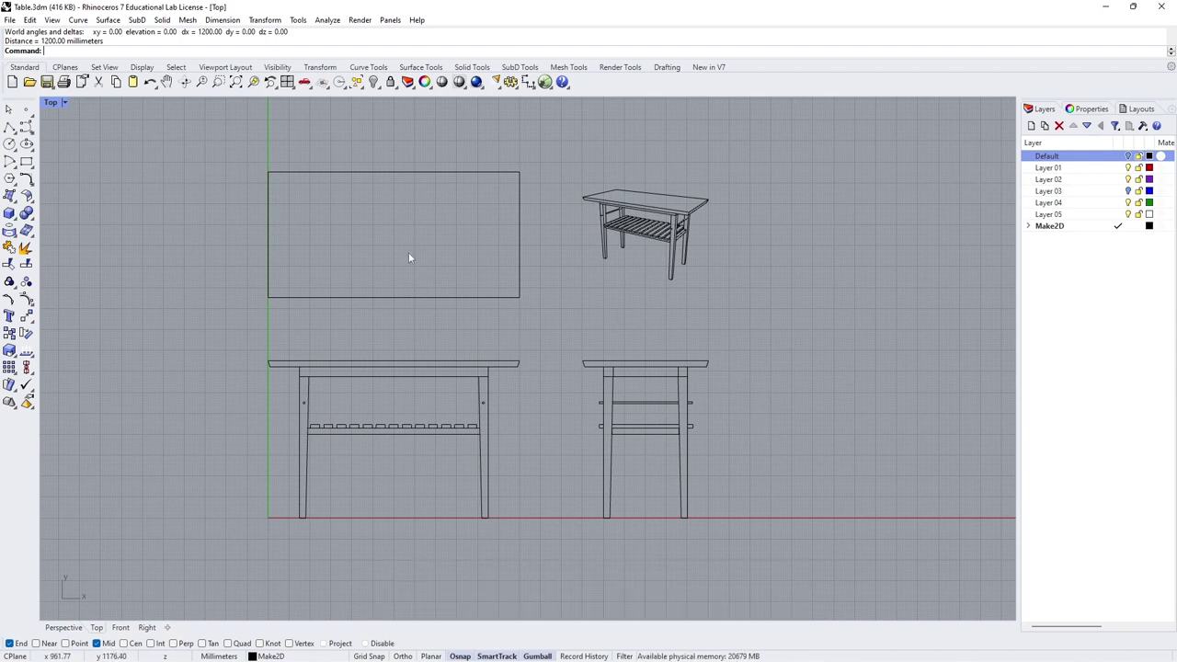
pyautogui.moveTo(187, 135); pyautogui.dragTo(760, 557)
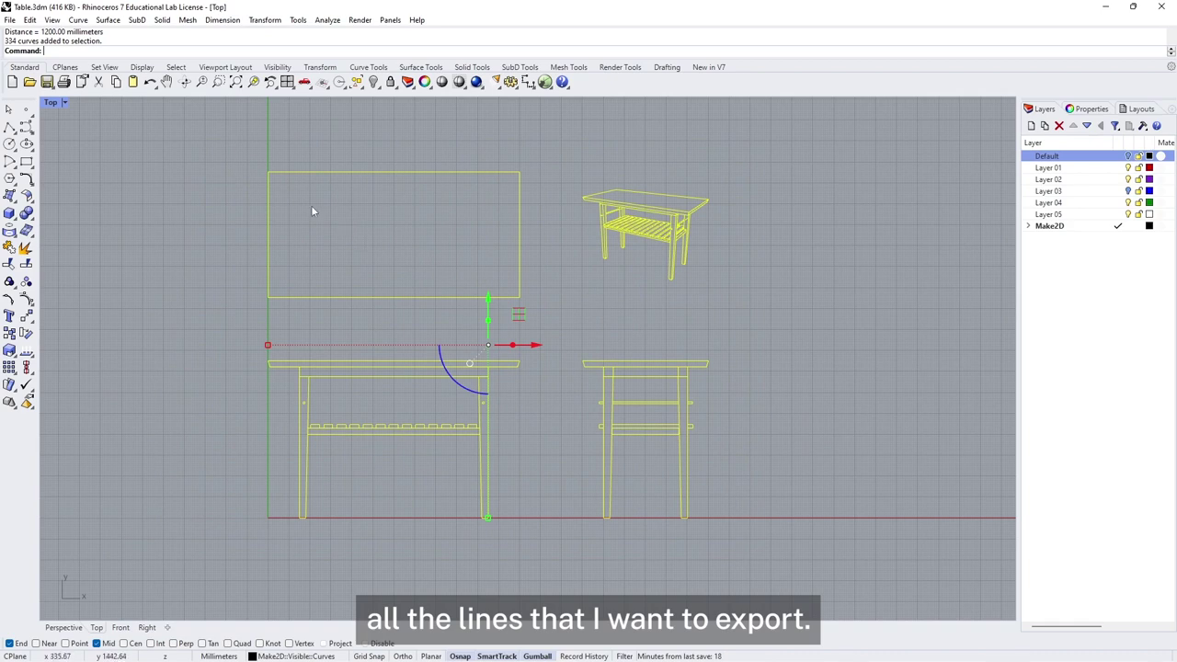
pyautogui.click(10, 19)
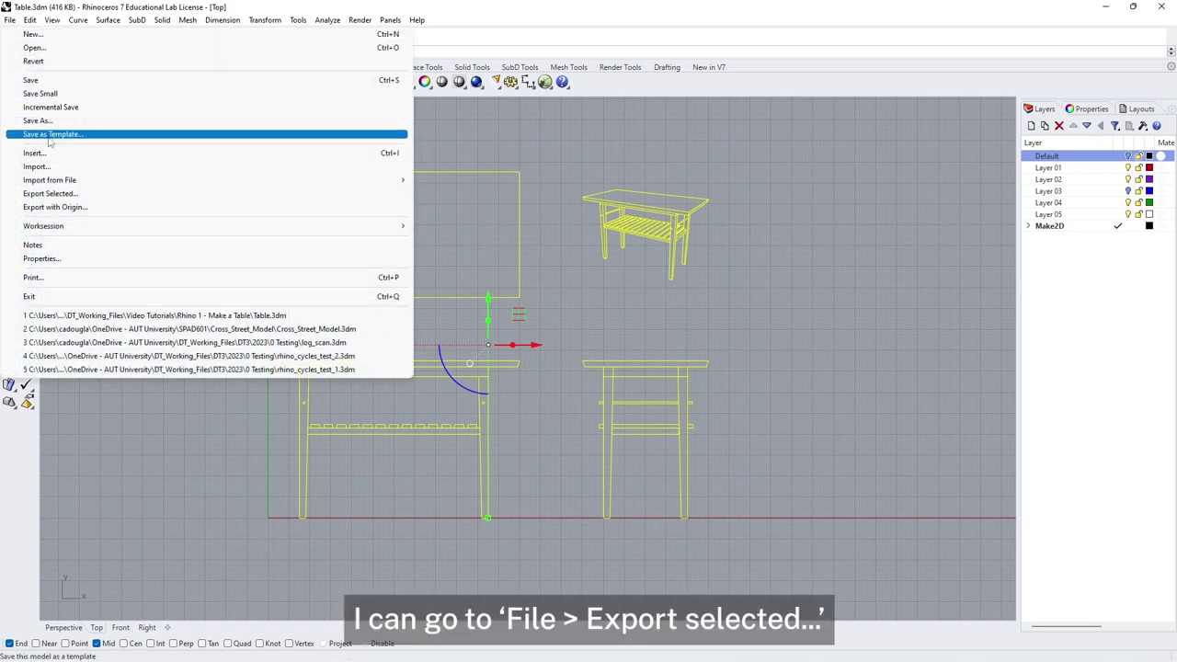
pyautogui.click(73, 191)
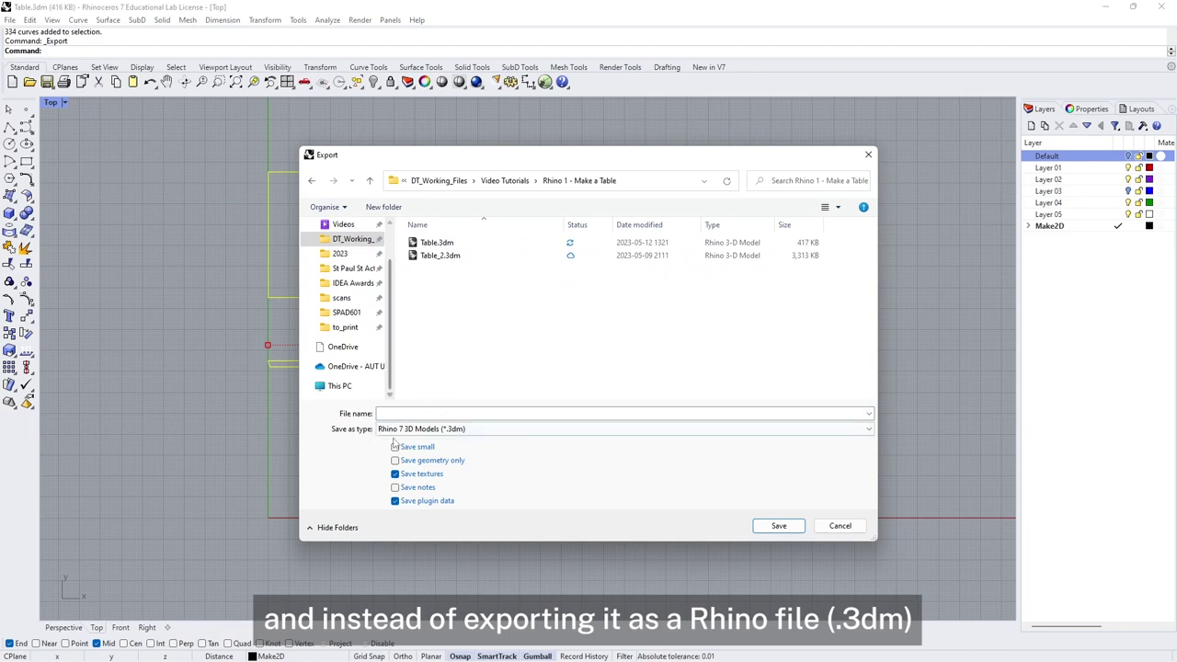
pyautogui.click(464, 432)
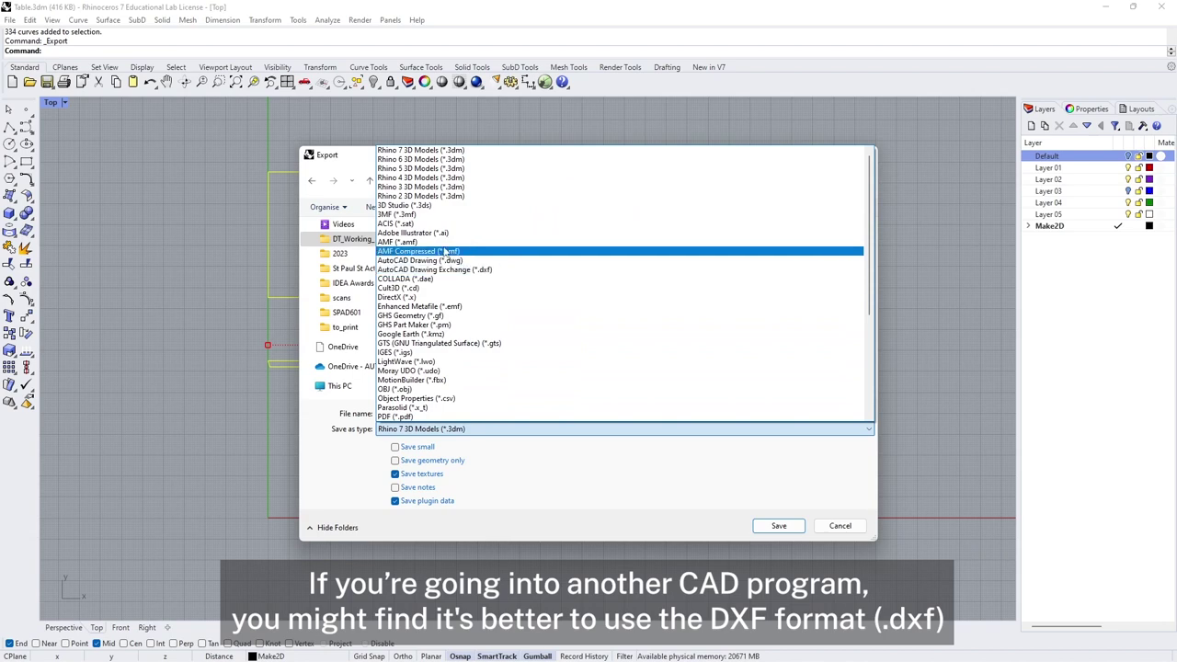
pyautogui.click(432, 235)
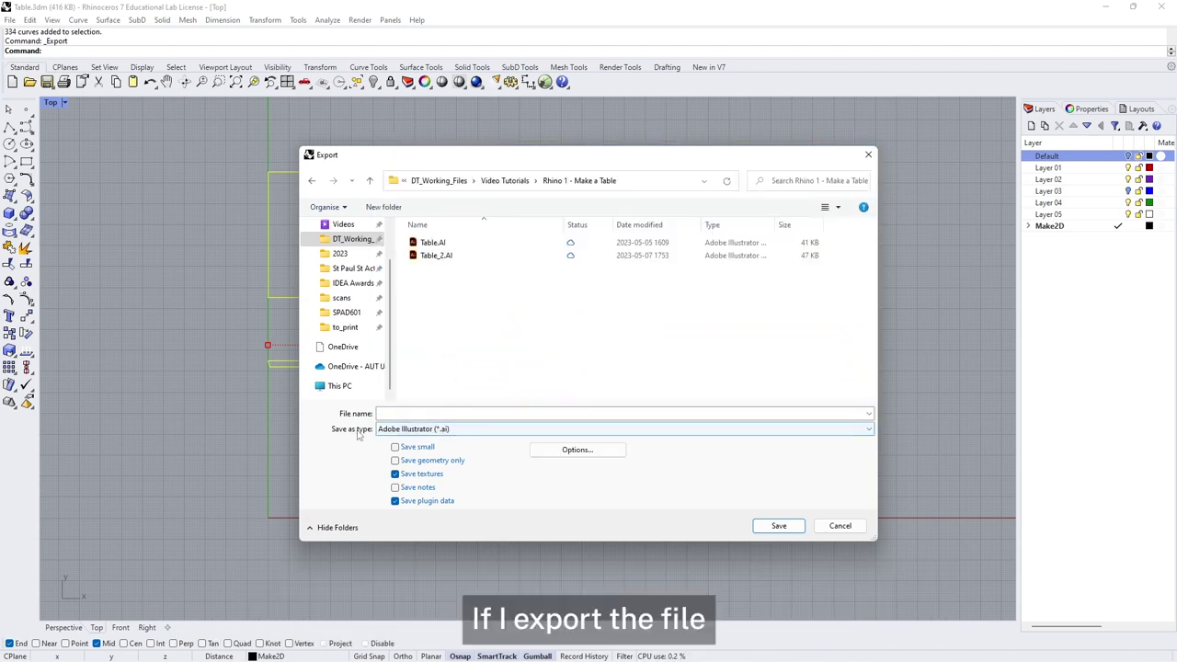
pyautogui.click(398, 413)
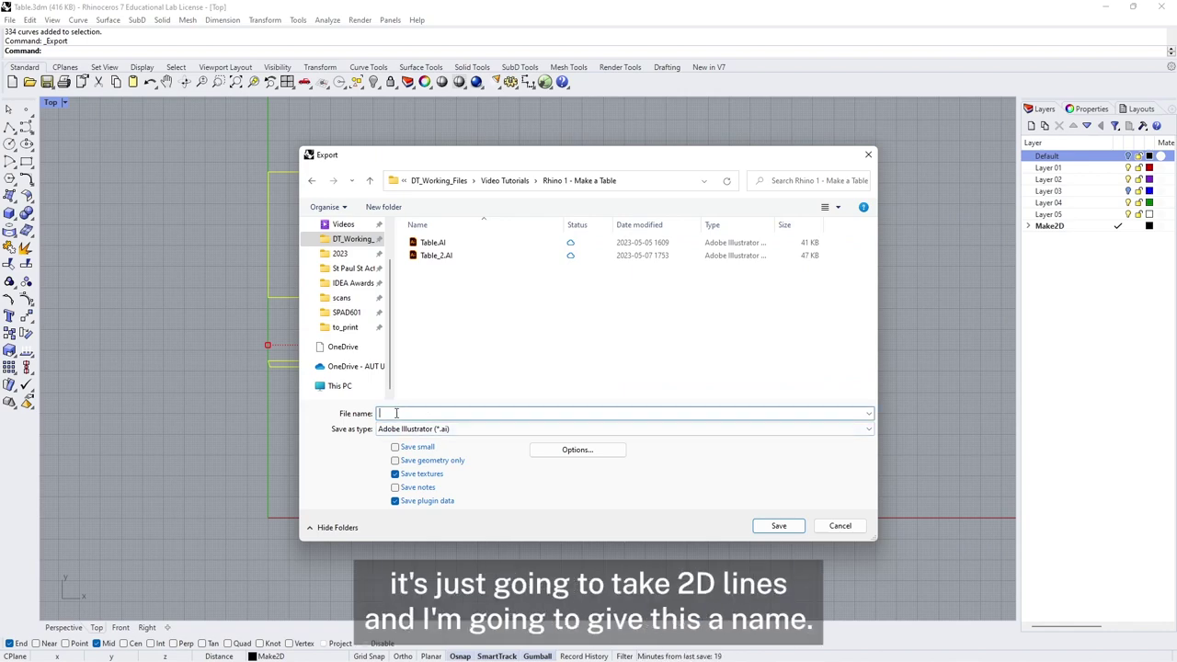
pyautogui.write('tabl')
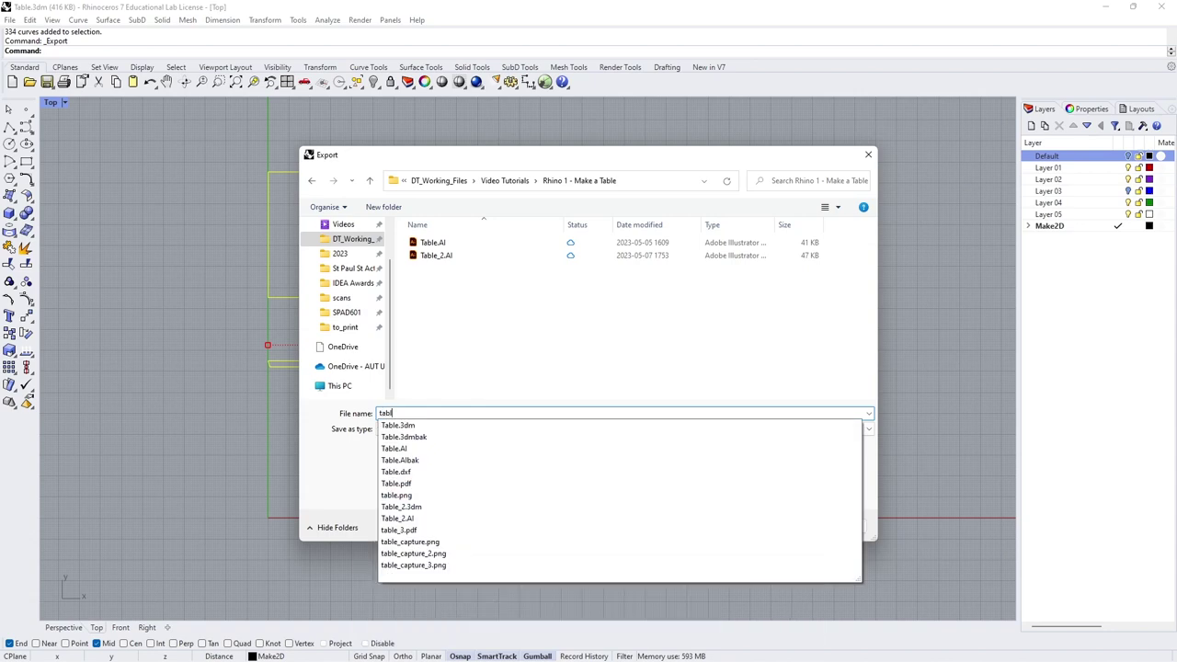
pyautogui.press('Return')
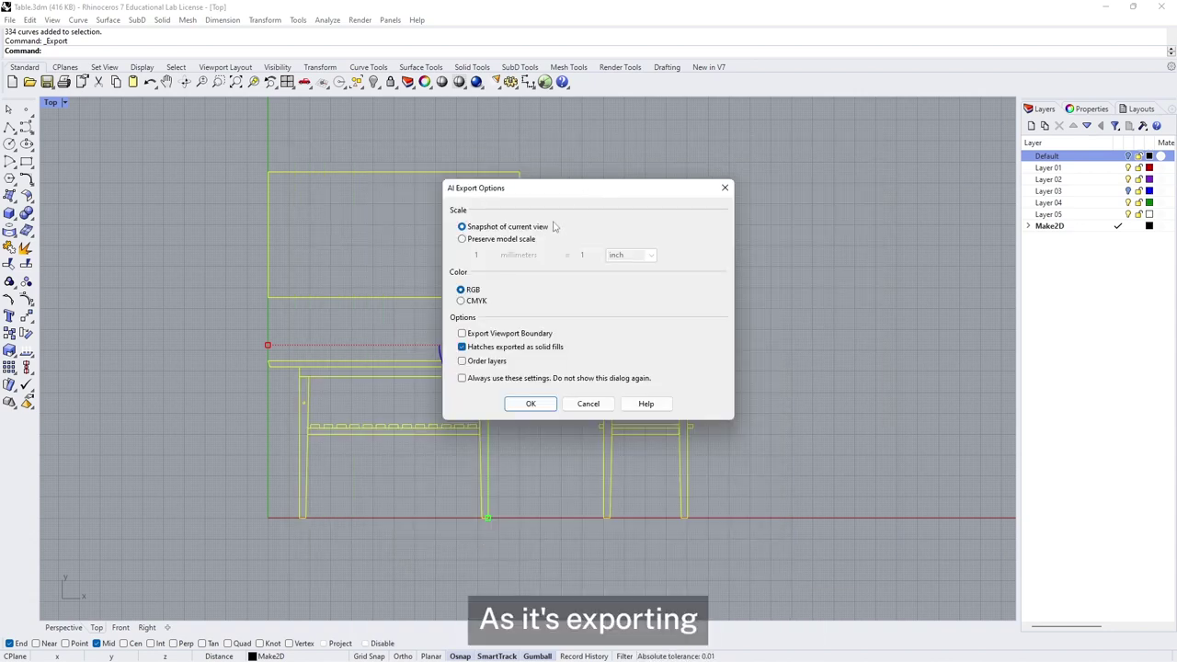
# Preserve the model scale in the AI export at 10 millimeters = 1 mm and finish exporting.
pyautogui.moveTo(626, 214); pyautogui.dragTo(644, 191)
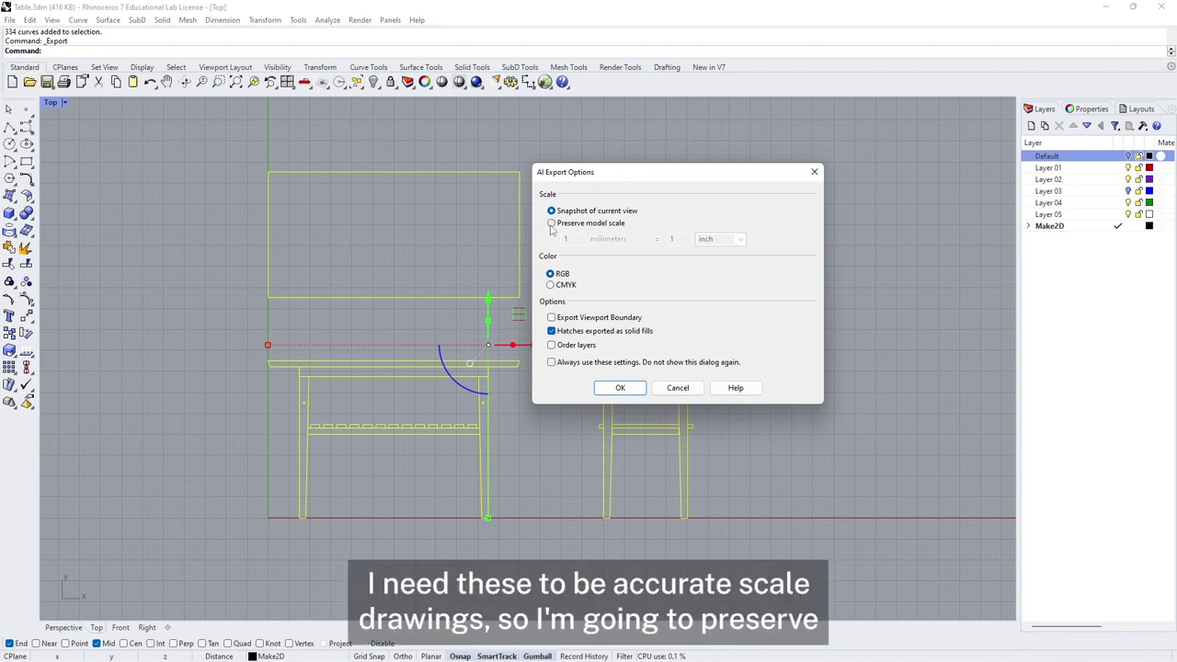
pyautogui.click(552, 223)
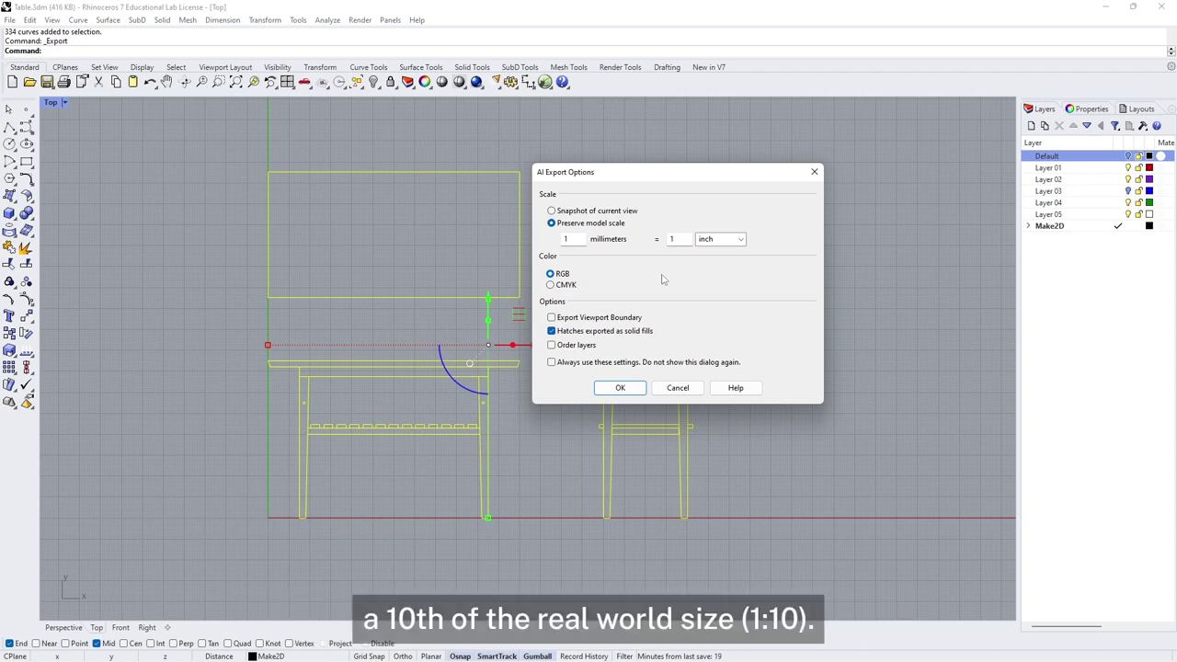
pyautogui.click(742, 239)
pyautogui.click(729, 271)
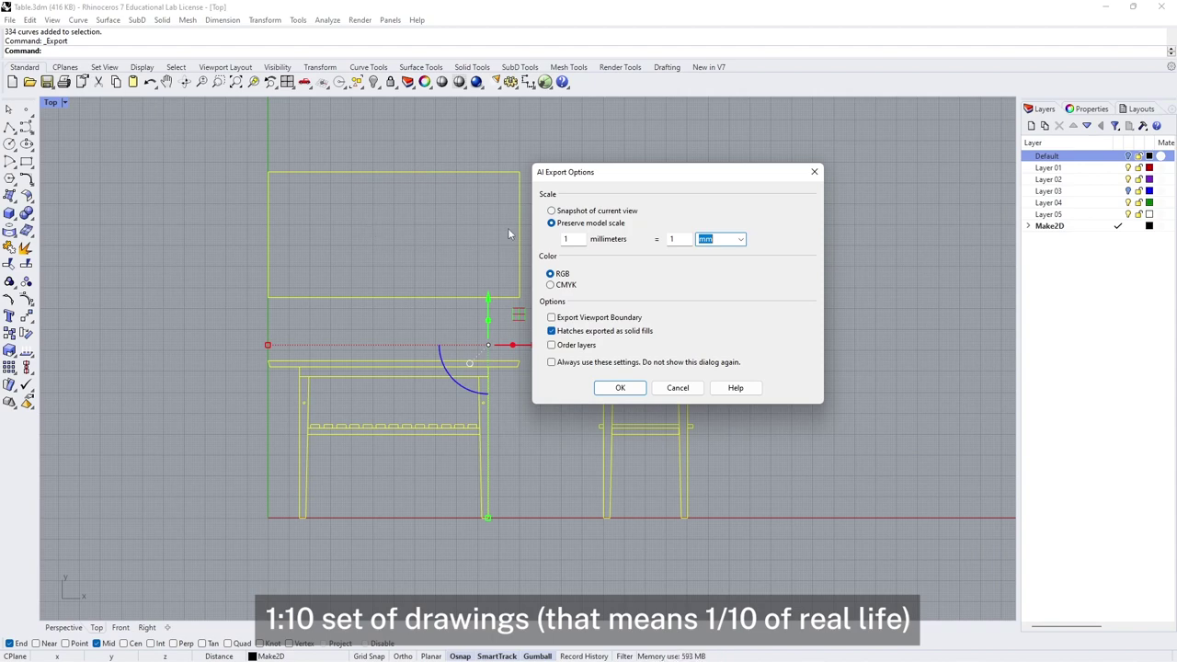
pyautogui.click(575, 241)
pyautogui.write('0')
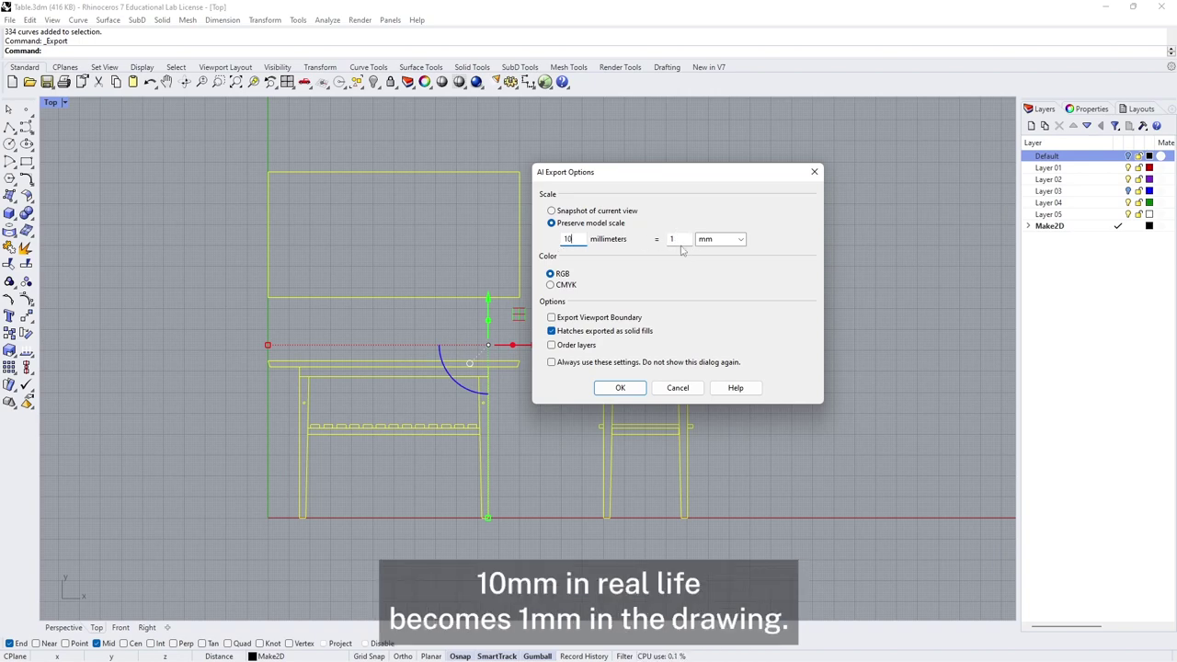
pyautogui.click(620, 387)
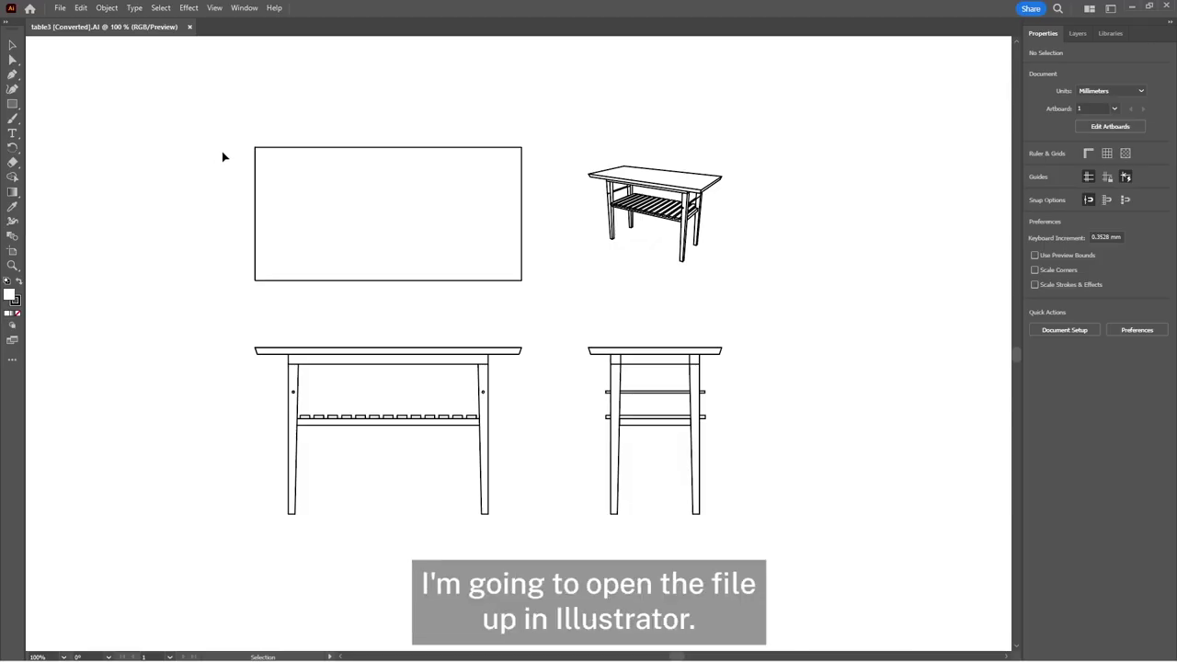
# Switch to the exported file in Illustrator, show the rulers and zero them at the tabletop plan's lower-left corner to check its length.
pyautogui.hotkey('ctrl', 'r')
pyautogui.moveTo(30, 43); pyautogui.dragTo(256, 280)
pyautogui.scroll(-5, 355, 291)
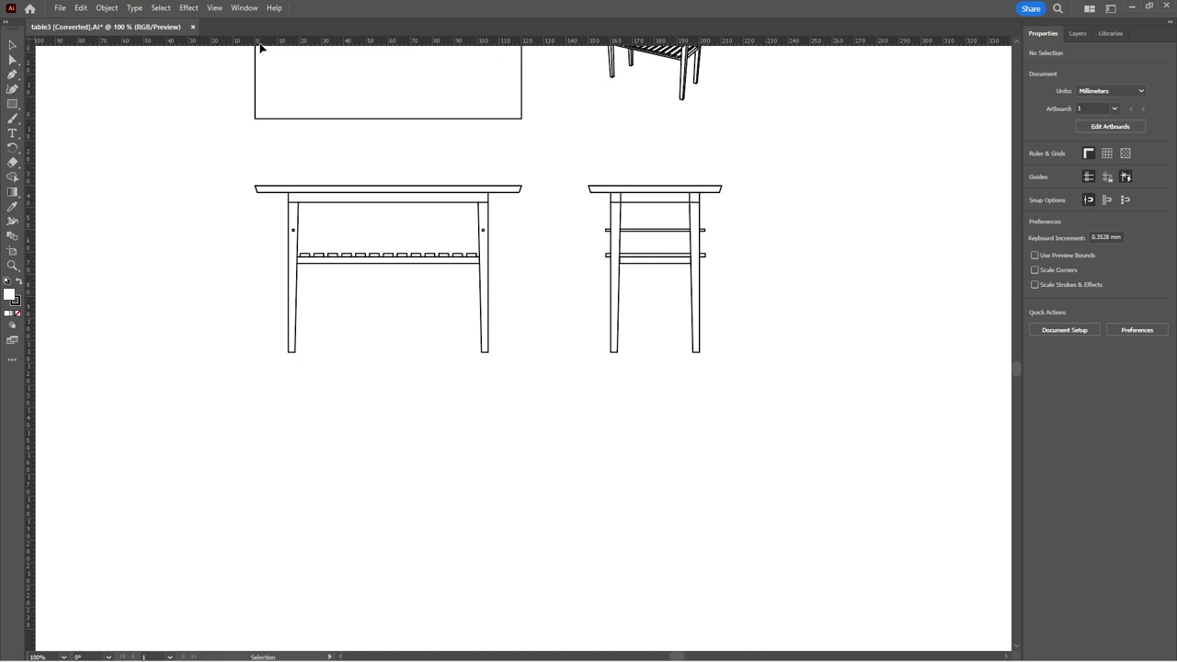
pyautogui.scroll(4, 507, 118)
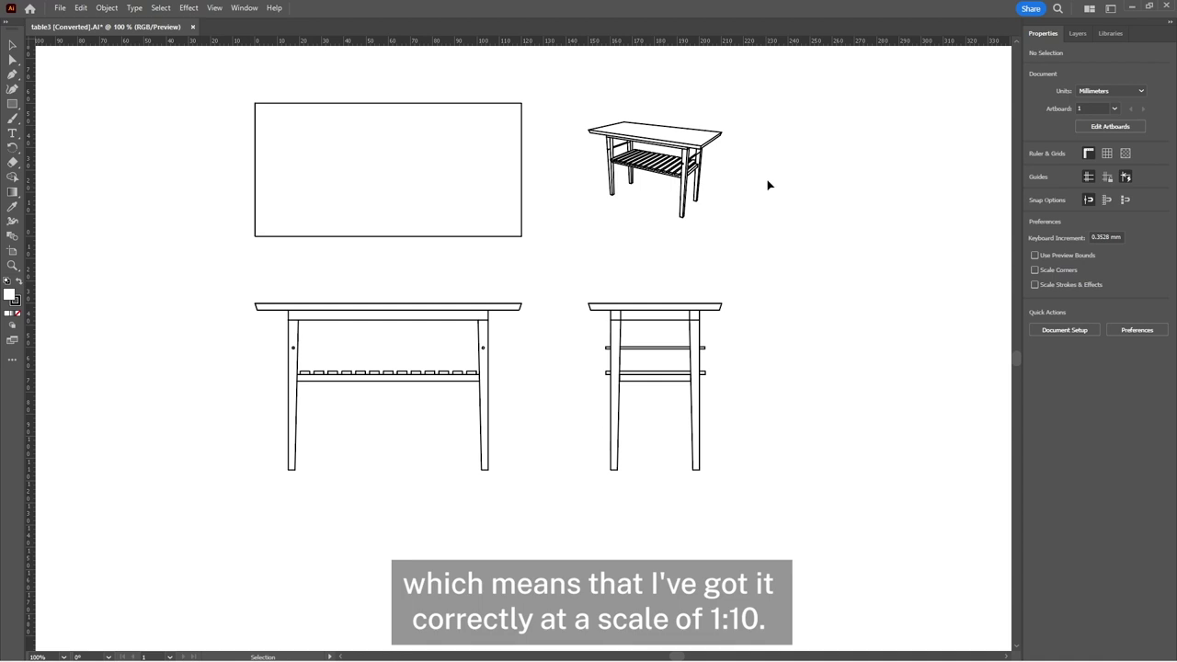
pyautogui.scroll(2, 769, 185)
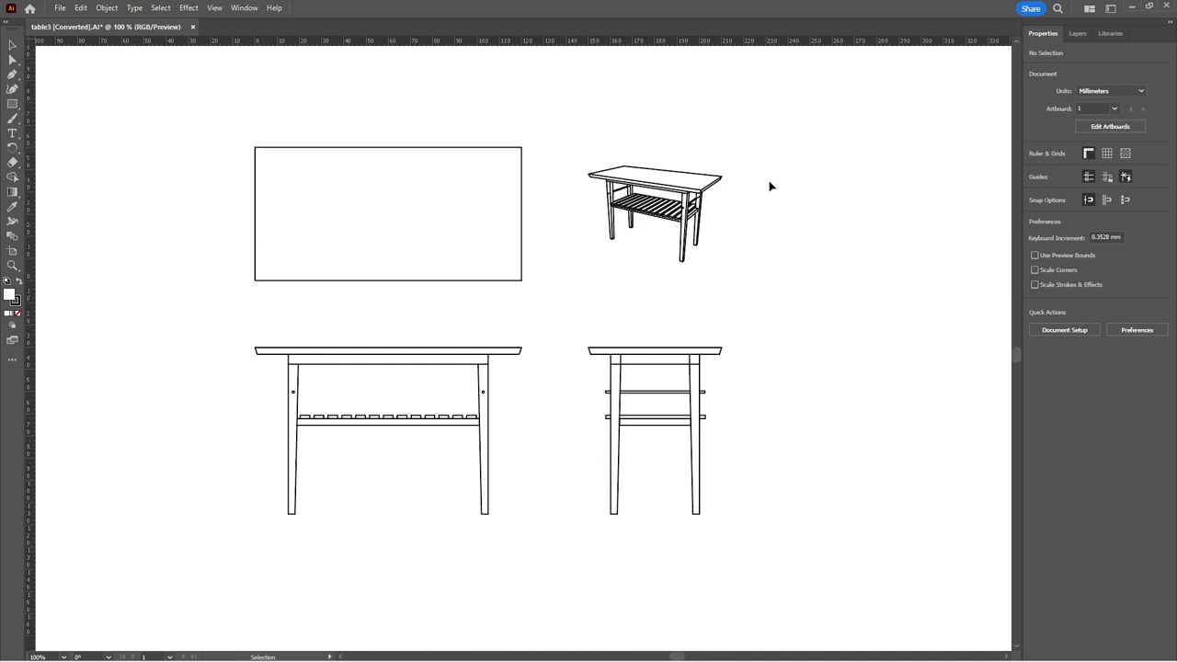
pyautogui.keyDown('alt'); pyautogui.scroll(-1, 770, 186); pyautogui.keyUp('alt')
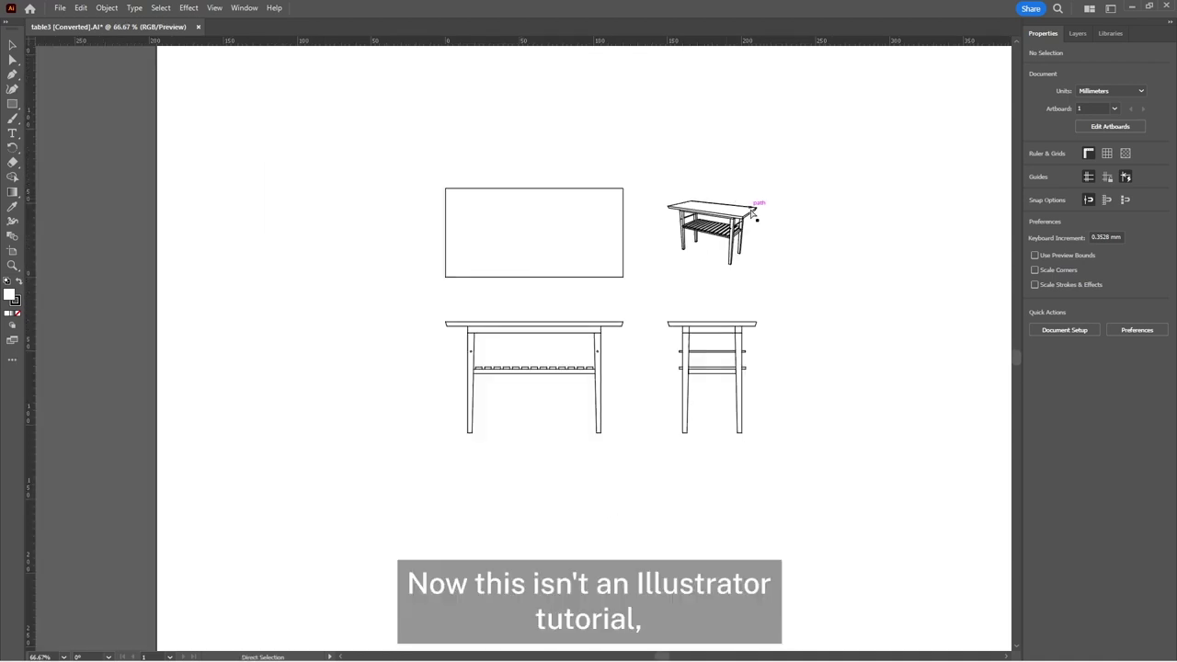
pyautogui.press('v')
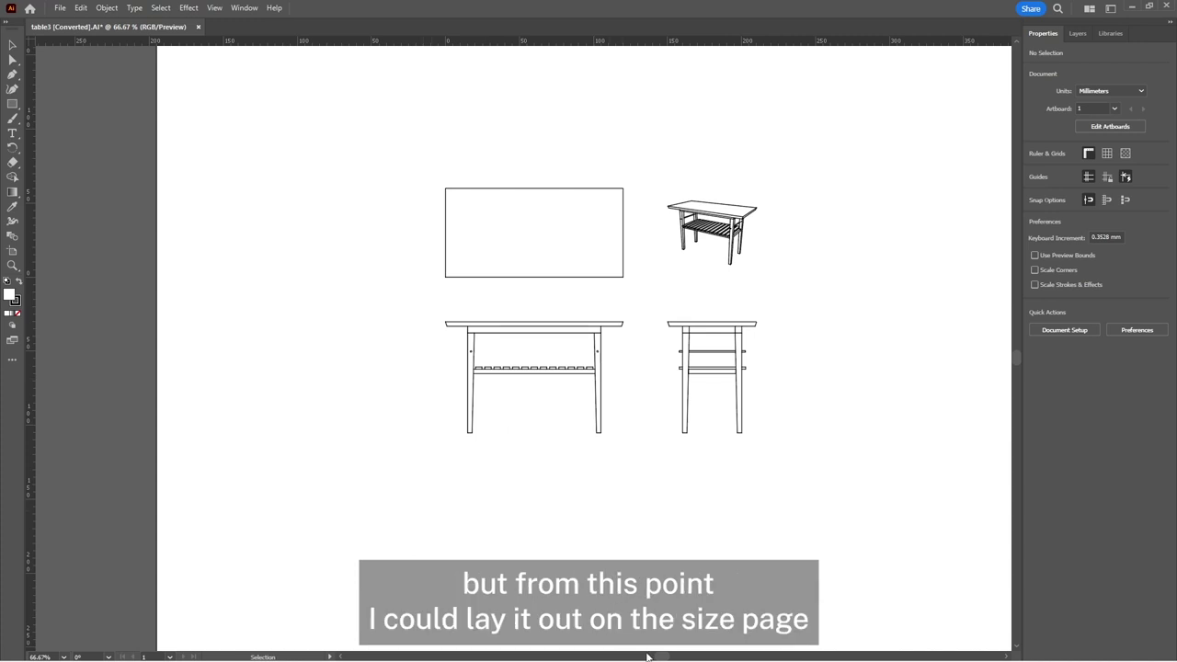
pyautogui.moveTo(662, 657); pyautogui.dragTo(681, 656)
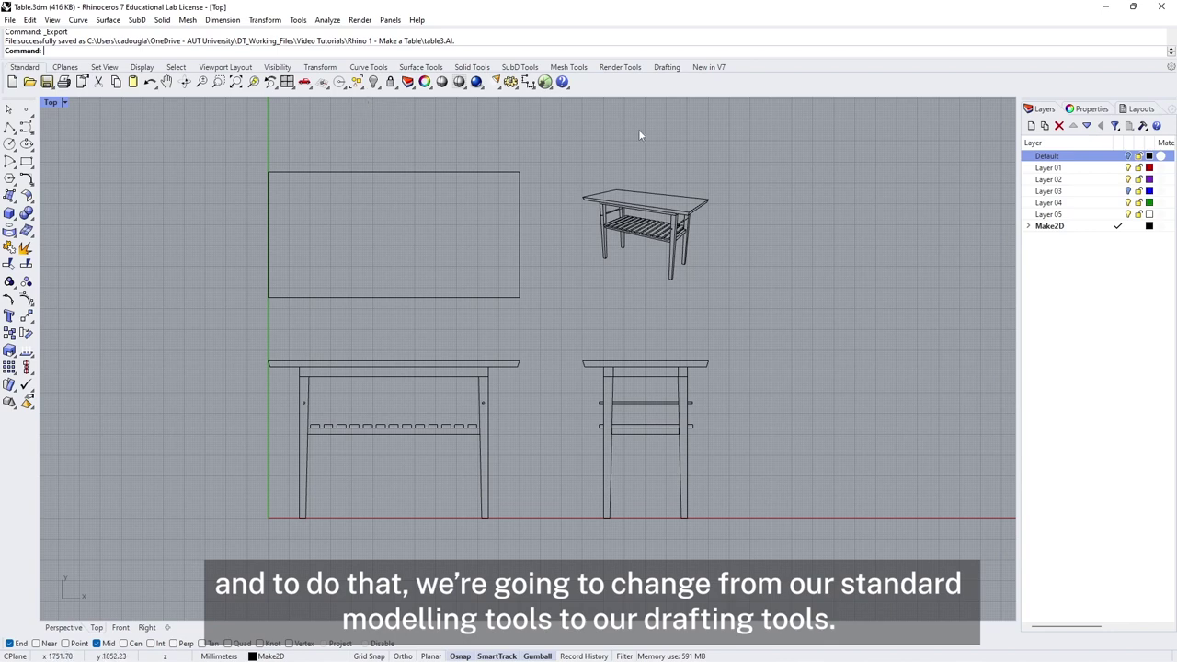
# Switch back to Rhino and use the drafting tools to create a new A3 landscape layout with one initial detail.
pyautogui.click(668, 68)
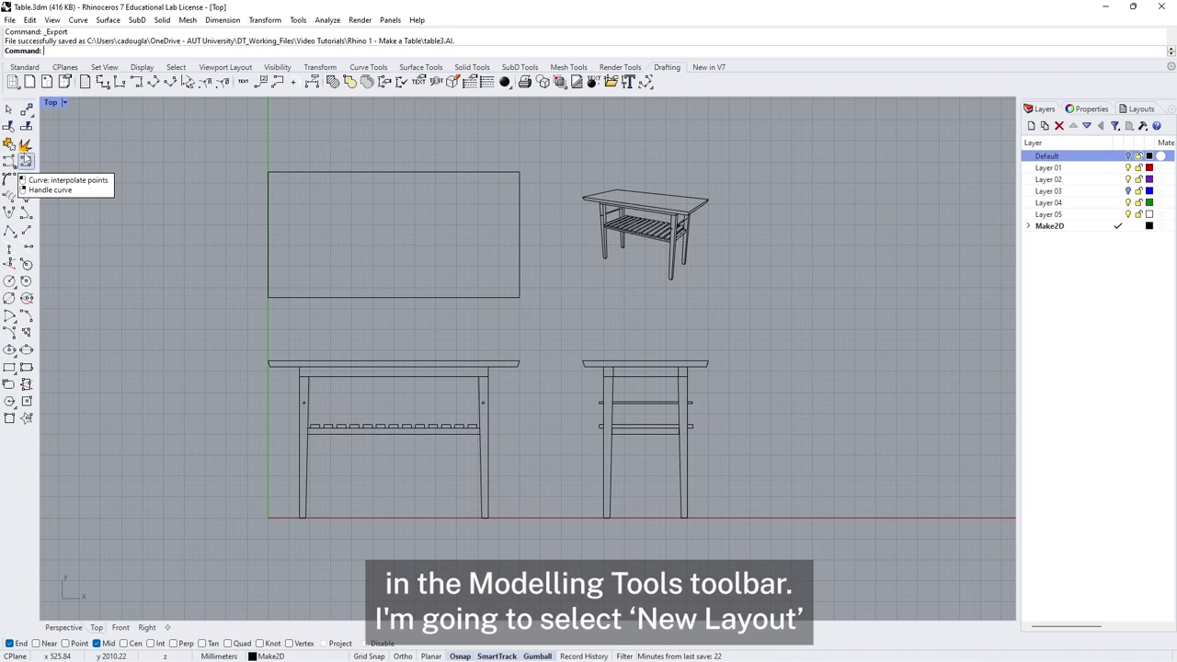
pyautogui.click(29, 82)
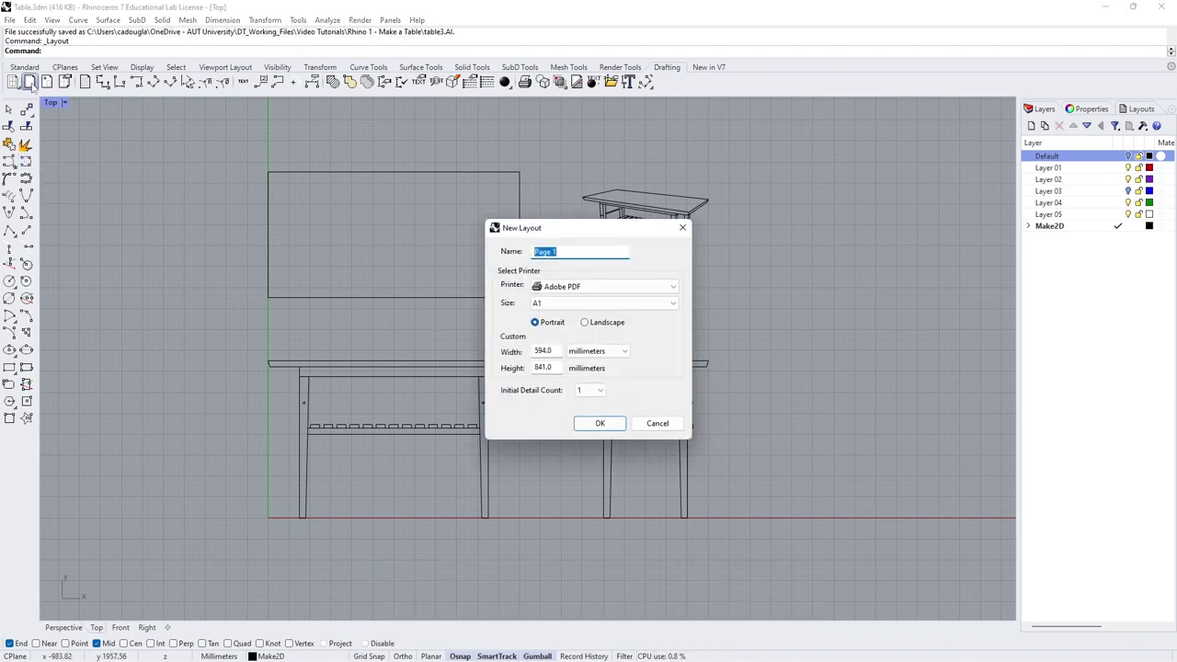
pyautogui.click(672, 304)
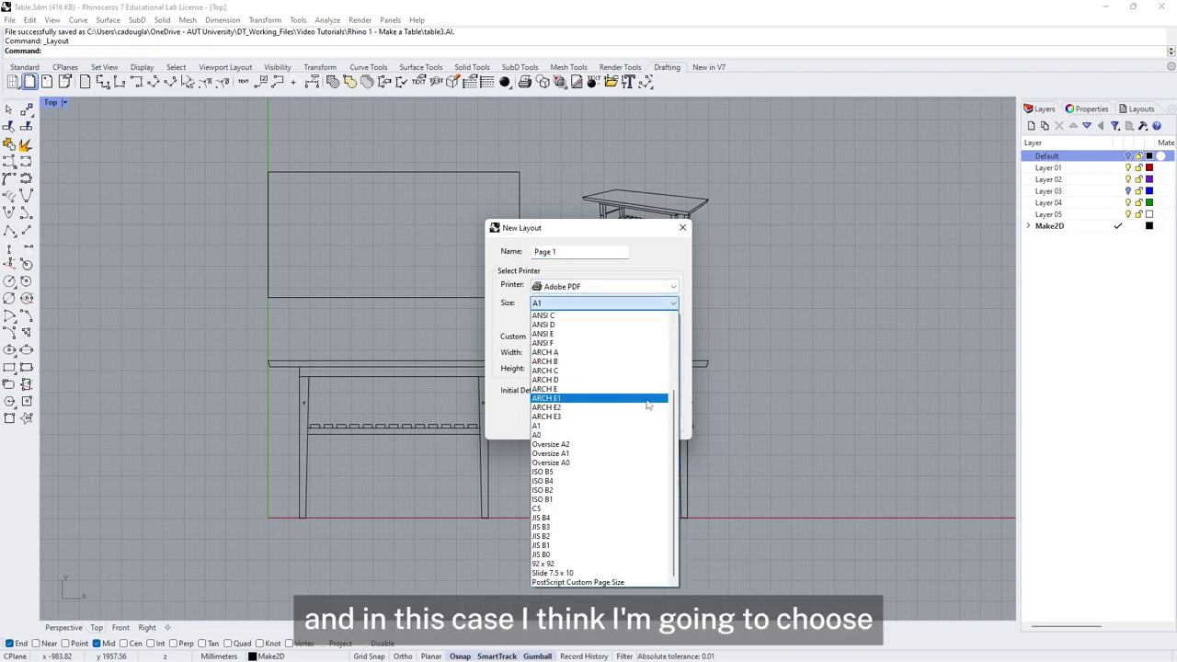
pyautogui.scroll(4, 637, 469)
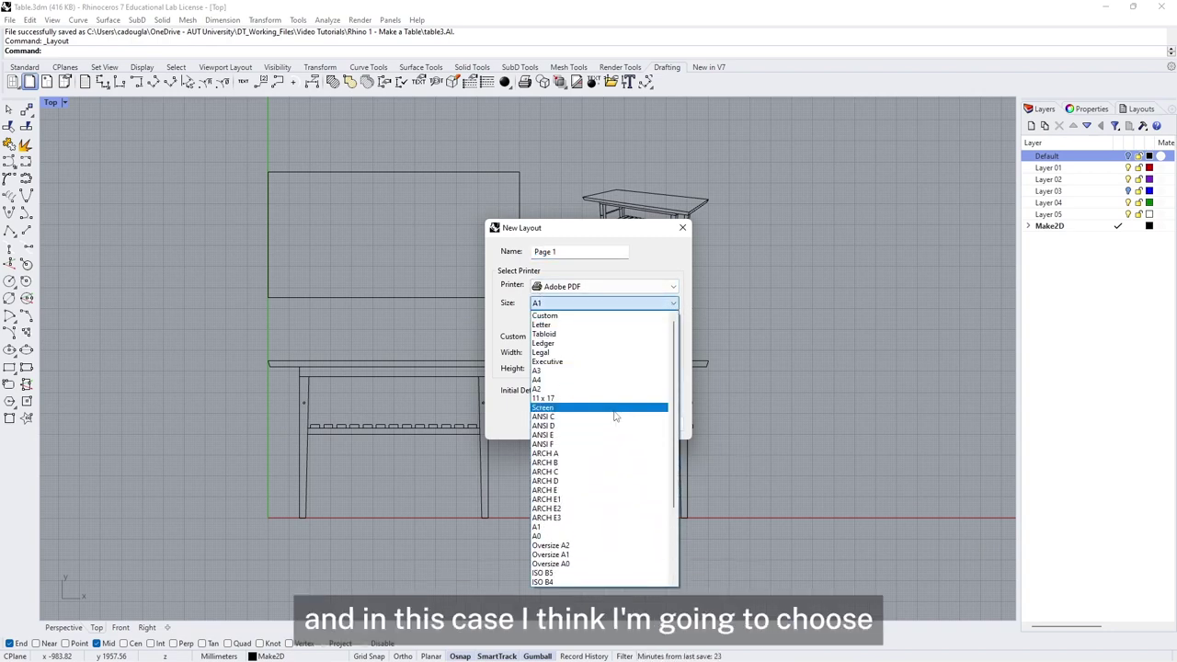
pyautogui.click(598, 372)
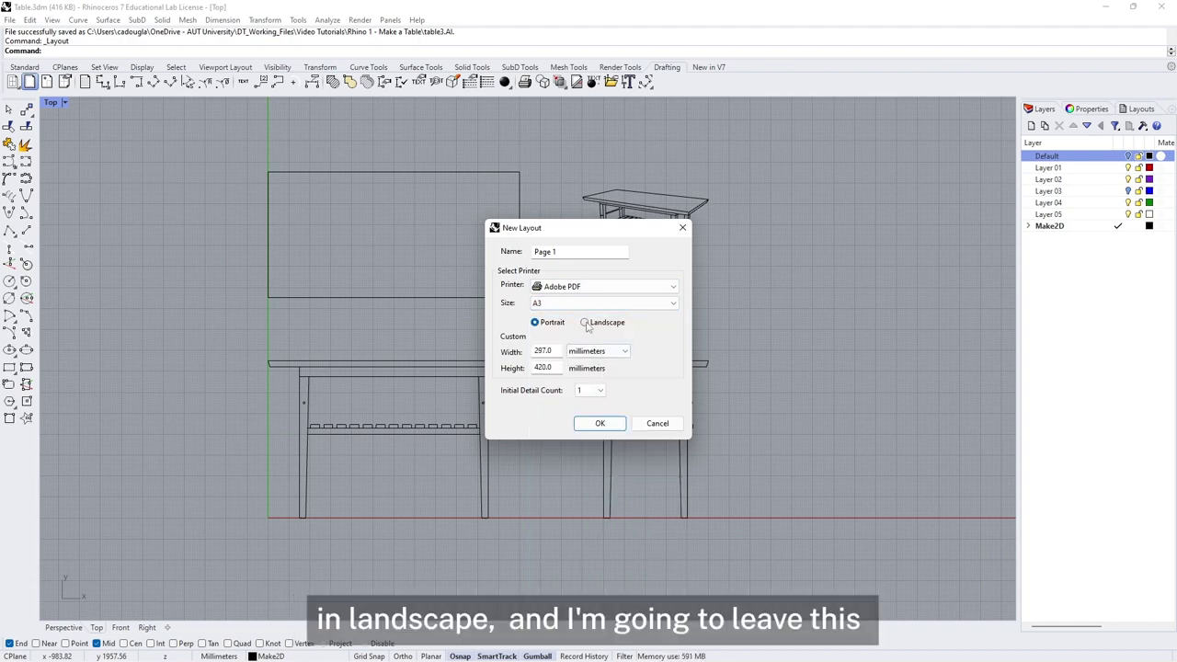
pyautogui.click(587, 327)
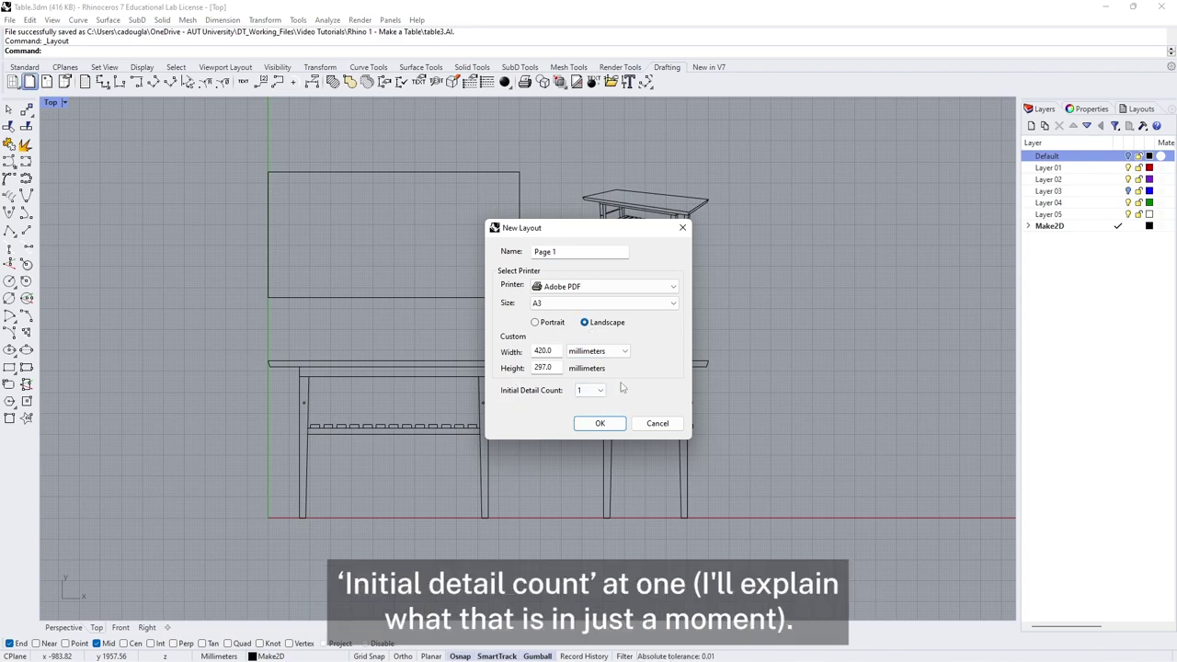
pyautogui.click(600, 423)
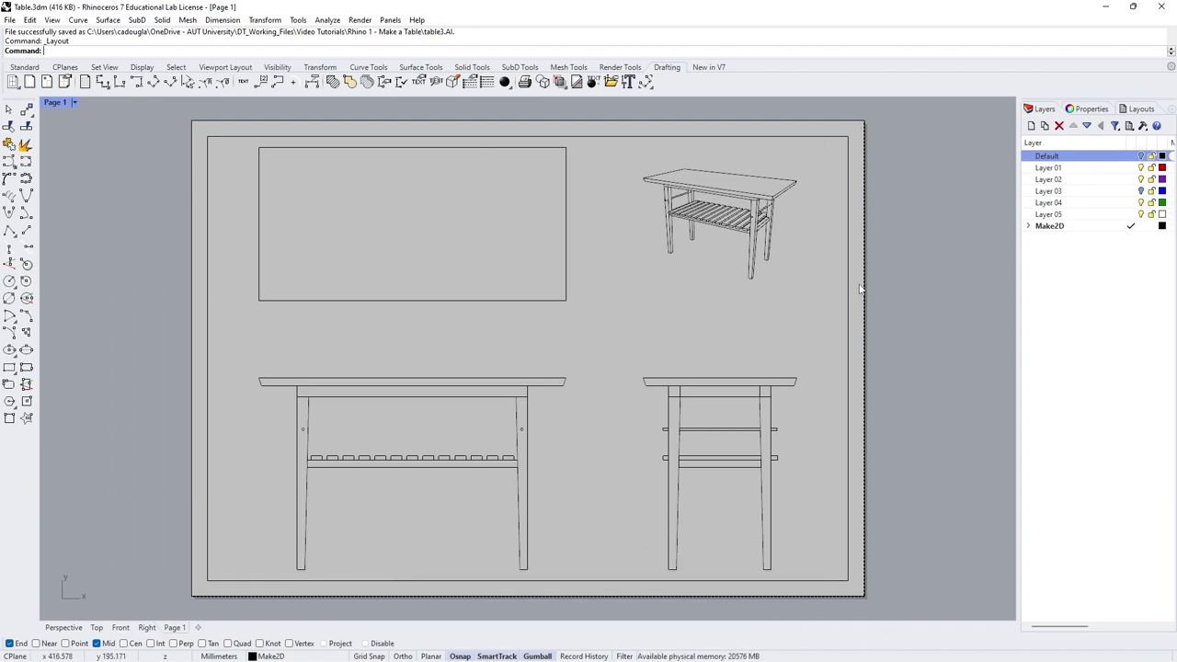
# Inspect the new layout page and return to the four model viewports.
pyautogui.scroll(-5, 228, 217)
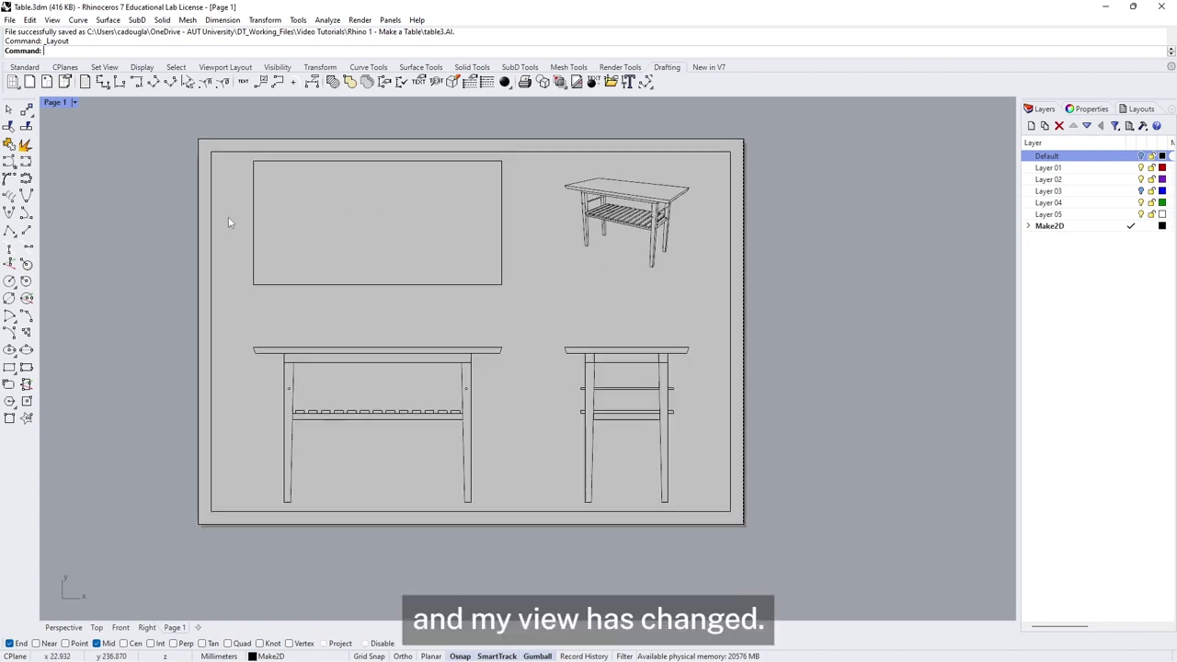
pyautogui.scroll(3, 228, 217)
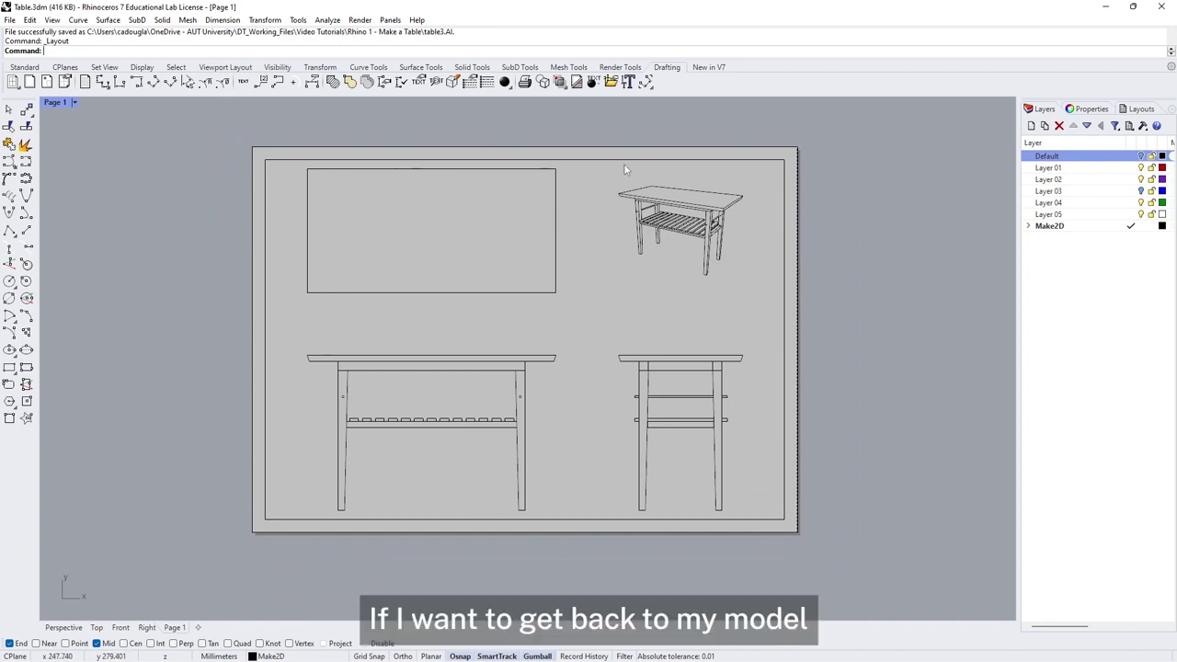
pyautogui.doubleClick(55, 102)
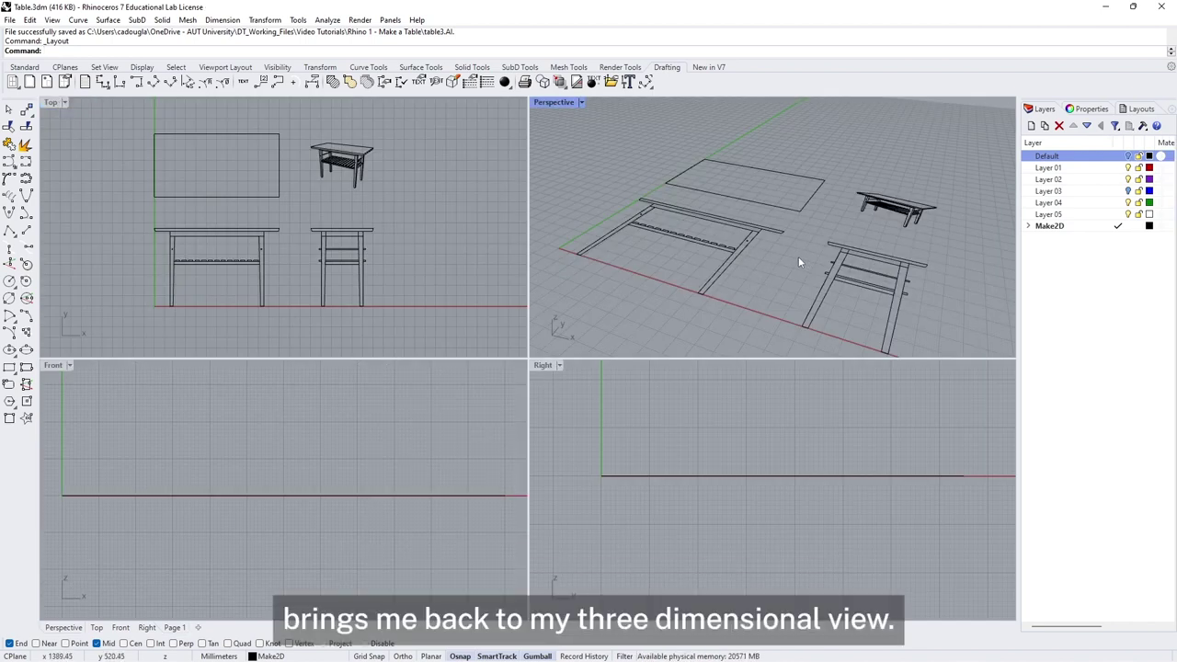
pyautogui.moveTo(798, 262)
pyautogui.mouseDown(button='right')
pyautogui.moveTo(810, 269)
pyautogui.moveTo(802, 258)
pyautogui.mouseUp(button='right')
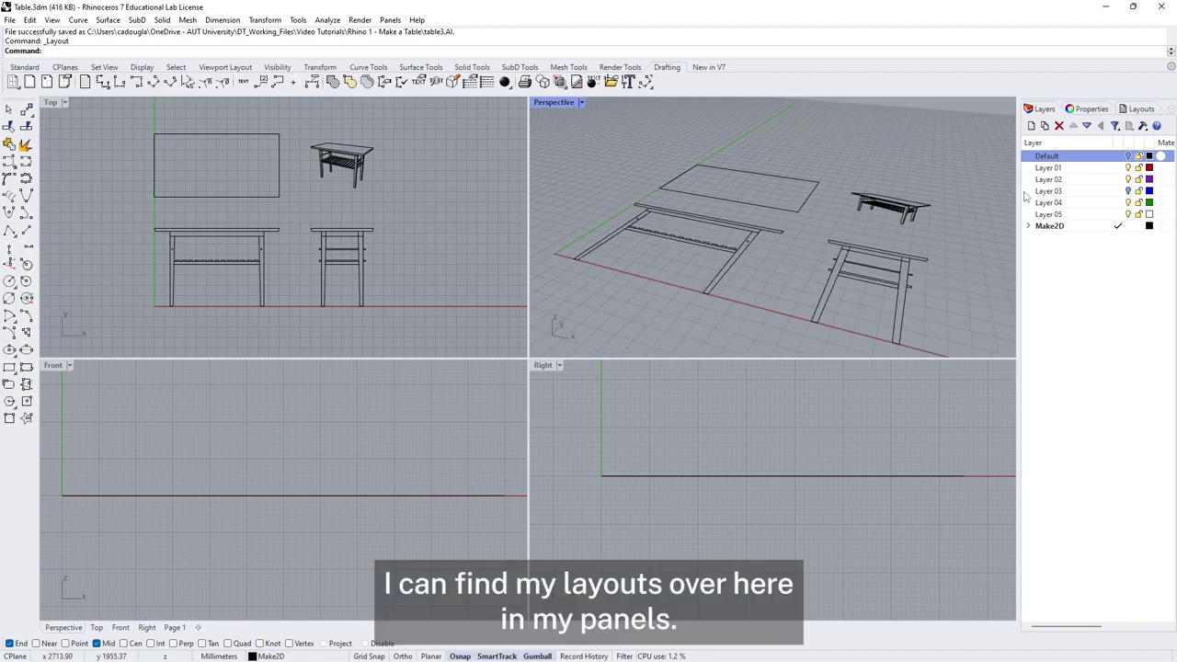
# Make sure Layouts is among the shown panels and reopen the Page 1 layout from its list.
pyautogui.click(1169, 110)
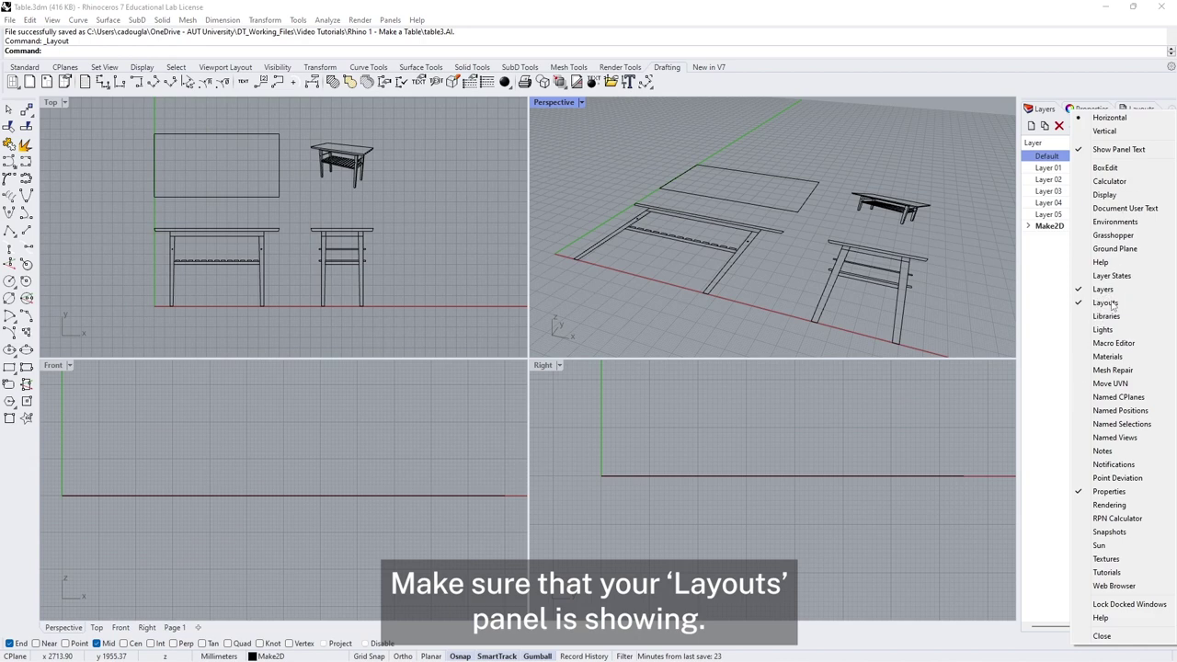
pyautogui.click(1056, 302)
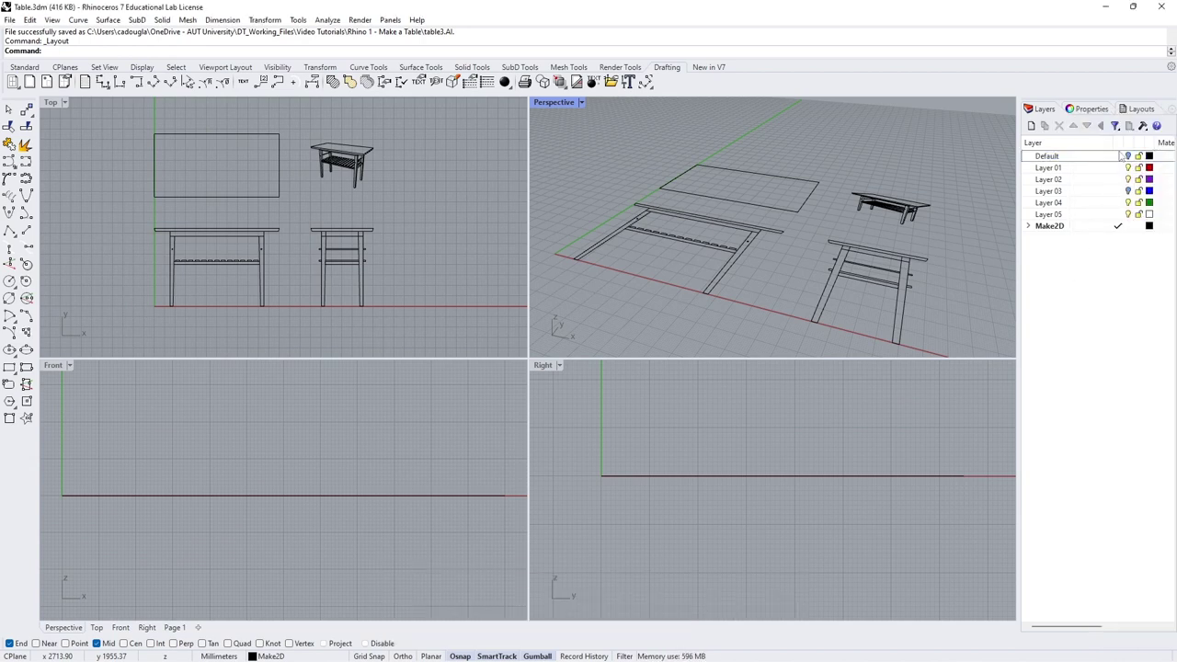
pyautogui.click(1142, 109)
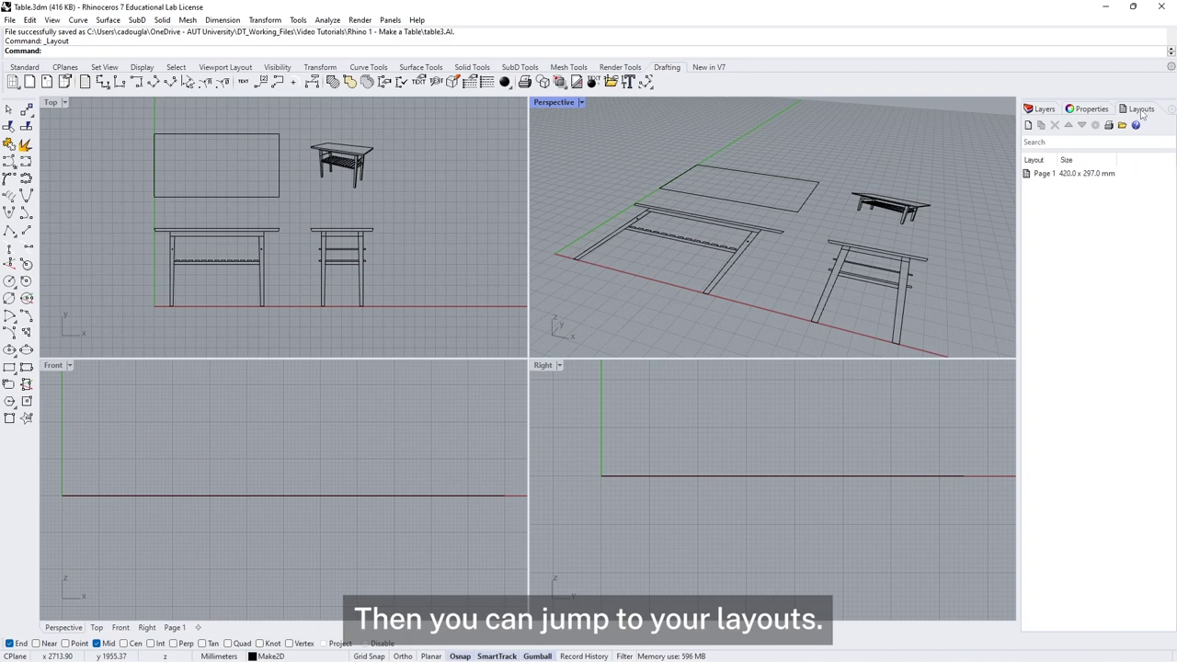
pyautogui.doubleClick(1042, 175)
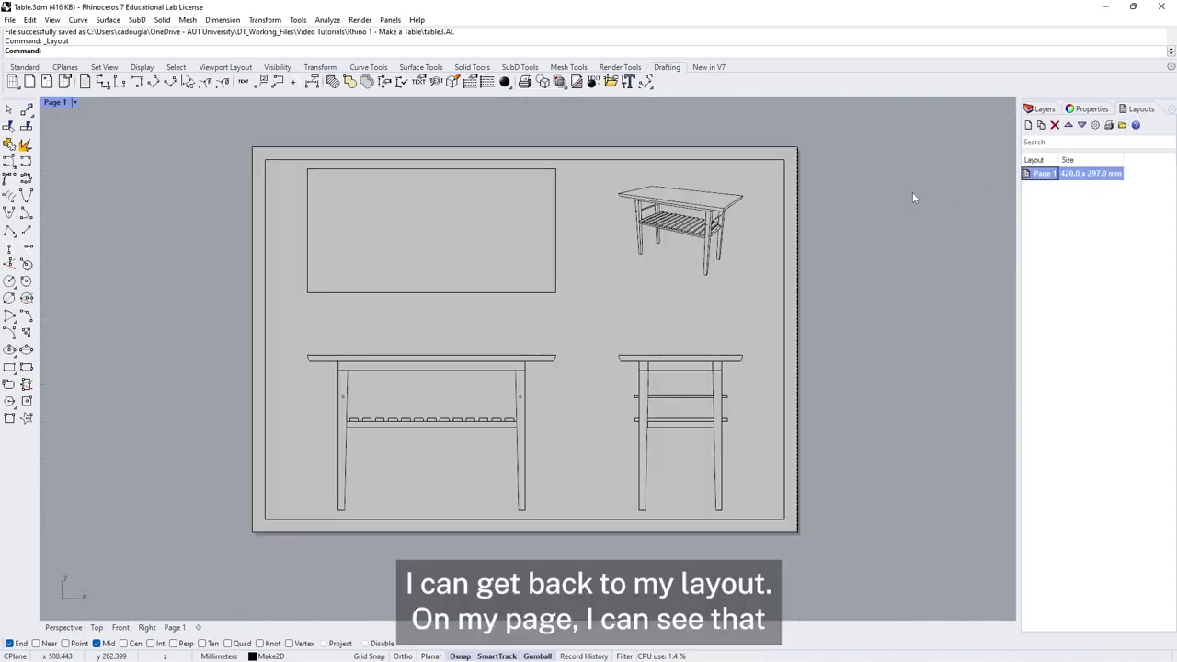
# Activate the detail on the Page 1 layout and explore the table drawings inside it.
pyautogui.click(723, 163)
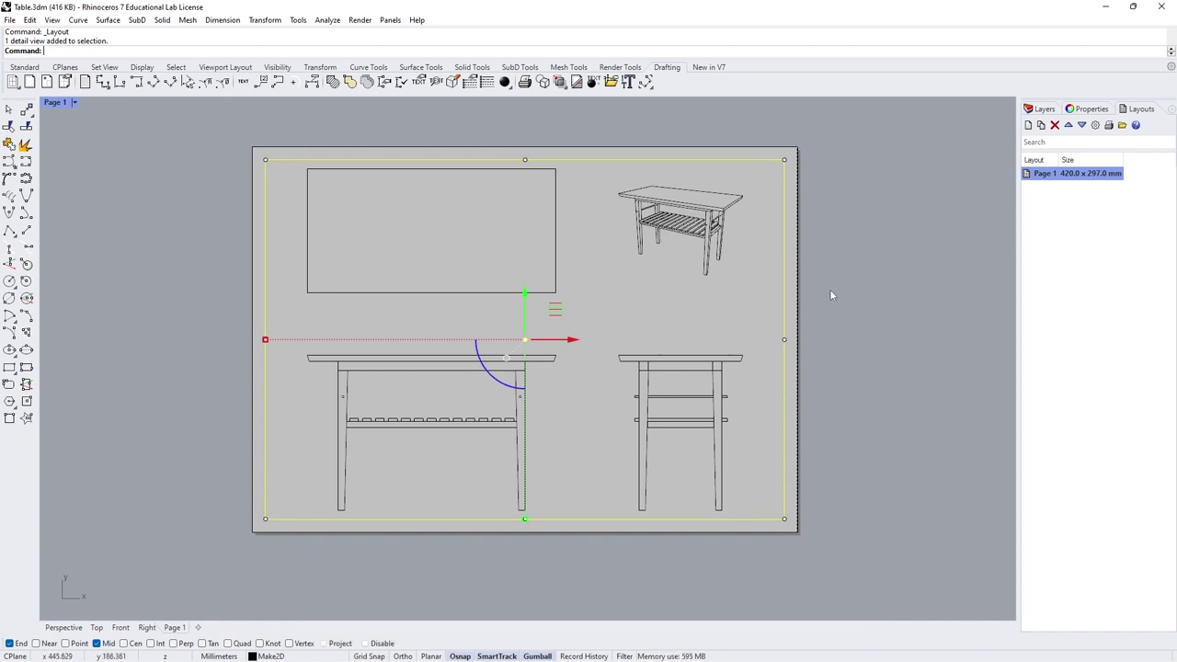
pyautogui.doubleClick(638, 314)
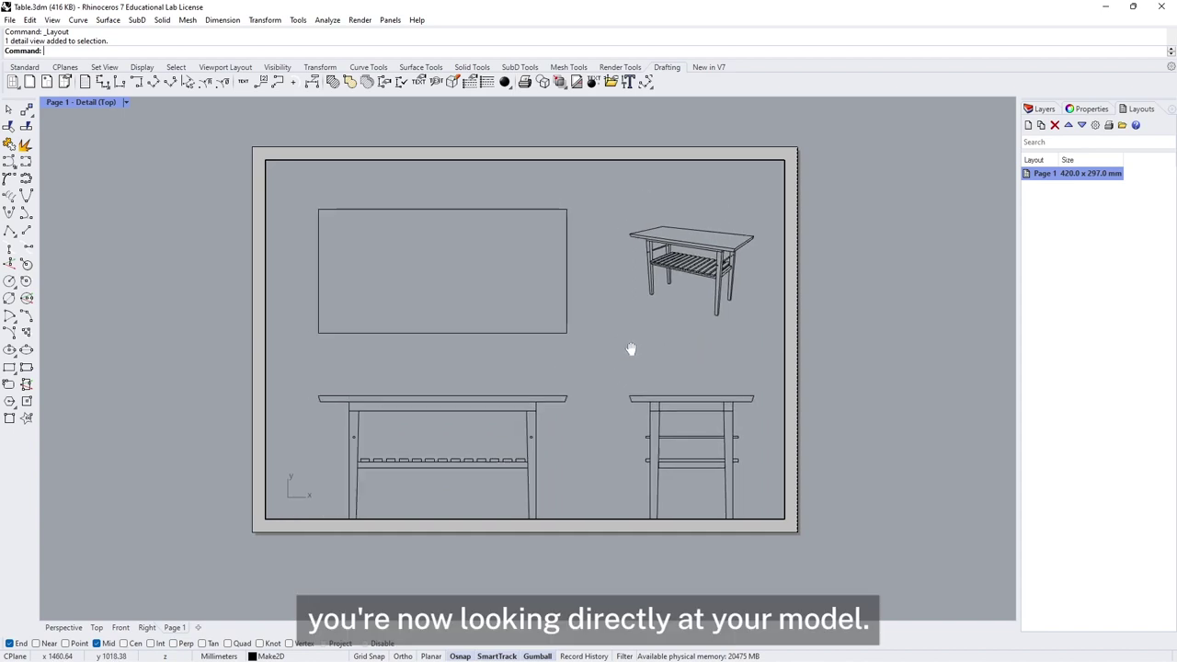
pyautogui.scroll(-4, 606, 296)
pyautogui.scroll(8, 571, 351)
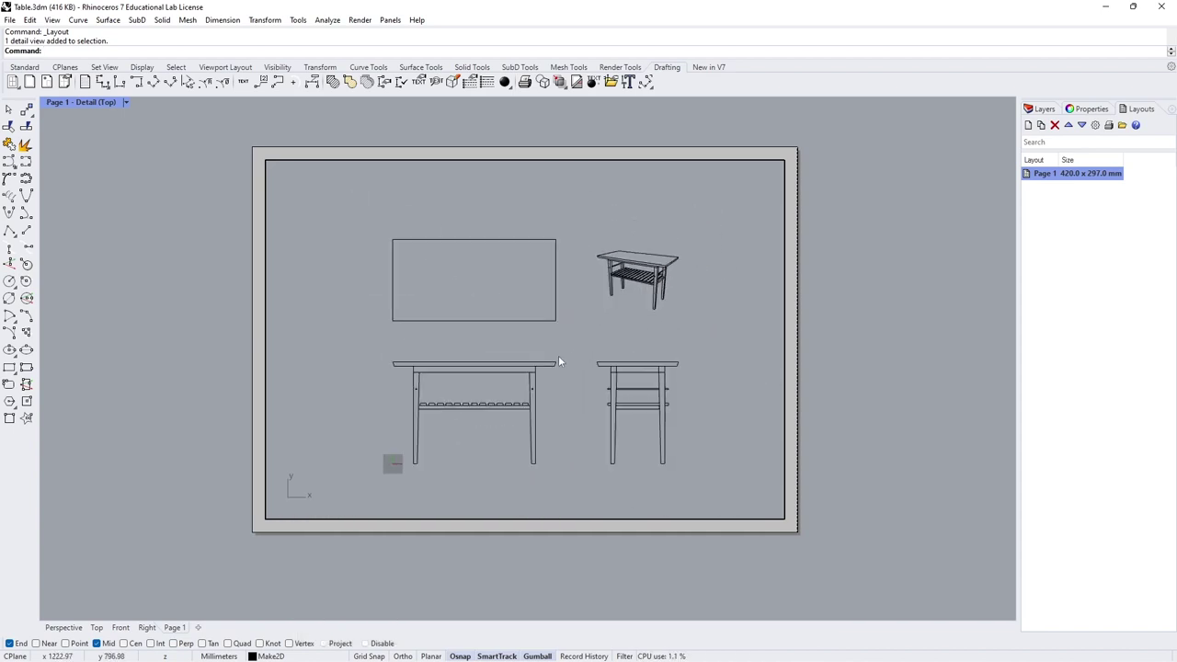
pyautogui.scroll(-6, 528, 422)
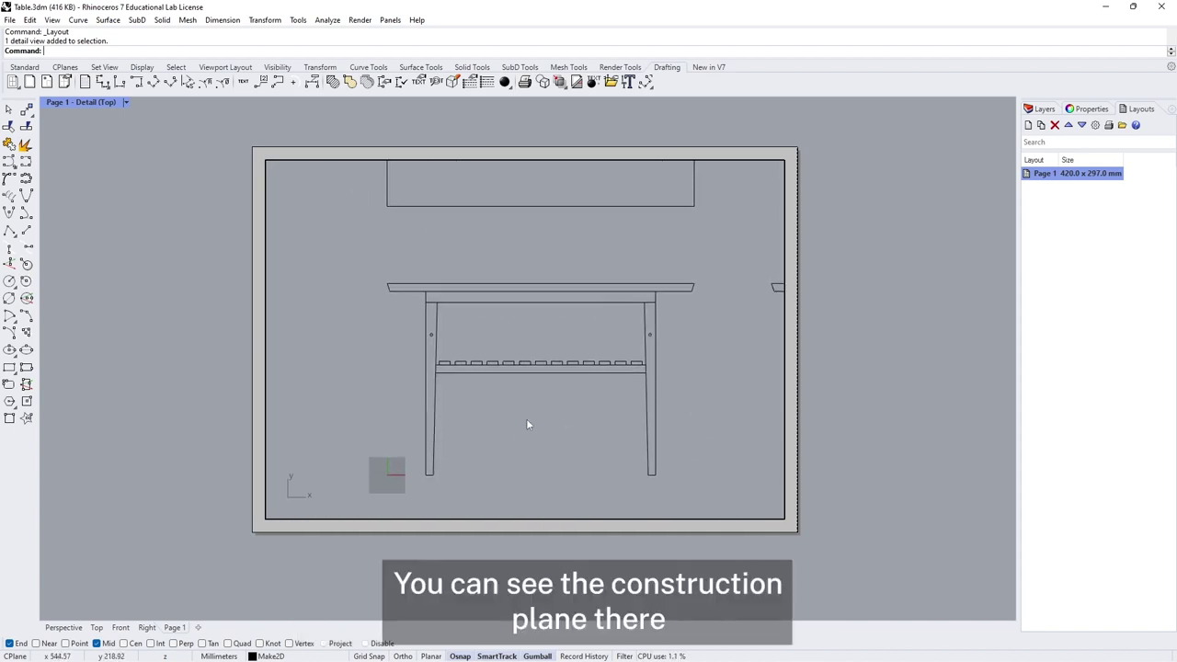
# Draw a nearly horizontal line about 609 mm long between the tabletop plan and front elevation, inside the active detail.
pyautogui.click(25, 232)
pyautogui.click(389, 306)
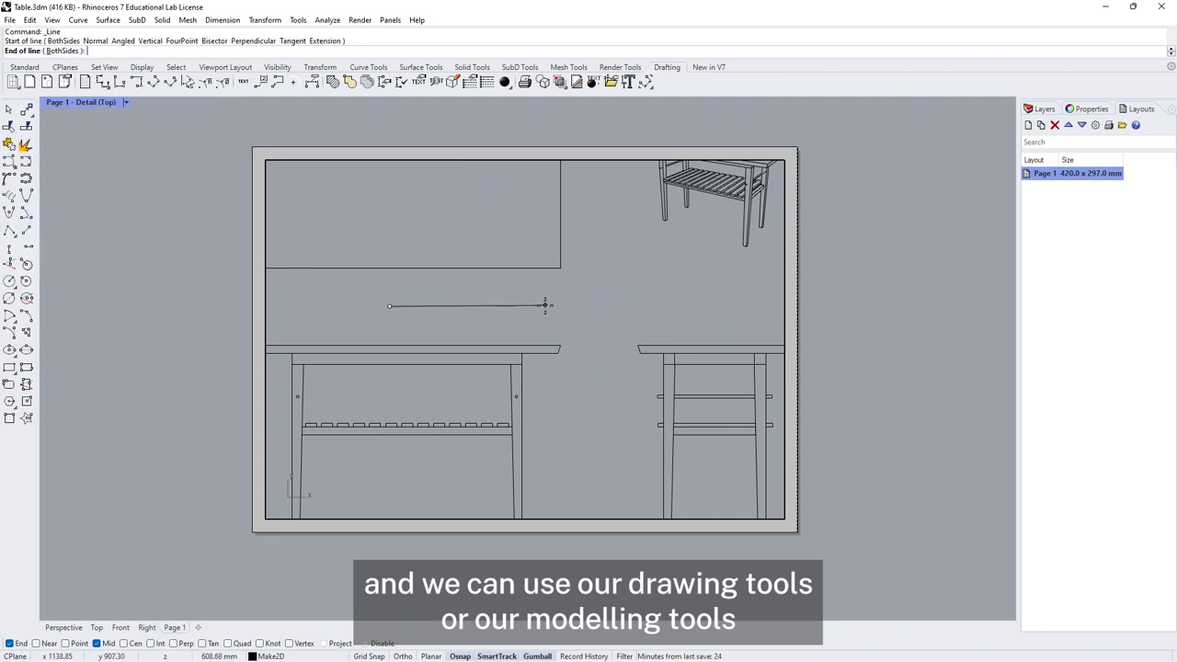
pyautogui.click(545, 305)
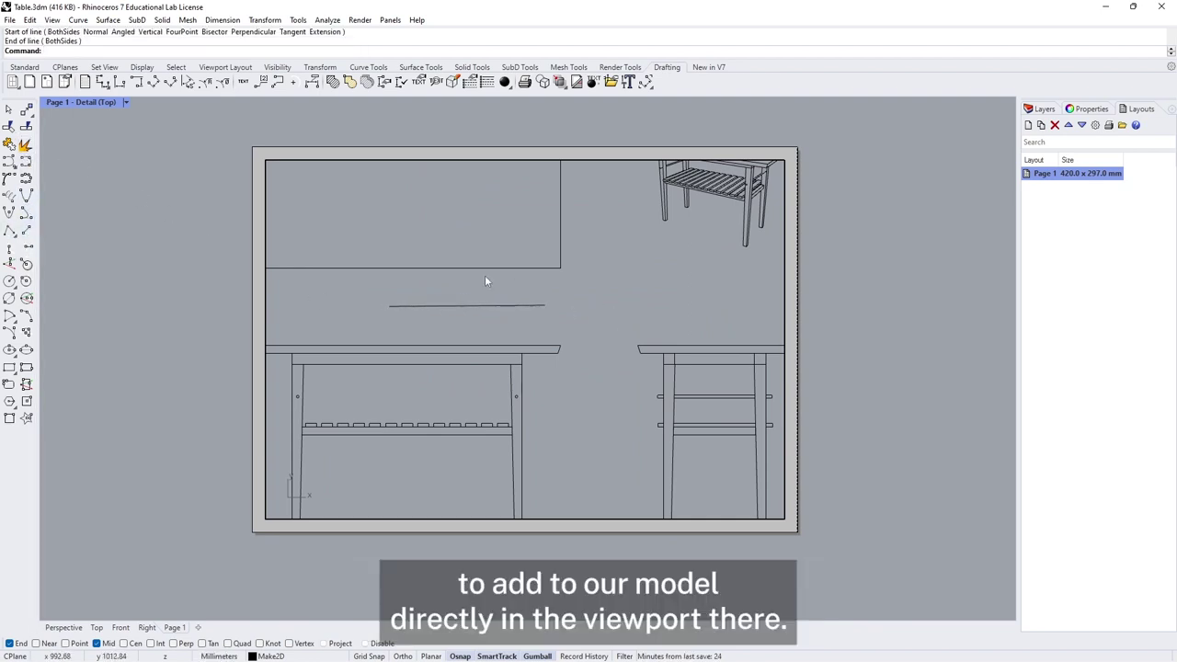
pyautogui.scroll(-2, 533, 290)
pyautogui.scroll(1, 527, 287)
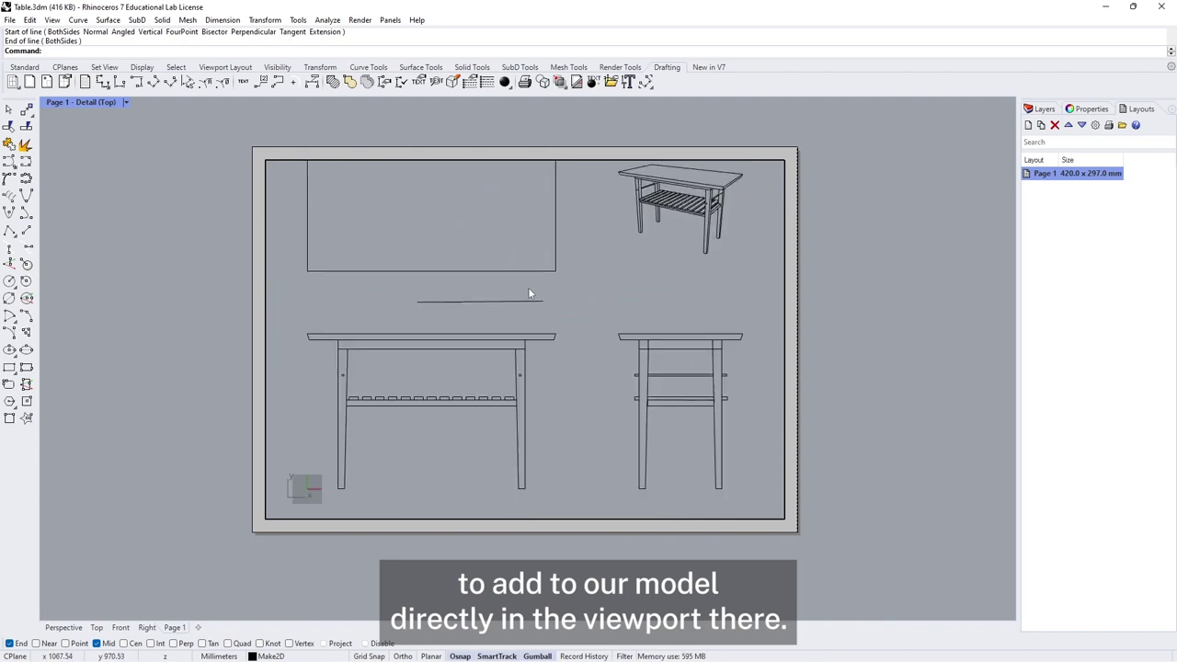
pyautogui.scroll(-1, 528, 287)
pyautogui.moveTo(577, 284); pyautogui.dragTo(582, 314, button='right')
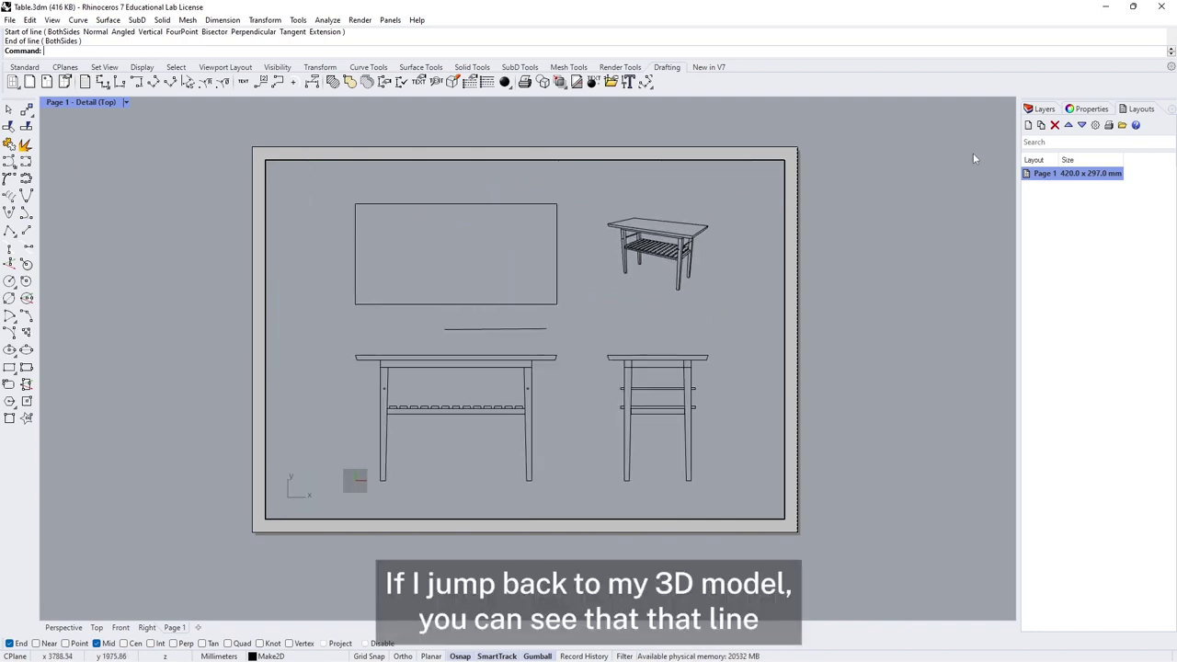
# Delete the line between the plan and front elevation in the model viewports, and return to Page 1 outside its detail.
pyautogui.hotkey('ctrl', 'Tab')
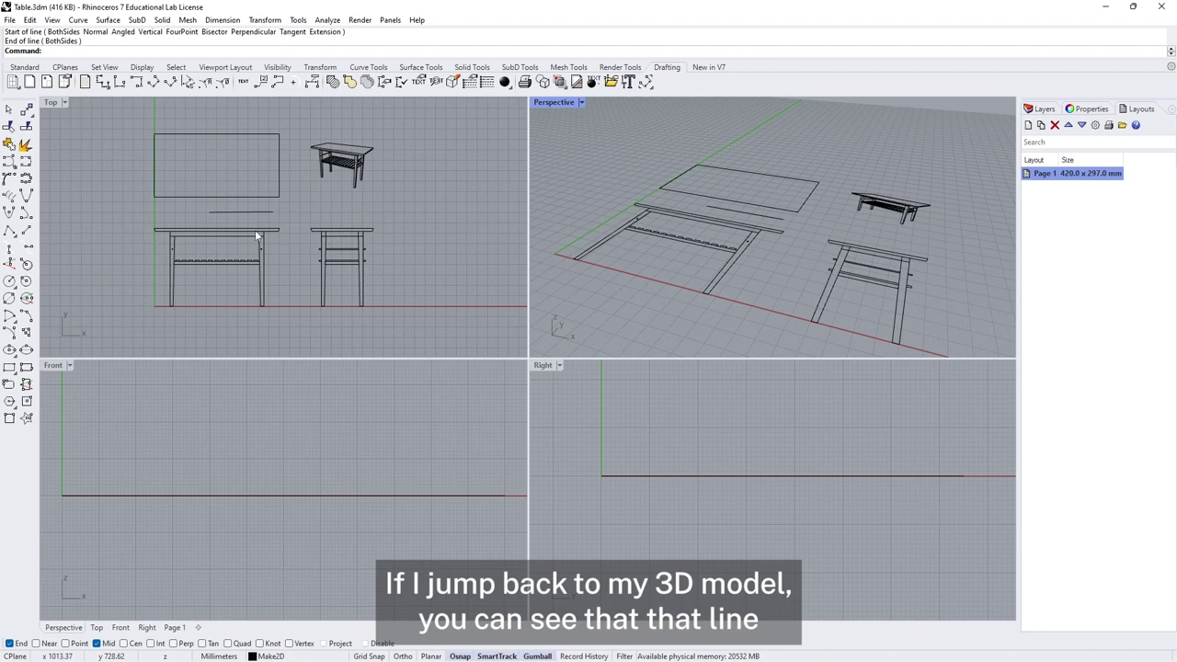
pyautogui.scroll(3, 240, 217)
pyautogui.click(243, 204)
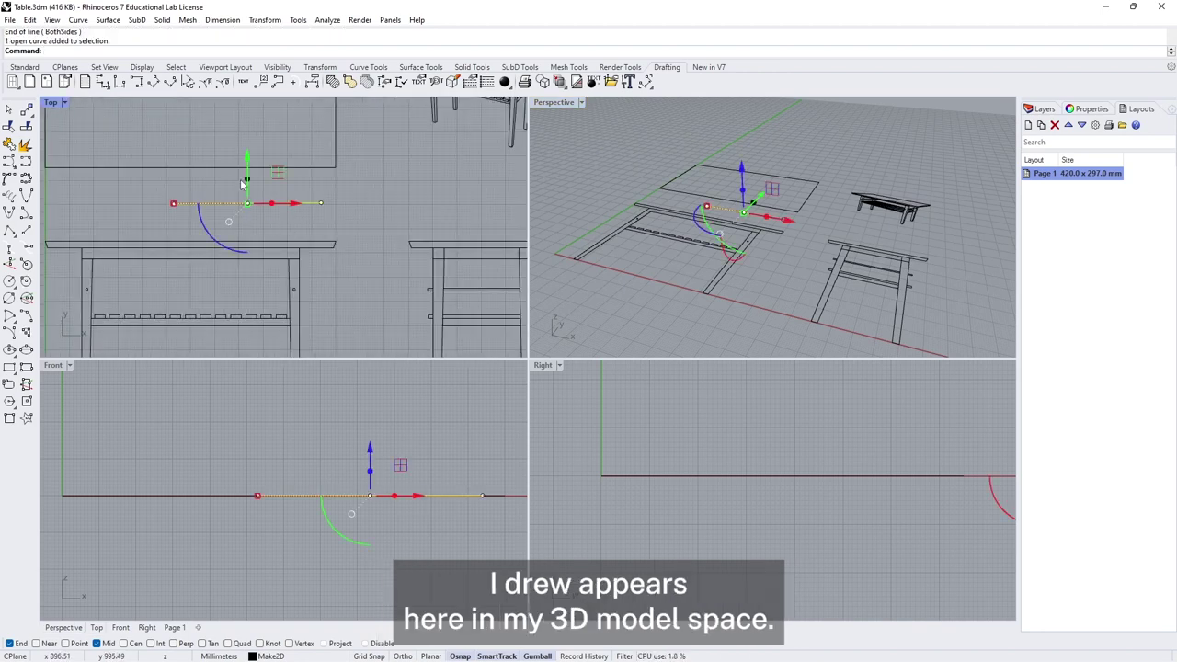
pyautogui.scroll(-2, 350, 213)
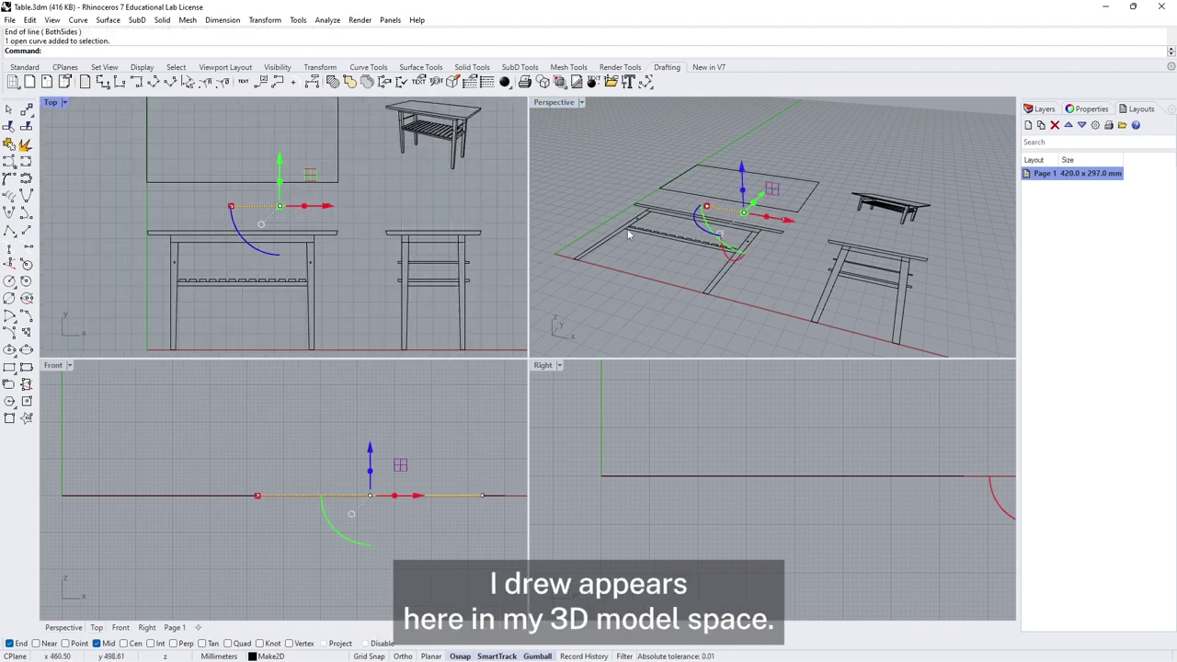
pyautogui.press('Delete')
pyautogui.hotkey('ctrl', 'Tab')
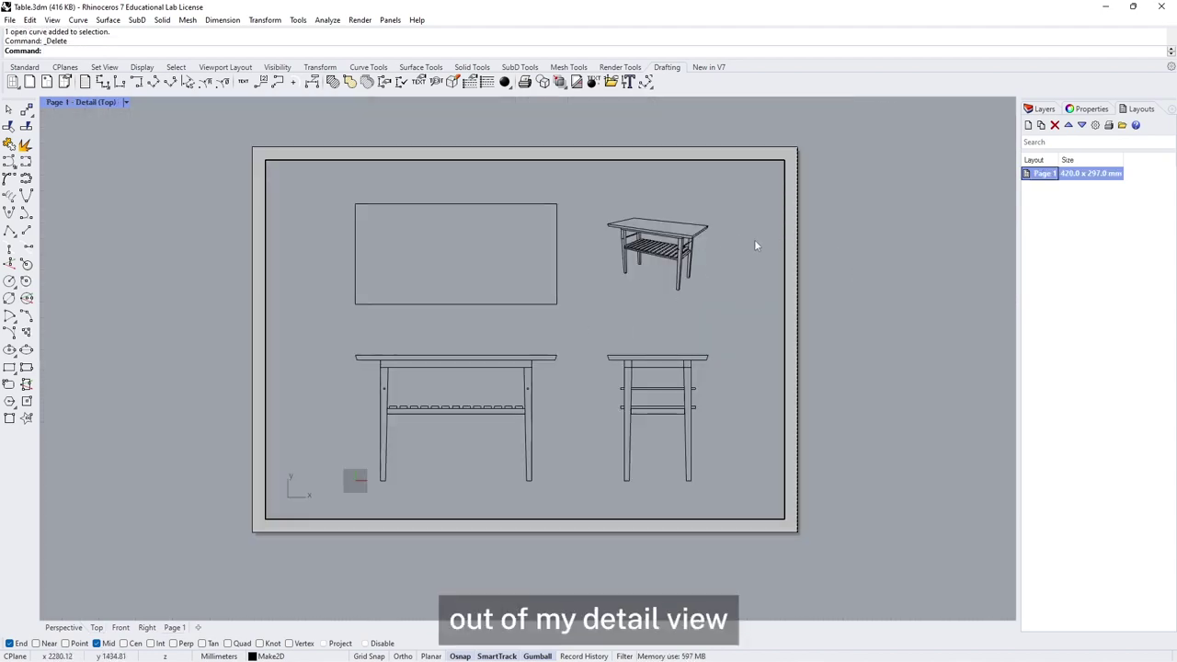
pyautogui.doubleClick(841, 299)
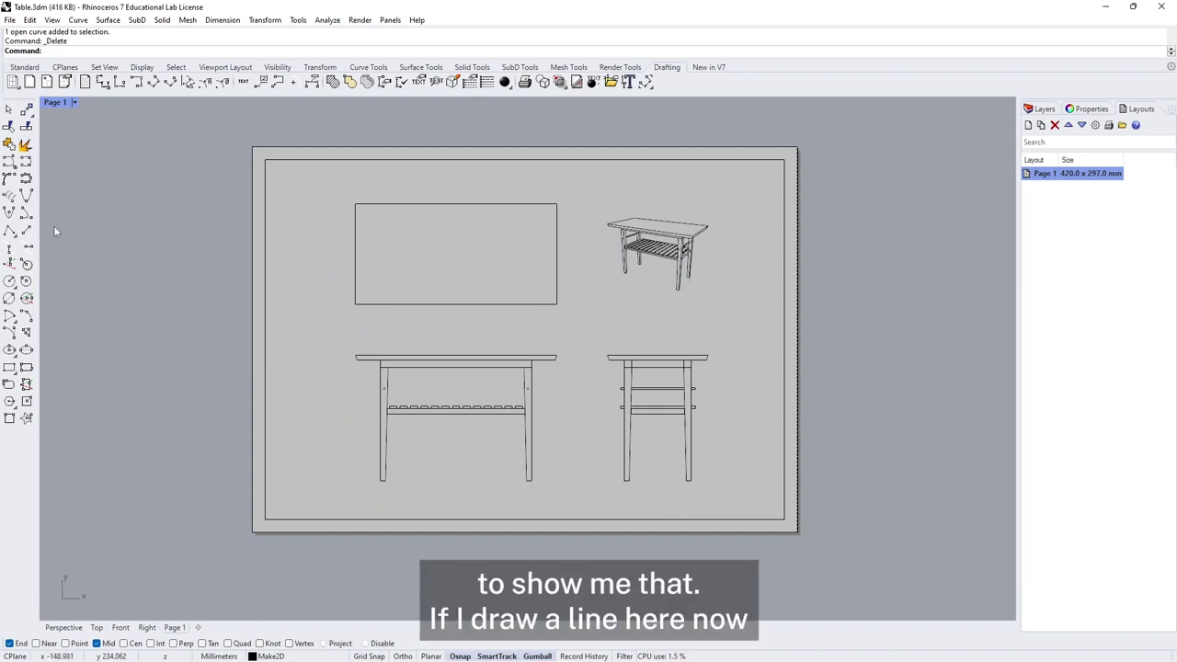
# Draw a diagonal line across the tabletop plan in page space, check the model viewports for it and reopen Page 1.
pyautogui.click(25, 231)
pyautogui.click(339, 185)
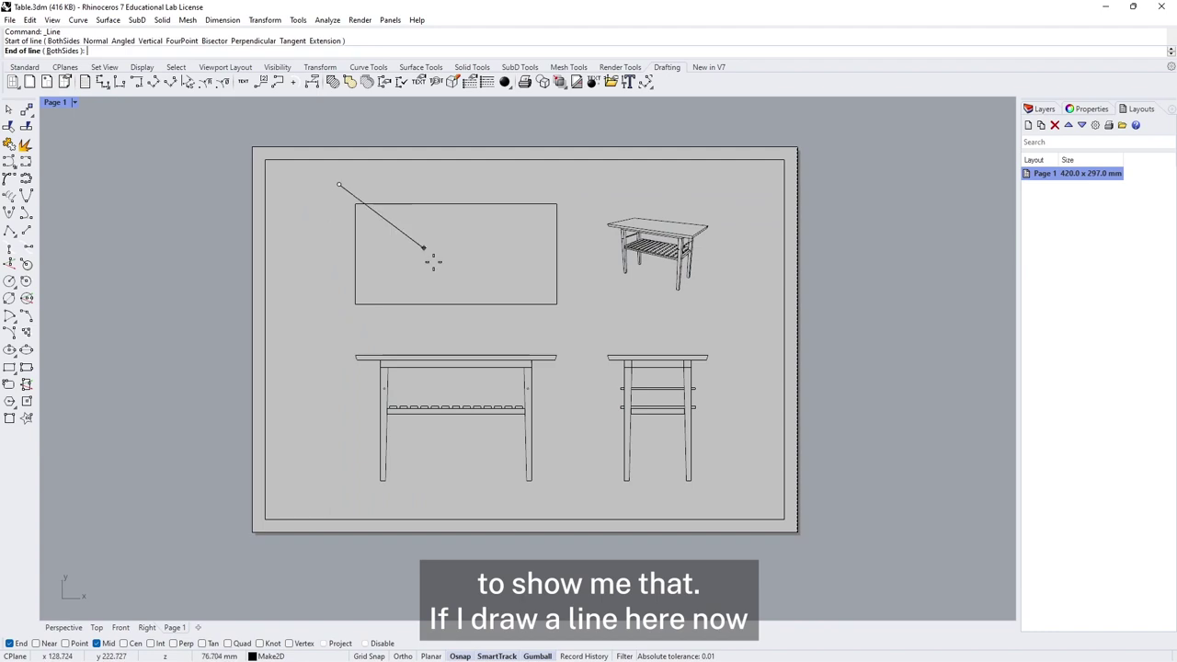
pyautogui.click(592, 423)
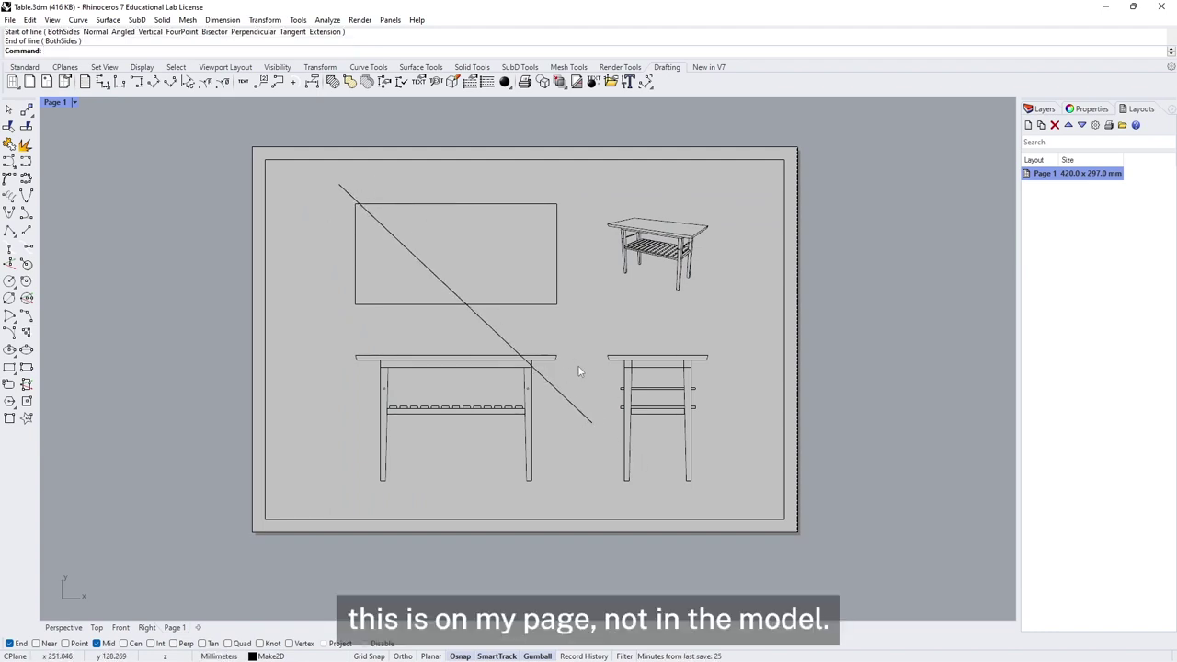
pyautogui.doubleClick(60, 103)
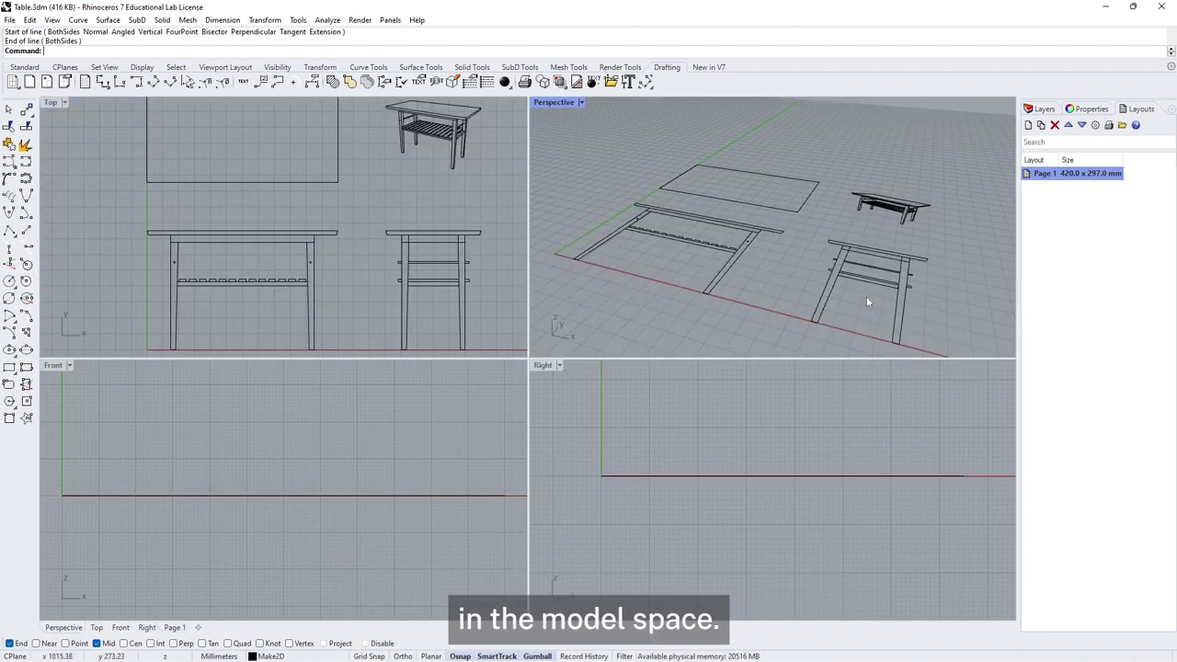
pyautogui.doubleClick(1044, 173)
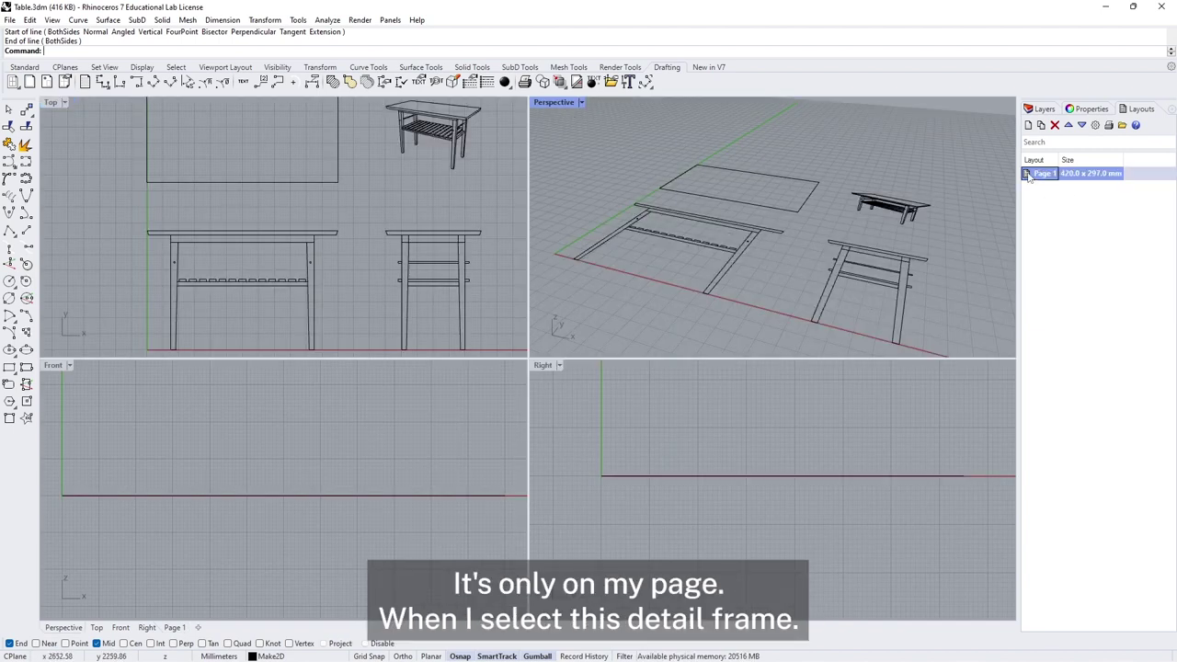
# Set the page detail's scale to 1 mm on page for 10 mm in model and lock the detail.
pyautogui.click(693, 200)
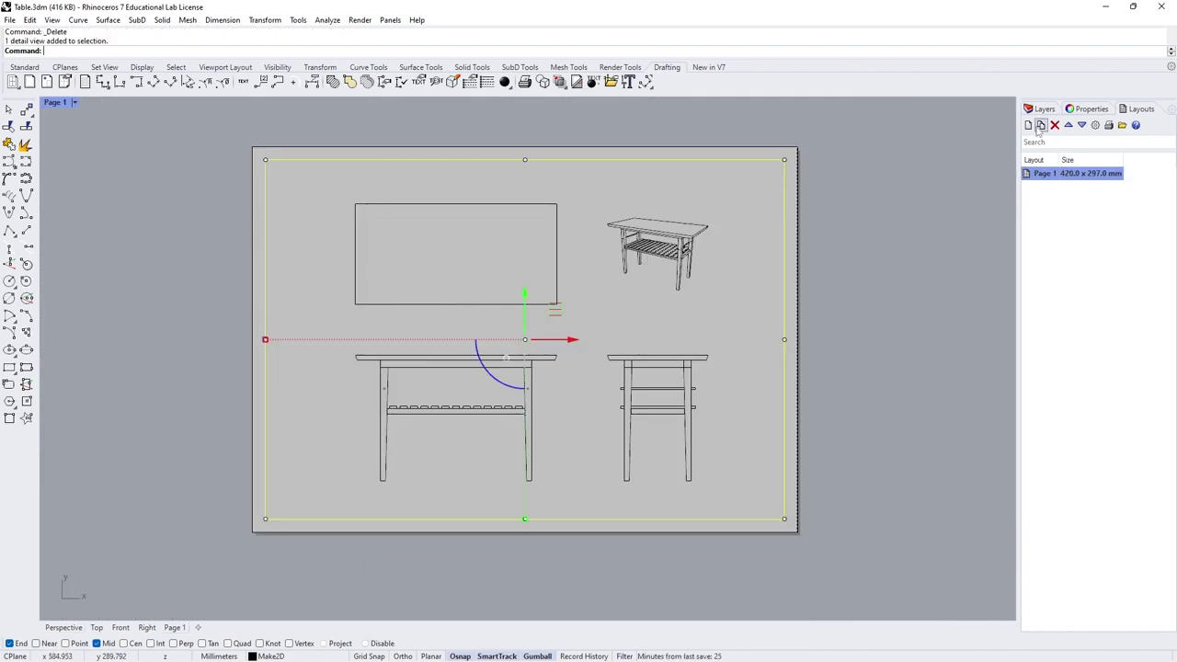
pyautogui.click(1091, 111)
pyautogui.click(1171, 109)
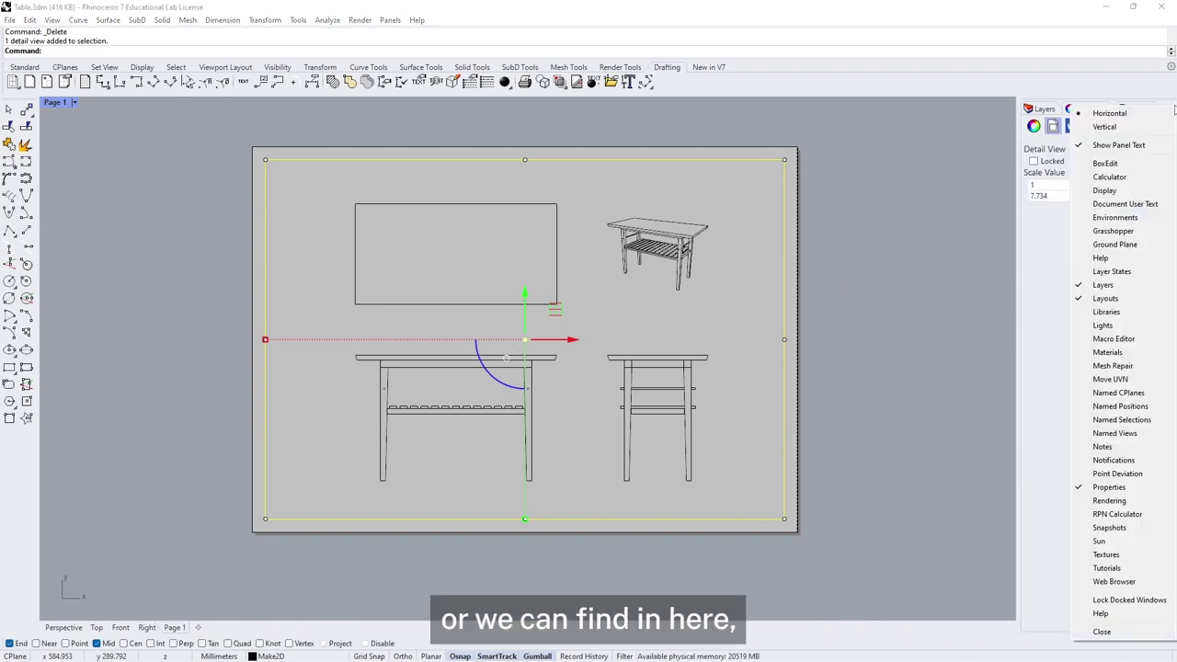
pyautogui.click(1056, 237)
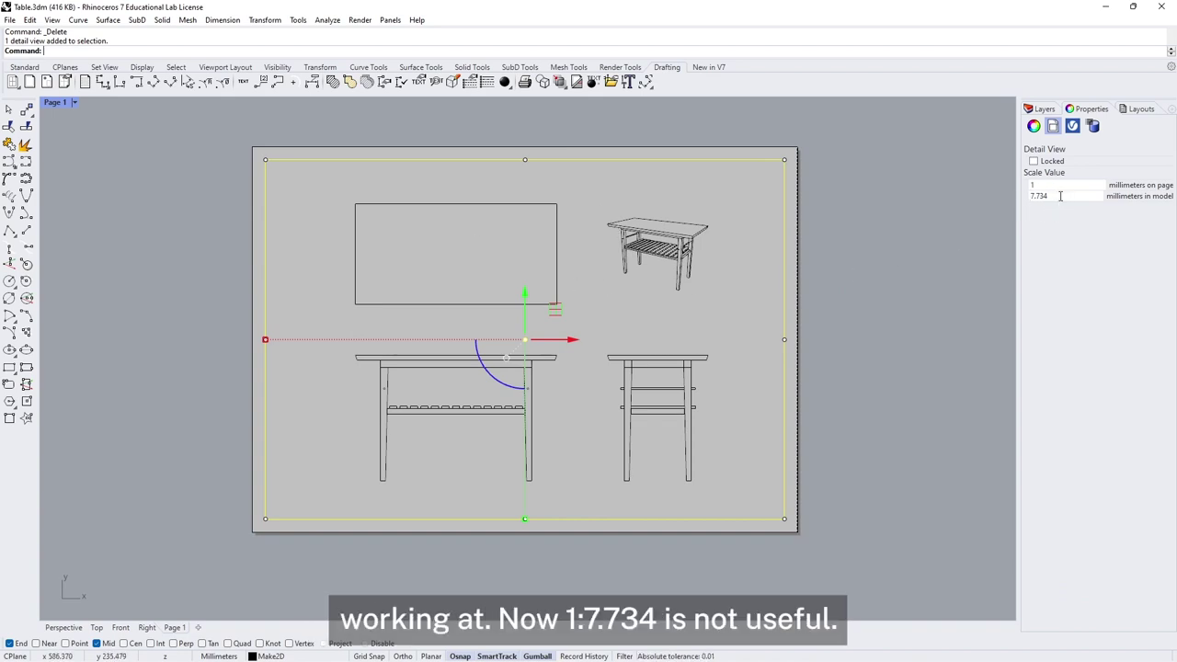
pyautogui.moveTo(1061, 196); pyautogui.dragTo(1031, 201)
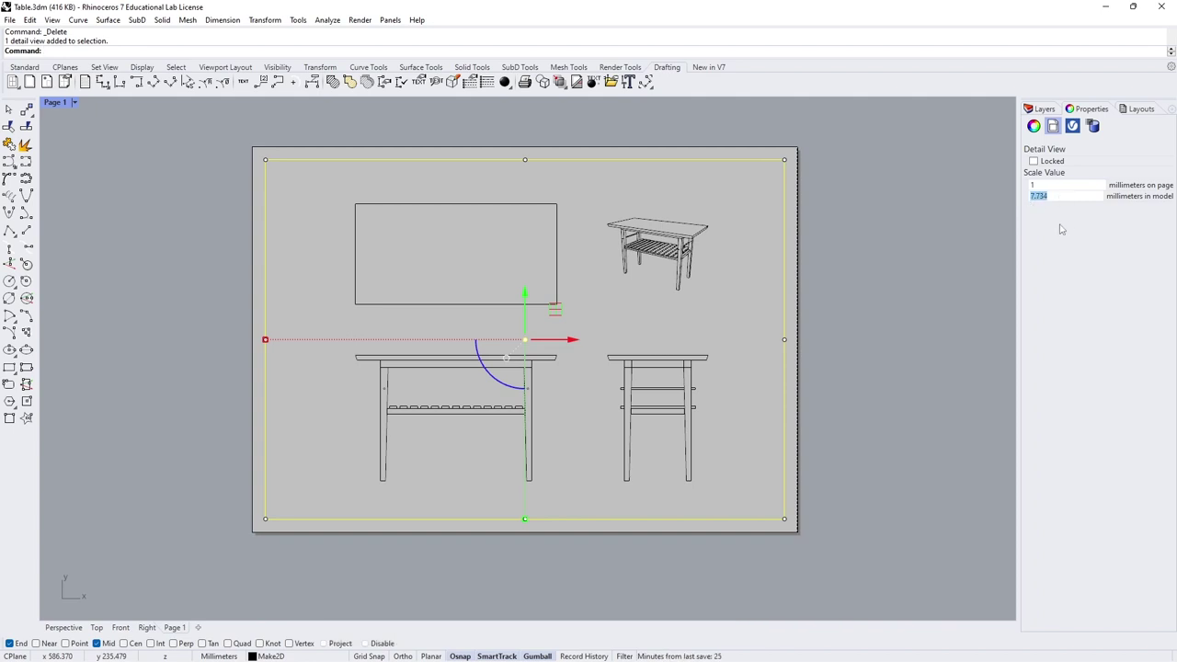
pyautogui.write('10')
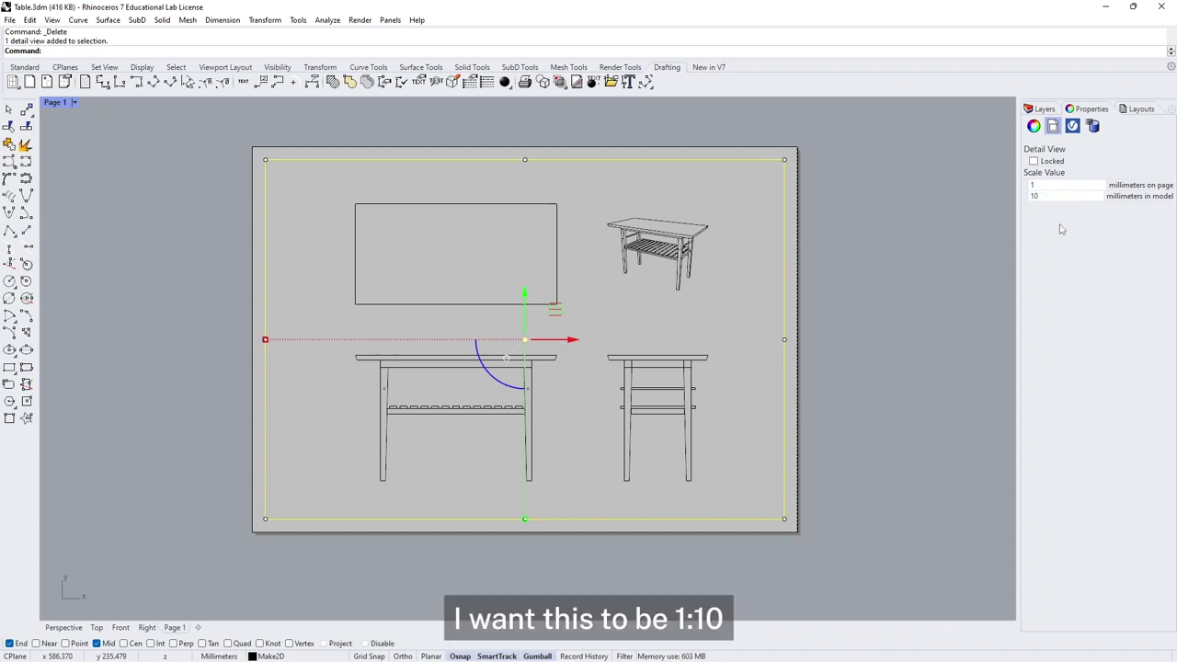
pyautogui.press('Return')
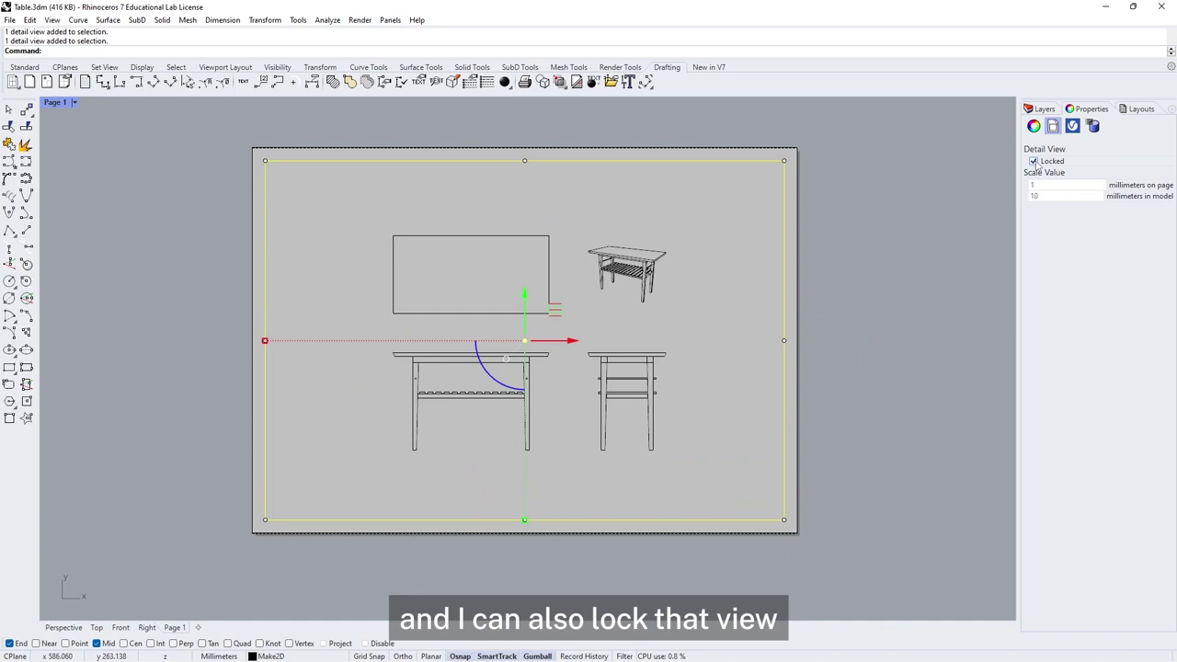
# Activate the locked detail to test panning and zooming its view, and return to page space.
pyautogui.moveTo(660, 311)
pyautogui.mouseDown(button='right')
pyautogui.moveTo(660, 329)
pyautogui.moveTo(654, 311)
pyautogui.moveTo(693, 307)
pyautogui.moveTo(694, 321)
pyautogui.moveTo(678, 301)
pyautogui.mouseUp(button='right')
pyautogui.doubleClick(701, 309)
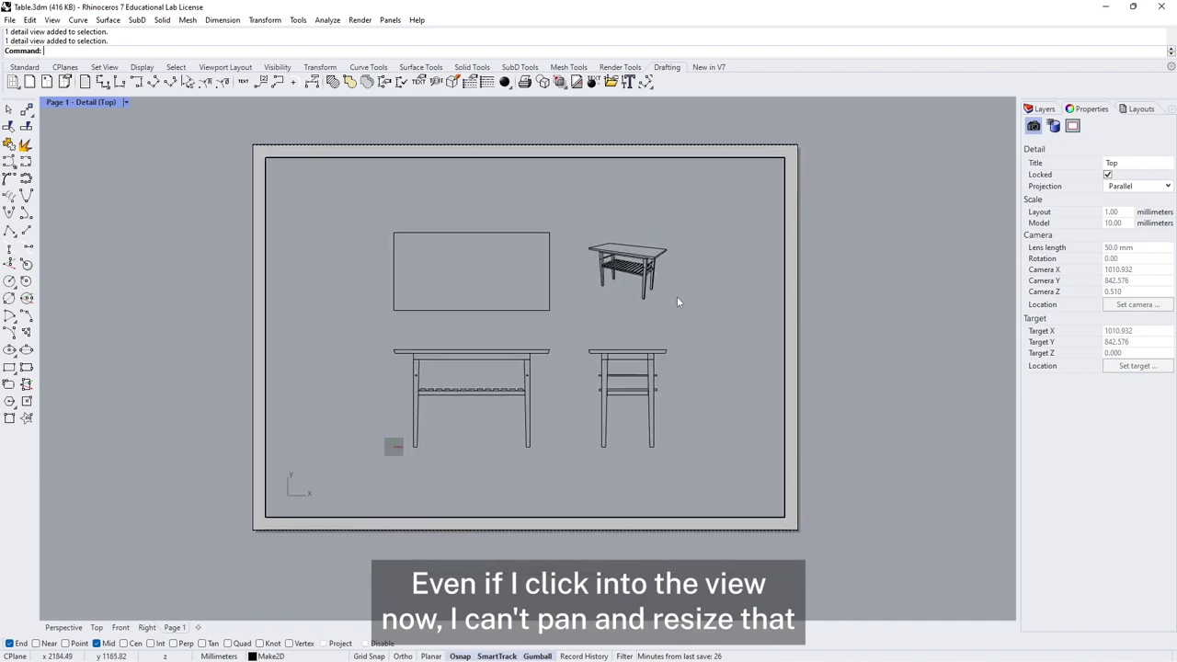
pyautogui.scroll(3, 664, 294)
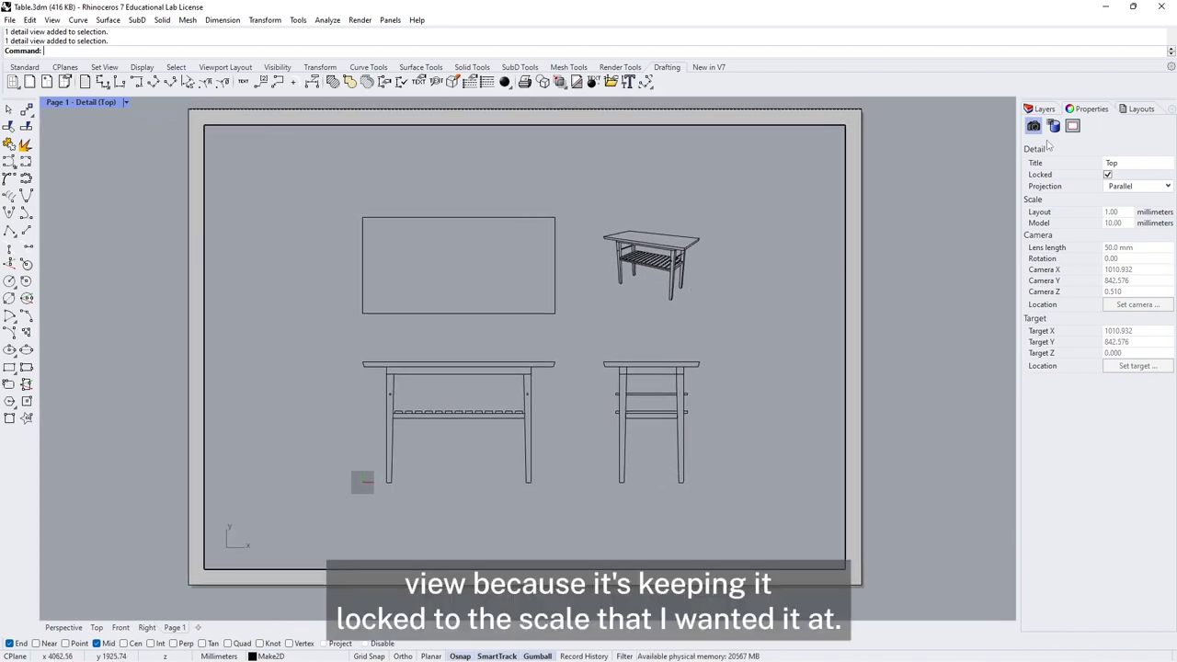
pyautogui.doubleClick(904, 214)
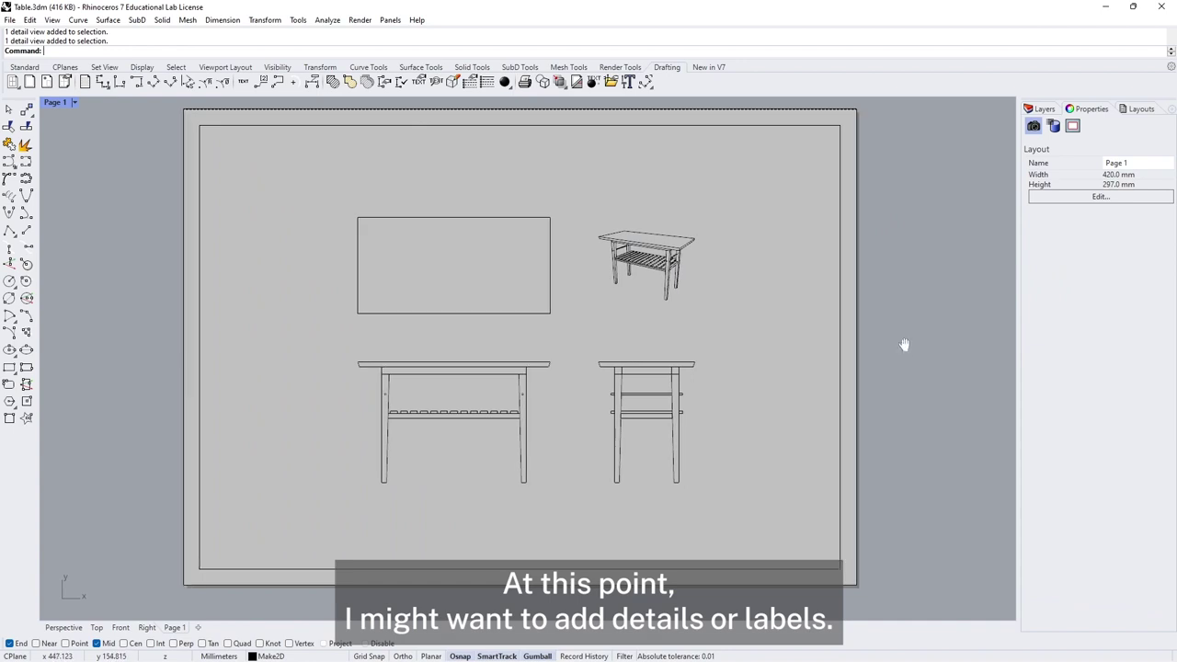
# Add a Millimeter Large text near the page's lower-right corner reading SIDE TABLE in bold with 1:10 on the line below.
pyautogui.moveTo(901, 341); pyautogui.dragTo(842, 328, button='right')
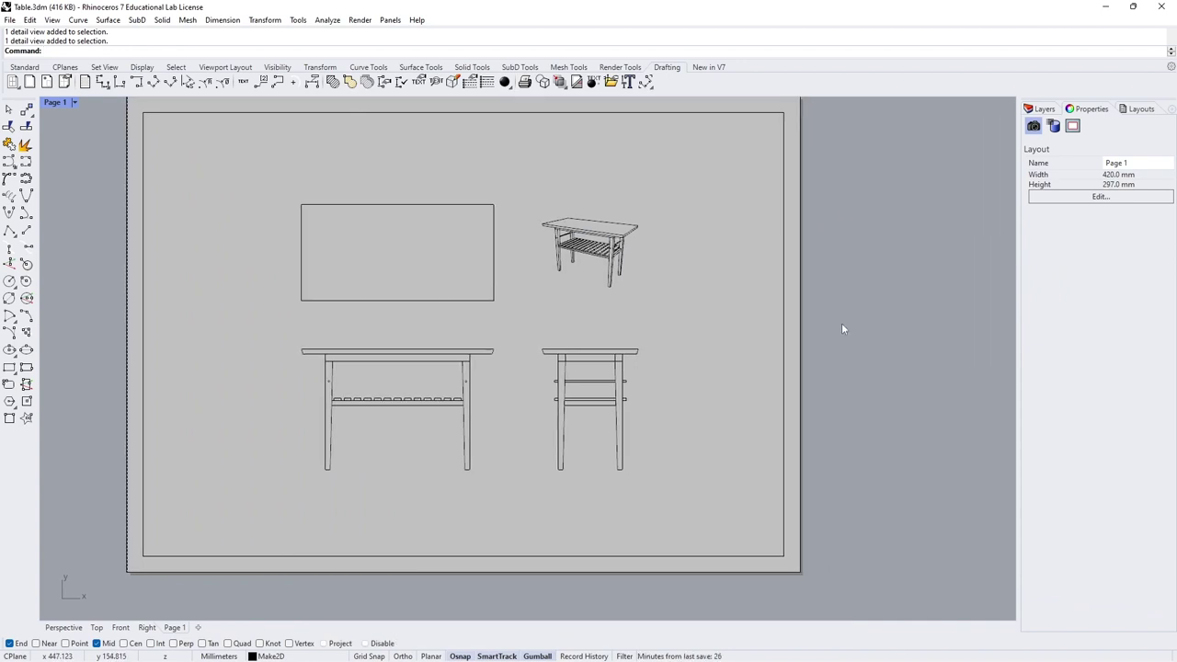
pyautogui.click(242, 81)
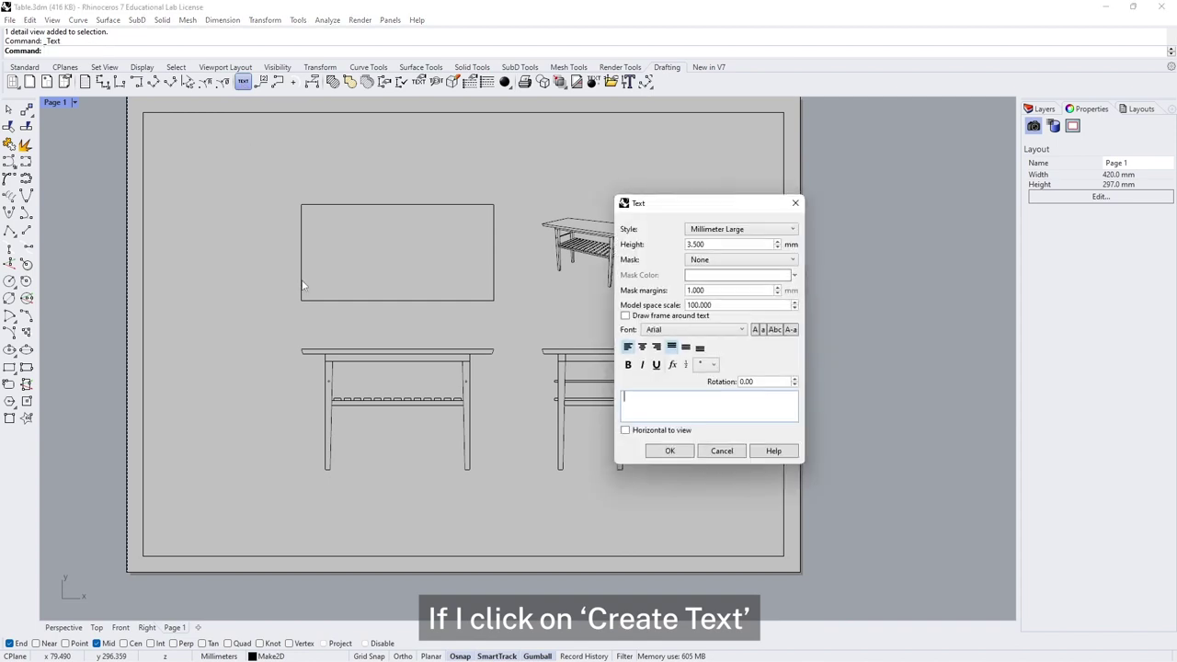
pyautogui.moveTo(681, 203); pyautogui.dragTo(494, 181)
pyautogui.click(496, 380)
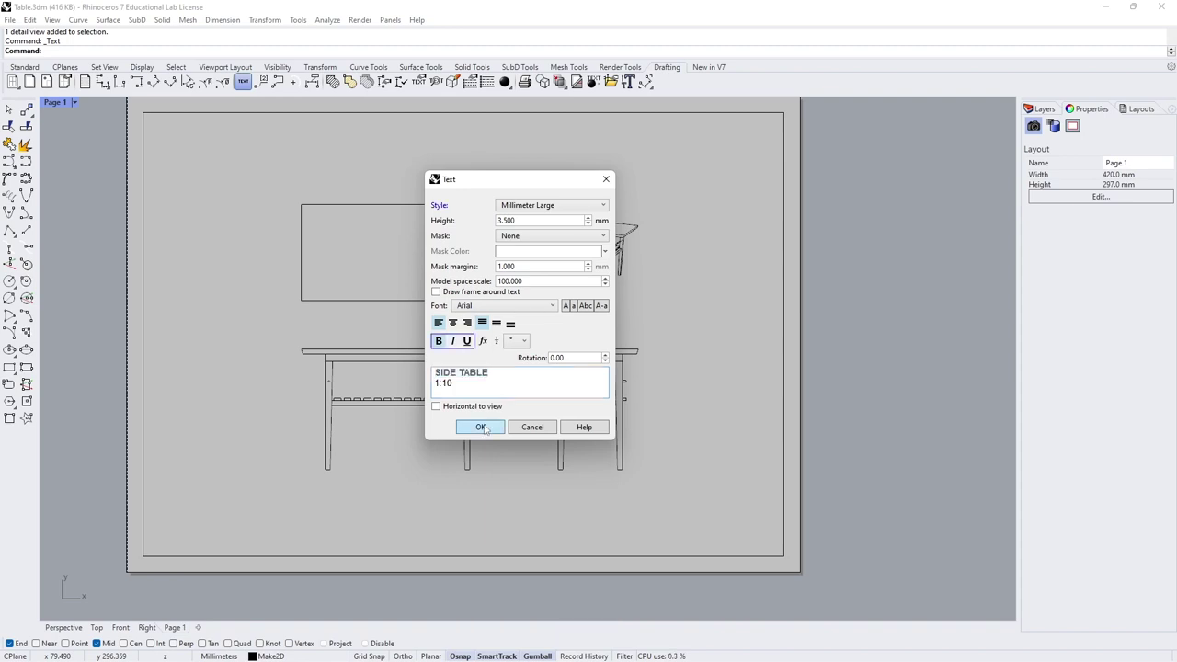
pyautogui.click(480, 427)
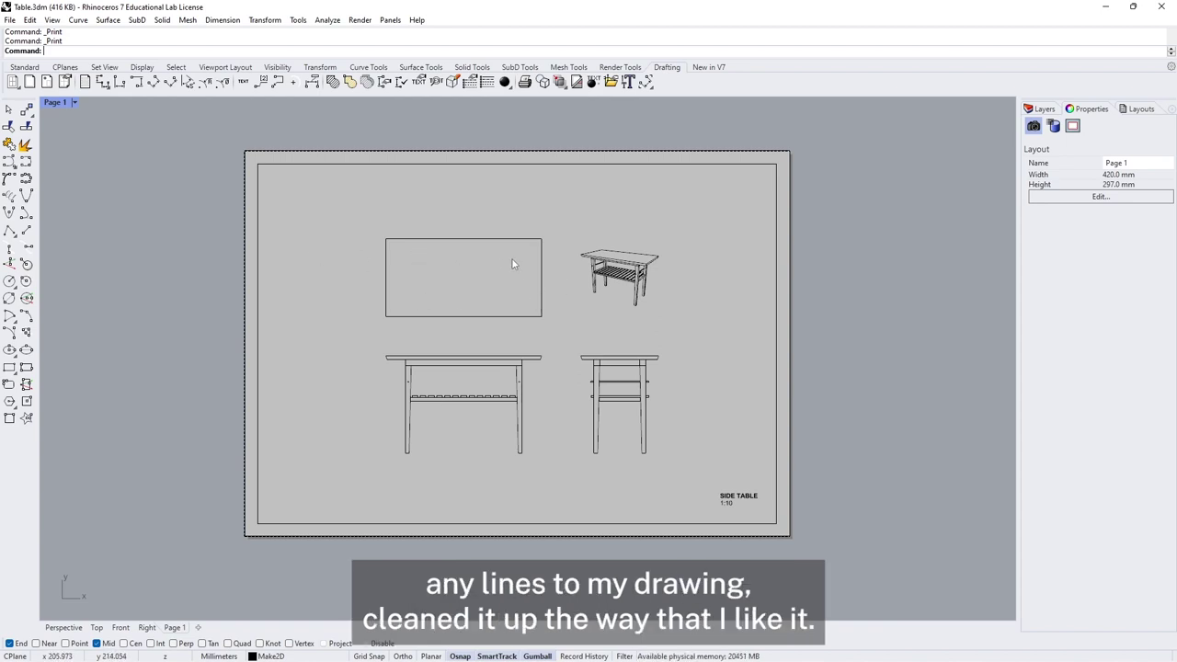
# Print the page to Adobe PDF as an A3 landscape vector drawing in print color, saved as Table4.pdf.
pyautogui.click(11, 21)
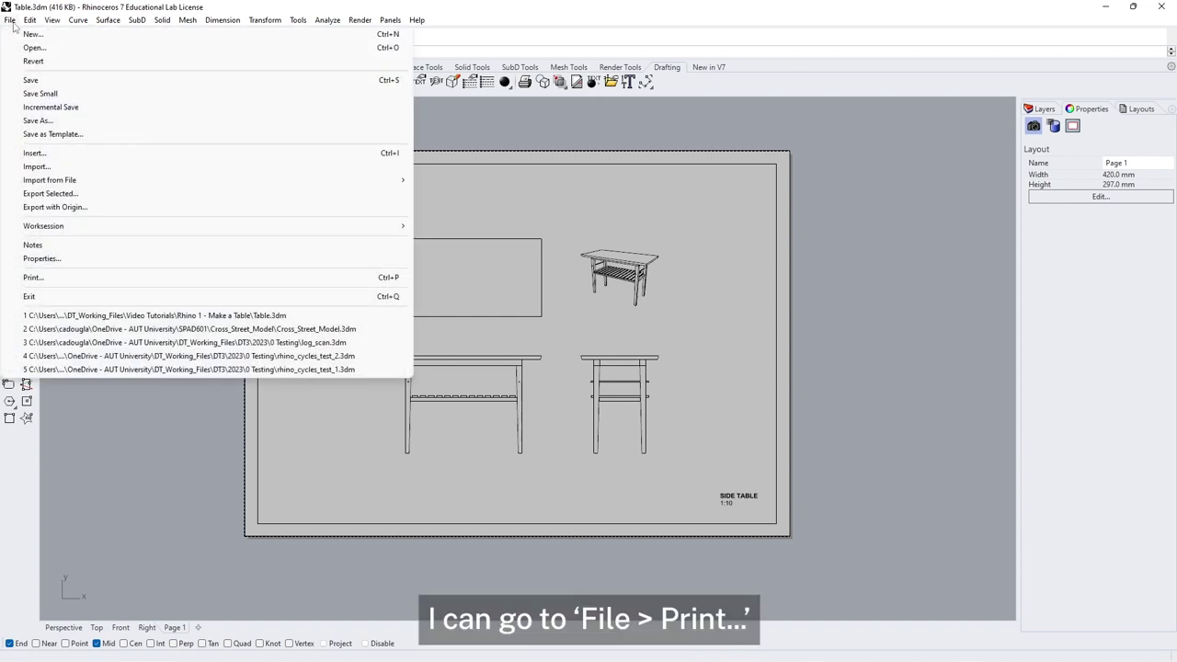
pyautogui.click(114, 278)
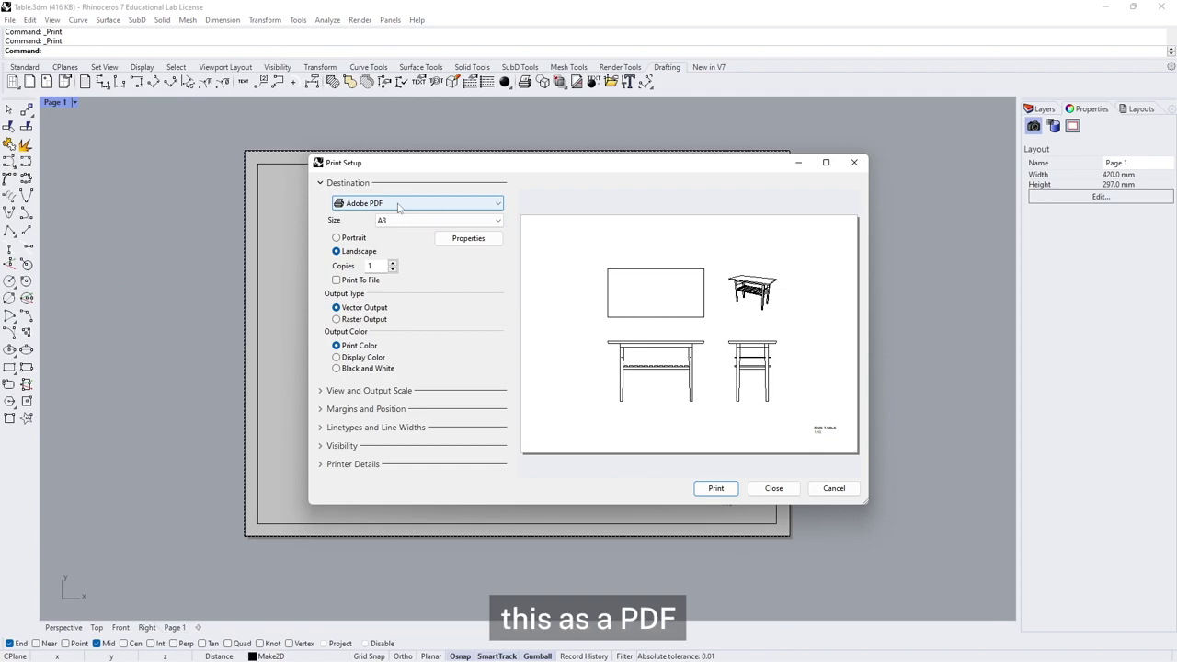
pyautogui.click(716, 488)
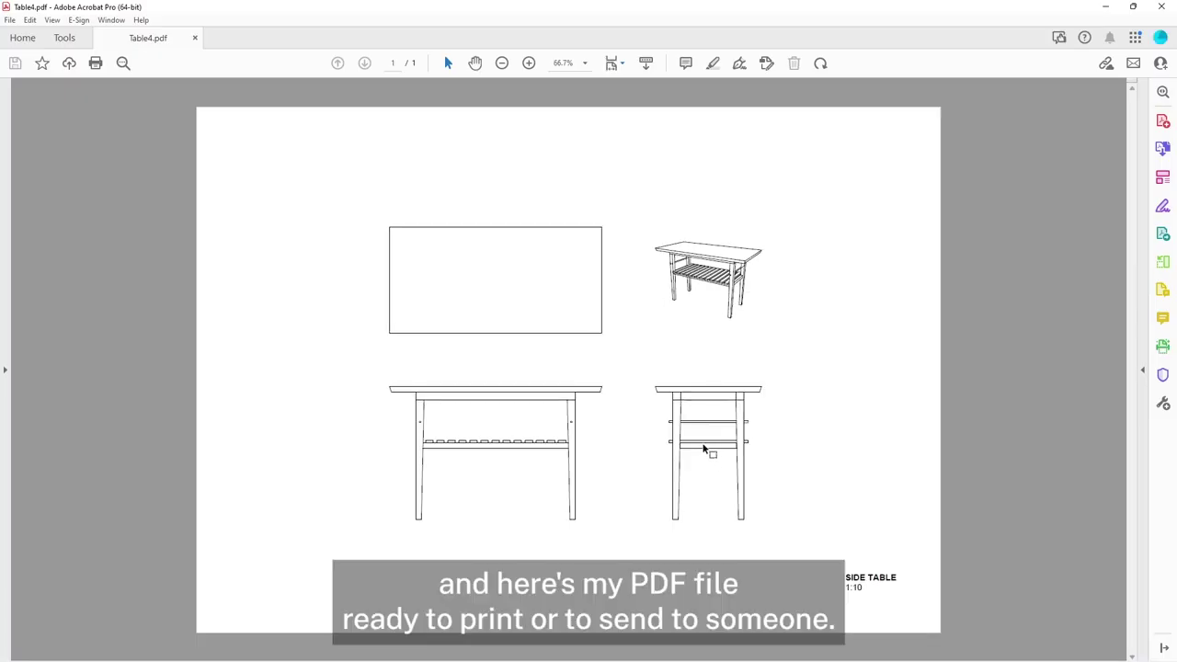
# Inspect the drawings in Table4.pdf in Acrobat and return to the four model viewports in Rhino.
pyautogui.keyDown('ctrl'); pyautogui.scroll(2, 702, 448); pyautogui.keyUp('ctrl')
pyautogui.keyDown('ctrl'); pyautogui.scroll(1, 703, 449); pyautogui.keyUp('ctrl')
pyautogui.keyDown('ctrl'); pyautogui.scroll(-4, 712, 447); pyautogui.keyUp('ctrl')
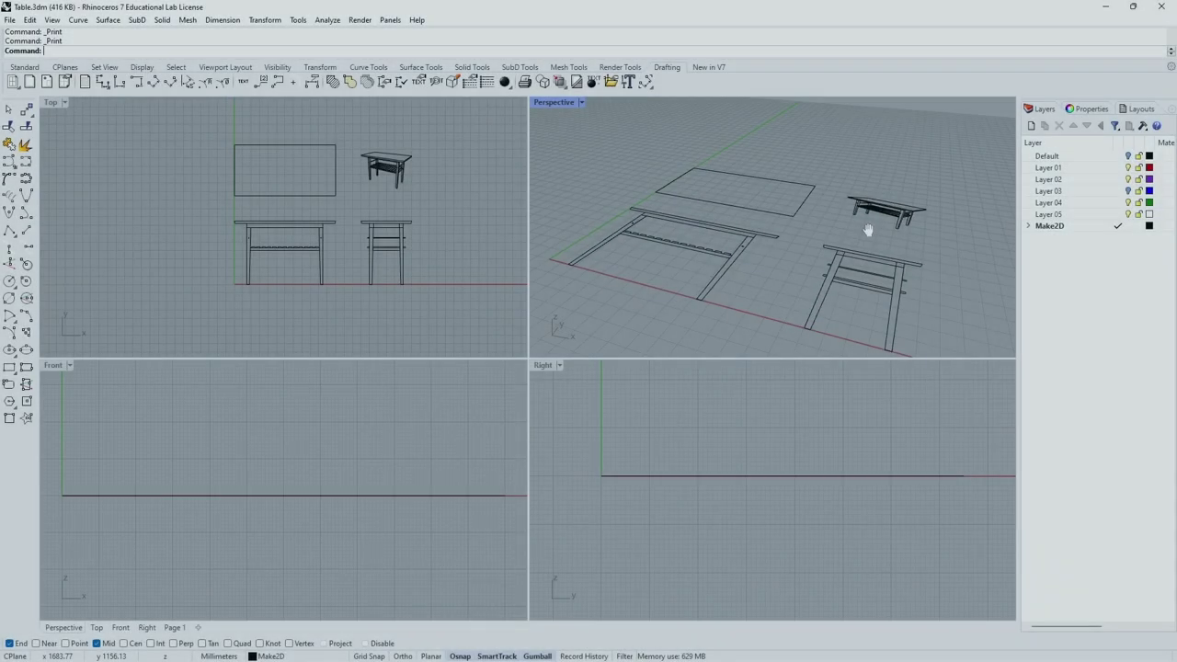
pyautogui.moveTo(867, 231); pyautogui.dragTo(835, 269, button='right')
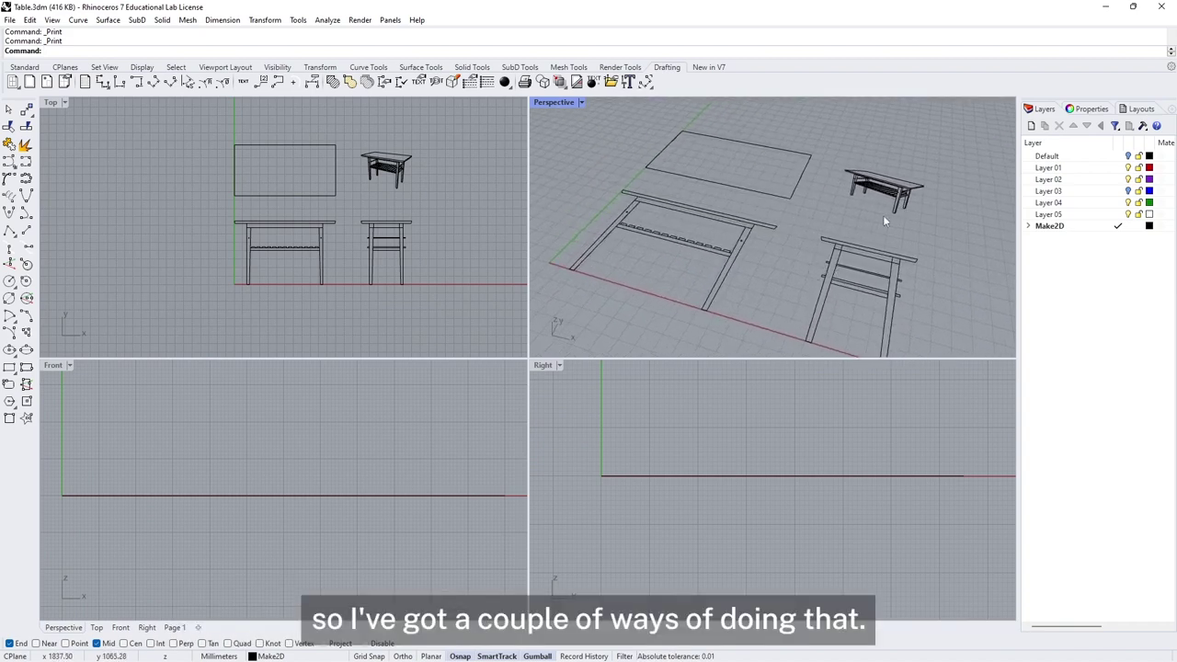
# Turn on the Default layer and make it current, and turn off the Make2D layer.
pyautogui.moveTo(758, 240); pyautogui.dragTo(762, 219, button='right')
pyautogui.click(1048, 156)
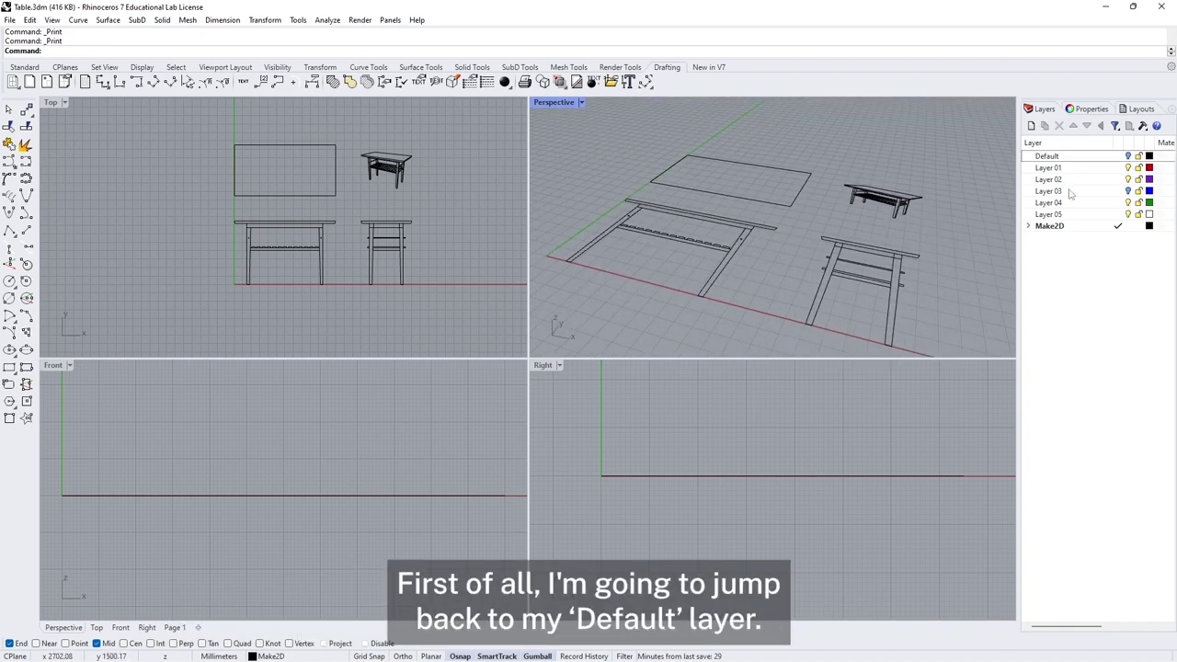
pyautogui.click(1129, 157)
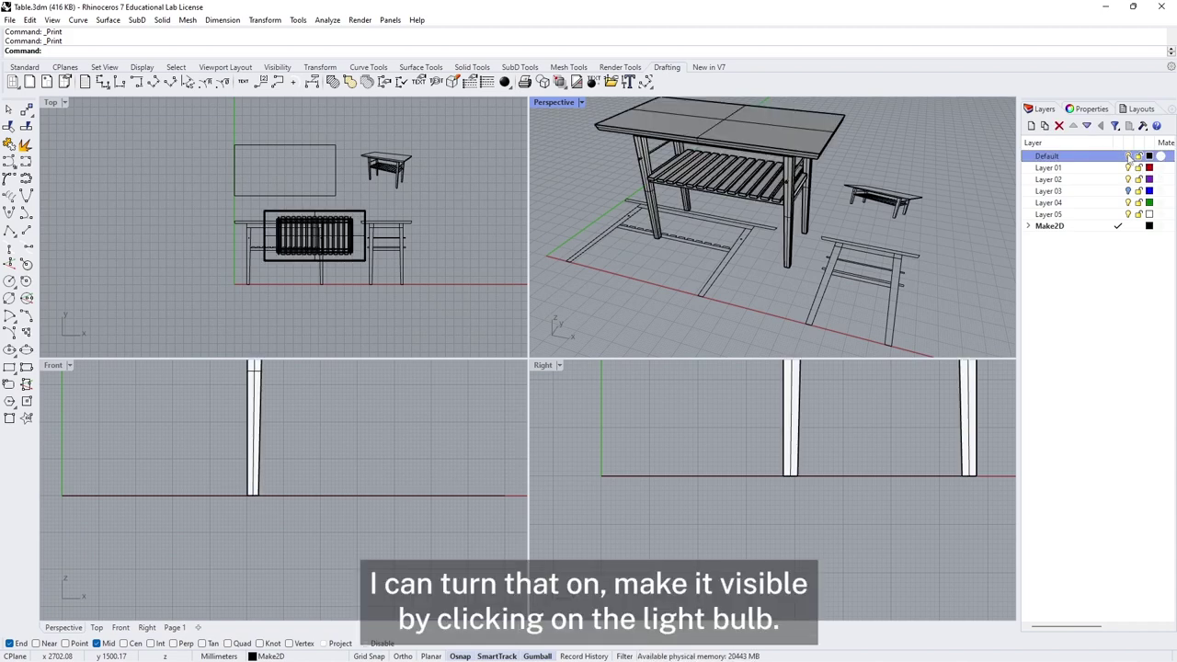
pyautogui.doubleClick(1093, 158)
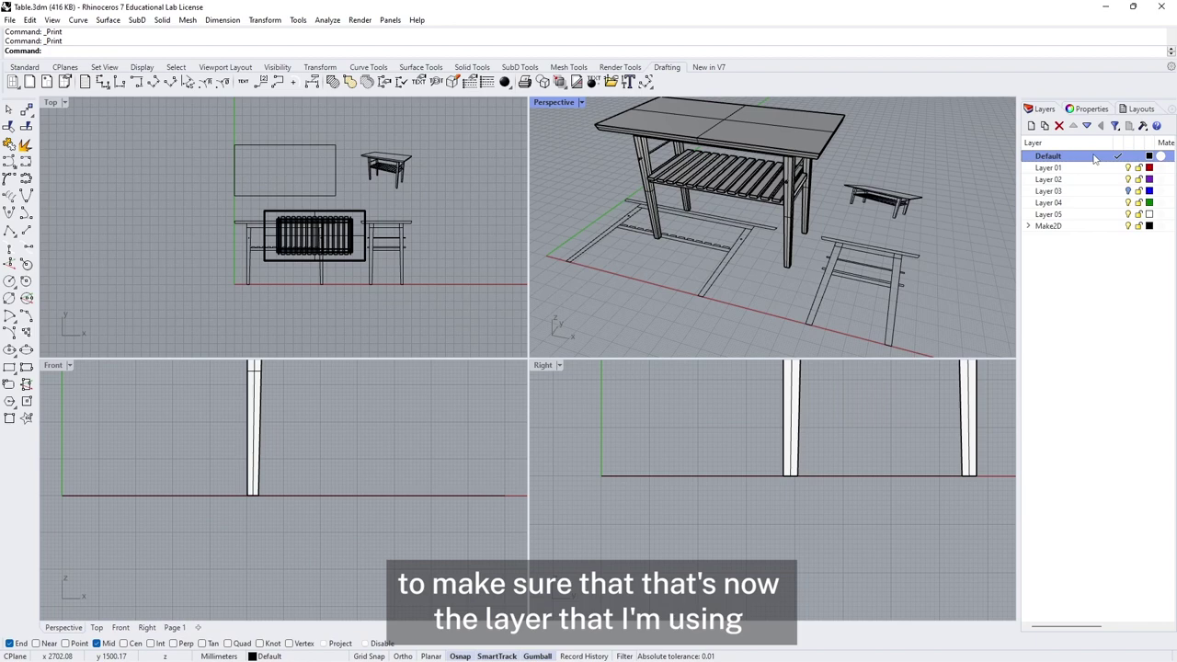
pyautogui.click(1129, 227)
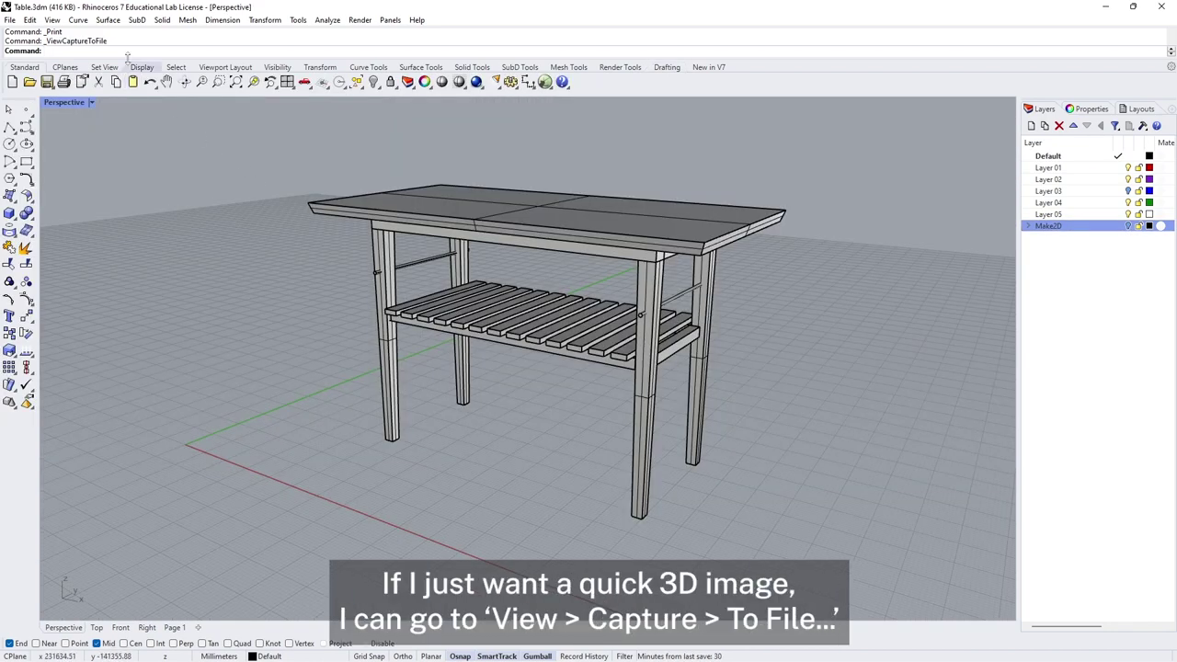
# Start capturing the view to a file and choose Perspective as the captured view.
pyautogui.click(78, 19)
pyautogui.moveTo(52, 19)
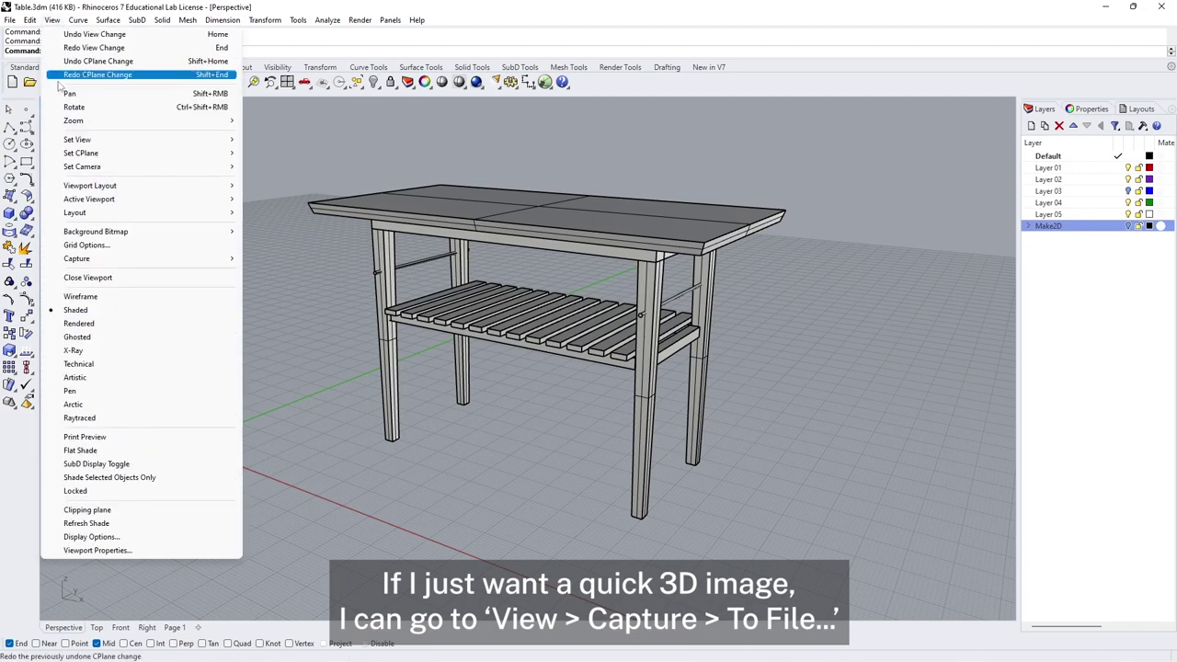
pyautogui.moveTo(101, 264)
pyautogui.click(273, 272)
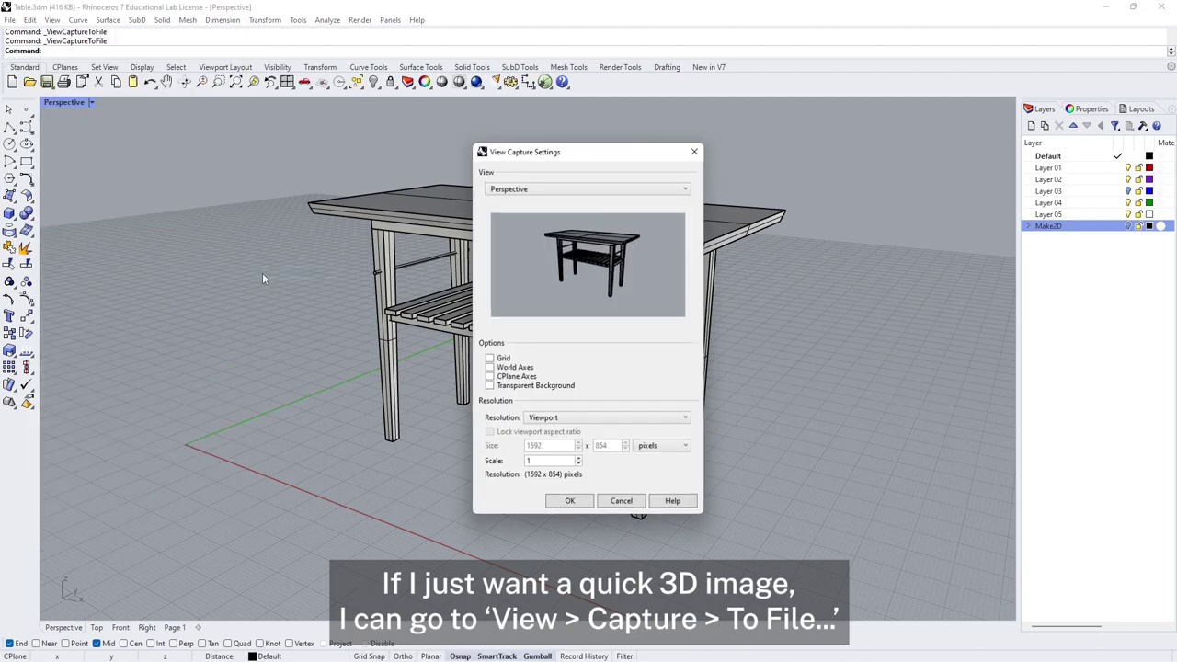
pyautogui.moveTo(590, 153); pyautogui.dragTo(641, 157)
pyautogui.click(627, 193)
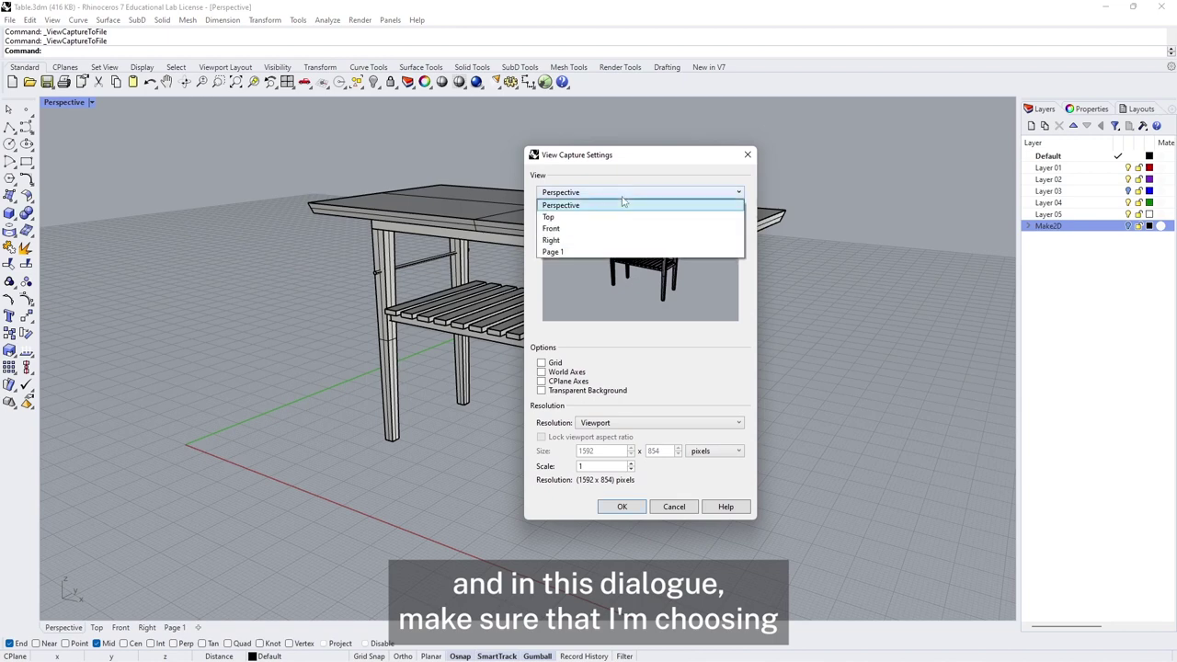
pyautogui.click(574, 206)
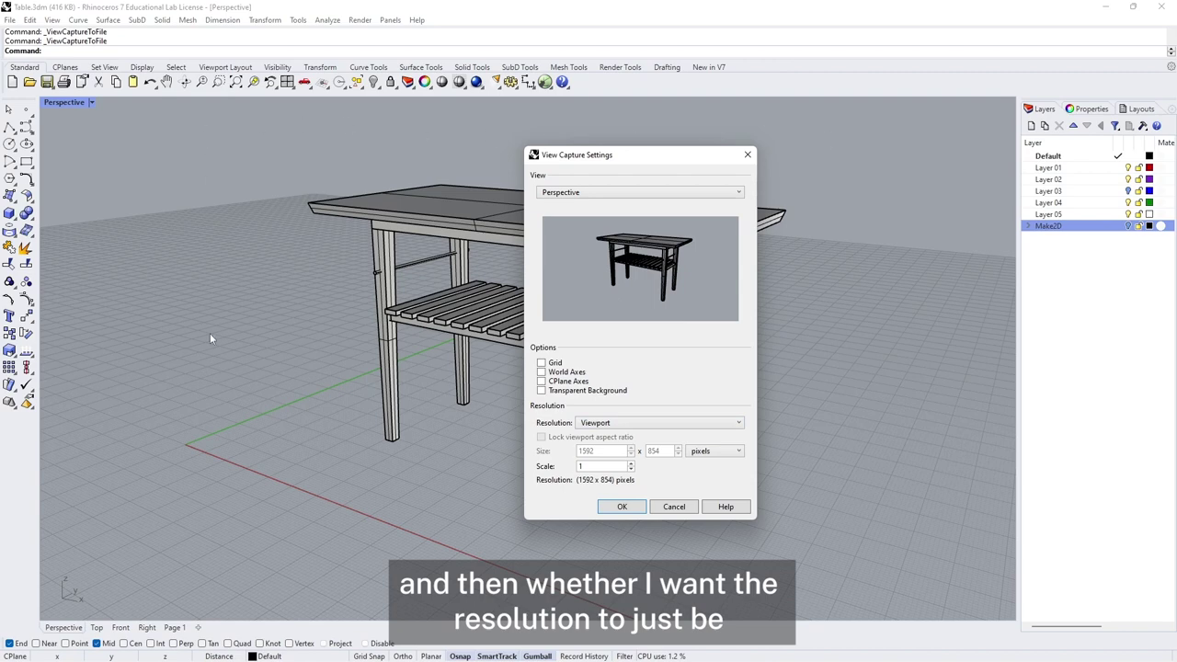
# Set the capture resolution to 1920 x 1080, save the image as table.jpg, and close the image preview.
pyautogui.click(668, 423)
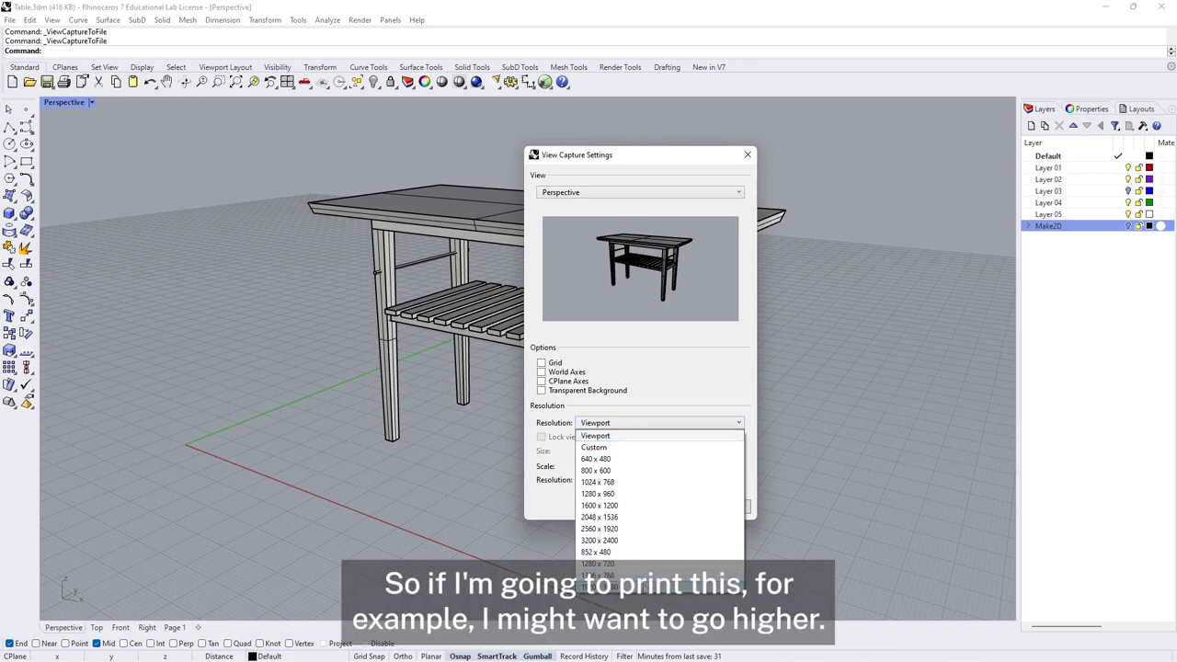
pyautogui.click(642, 586)
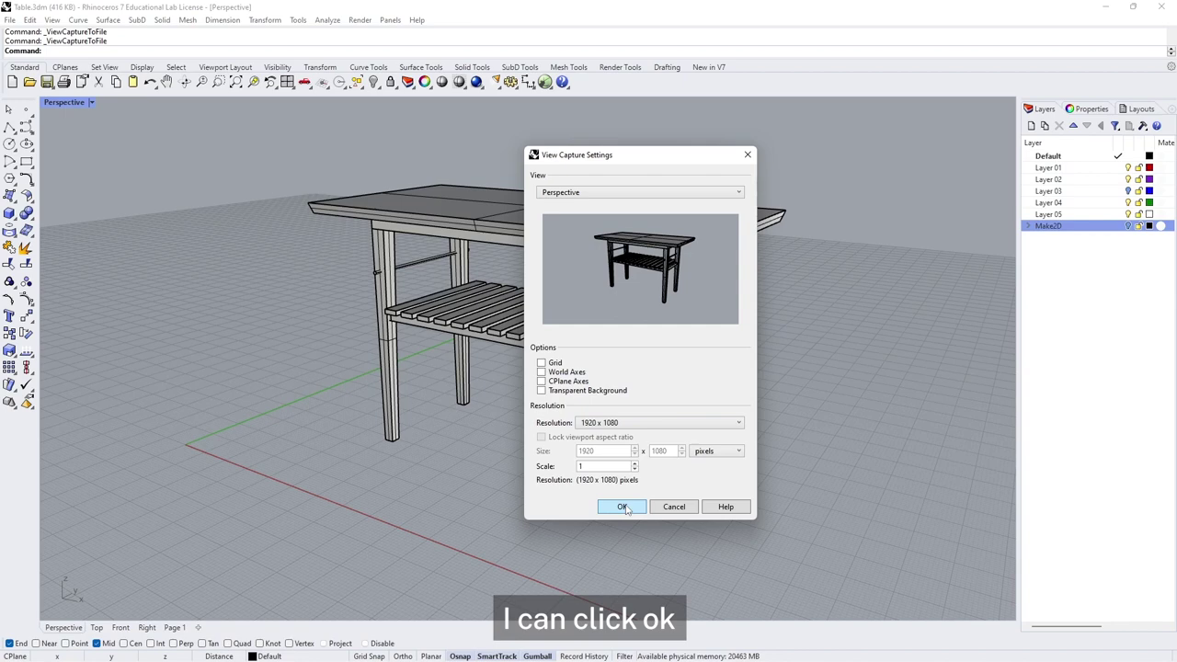
pyautogui.click(623, 506)
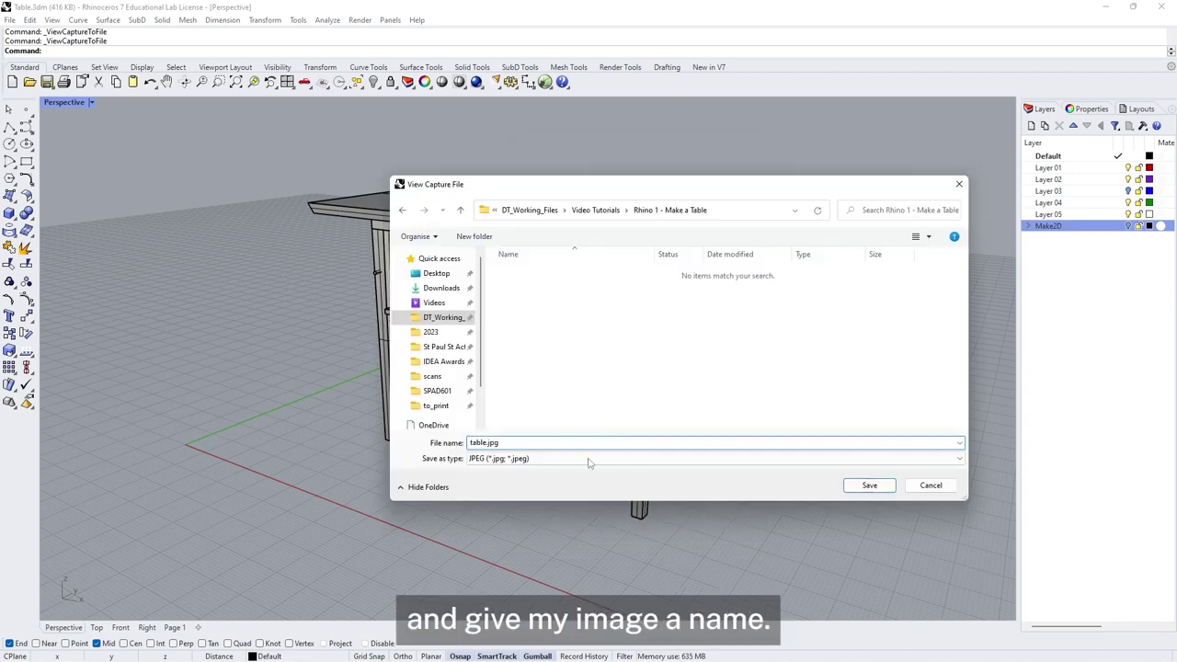
pyautogui.click(869, 486)
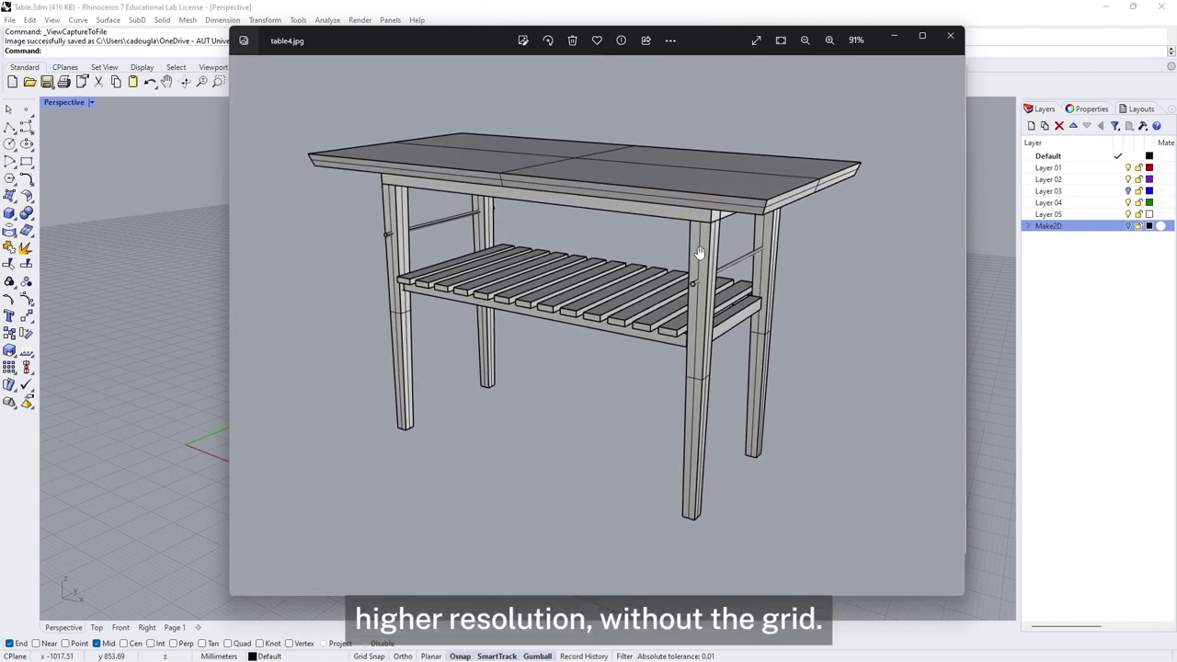
pyautogui.click(950, 36)
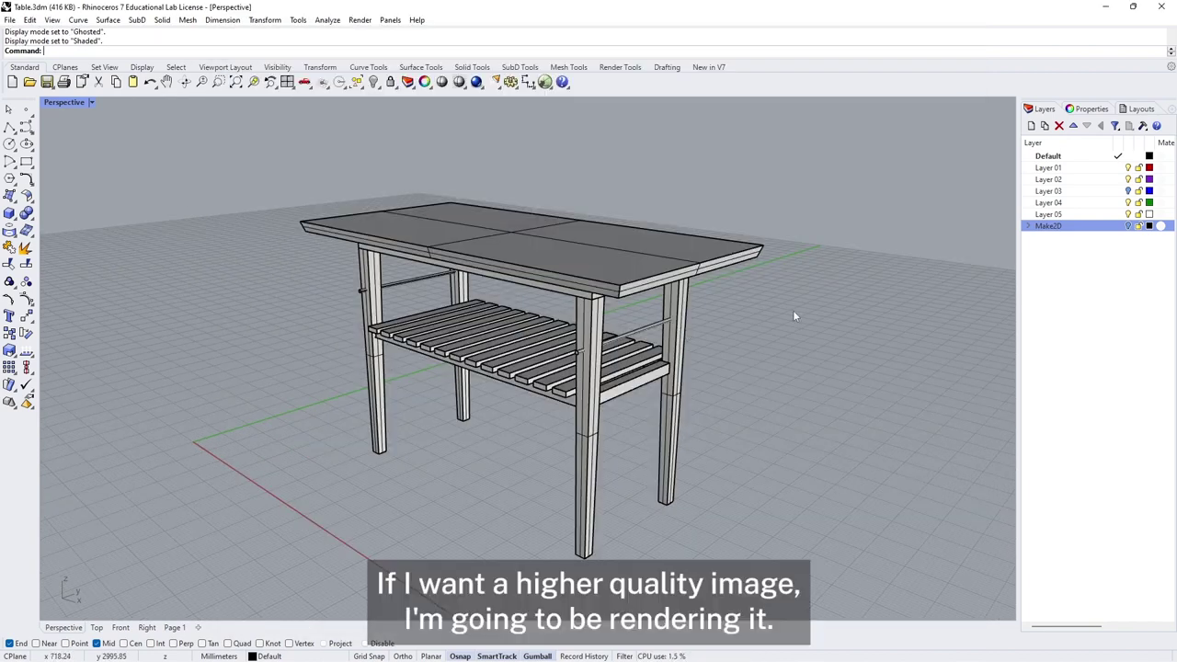
# Reframe the table in the perspective view and add the Rendering panel to the docked panels.
pyautogui.keyDown('shift'); pyautogui.moveTo(770, 372); pyautogui.dragTo(813, 346, button='right'); pyautogui.keyUp('shift')
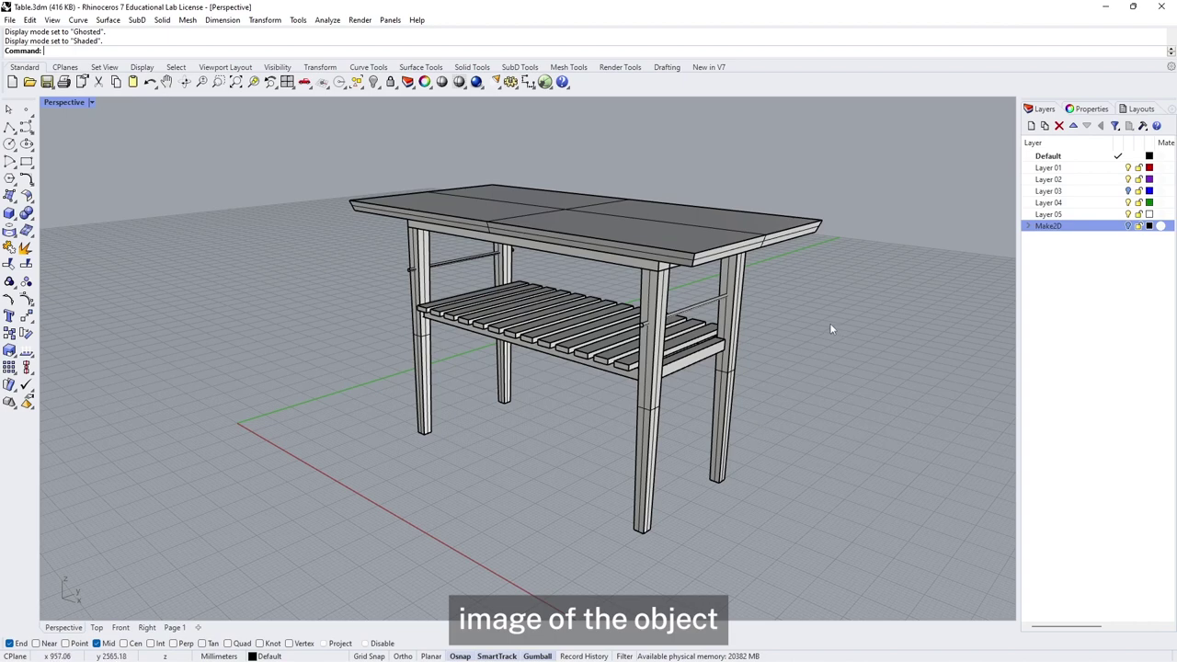
pyautogui.click(1172, 111)
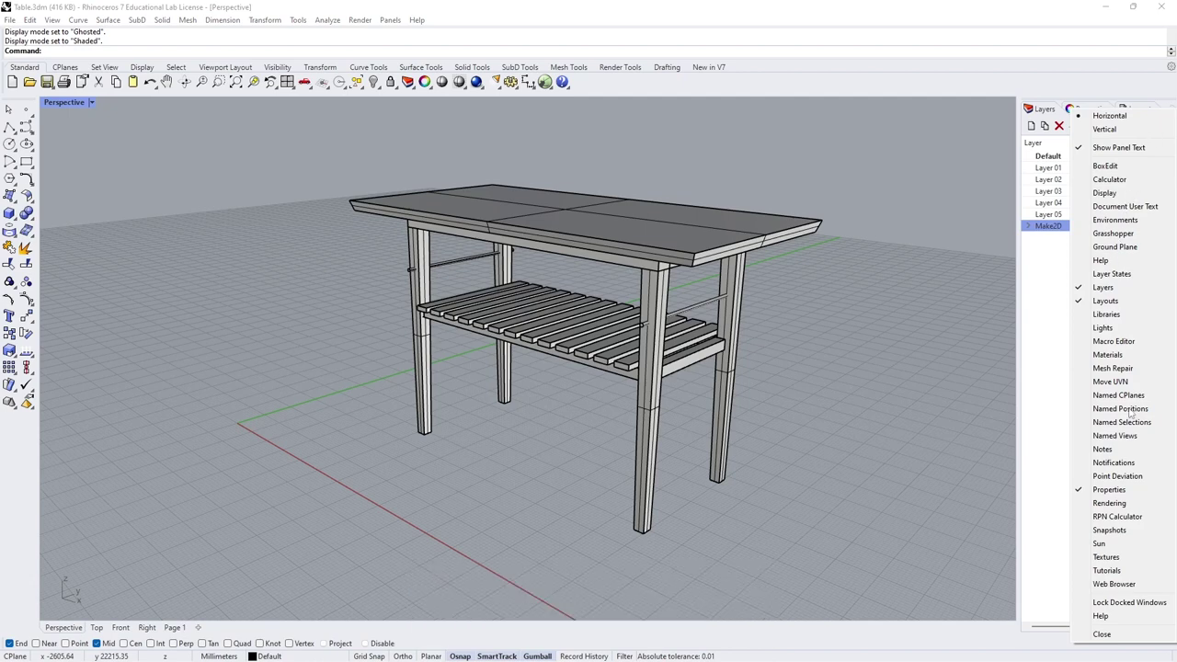
pyautogui.click(1110, 504)
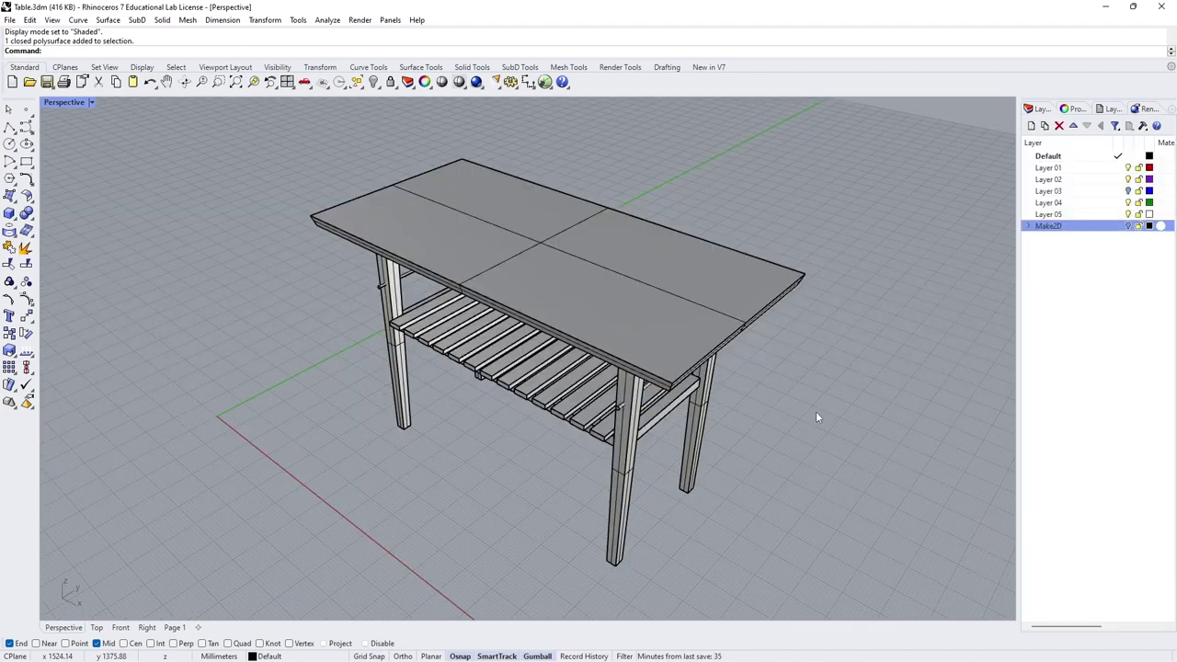
# Assign a new Physically Based material to the tabletop.
pyautogui.moveTo(814, 433); pyautogui.dragTo(783, 326, button='right')
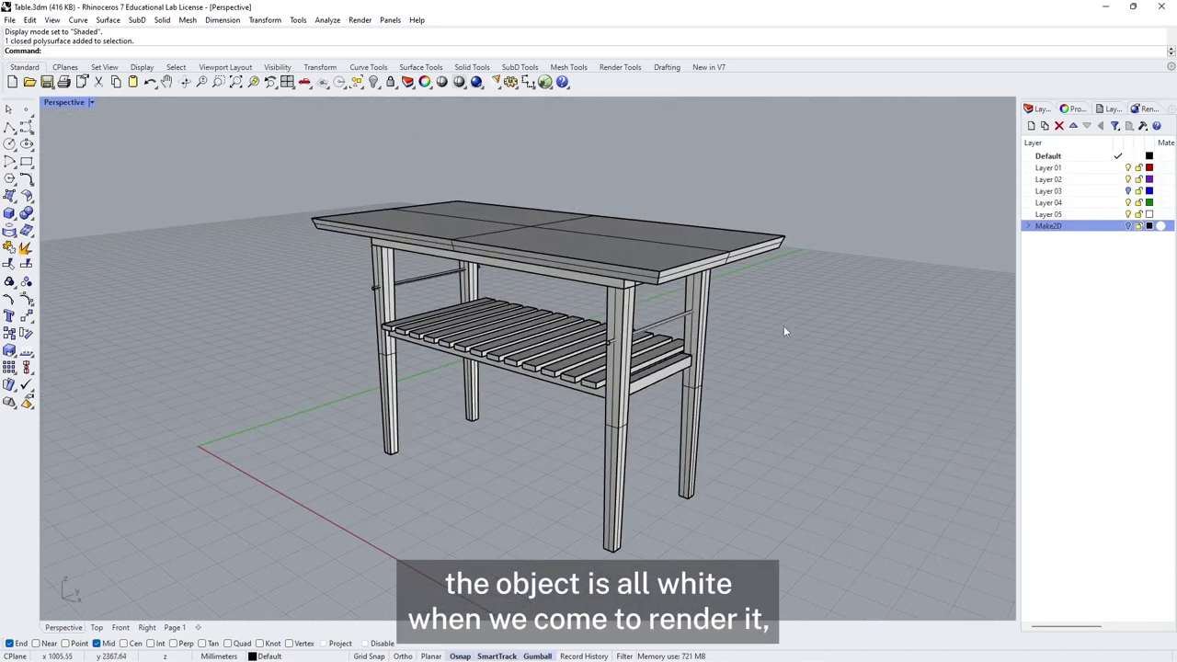
pyautogui.click(759, 246)
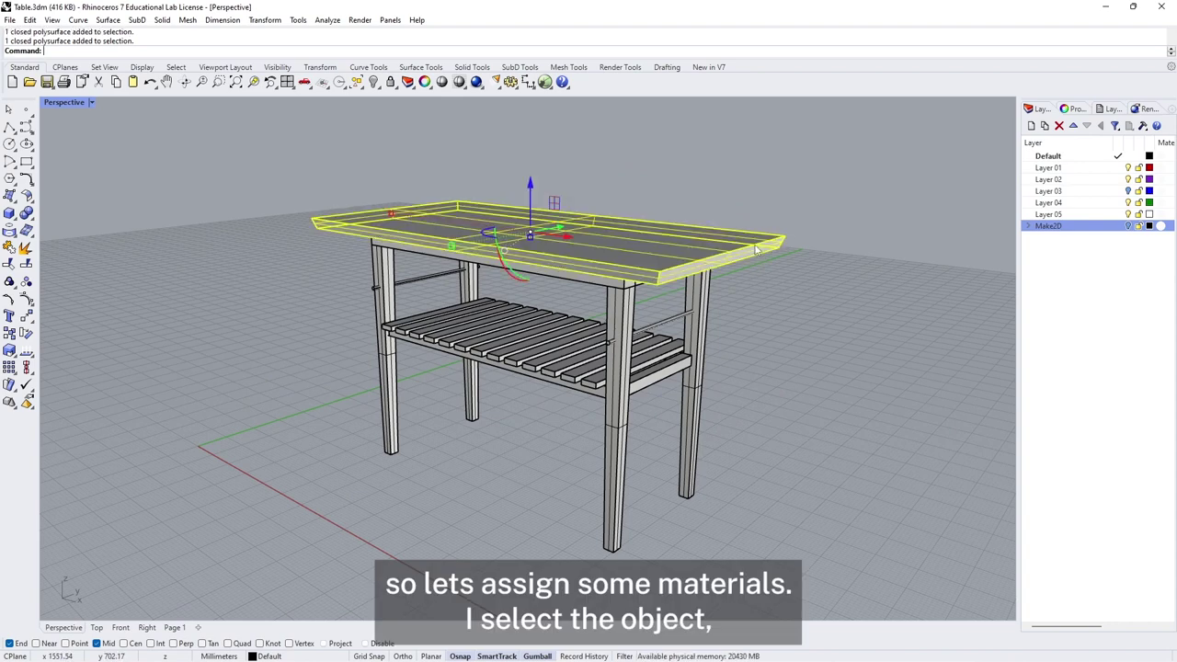
pyautogui.click(1074, 108)
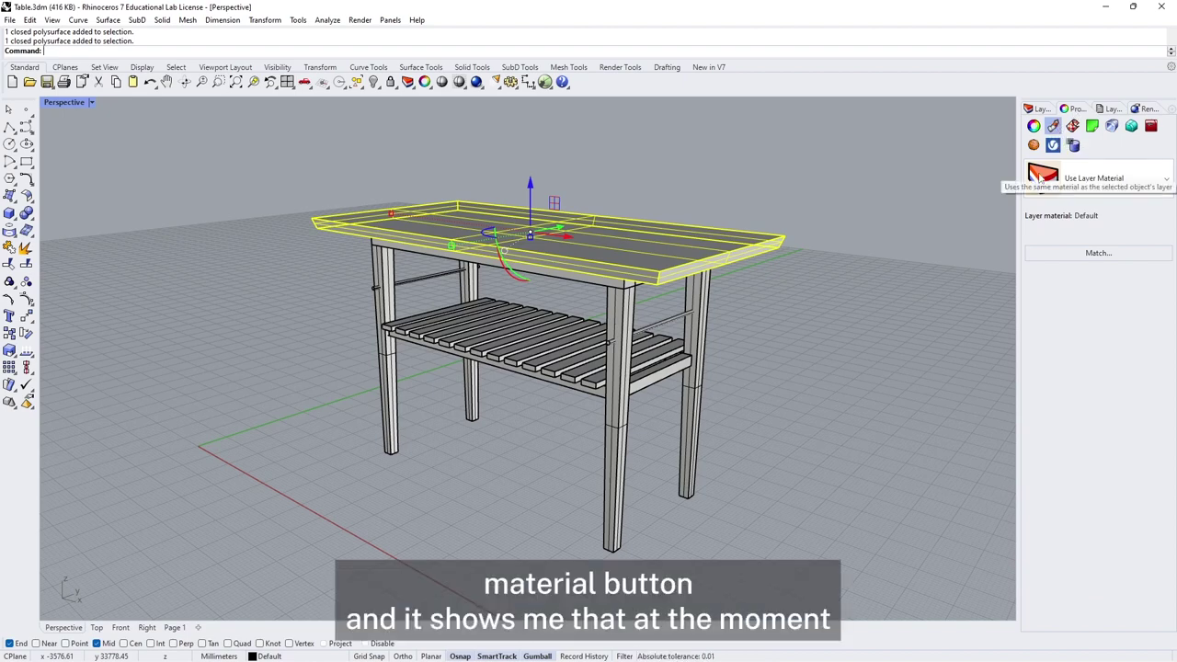
pyautogui.click(1164, 182)
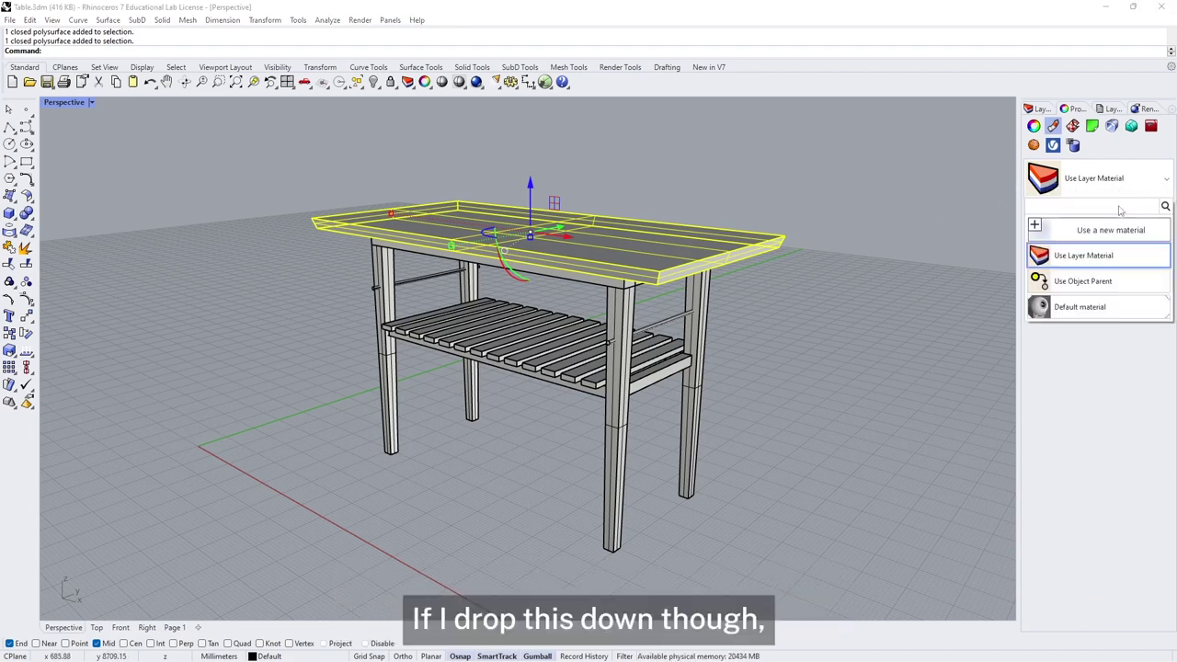
pyautogui.click(1099, 231)
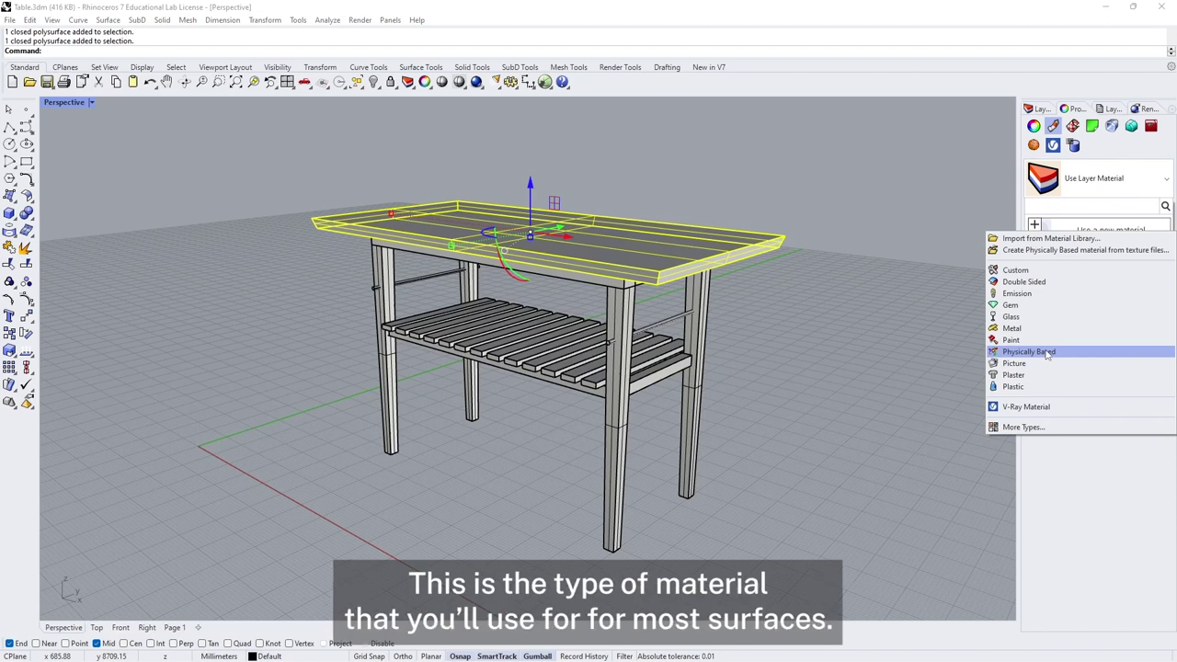
pyautogui.click(1047, 353)
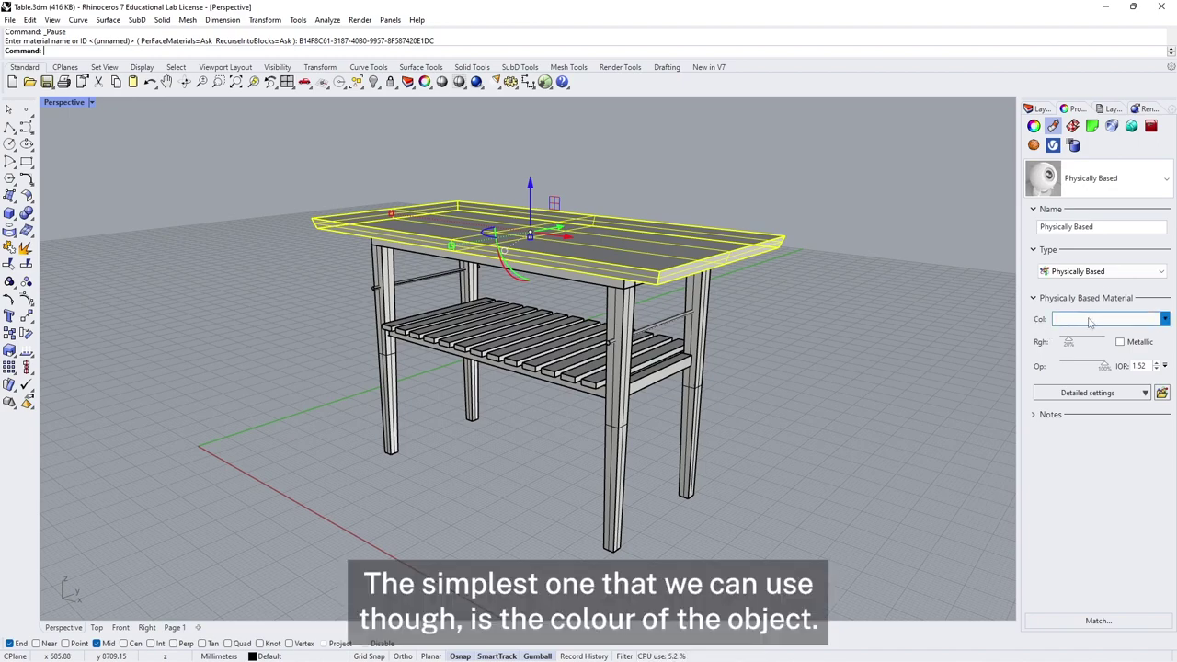
# Set the colour of the tabletop's Physically Based material to a golden tan.
pyautogui.click(1143, 320)
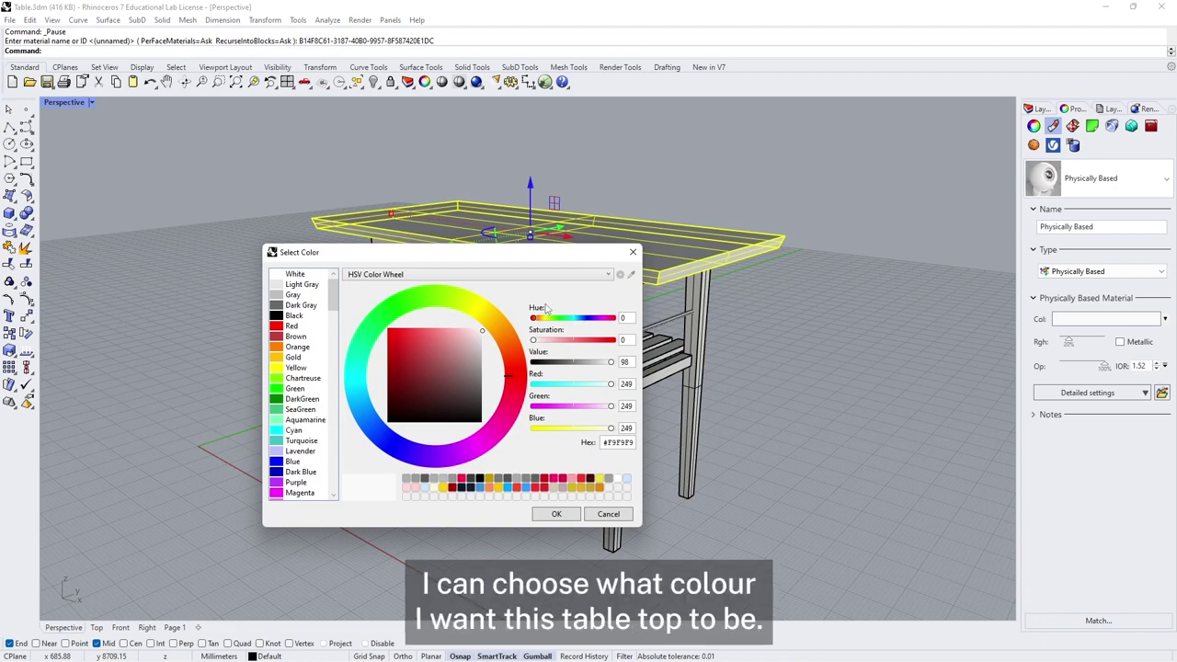
pyautogui.click(492, 329)
pyautogui.click(391, 343)
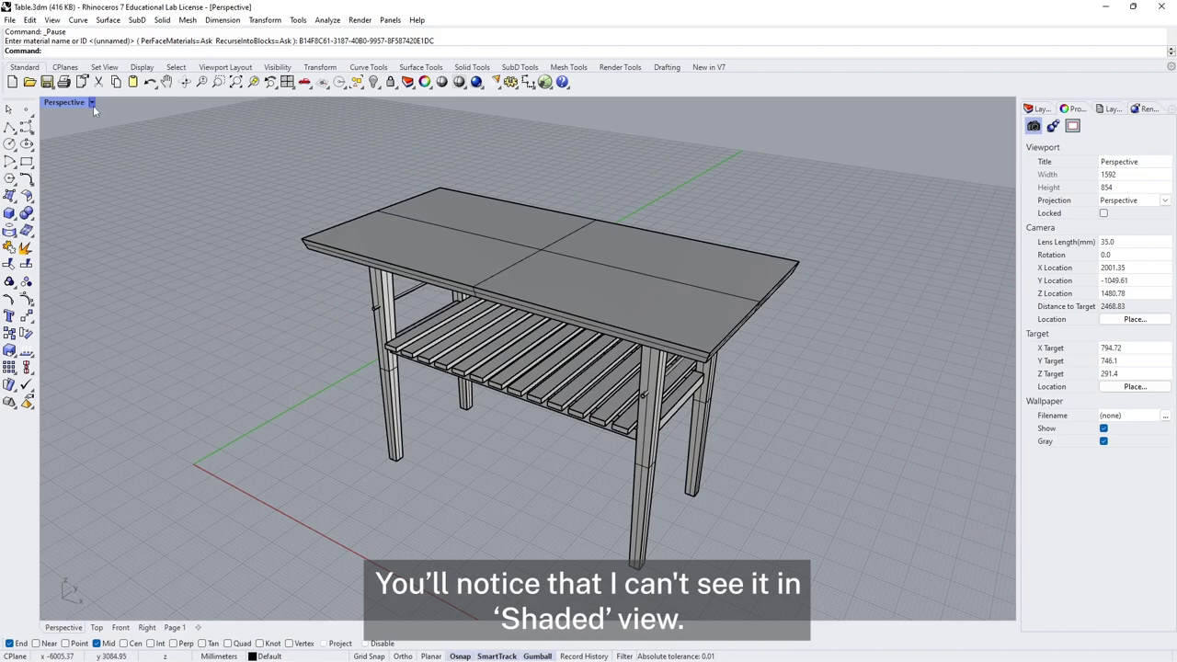
# Preview the tabletop material in Rendered and Raytraced display modes, viewing the table from different angles.
pyautogui.click(92, 104)
pyautogui.click(79, 175)
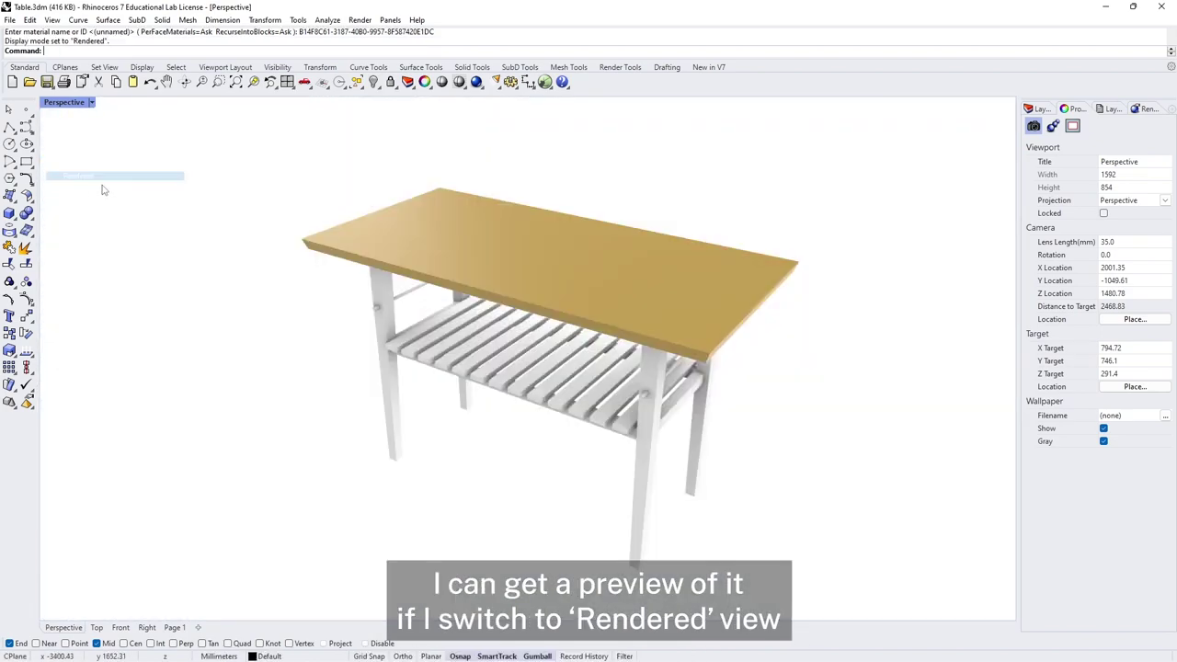
pyautogui.moveTo(279, 297)
pyautogui.mouseDown(button='right')
pyautogui.moveTo(236, 228)
pyautogui.moveTo(265, 297)
pyautogui.mouseUp(button='right')
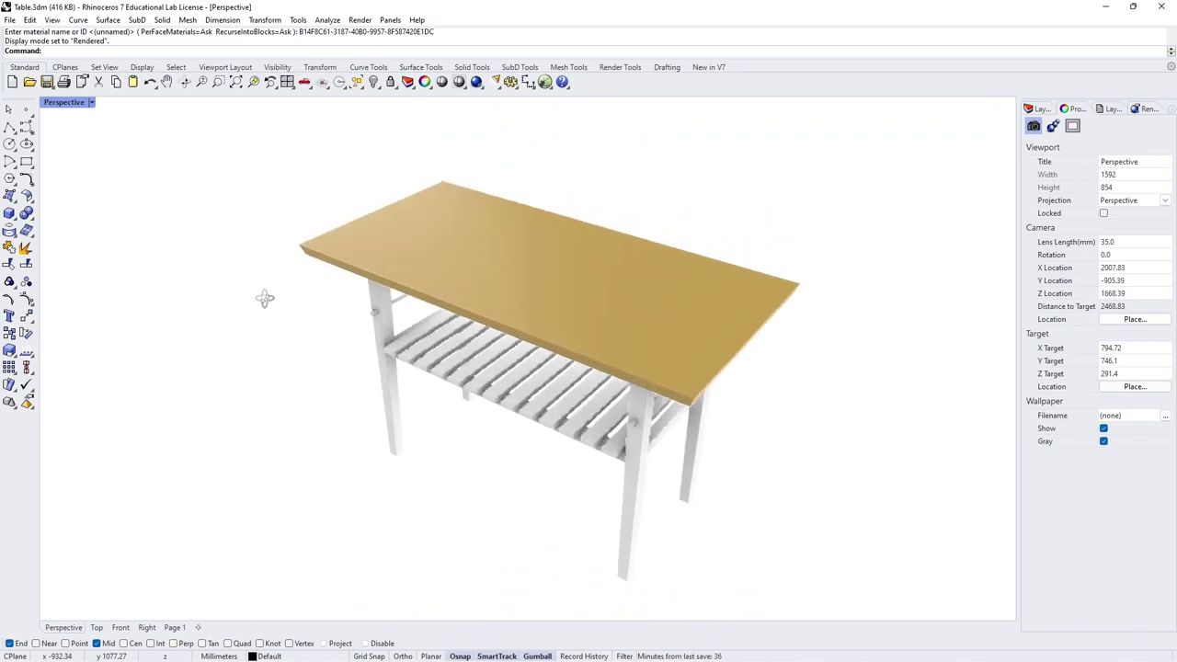
pyautogui.click(92, 103)
pyautogui.click(133, 269)
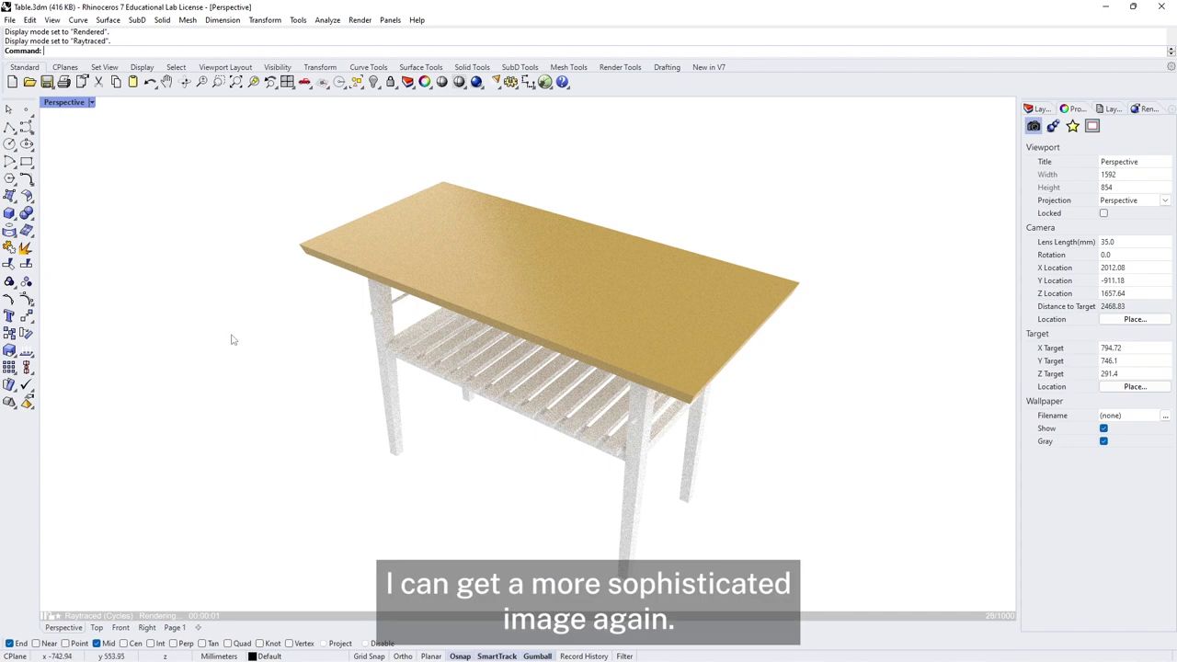
pyautogui.moveTo(250, 344); pyautogui.dragTo(260, 312, button='right')
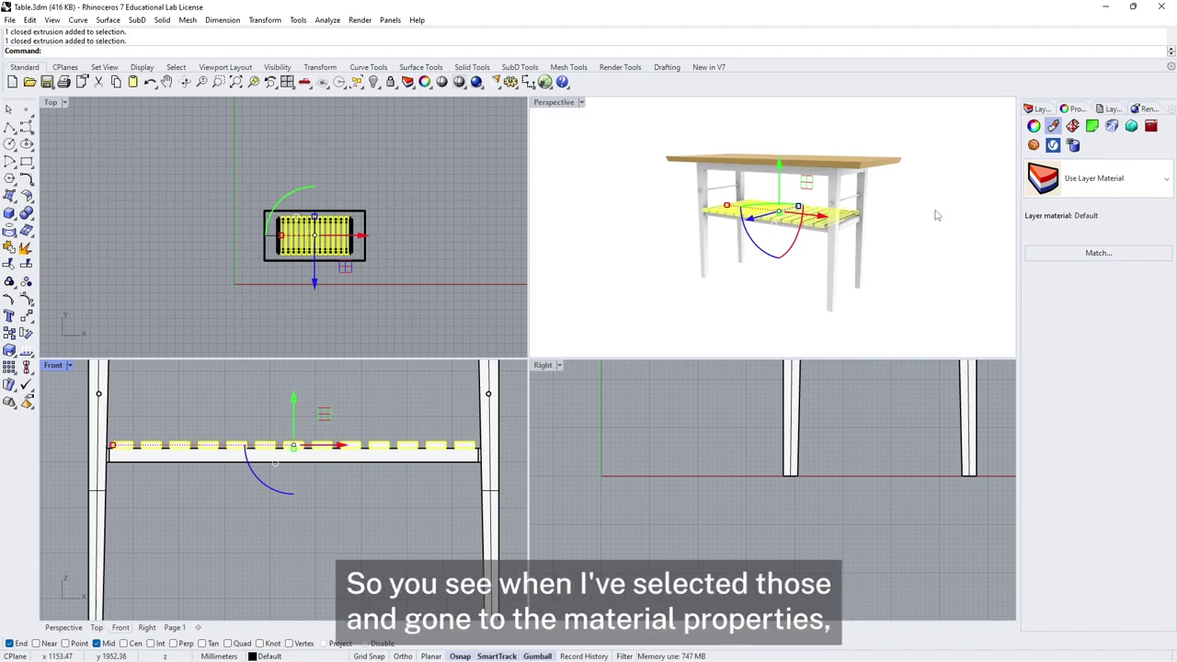
# Assign the tabletop's existing Physically Based material to the selected shelf slats.
pyautogui.click(1166, 181)
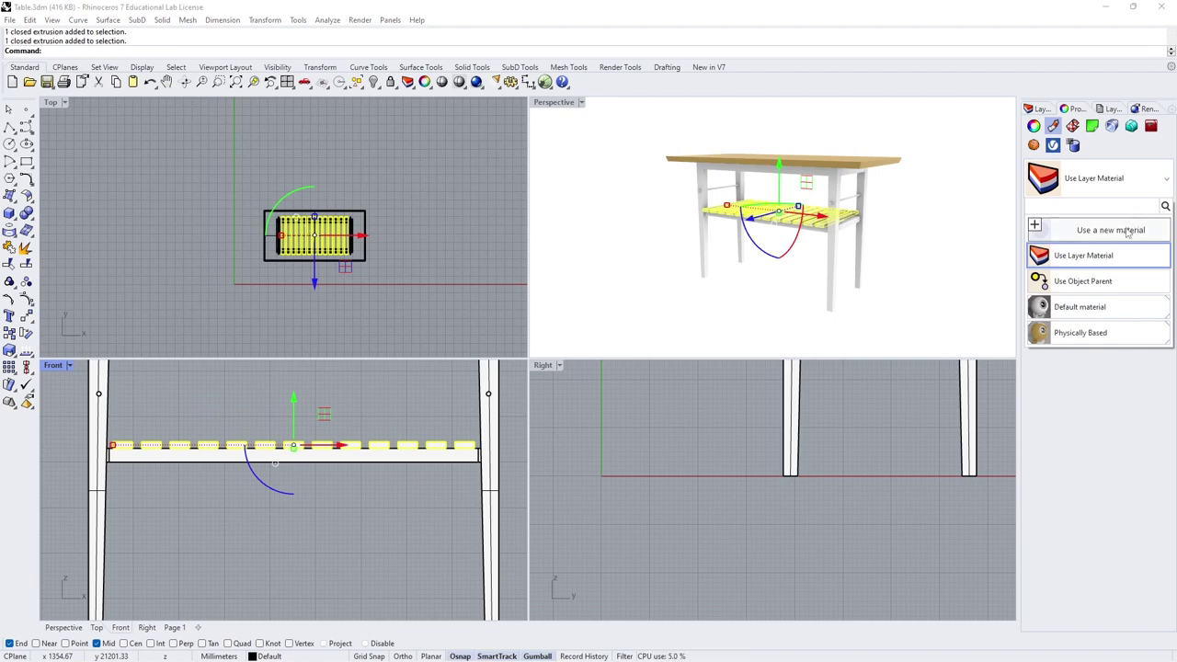
pyautogui.click(1081, 334)
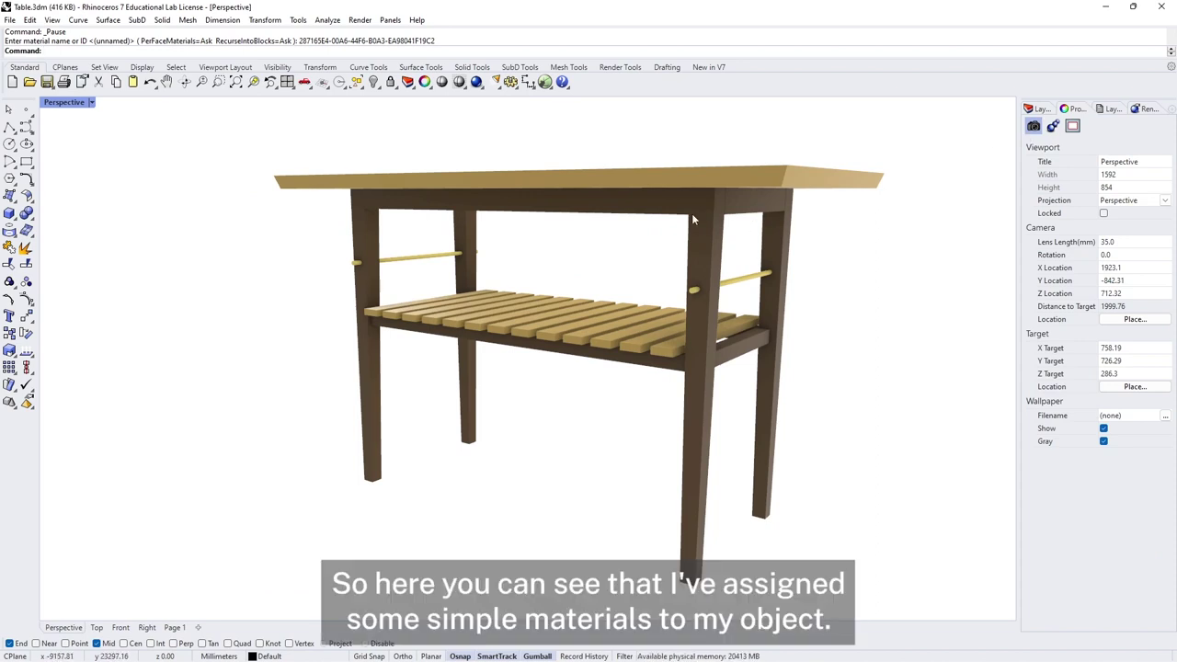
# Check the tabletop's material in Rendered display and preview the whole table in Raytraced display.
pyautogui.hotkey('ctrl', 'alt', 'r')
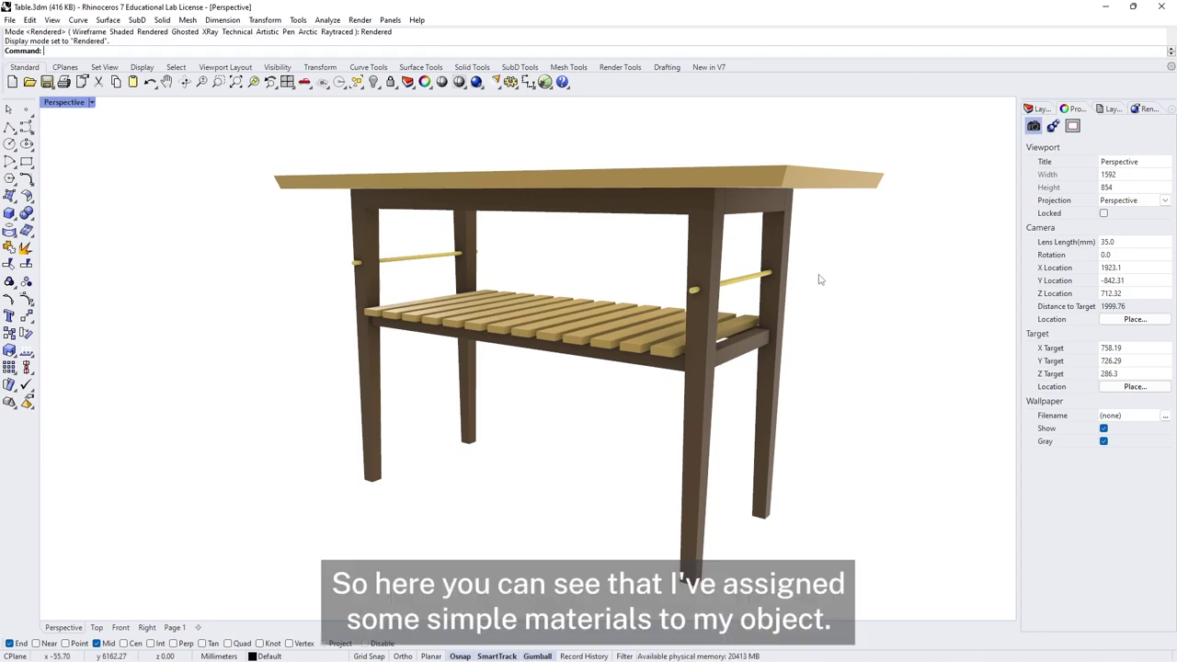
pyautogui.moveTo(821, 279); pyautogui.dragTo(869, 313, button='right')
pyautogui.click(809, 220)
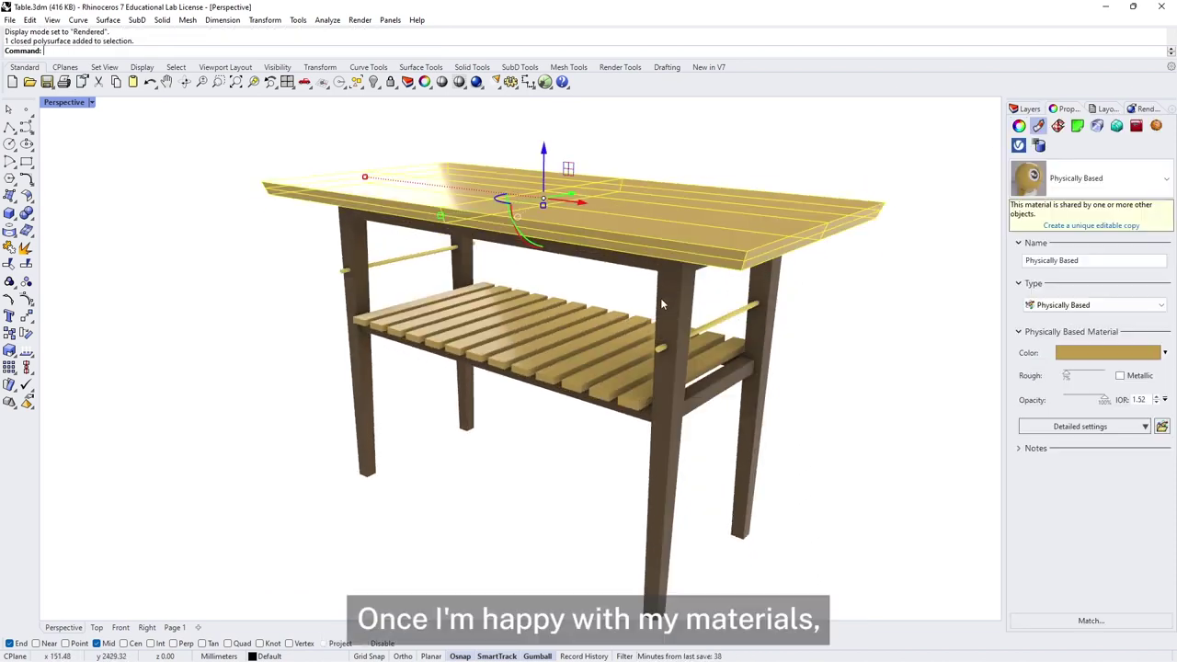
pyautogui.click(878, 320)
pyautogui.click(91, 102)
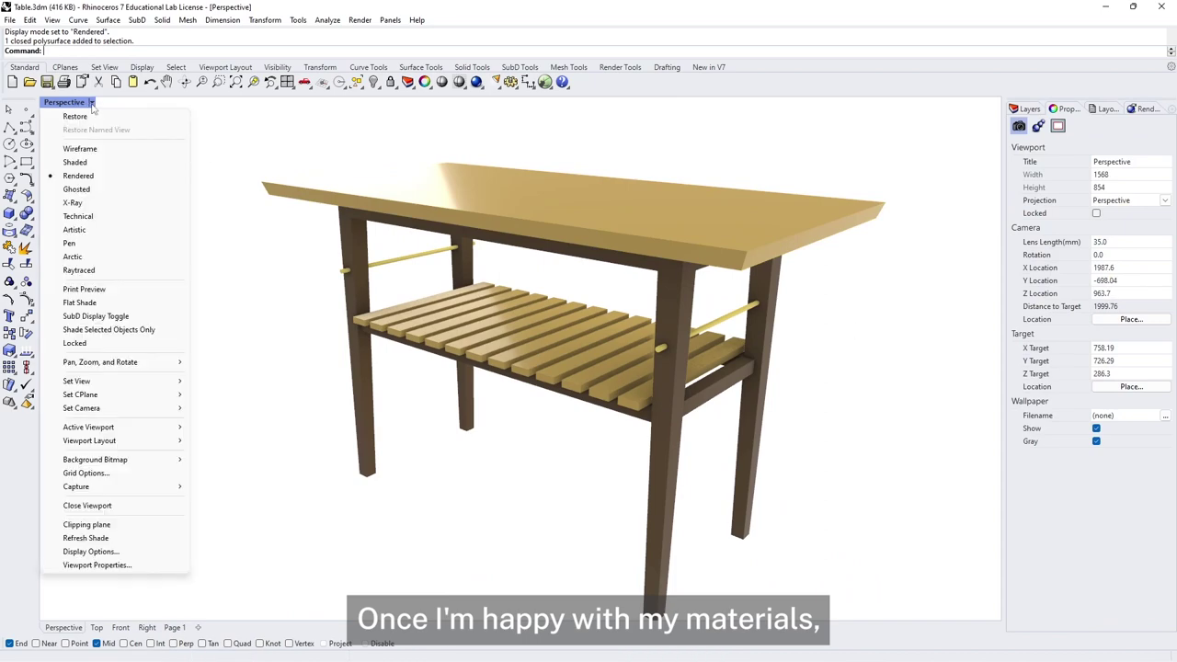
pyautogui.click(101, 269)
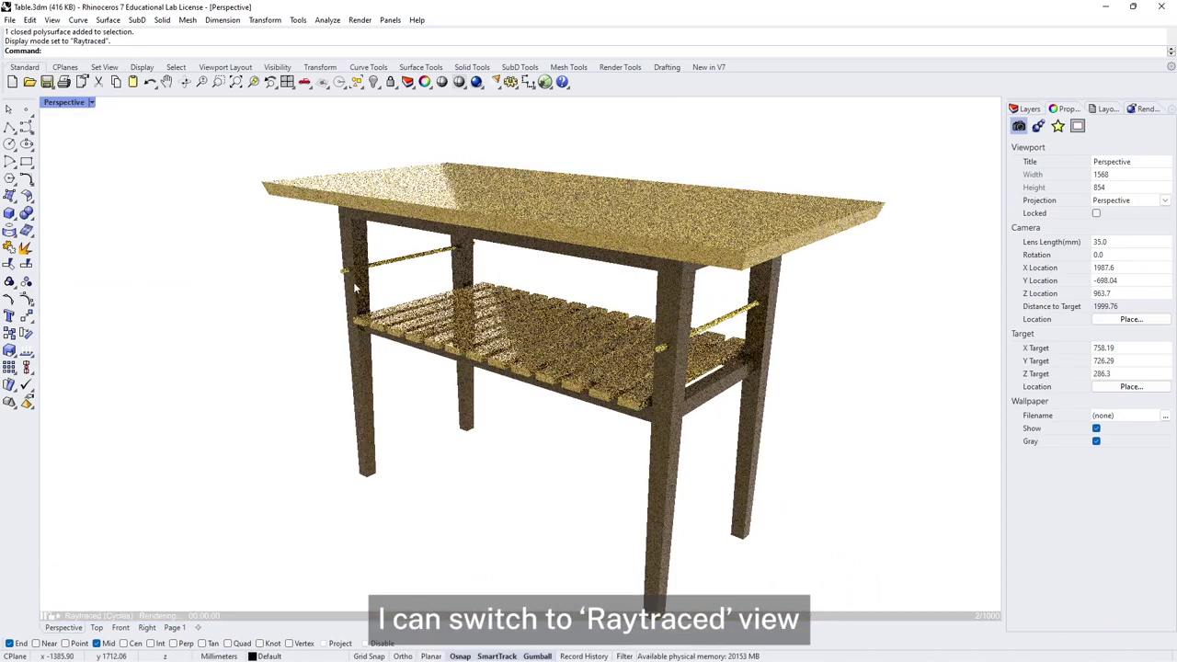
pyautogui.keyDown('shift'); pyautogui.moveTo(537, 335); pyautogui.dragTo(505, 306, button='right'); pyautogui.keyUp('shift')
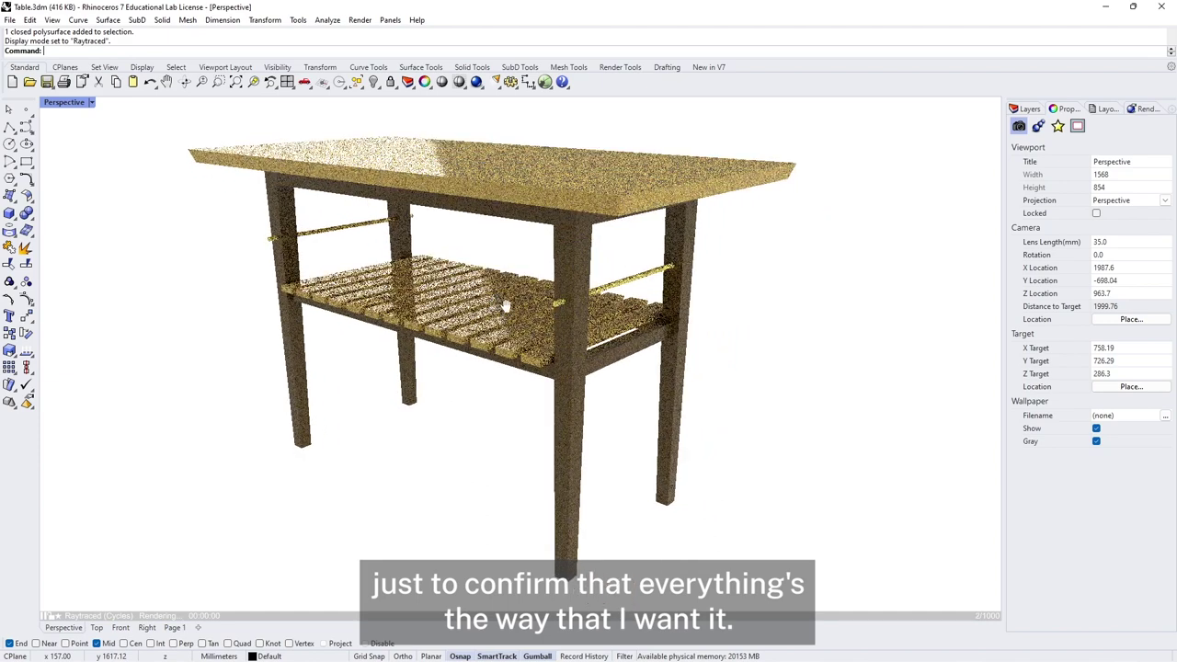
# Set the render output size to 1920 x 1024 pixels for the current viewport.
pyautogui.scroll(-2, 505, 306)
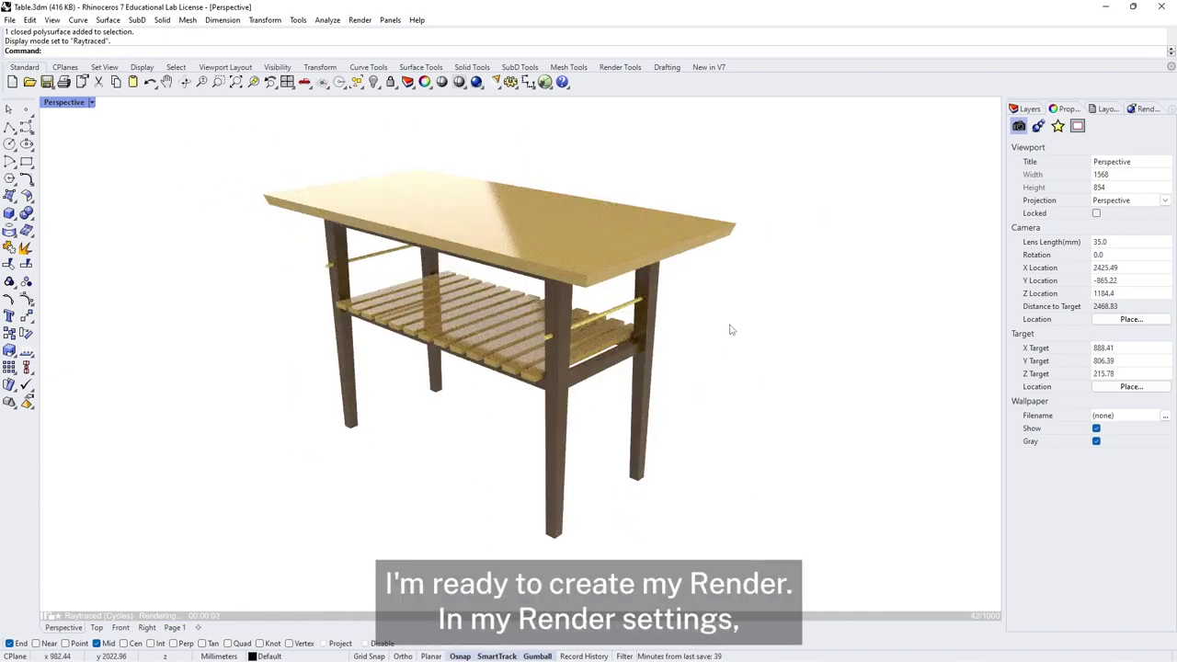
pyautogui.click(1141, 110)
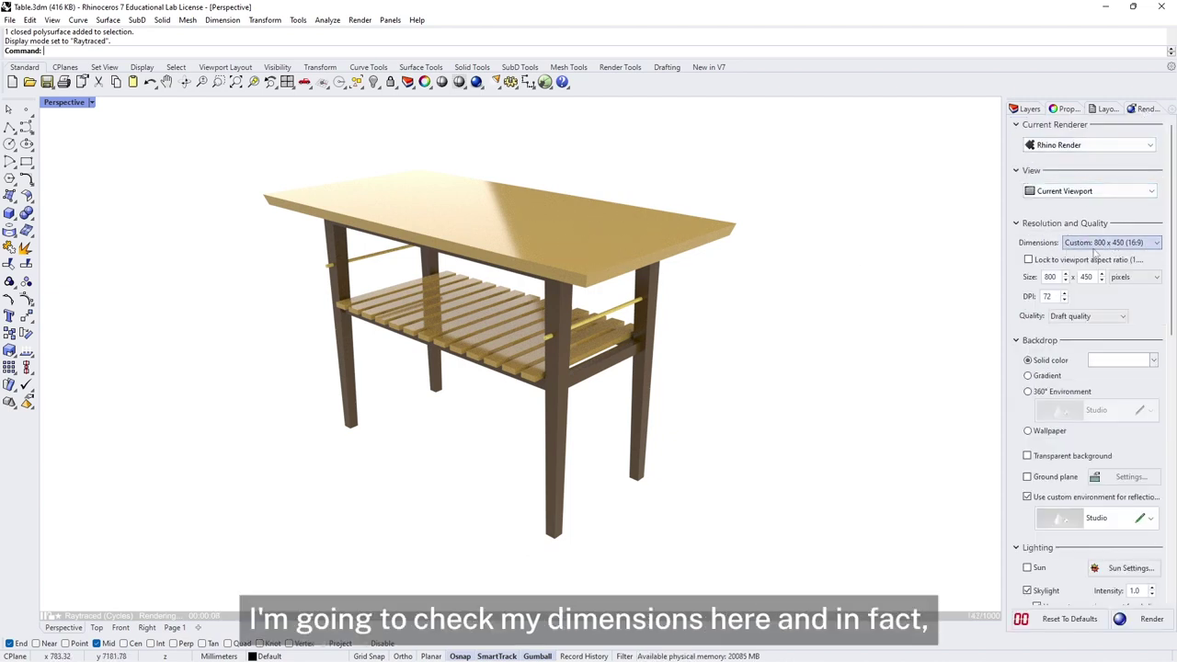
pyautogui.doubleClick(1050, 277)
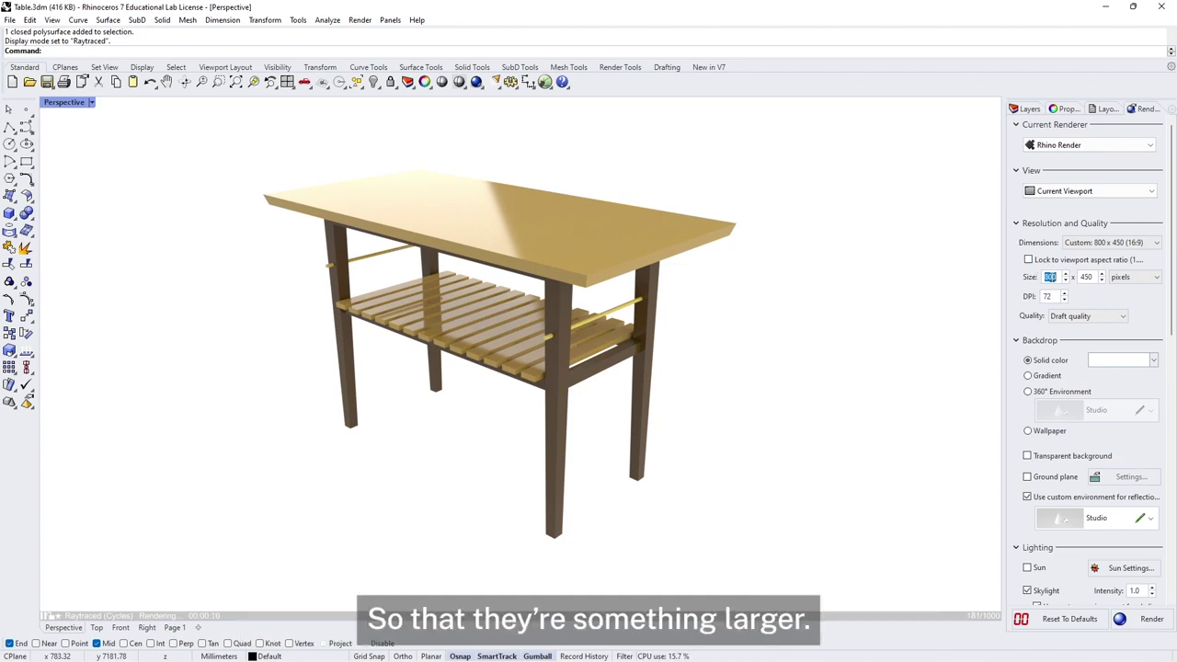
pyautogui.write('1920')
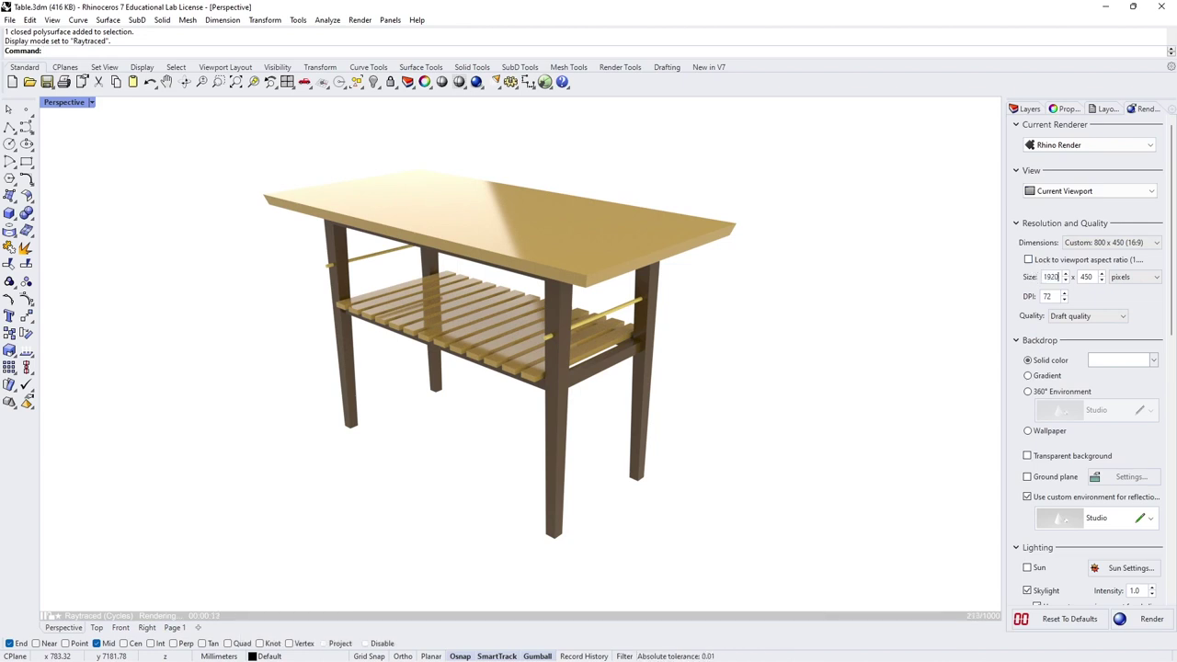
pyautogui.doubleClick(1088, 277)
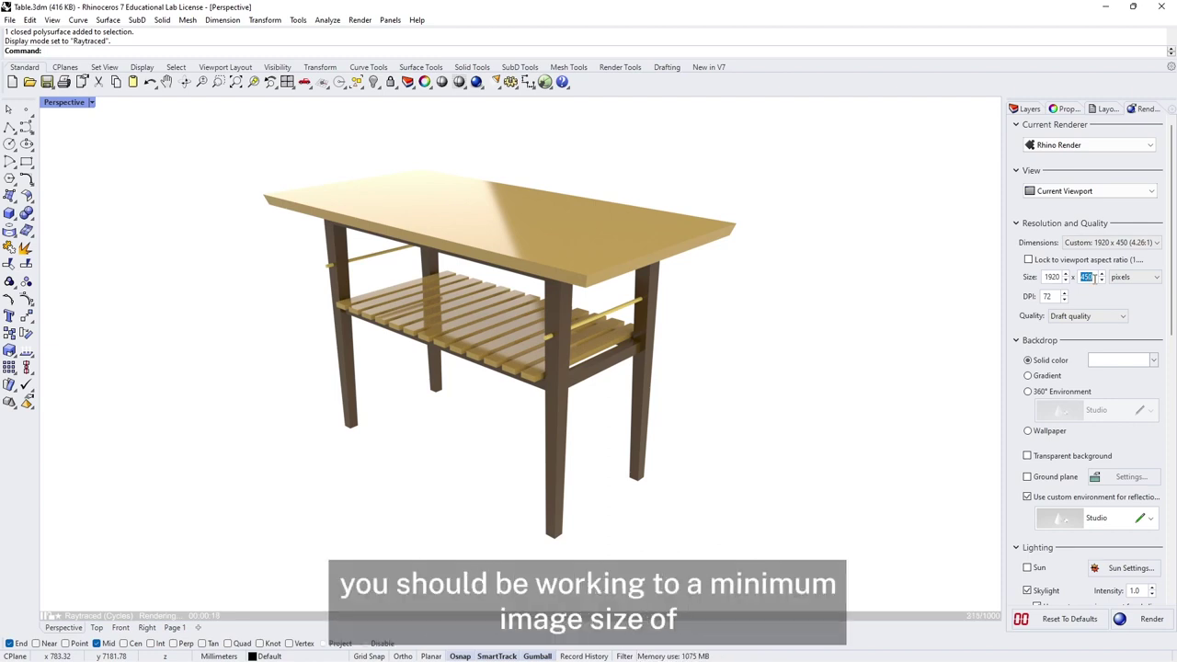
pyautogui.write('1024')
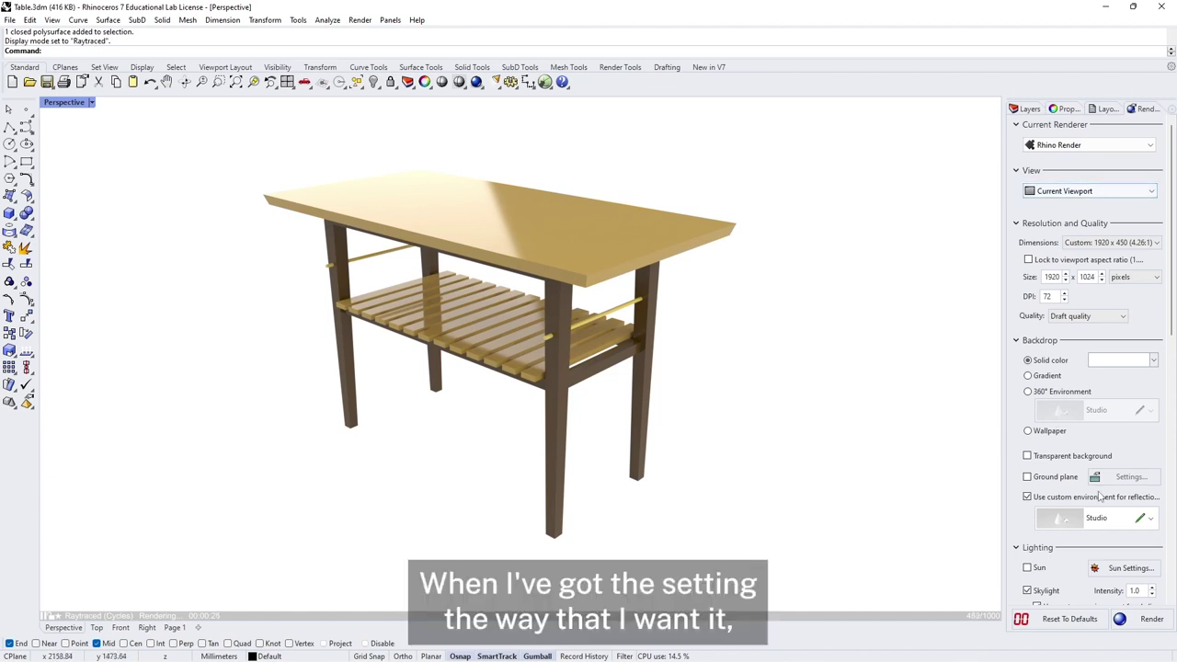
# Render the perspective view of the table at draft quality and inspect the shelf slats in the rendered image up close.
pyautogui.click(1151, 621)
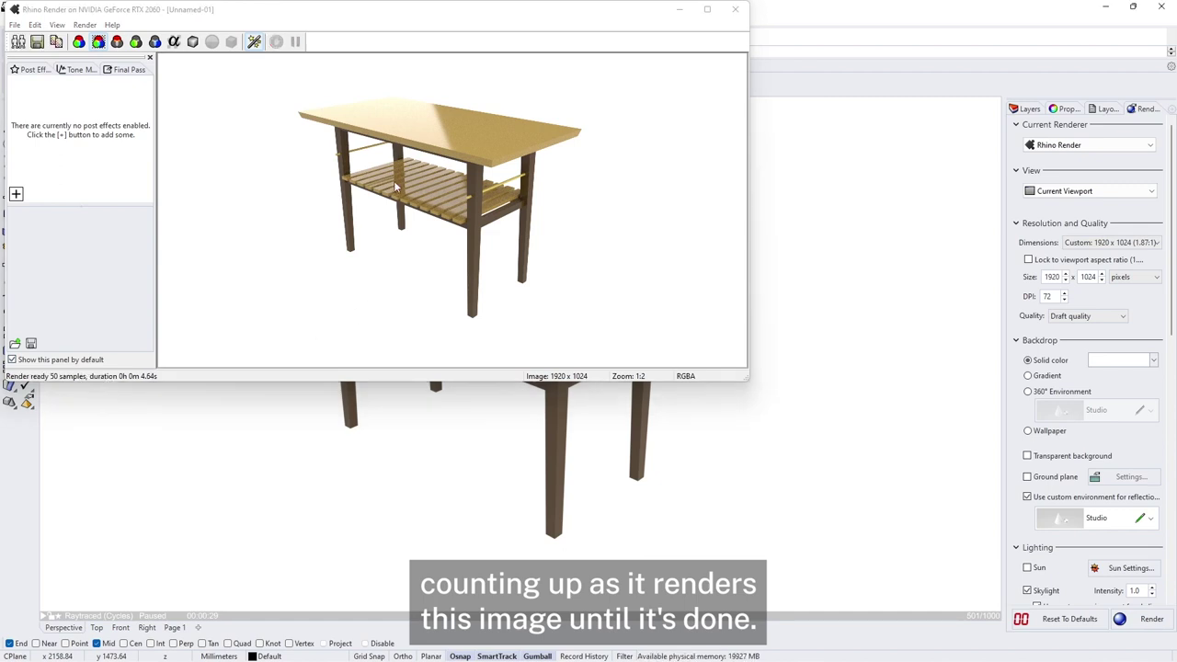
pyautogui.moveTo(421, 20); pyautogui.dragTo(541, 85)
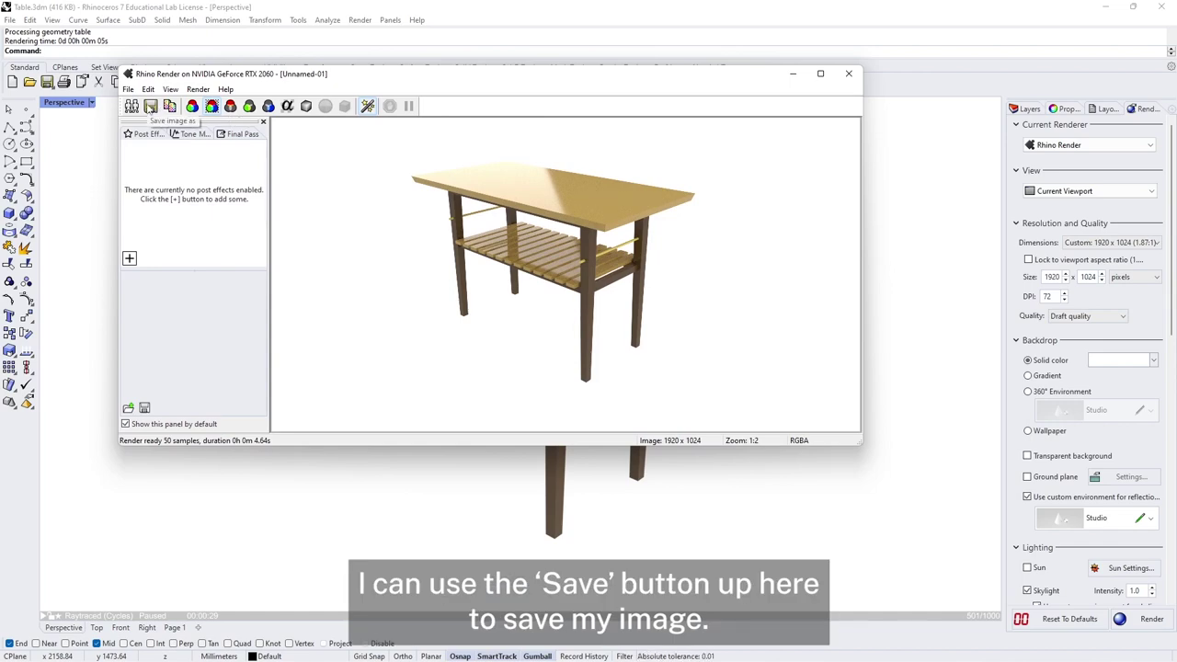
pyautogui.click(151, 106)
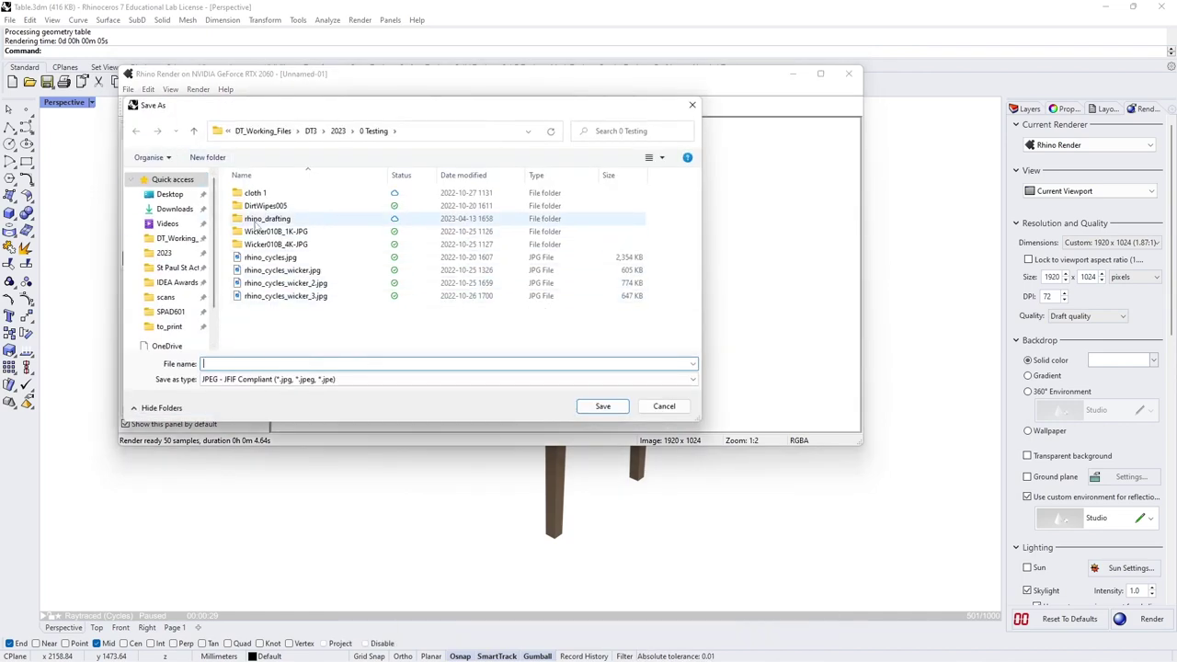
pyautogui.click(664, 406)
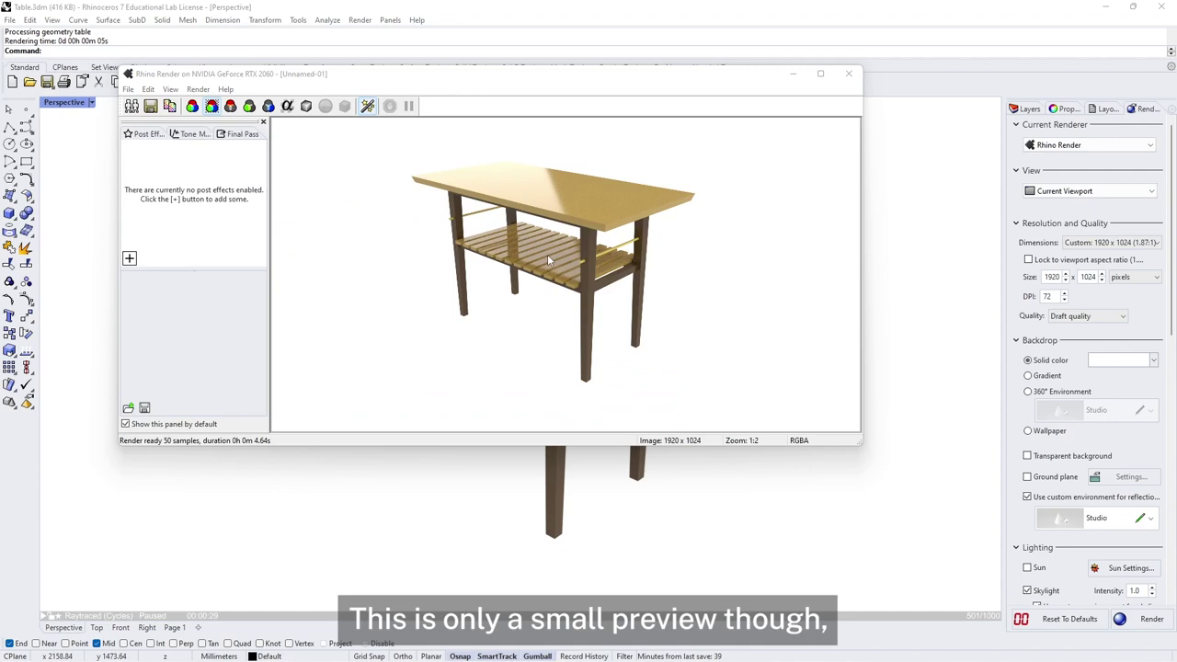
pyautogui.scroll(1, 547, 253)
pyautogui.scroll(1, 547, 254)
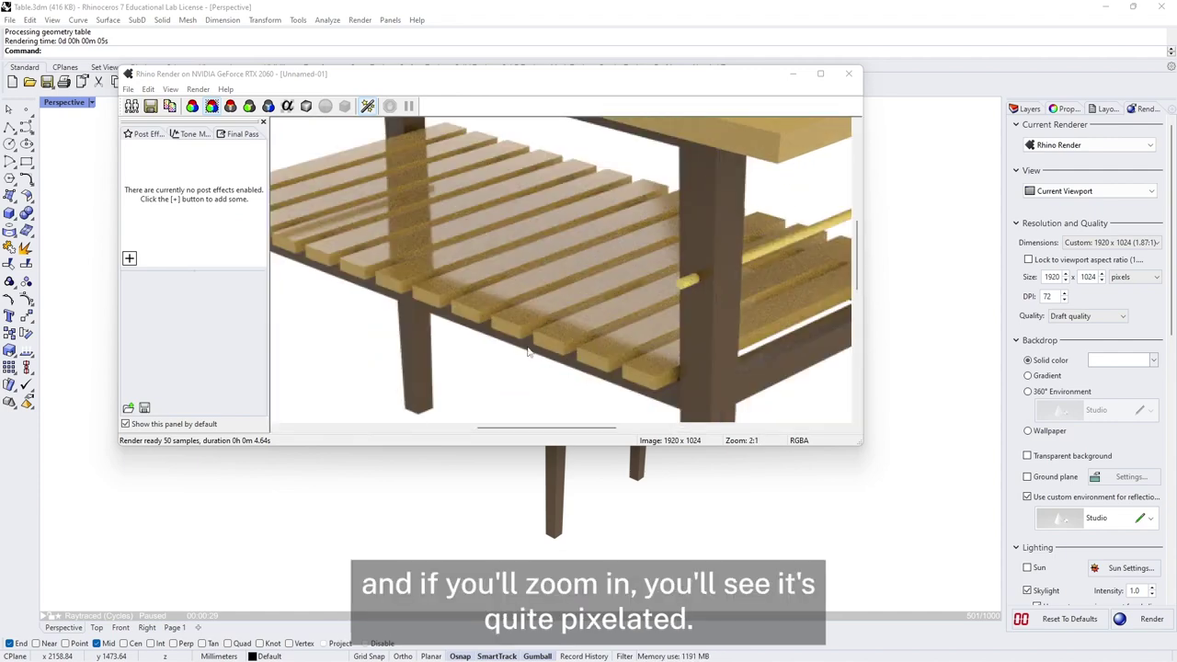
pyautogui.click(850, 75)
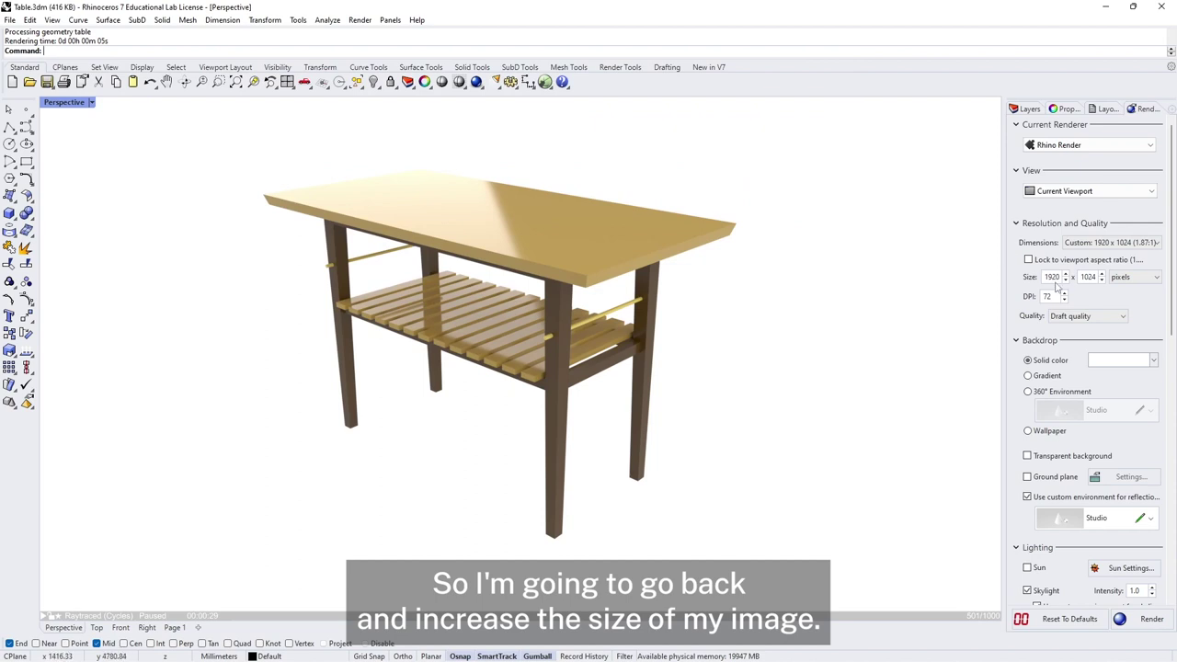
# Set the render output size to 2500 x 2000 pixels and the quality to Good quality.
pyautogui.write('2500')
pyautogui.press('Tab')
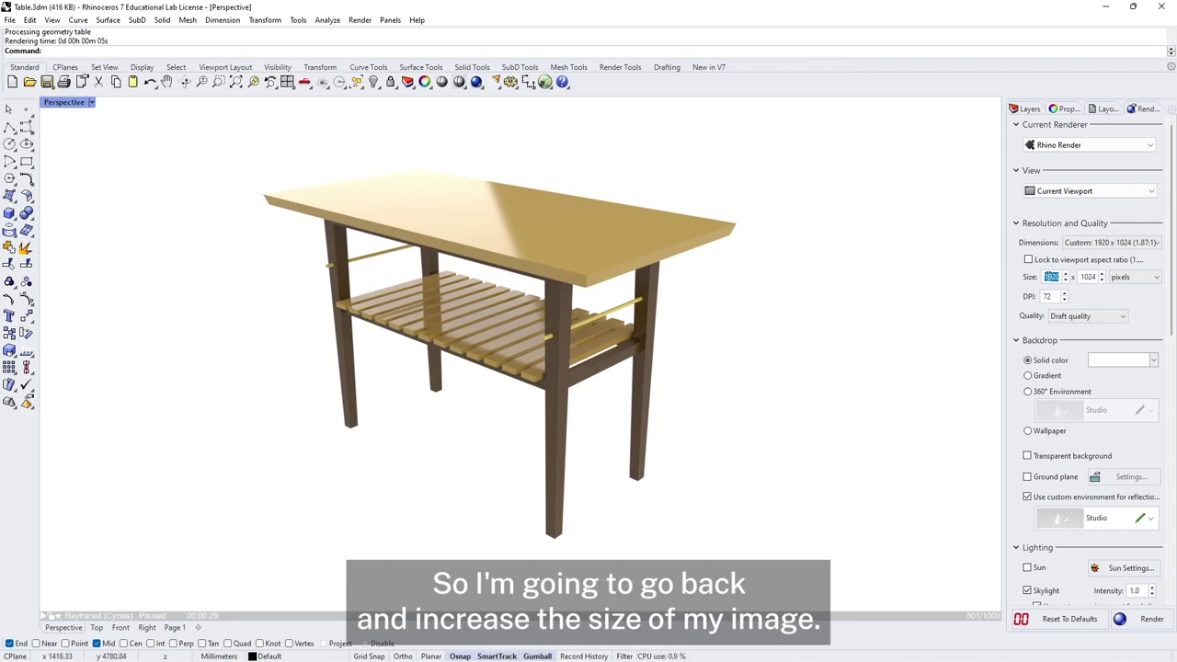
pyautogui.write('3000')
pyautogui.click(1123, 316)
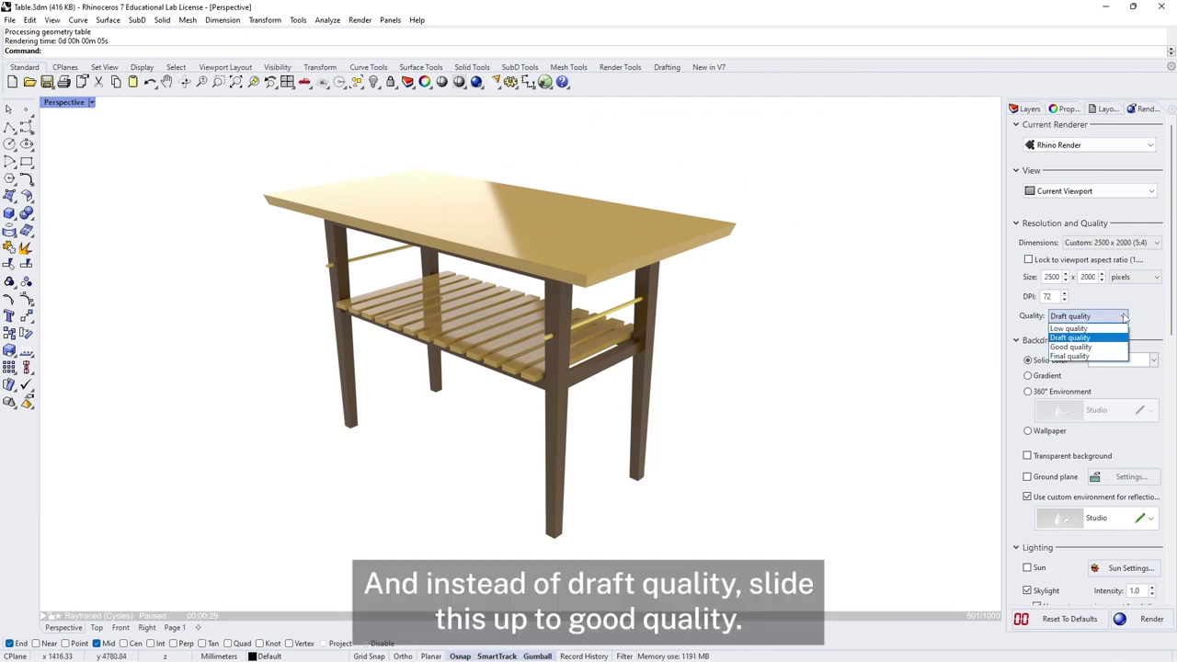
pyautogui.click(1106, 346)
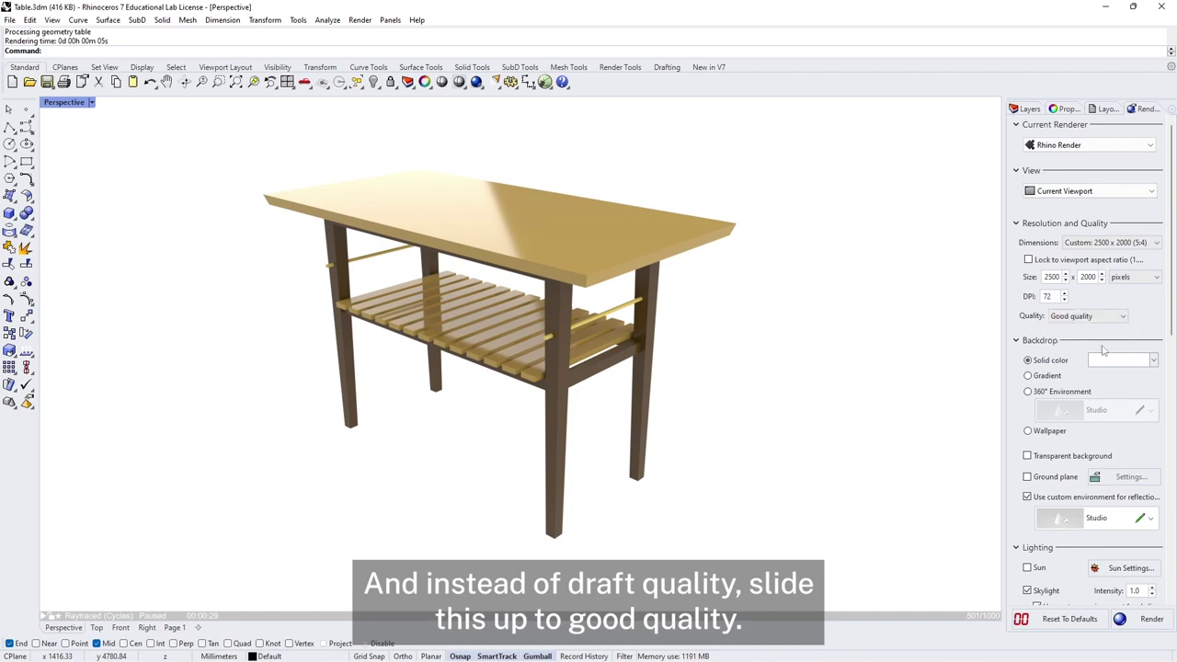